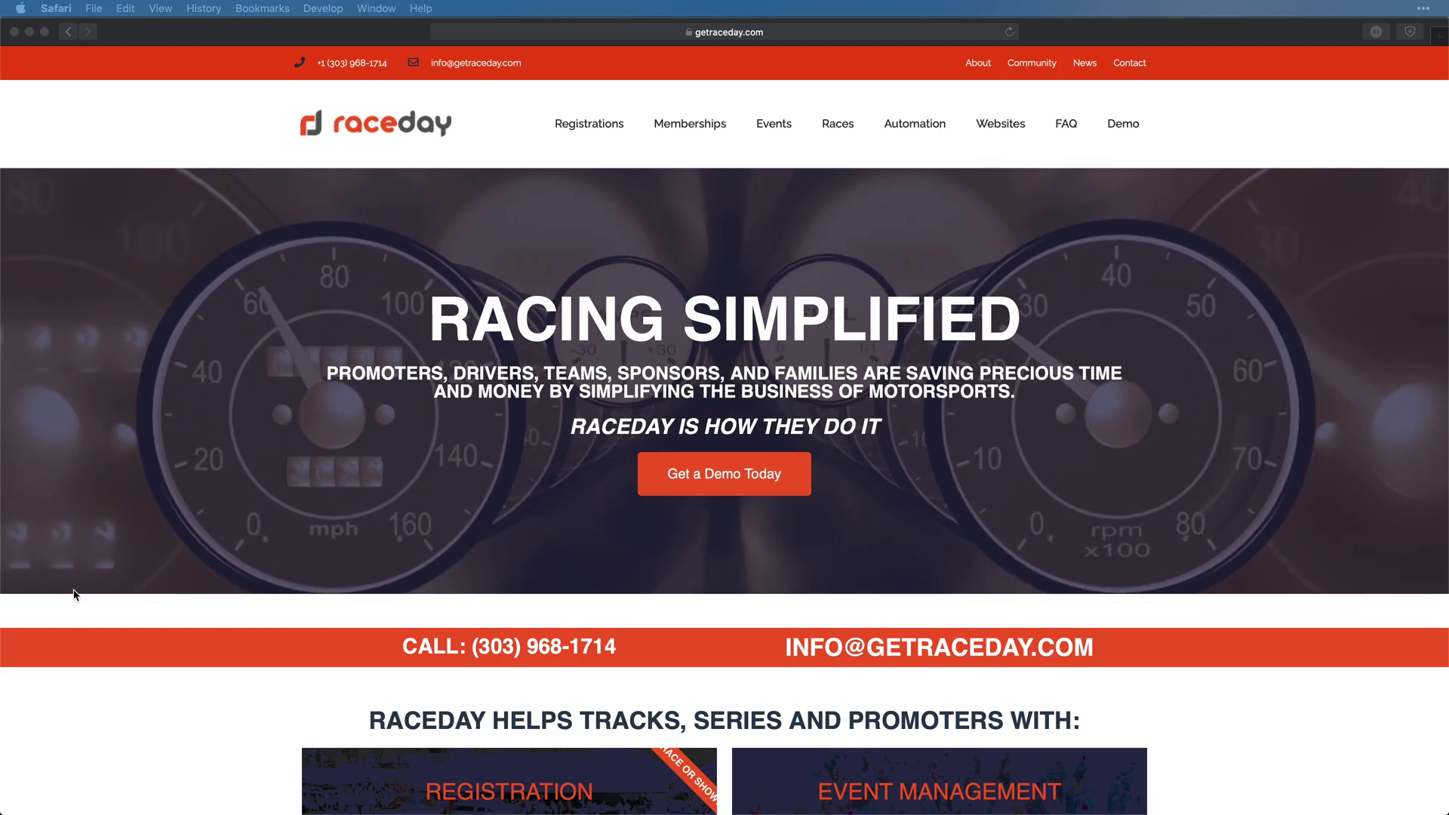
- Look through the Raceday homepage, including its feature sections and the overview of who uses the service
{"action": "scroll", "coordinate": [74, 595], "scroll_direction": "down", "scroll_amount": 5}
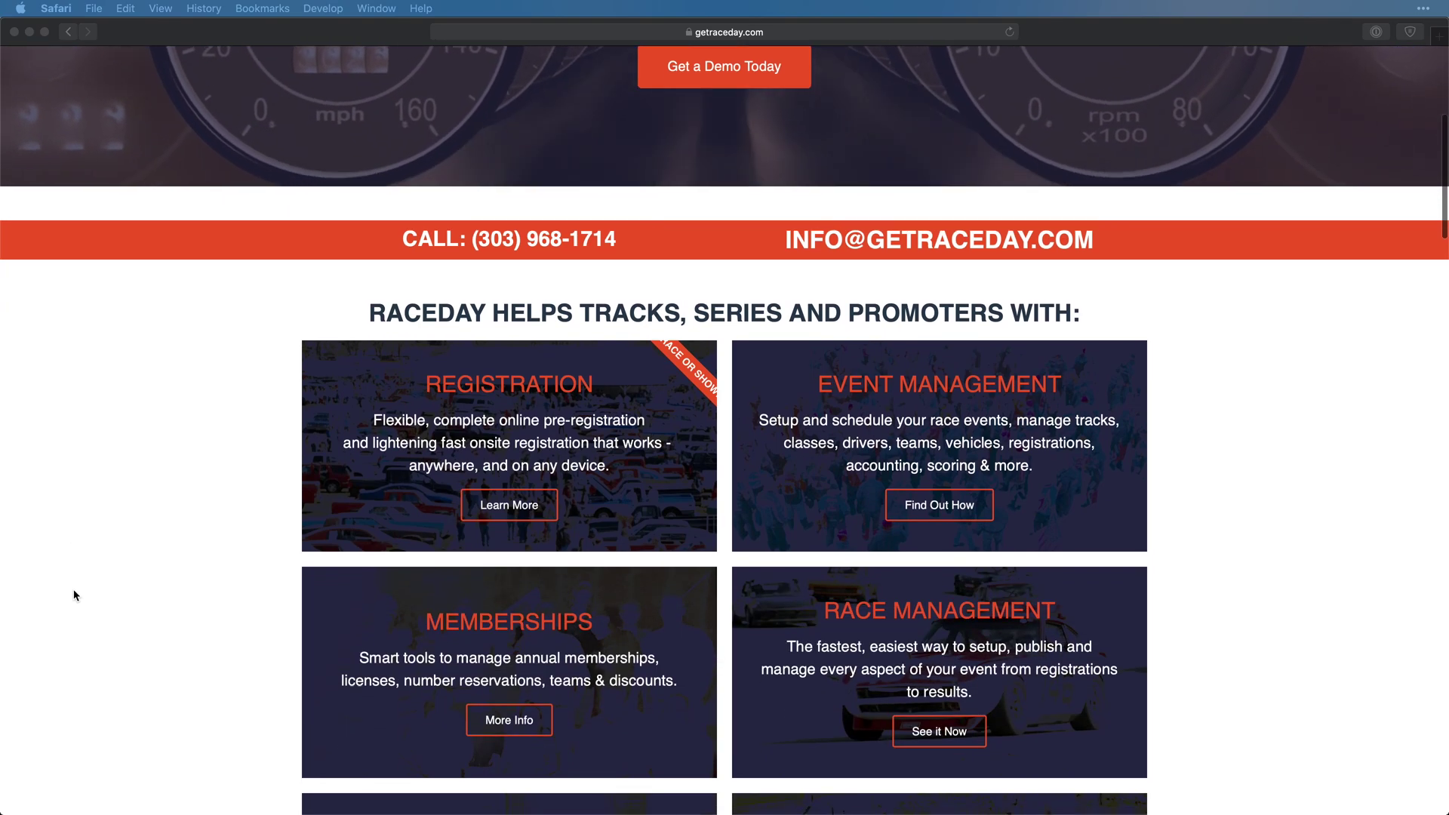
{"action": "scroll", "coordinate": [74, 595], "scroll_direction": "down", "scroll_amount": 4}
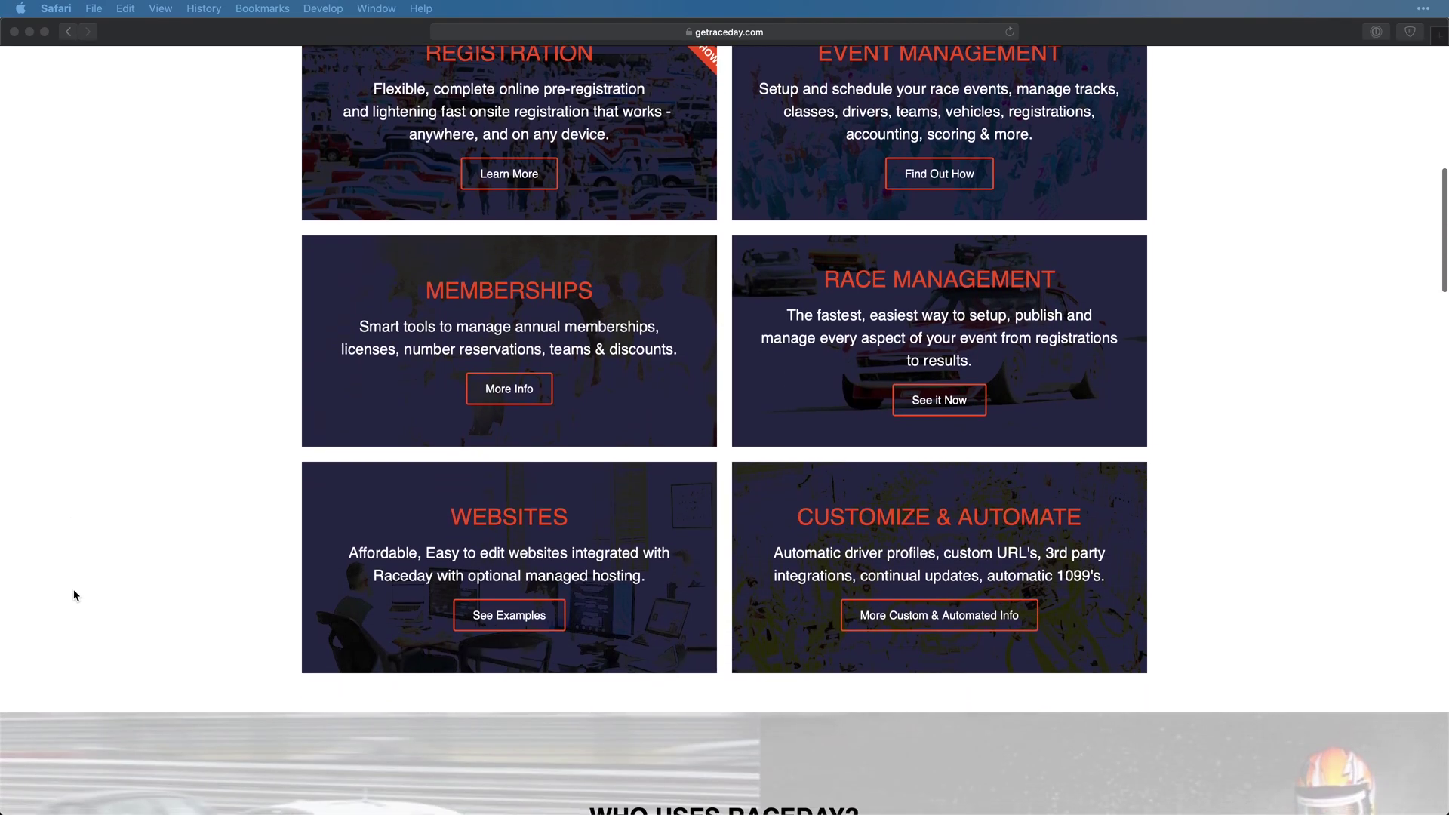
{"action": "scroll", "coordinate": [74, 596], "scroll_direction": "down", "scroll_amount": 5}
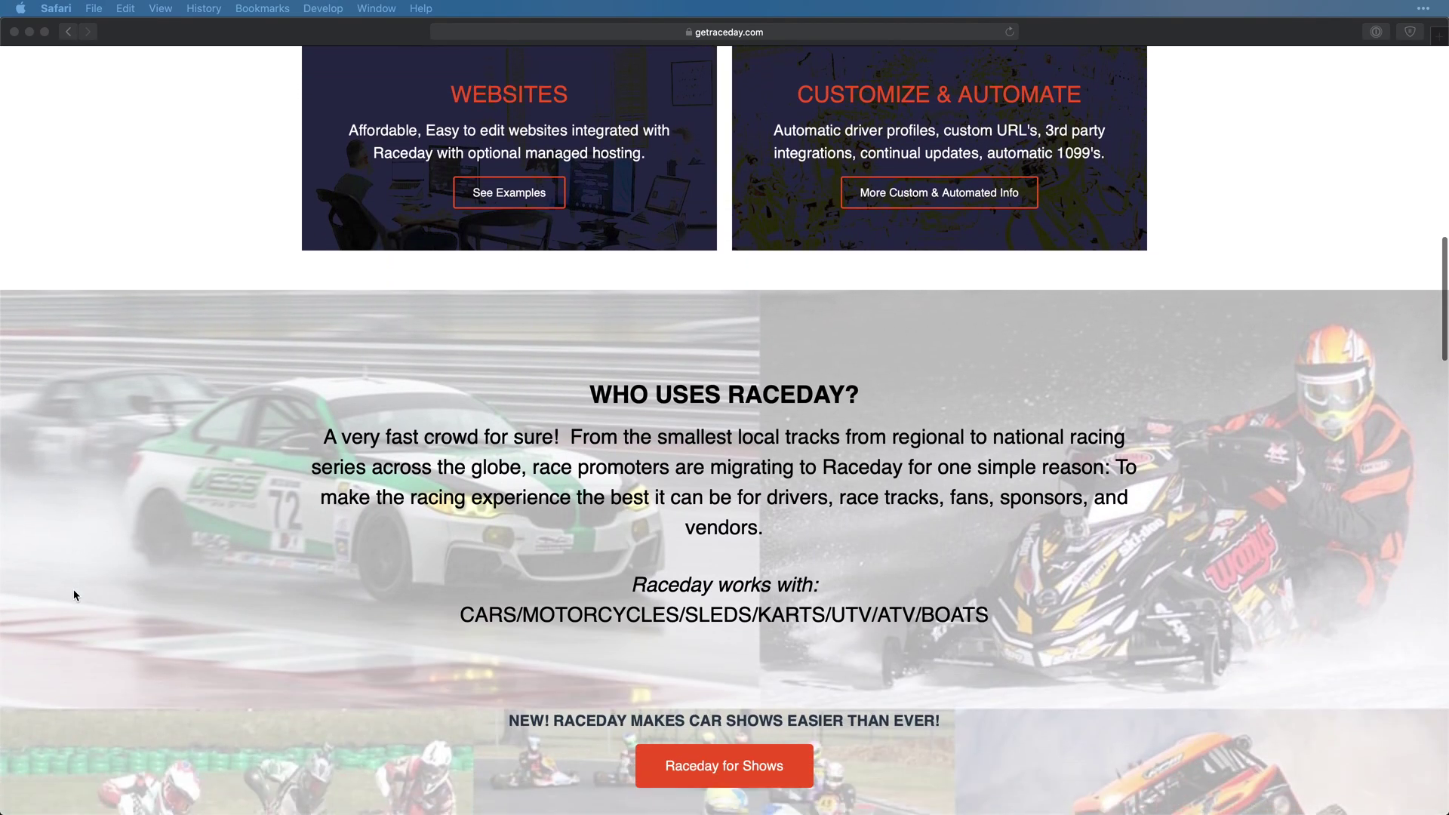
{"action": "scroll", "coordinate": [73, 595], "scroll_direction": "down", "scroll_amount": 3}
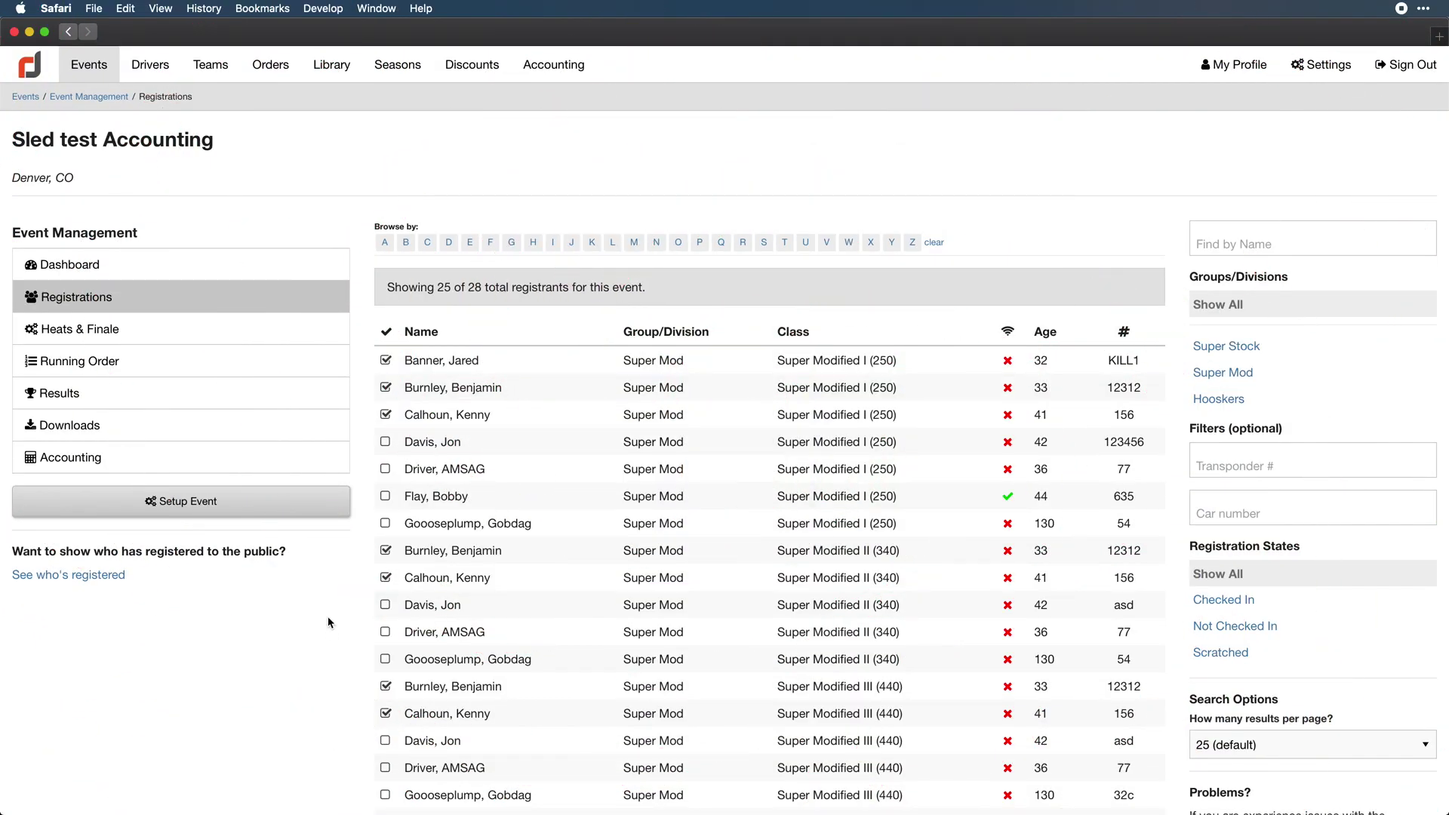
- Look through the event's registrants, filter them by Super Stock and by Super Mod, and show all groups again
{"action": "scroll", "coordinate": [328, 616], "scroll_direction": "down", "scroll_amount": 5}
{"action": "scroll", "coordinate": [328, 616], "scroll_direction": "down", "scroll_amount": 5}
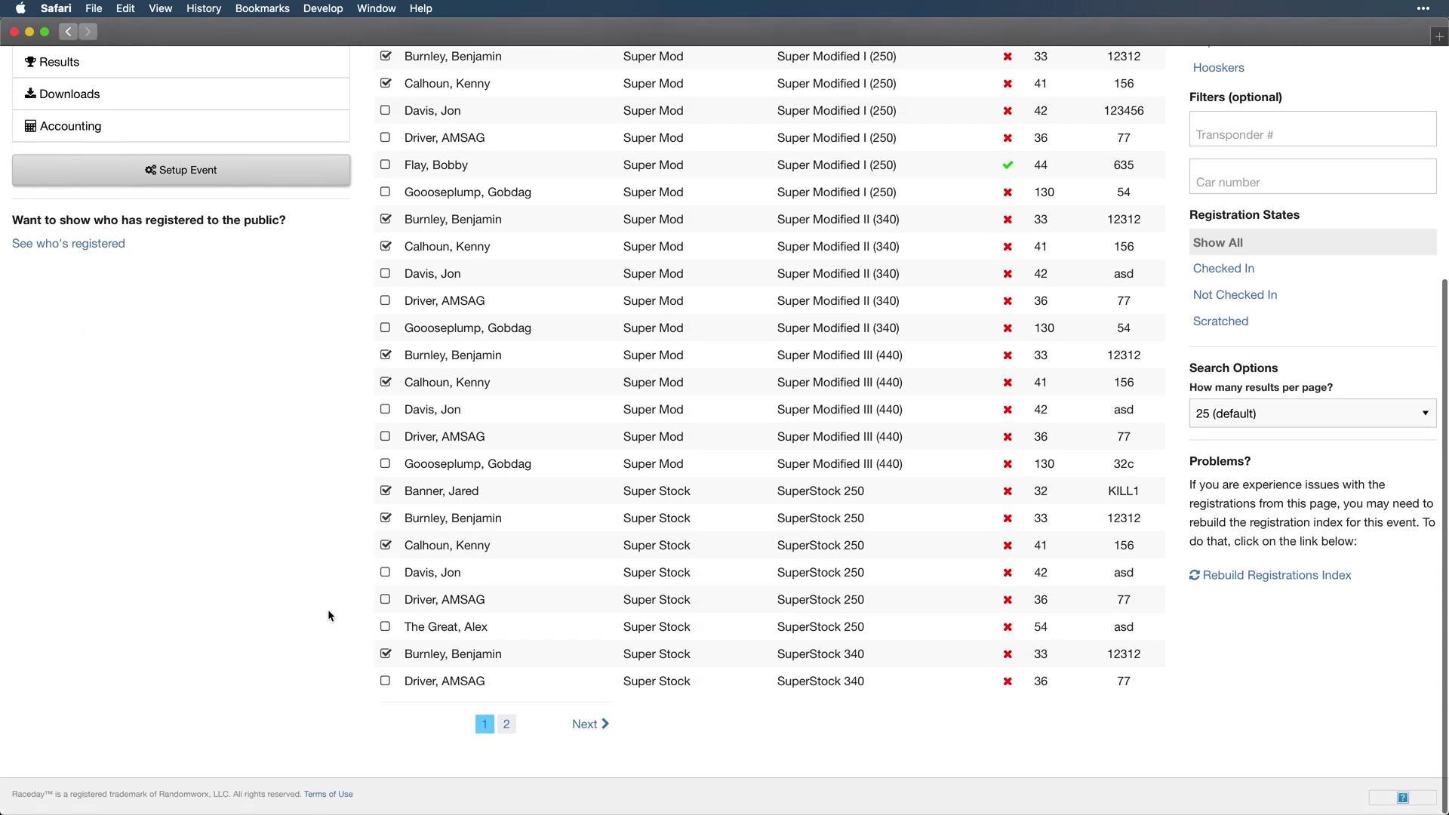
{"action": "scroll", "coordinate": [328, 615], "scroll_direction": "up", "scroll_amount": 10}
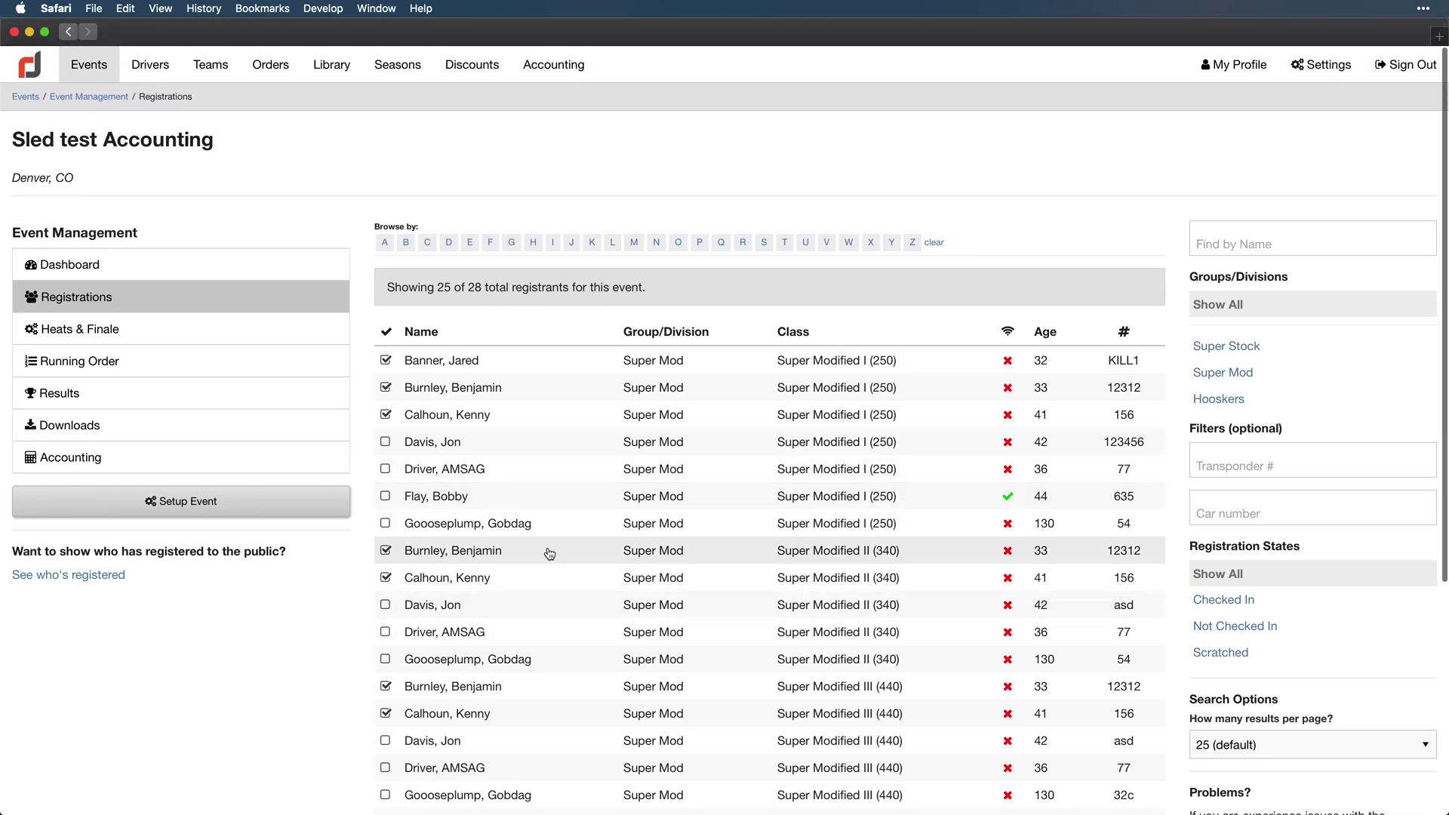
{"action": "left_click", "coordinate": [1229, 346]}
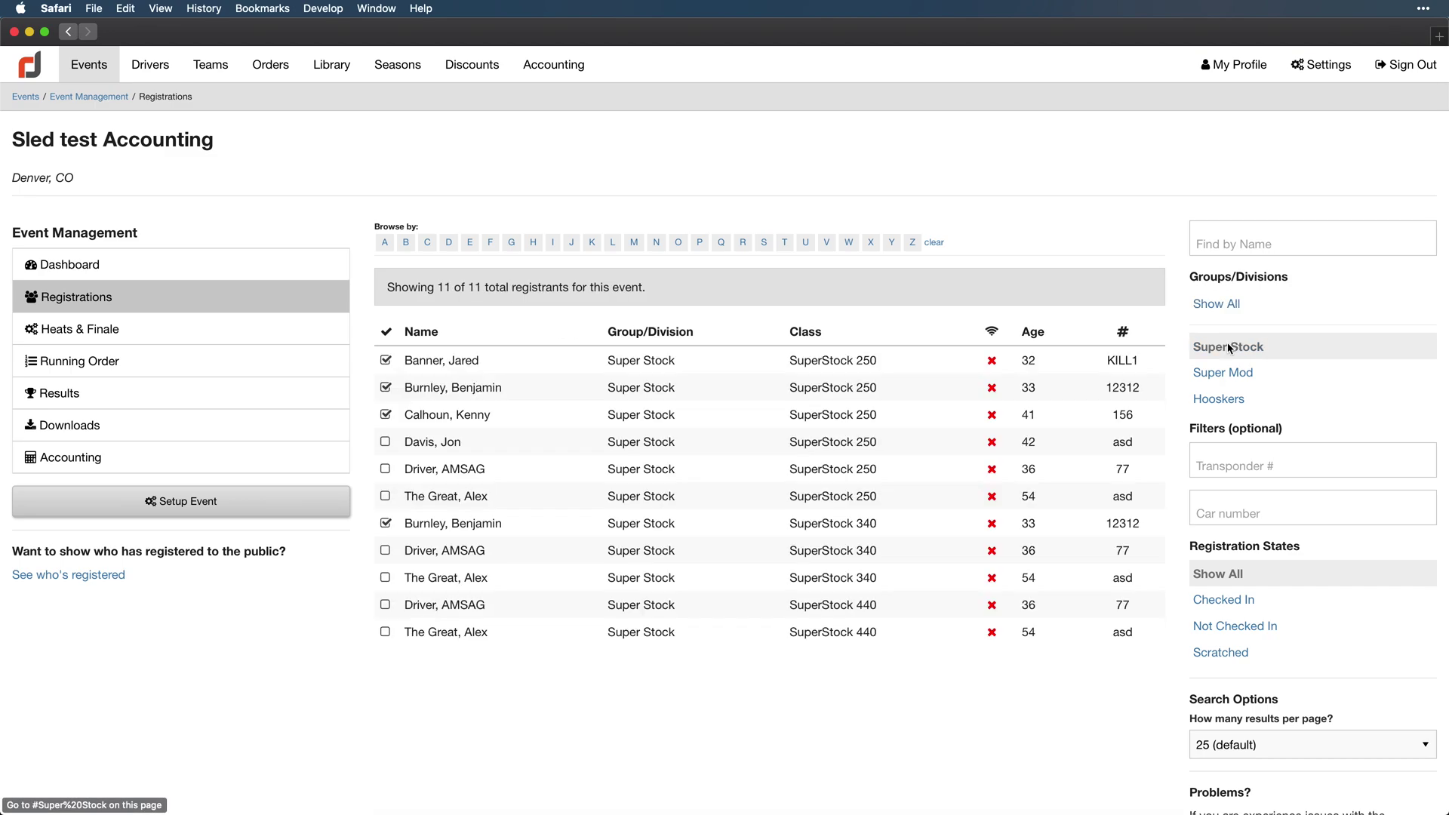
{"action": "left_click", "coordinate": [1231, 370]}
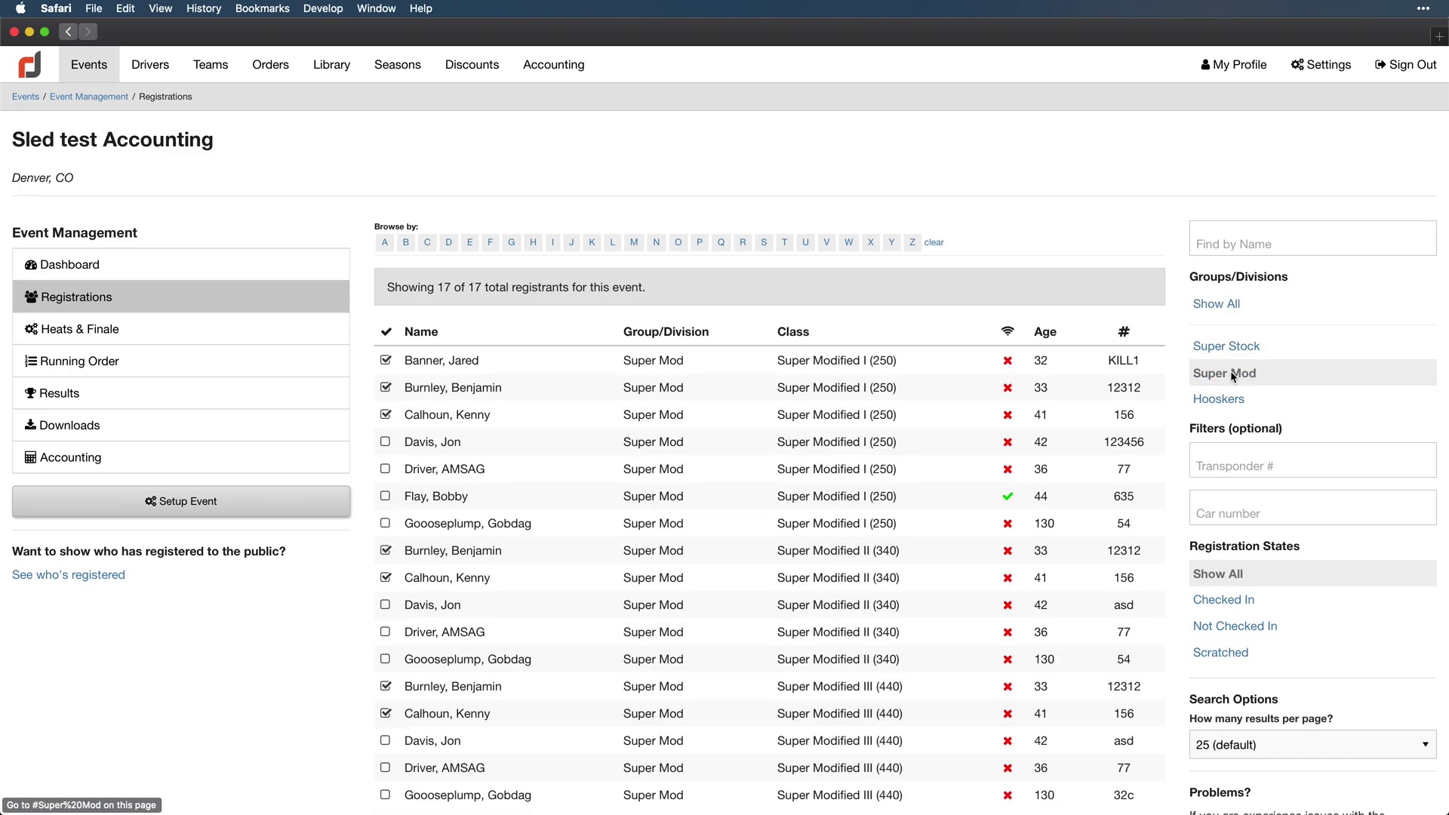
{"action": "left_click", "coordinate": [1233, 304]}
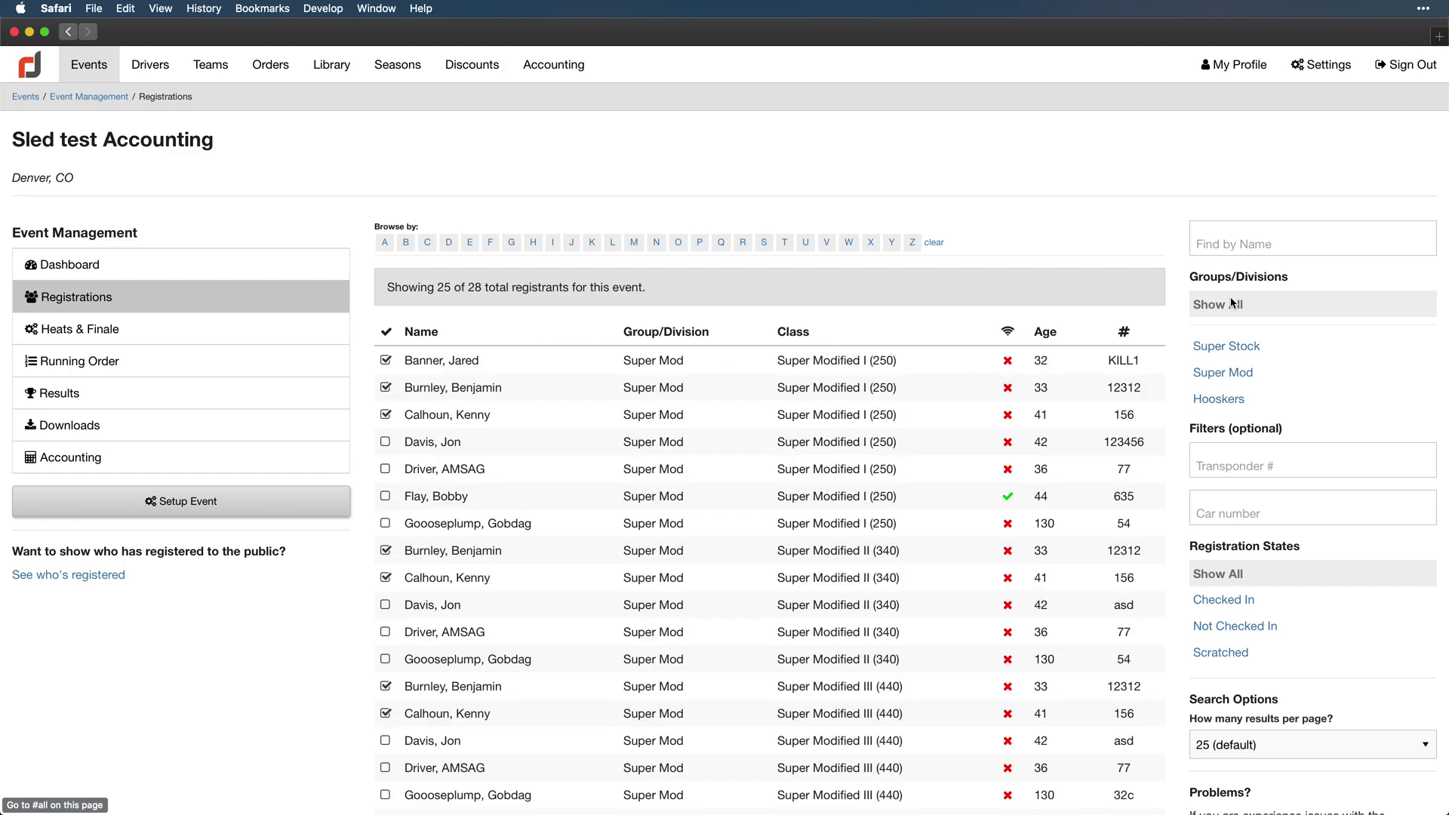
- Open the Super Modified I (250) registration with car number 123456 and check the registrant in
{"action": "left_click", "coordinate": [471, 445]}
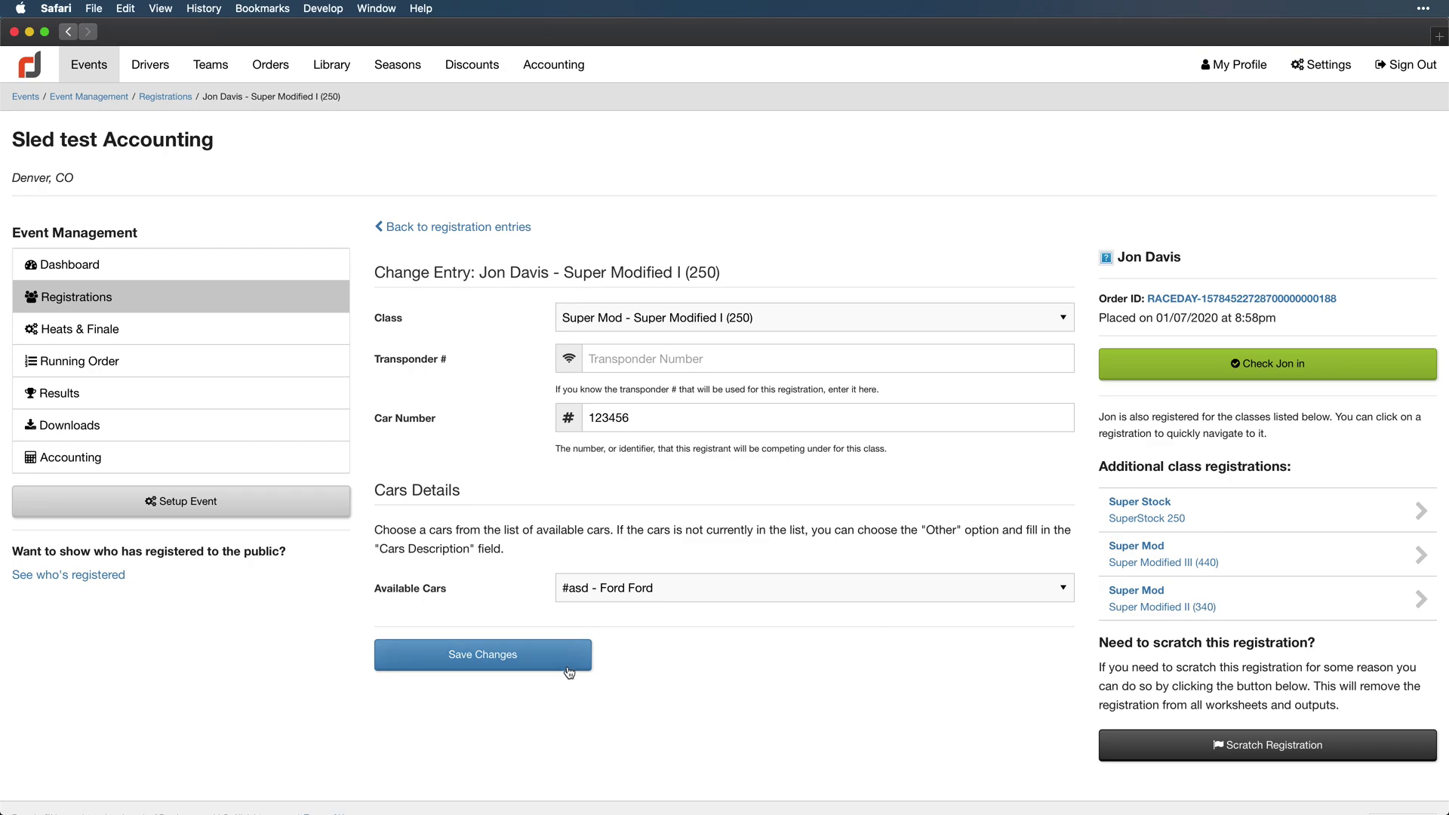
{"action": "left_click", "coordinate": [1187, 379]}
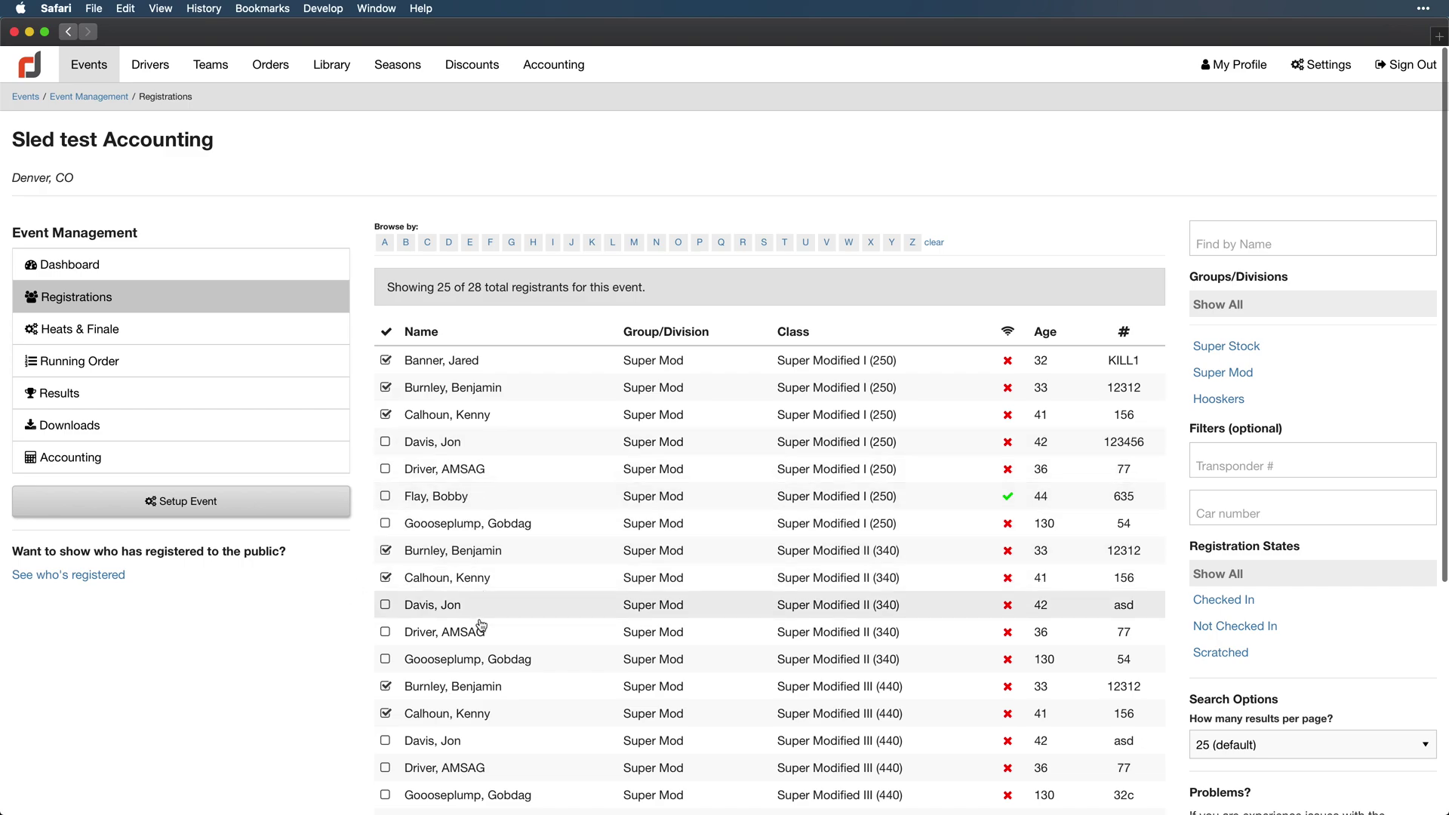
- View the Super Stock registrants and the Super Mod registrants, and return to the list of all groups
{"action": "left_click", "coordinate": [1228, 347]}
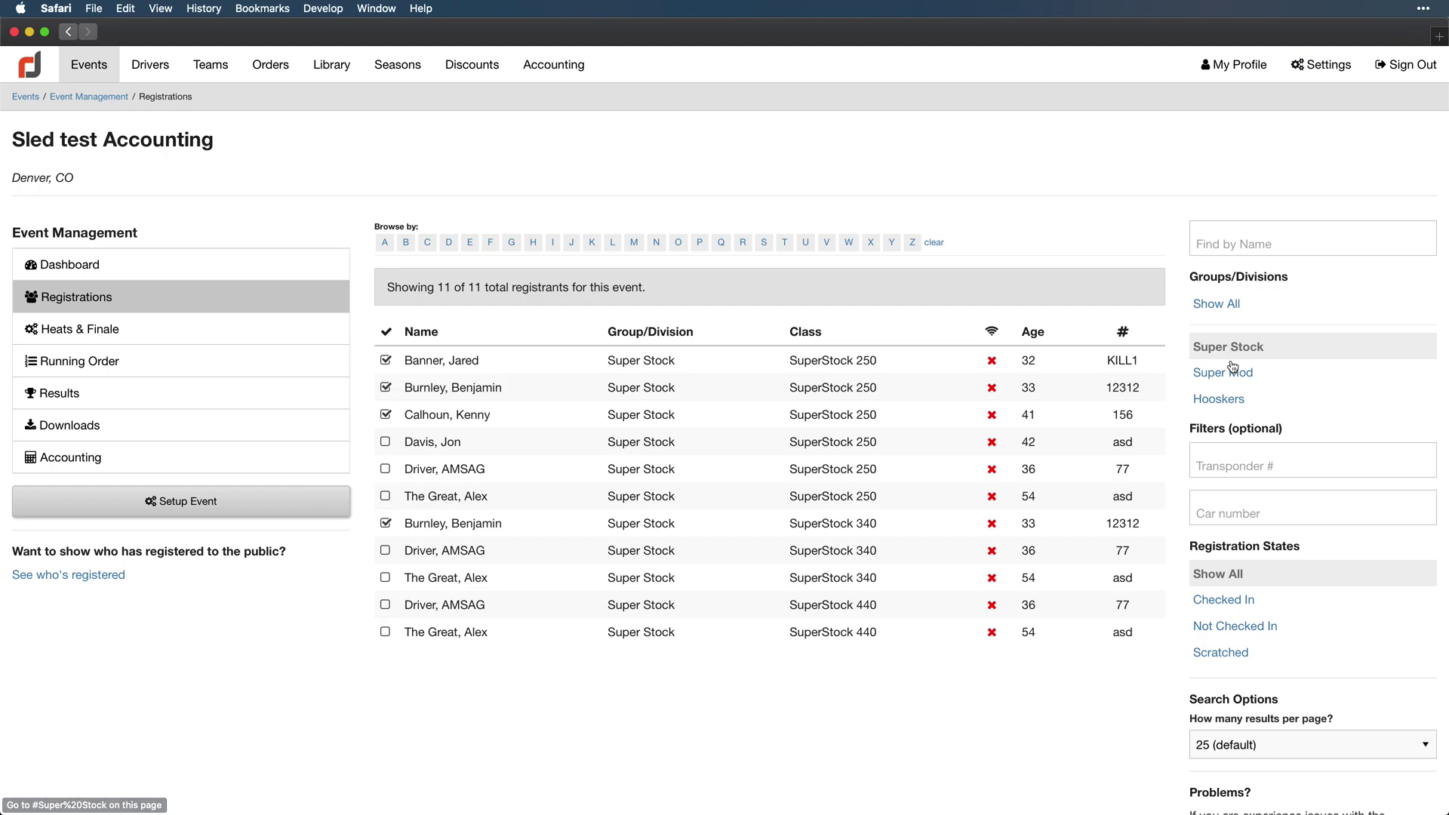
{"action": "left_click", "coordinate": [1230, 370]}
{"action": "left_click", "coordinate": [1224, 305]}
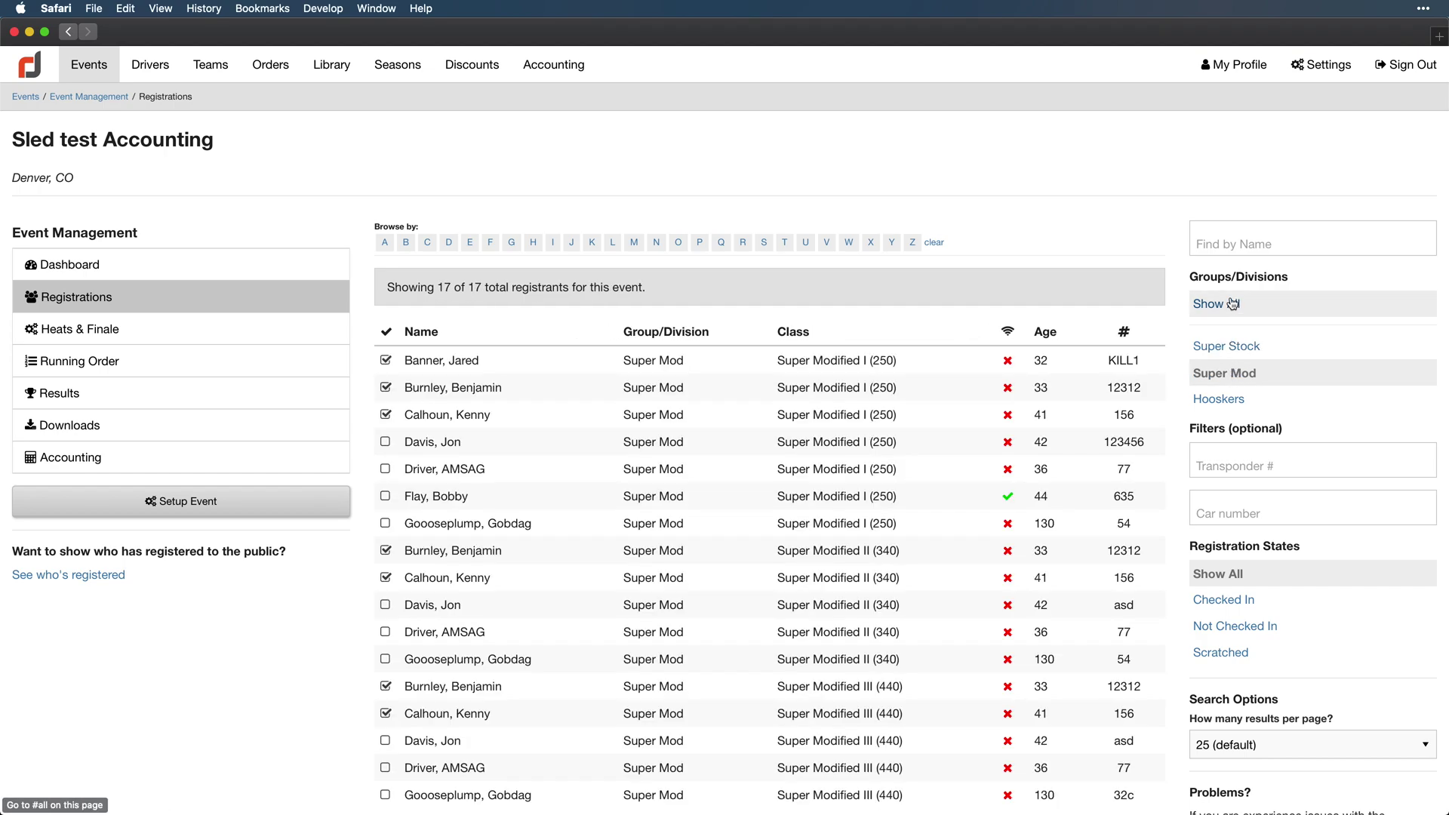
- Check in the registrant with car number 123456 from their Super Modified I (250) entry
{"action": "left_click", "coordinate": [470, 444]}
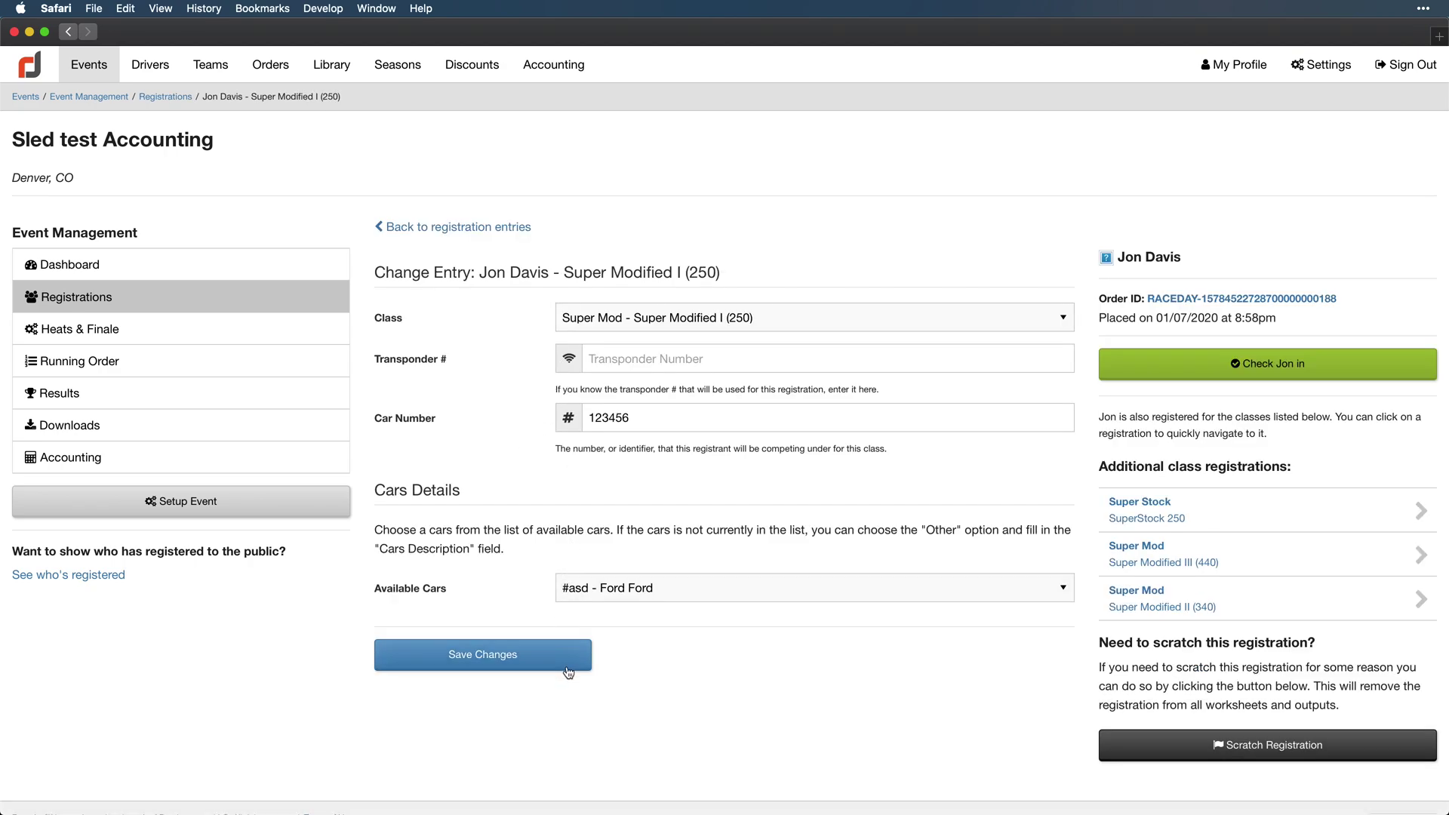
{"action": "left_click", "coordinate": [1187, 364]}
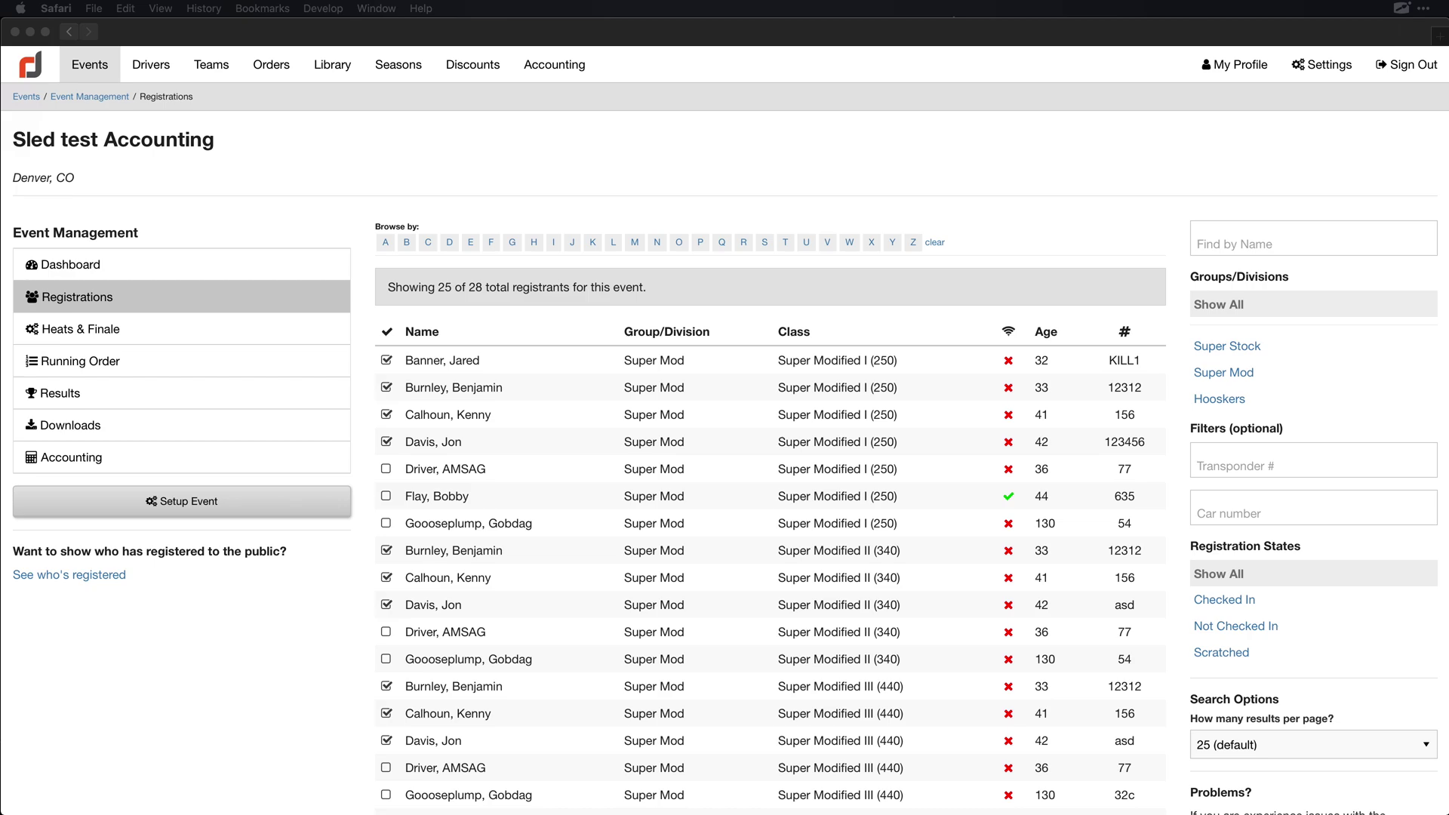
{"action": "left_click_drag", "start_coordinate": [1361, 199], "coordinate": [1320, 187]}
{"action": "left_click_drag", "start_coordinate": [1268, 179], "coordinate": [1247, 181]}
{"action": "mouse_move", "coordinate": [1380, 406]}
{"action": "left_mouse_down"}
{"action": "mouse_move", "coordinate": [1150, 535]}
{"action": "mouse_move", "coordinate": [1302, 411]}
{"action": "left_mouse_up"}
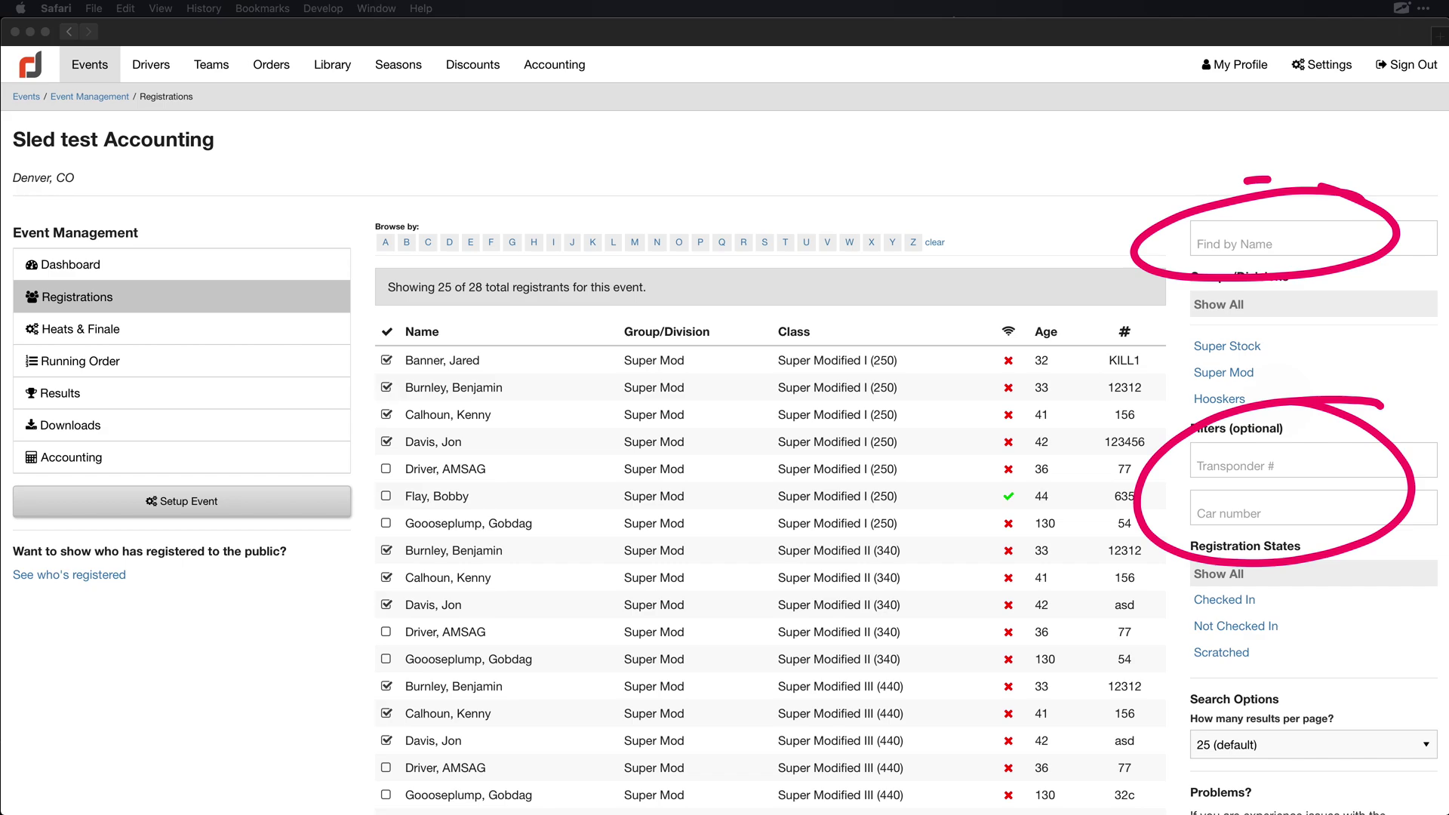
{"action": "left_click_drag", "start_coordinate": [474, 173], "coordinate": [414, 226]}
{"action": "left_click_drag", "start_coordinate": [415, 226], "coordinate": [473, 207]}
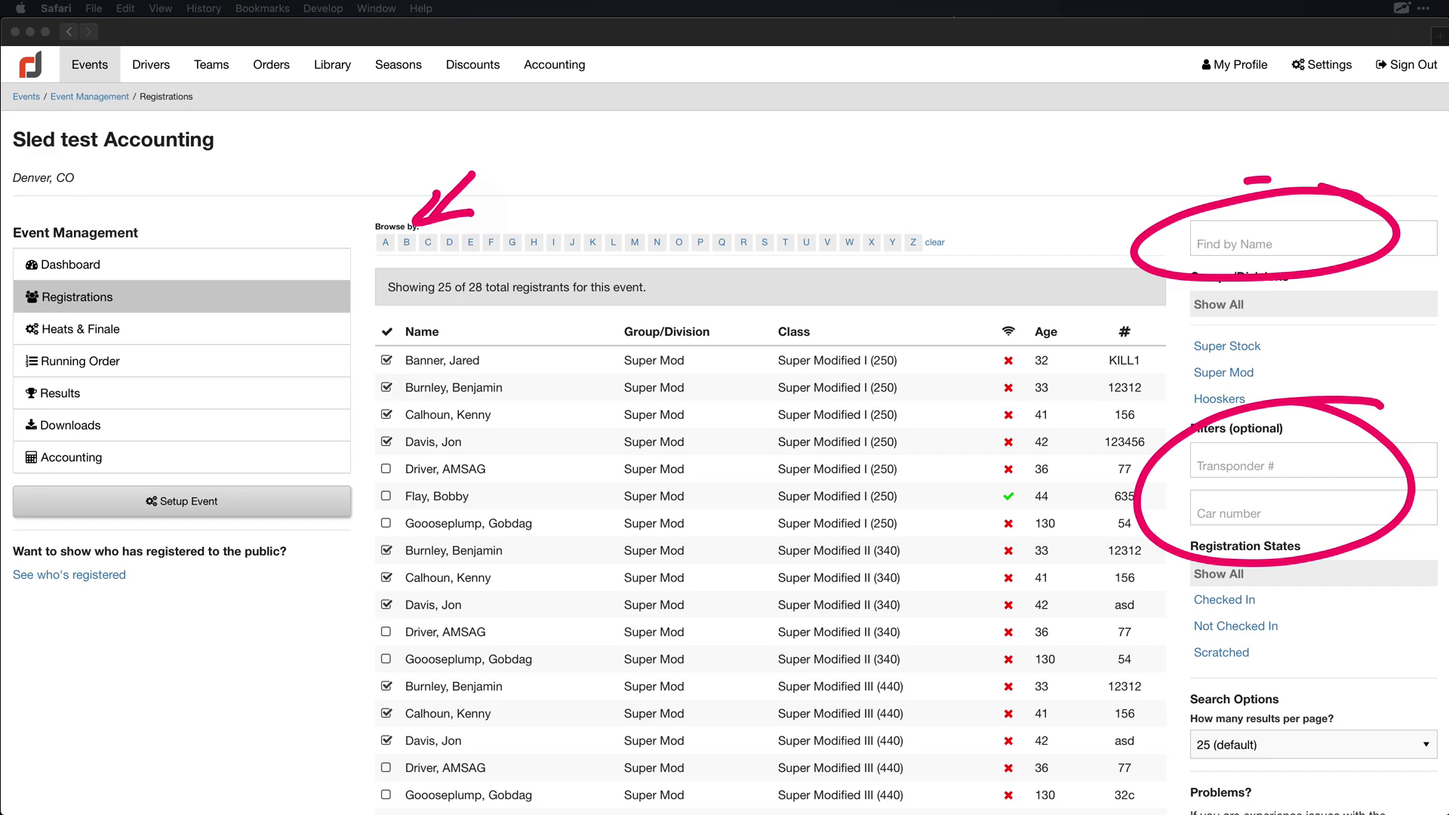
{"action": "mouse_move", "coordinate": [399, 308]}
{"action": "left_mouse_down"}
{"action": "mouse_move", "coordinate": [418, 339]}
{"action": "mouse_move", "coordinate": [365, 353]}
{"action": "mouse_move", "coordinate": [323, 456]}
{"action": "mouse_move", "coordinate": [334, 524]}
{"action": "mouse_move", "coordinate": [312, 540]}
{"action": "mouse_move", "coordinate": [341, 603]}
{"action": "mouse_move", "coordinate": [304, 770]}
{"action": "mouse_move", "coordinate": [337, 799]}
{"action": "left_mouse_up"}
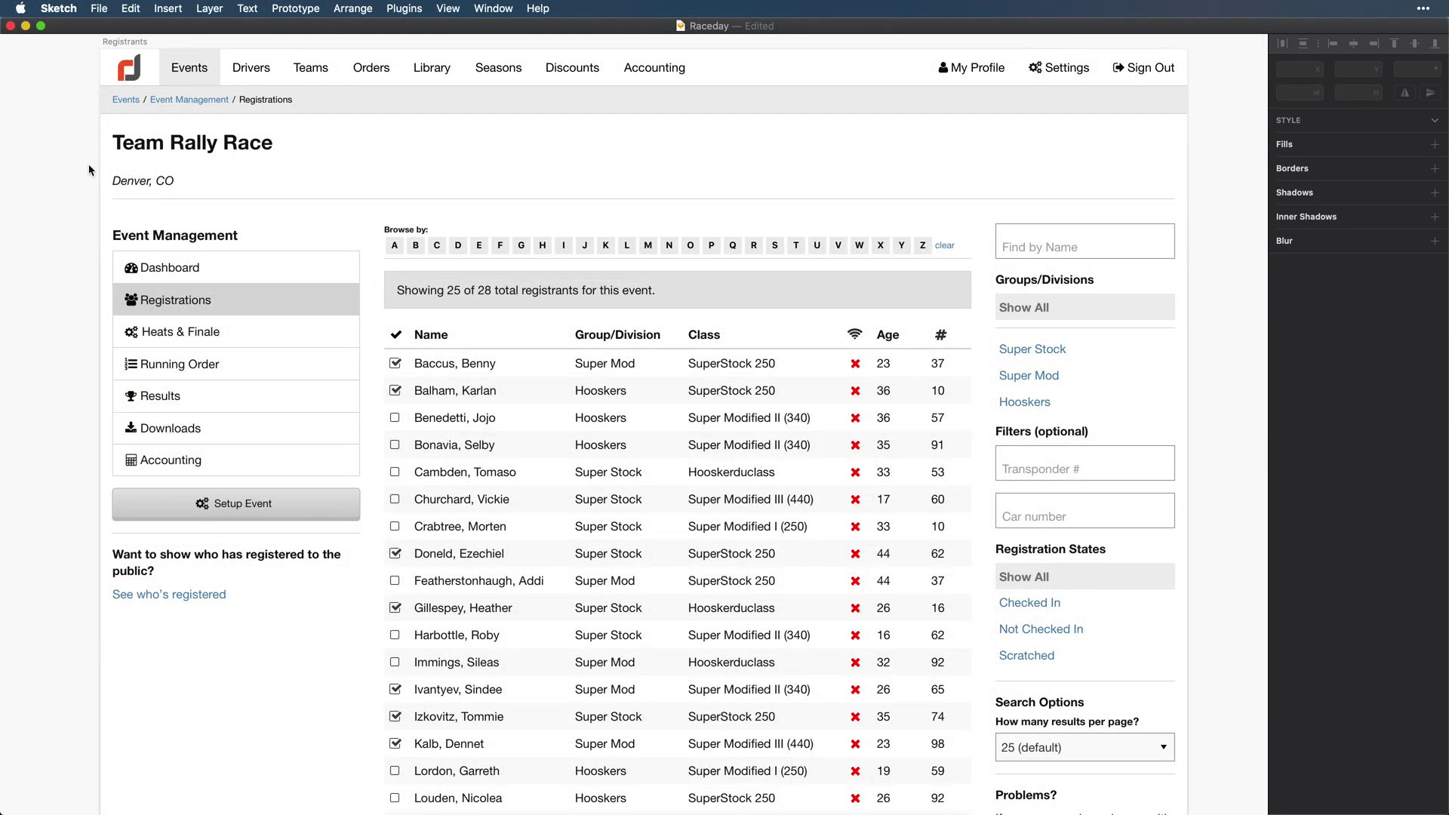
- In Sketch, change the typeface of all layers in the Registrants artboard to SF Pro Text
{"action": "scroll", "coordinate": [169, 105], "scroll_direction": "down", "scroll_amount": 5}
{"action": "mouse_move", "coordinate": [113, 43]}
{"action": "left_mouse_down"}
{"action": "mouse_move", "coordinate": [497, 507]}
{"action": "mouse_move", "coordinate": [767, 683]}
{"action": "left_mouse_up"}
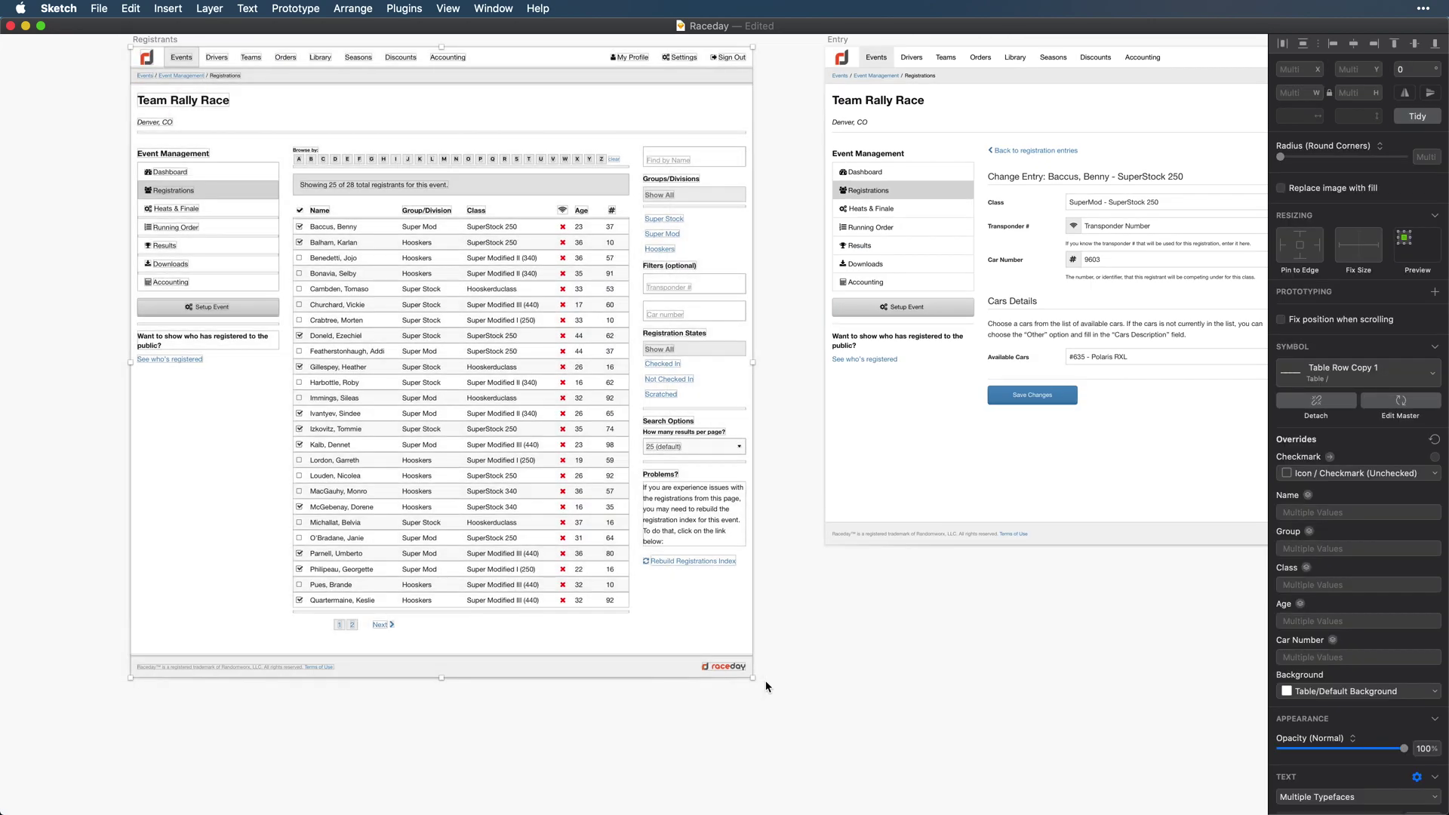
{"action": "scroll", "coordinate": [1365, 504], "scroll_direction": "down", "scroll_amount": 5}
{"action": "left_click", "coordinate": [1320, 578]}
{"action": "left_click", "coordinate": [1320, 577]}
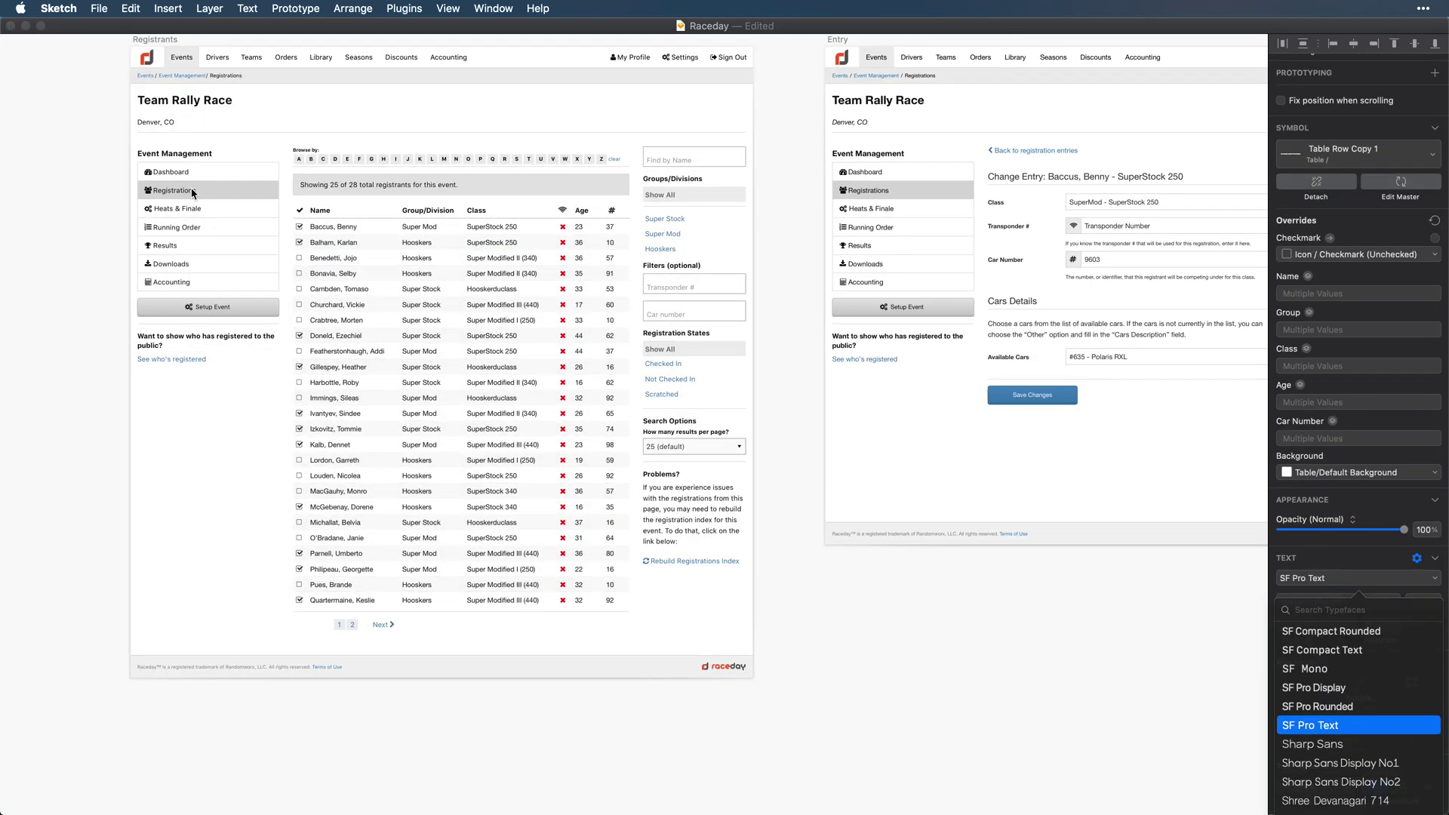
{"action": "left_click", "coordinate": [1328, 735]}
{"action": "left_click", "coordinate": [56, 307]}
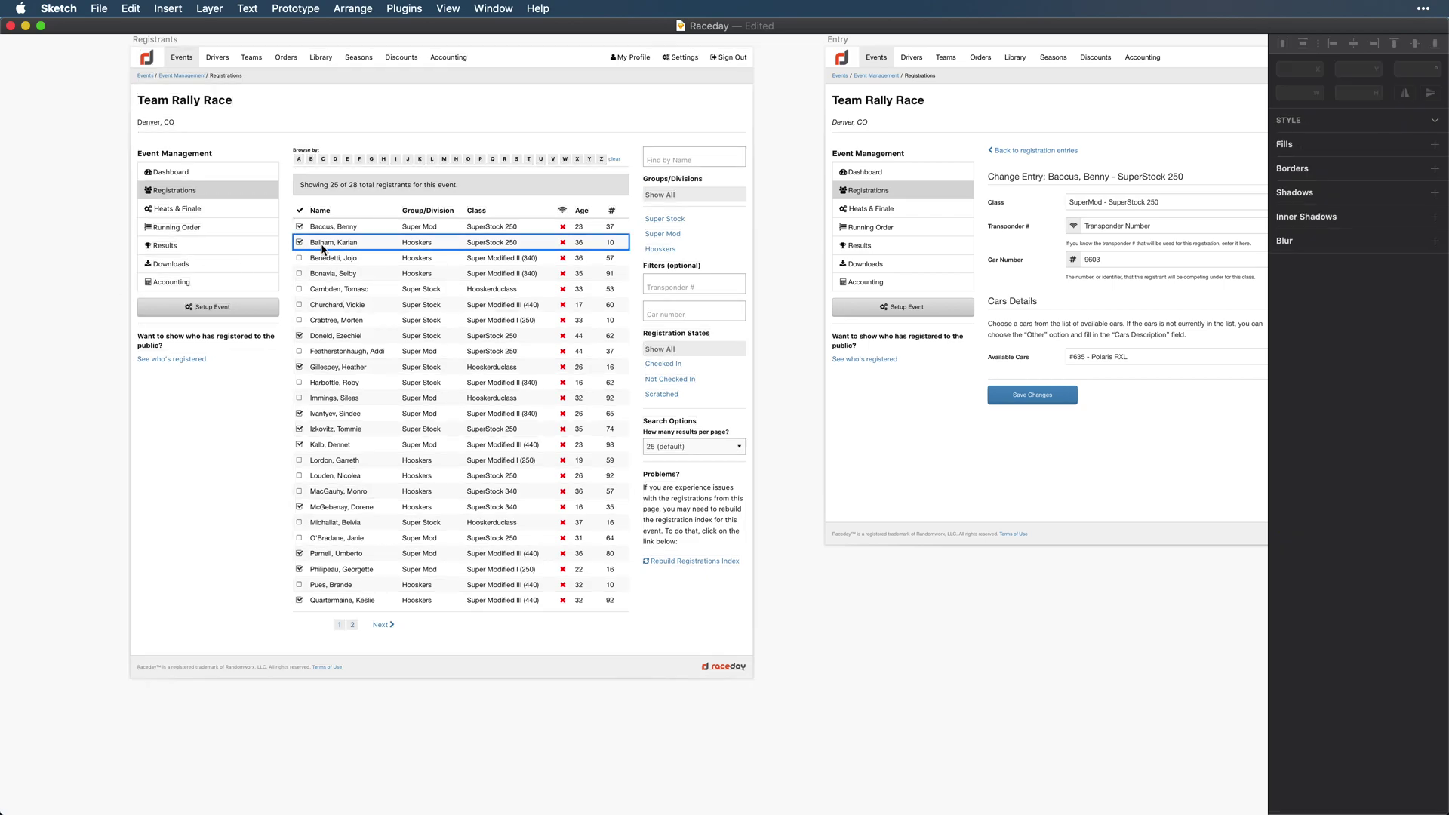
{"action": "left_click", "coordinate": [347, 229]}
{"action": "left_click", "coordinate": [85, 226]}
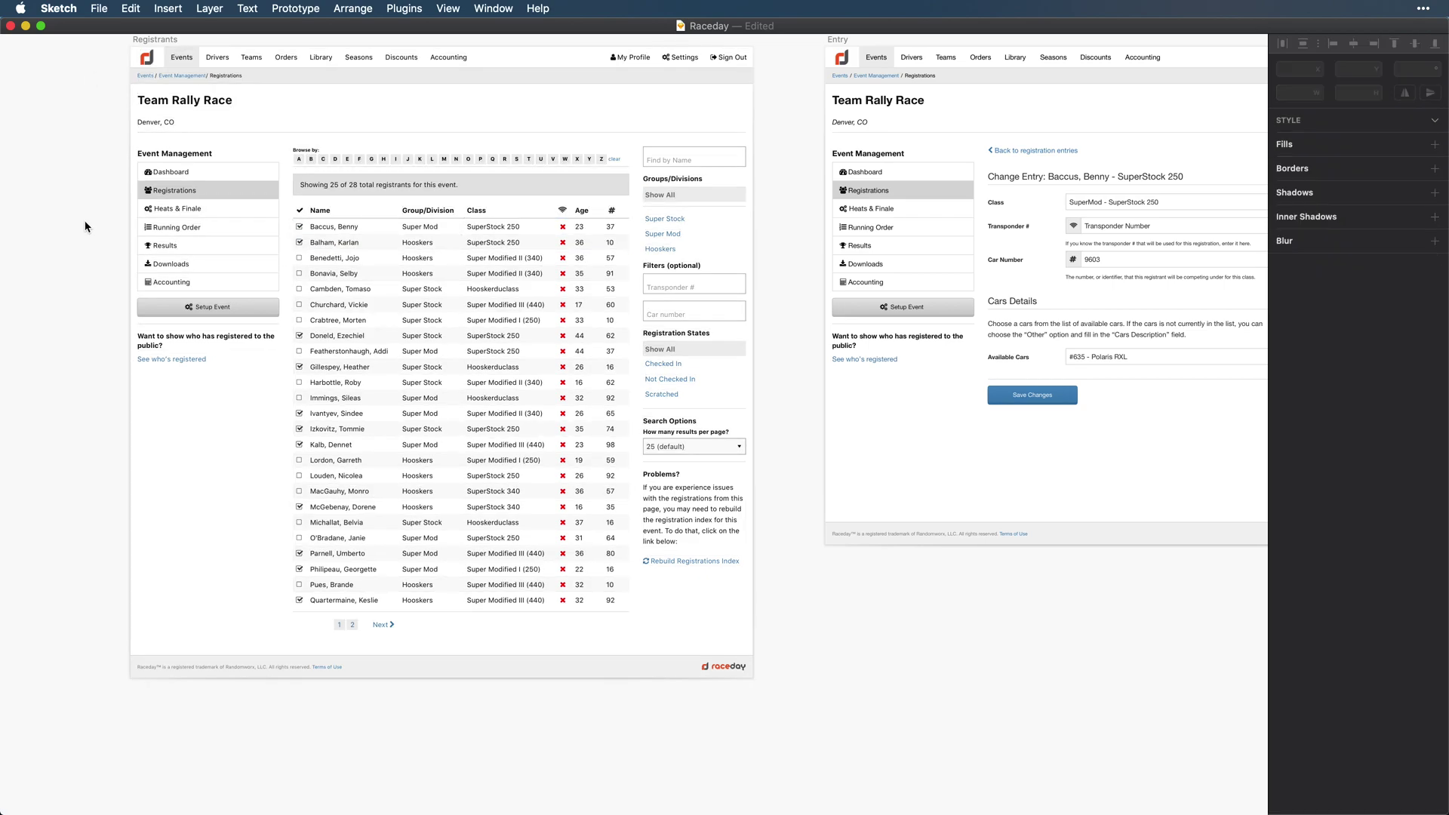
- Remove the grey background behind the Events navigation item and colour its text with the document colour #F15B28
{"action": "scroll", "coordinate": [85, 227], "scroll_direction": "up", "scroll_amount": 1}
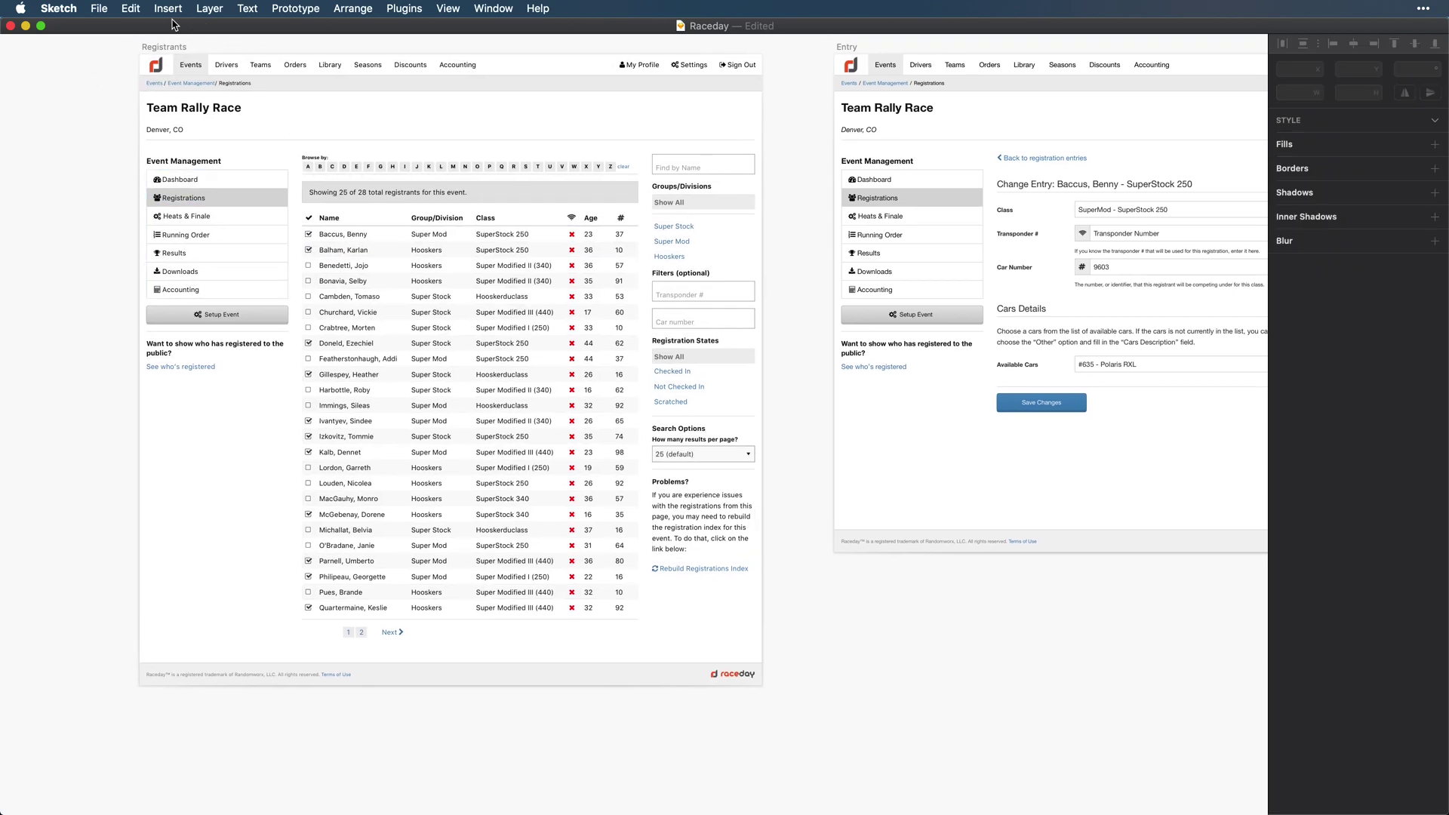
{"action": "left_click", "coordinate": [164, 47]}
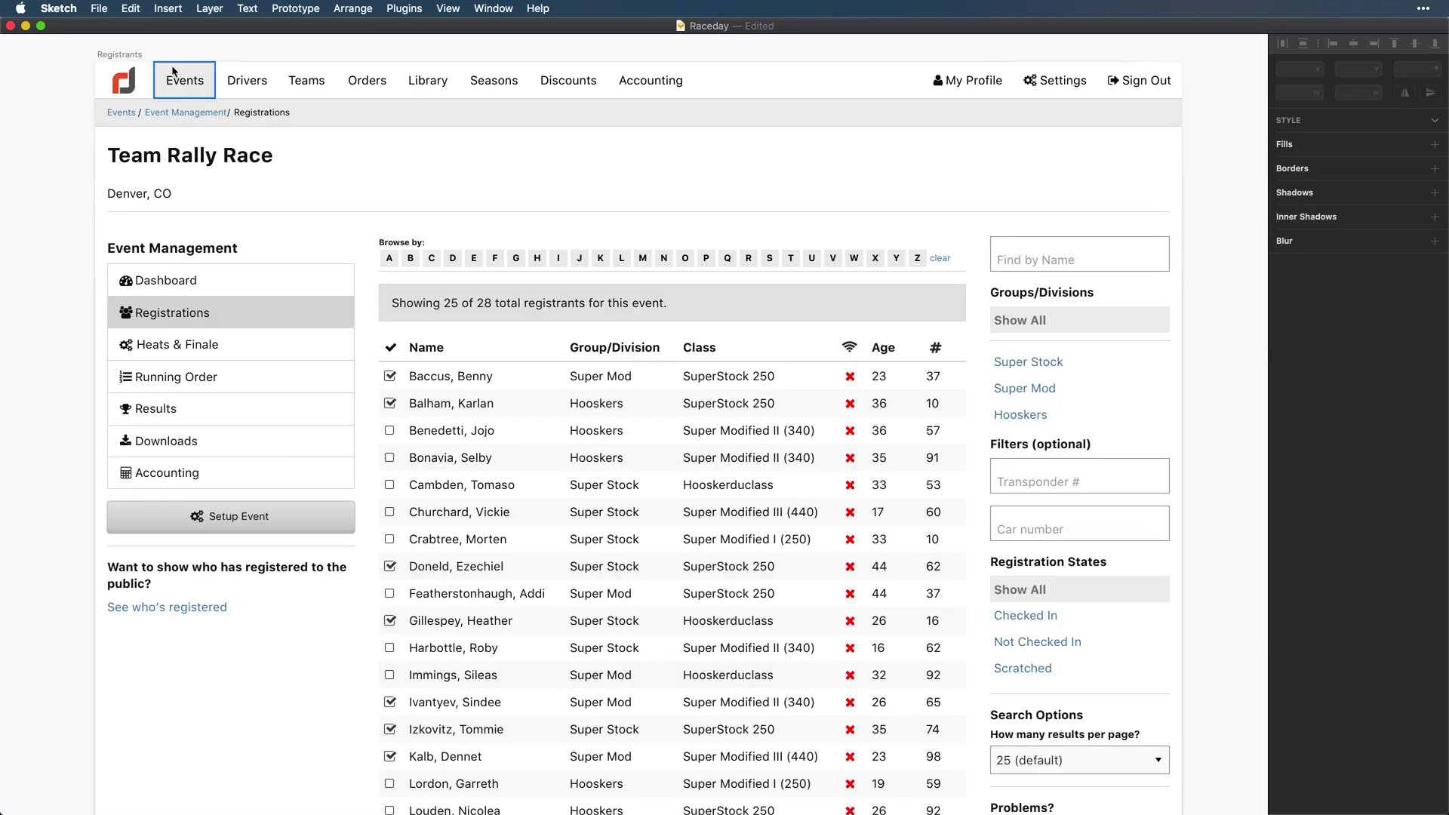
{"action": "double_click", "coordinate": [173, 72]}
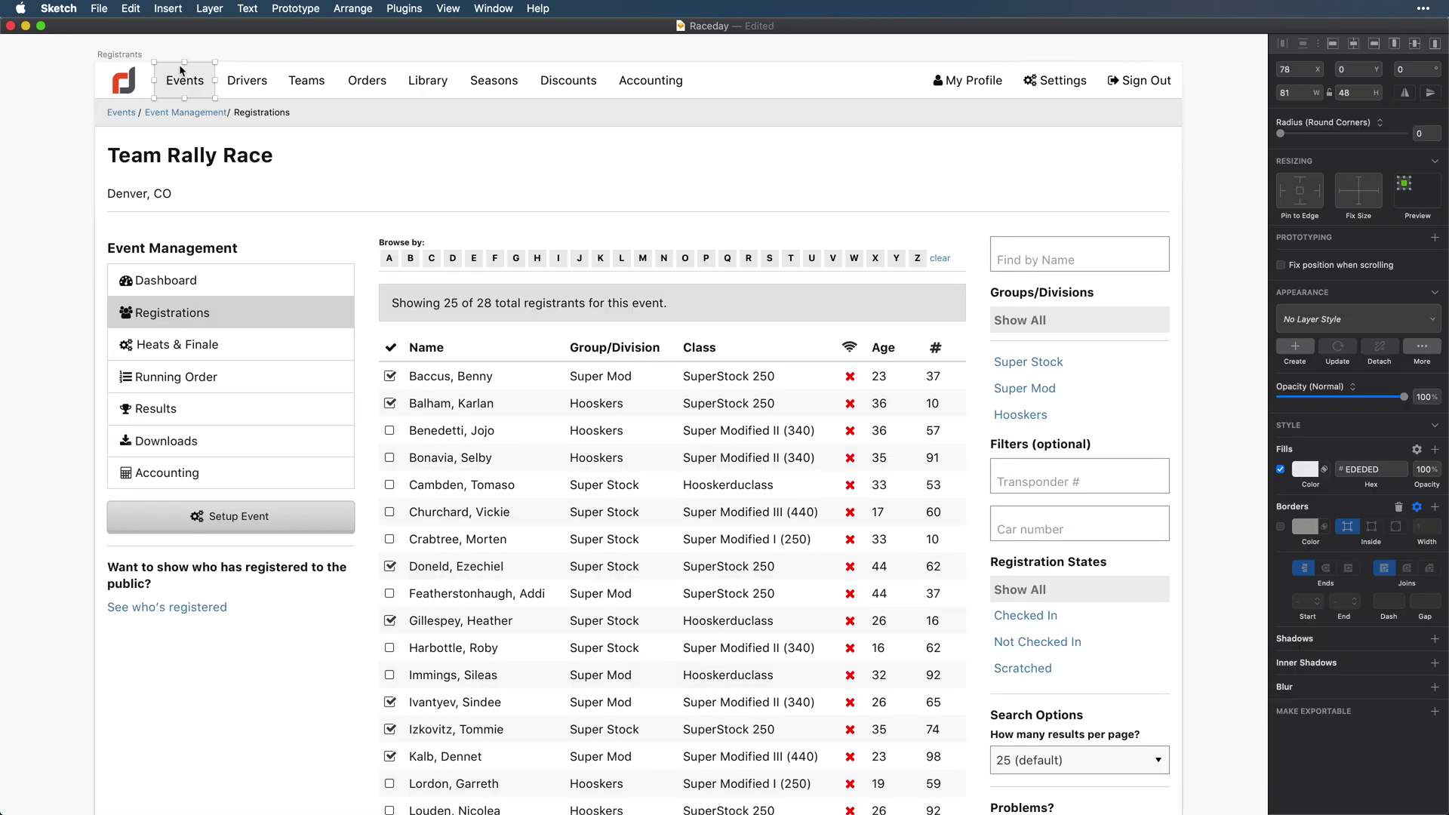
{"action": "left_click", "coordinate": [1427, 452]}
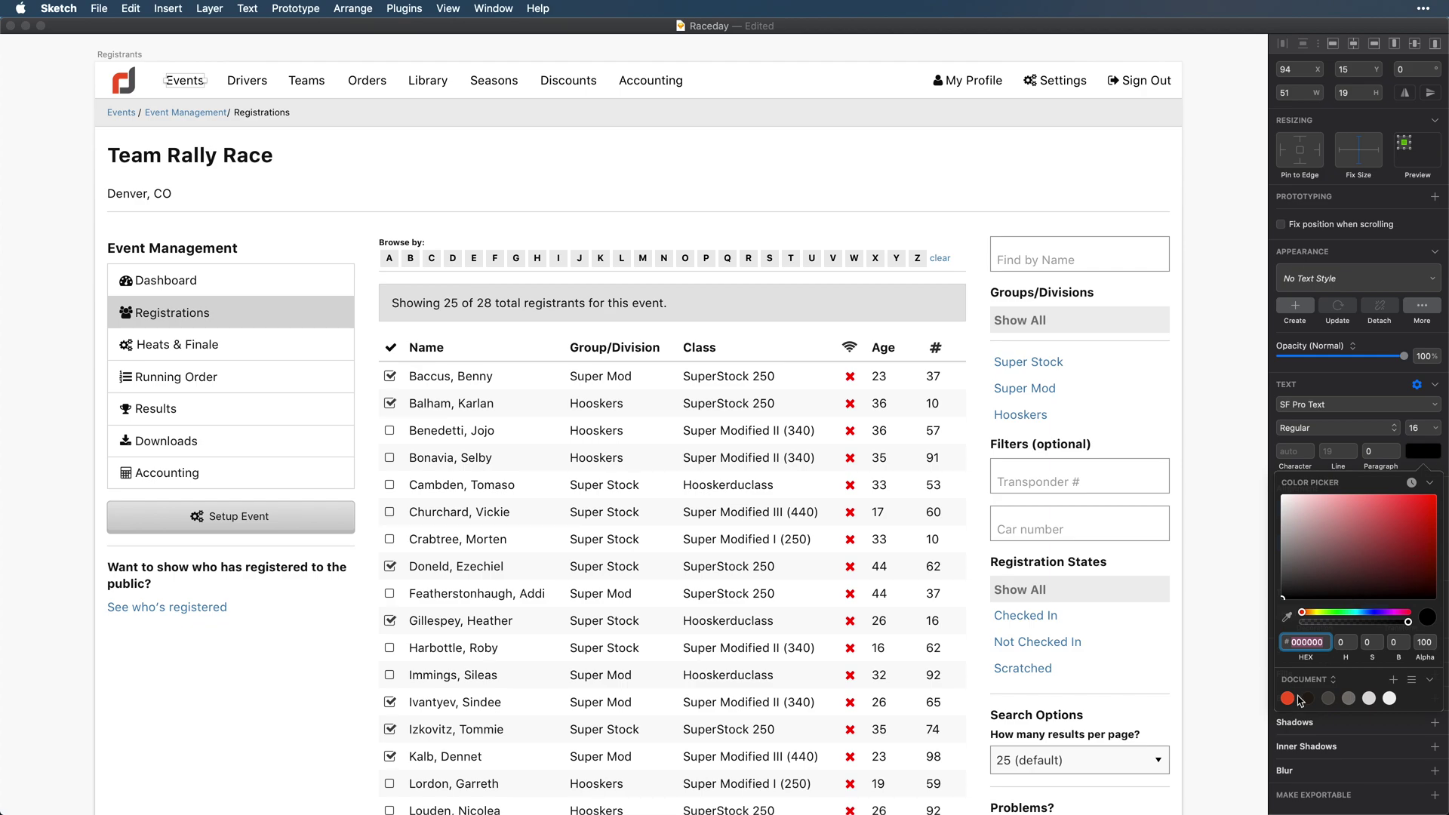
{"action": "left_click", "coordinate": [1292, 699]}
{"action": "key", "text": "super+z"}
{"action": "left_click", "coordinate": [1288, 699]}
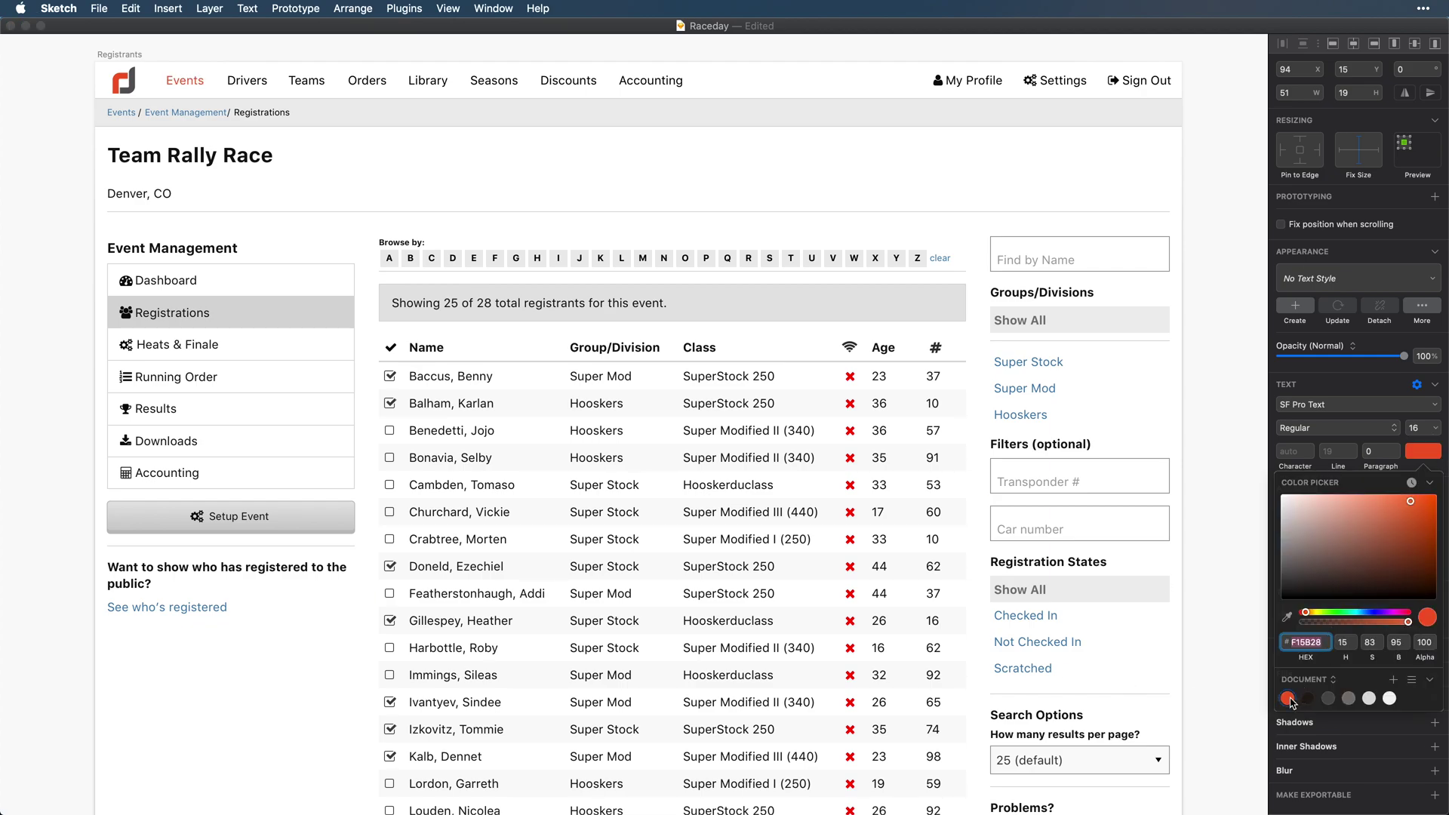
{"action": "key", "text": "Escape"}
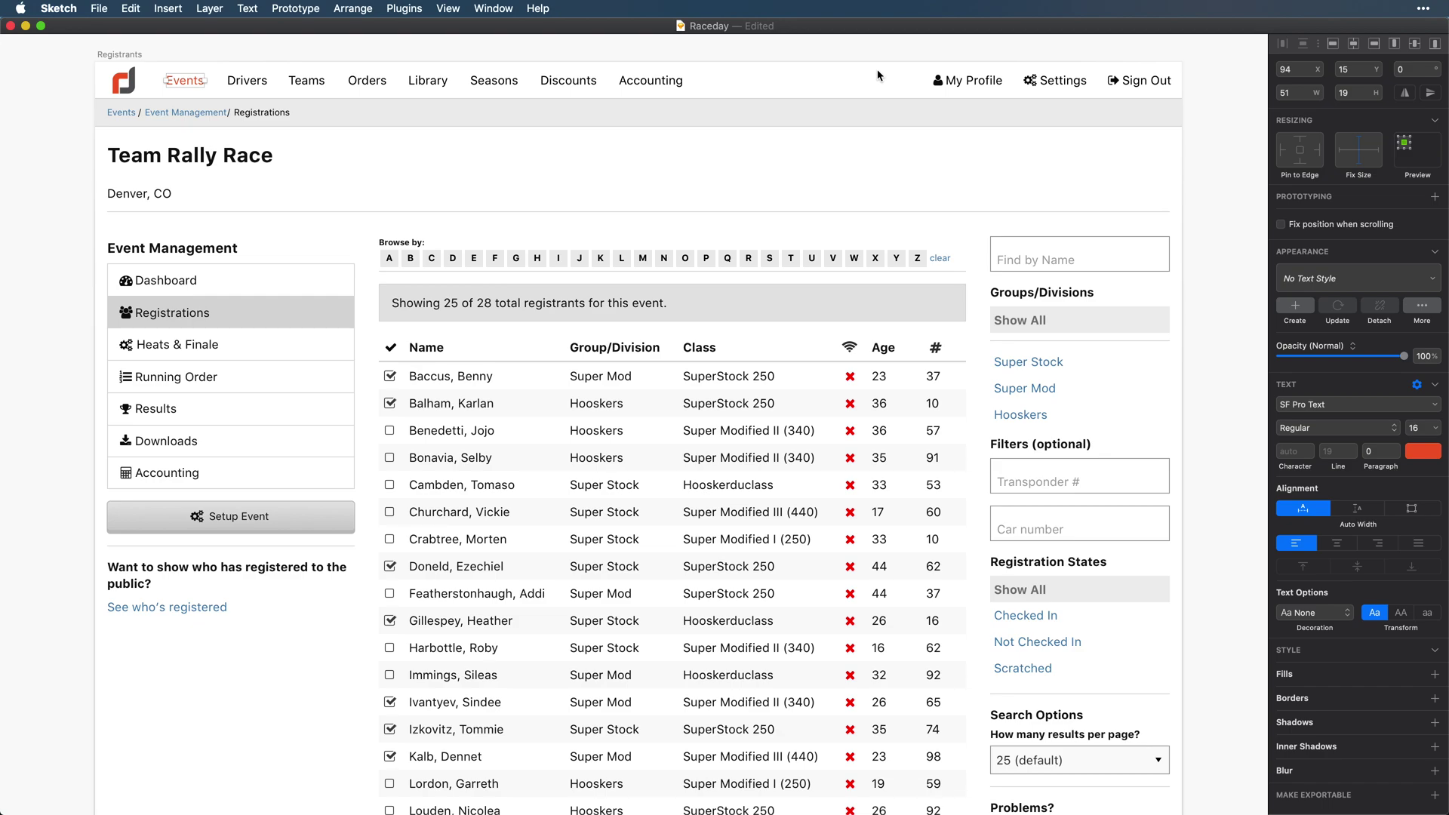
- Replace the header's My Profile, Settings and Sign Out items with one right-aligned text label reading "MudDog Racing"
{"action": "left_click", "coordinate": [1055, 80]}
{"action": "left_click", "coordinate": [1143, 80], "text": "shift"}
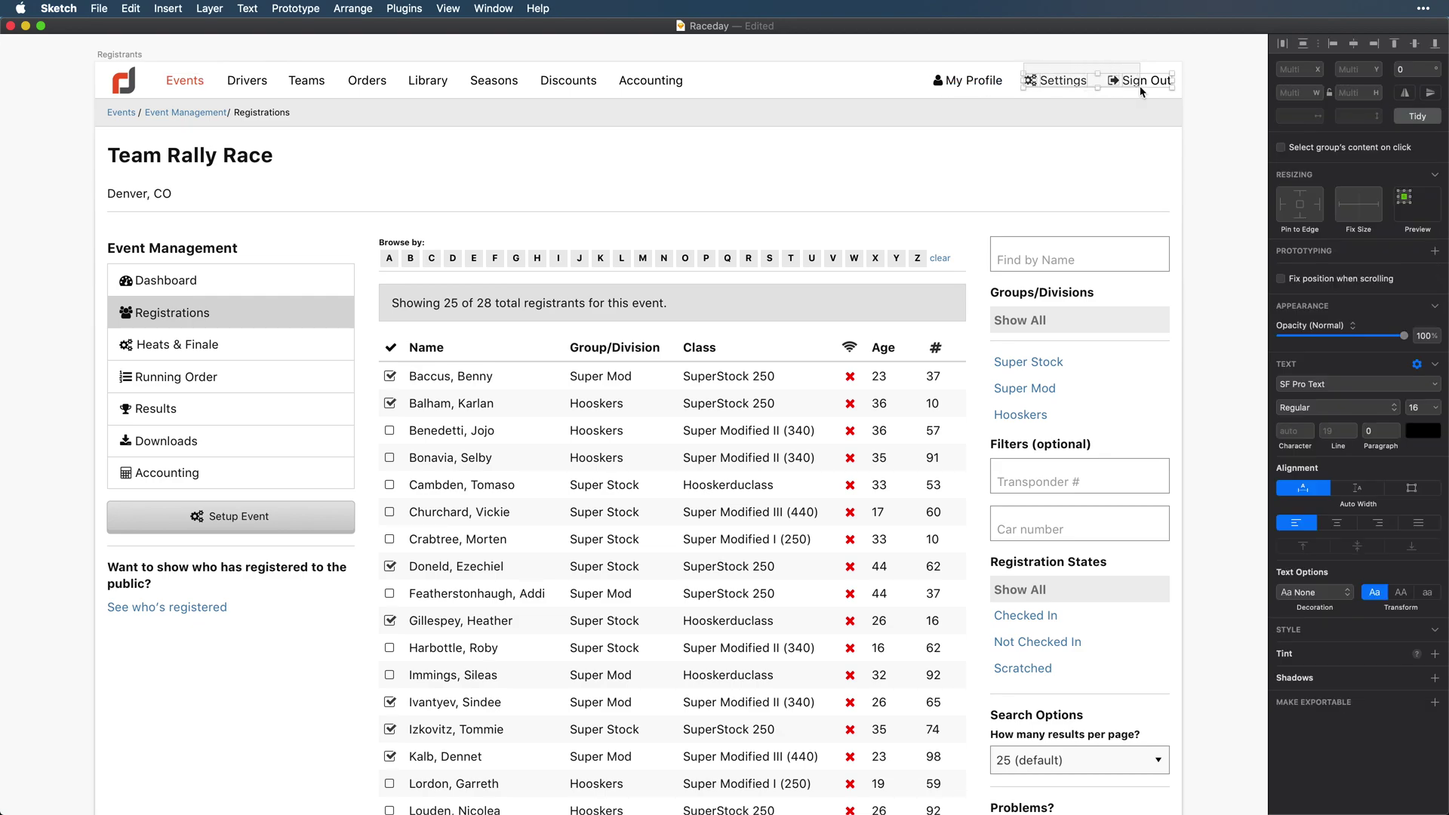
{"action": "key", "text": "BackSpace"}
{"action": "left_click", "coordinate": [937, 82]}
{"action": "key", "text": "BackSpace"}
{"action": "left_click_drag", "start_coordinate": [979, 83], "coordinate": [1147, 85]}
{"action": "double_click", "coordinate": [1147, 85]}
{"action": "type", "text": "MudDog Racing"}
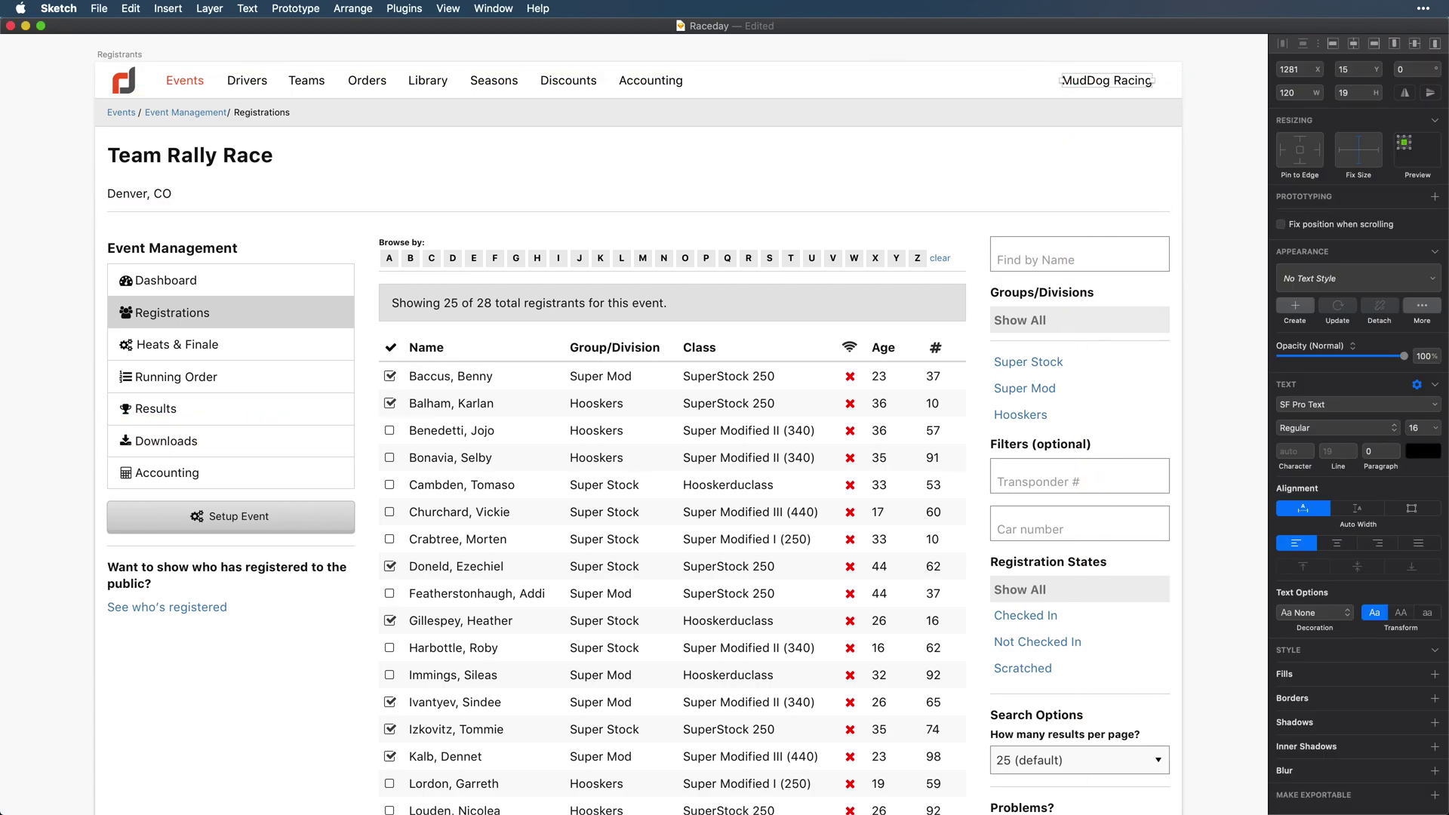
- Paste a dropdown chevron into the header and place it directly after the MudDog Racing label
{"action": "key", "text": "super+v"}
{"action": "left_click", "coordinate": [1128, 84]}
{"action": "scroll", "coordinate": [1151, 83], "scroll_direction": "up", "scroll_amount": 5}
{"action": "left_click", "coordinate": [1114, 167]}
{"action": "left_click", "coordinate": [876, 230]}
- Reduce the header navigation labels from Events to Accounting to font size 15 and even out their horizontal spacing
{"action": "scroll", "coordinate": [875, 230], "scroll_direction": "down", "scroll_amount": 8}
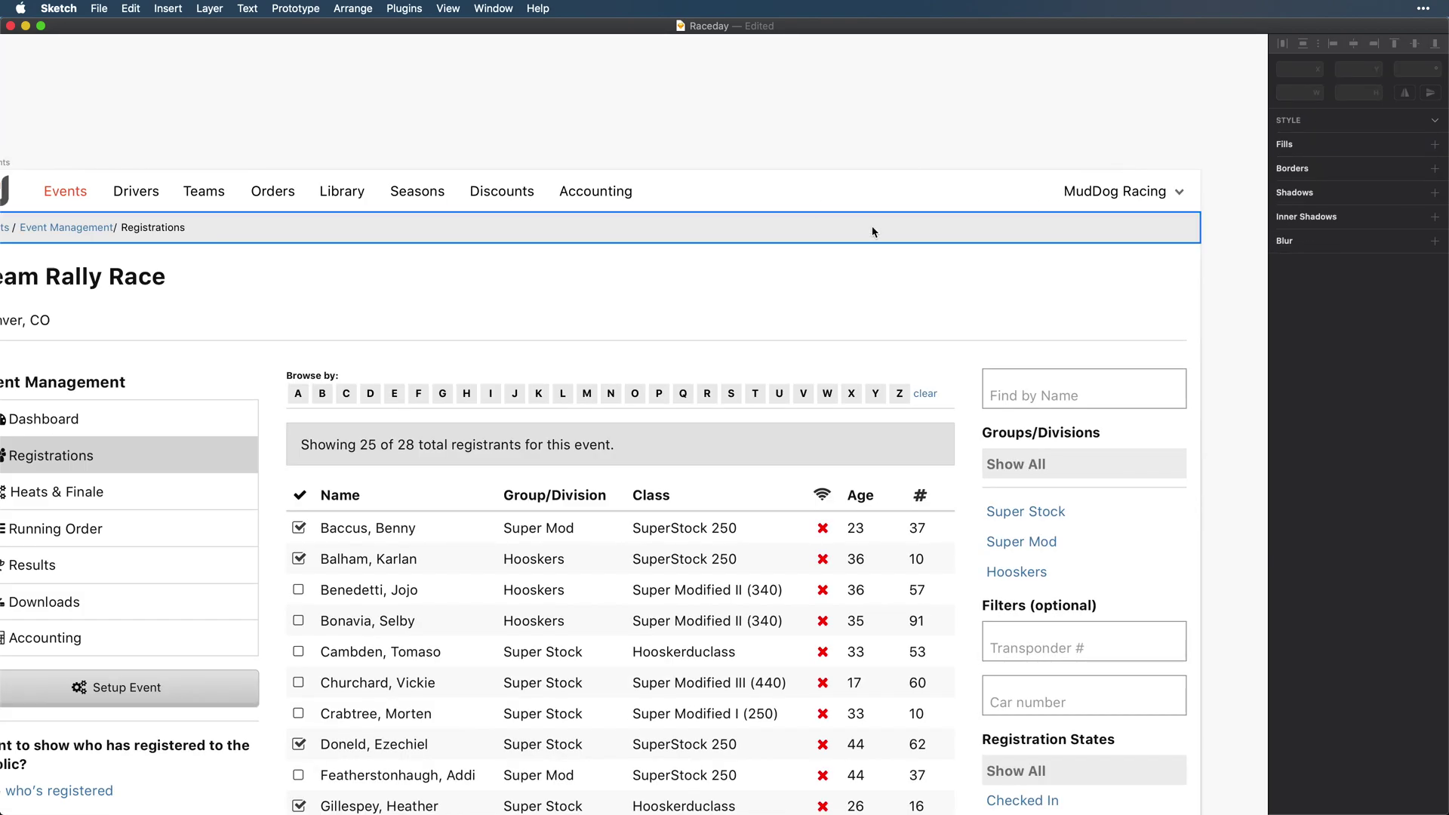
{"action": "left_click", "coordinate": [296, 87]}
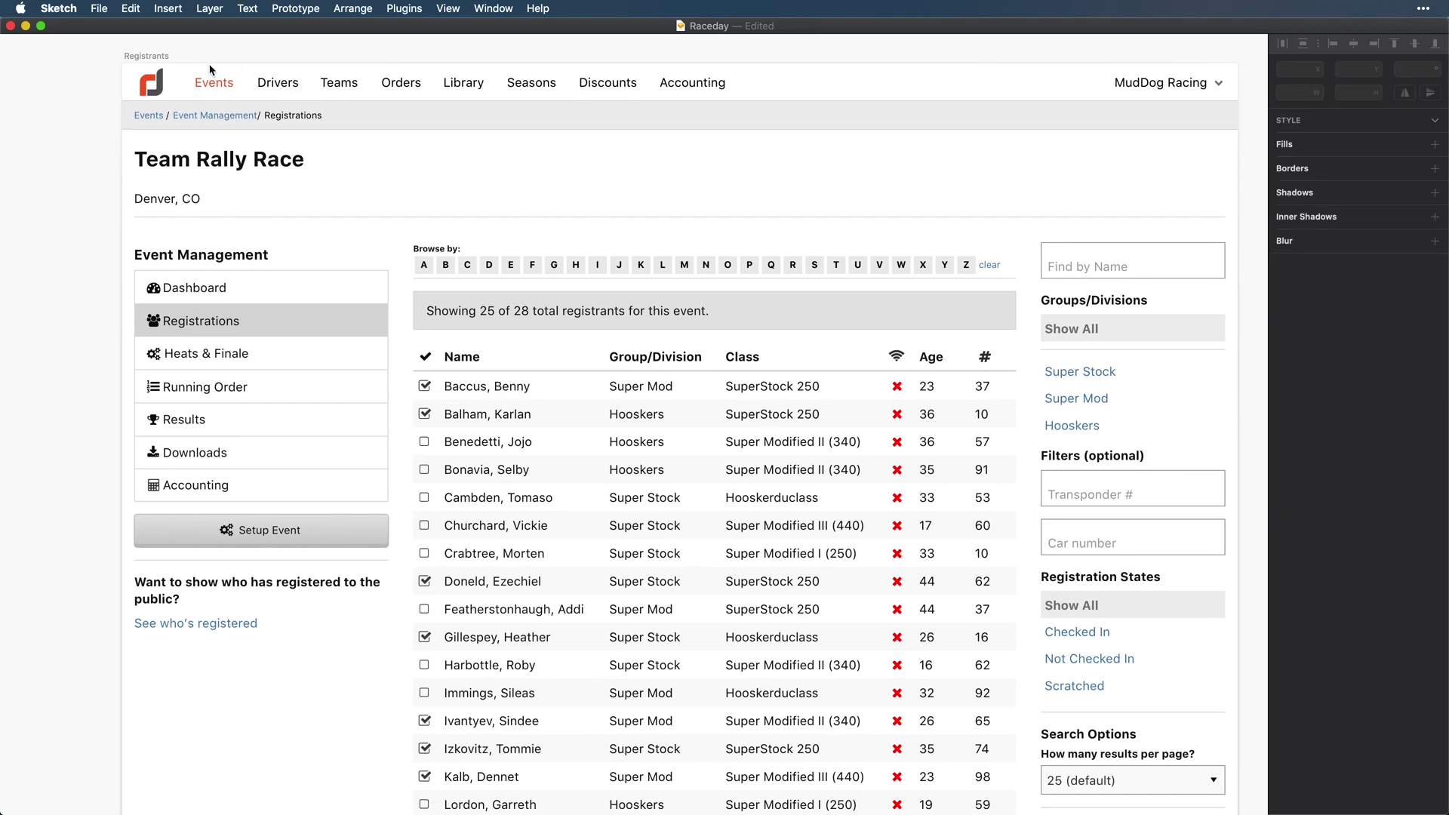
{"action": "left_click_drag", "start_coordinate": [210, 65], "coordinate": [693, 95]}
{"action": "key", "text": "alt+super+minus"}
{"action": "left_click", "coordinate": [1398, 114]}
{"action": "left_click", "coordinate": [1303, 114]}
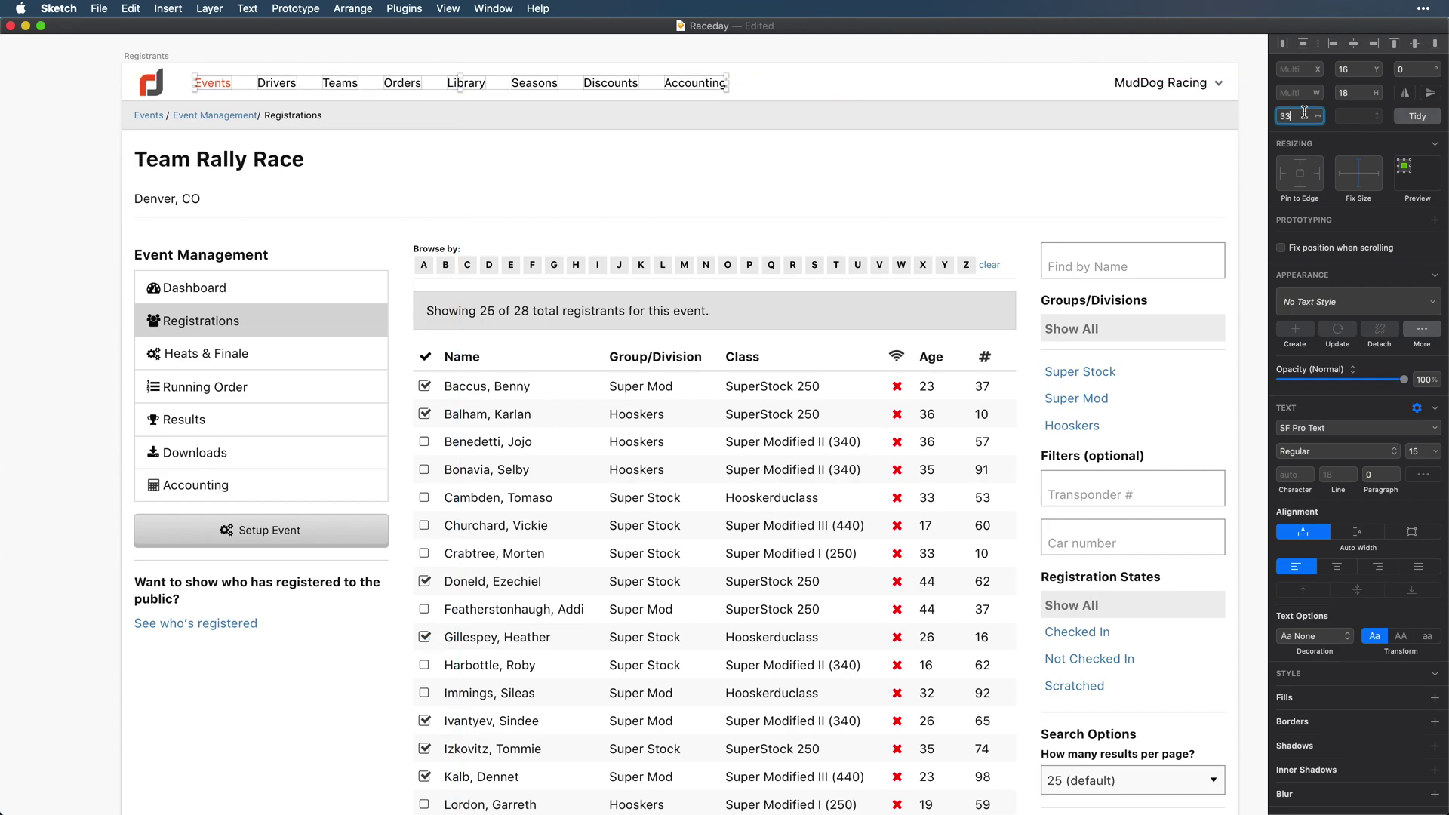
- Open the text colour of the inactive header navigation labels for editing
{"action": "left_click", "coordinate": [1120, 82]}
{"action": "left_click_drag", "start_coordinate": [242, 51], "coordinate": [717, 86]}
{"action": "scroll", "coordinate": [719, 92], "scroll_direction": "up", "scroll_amount": 5}
{"action": "left_click", "coordinate": [1423, 474]}
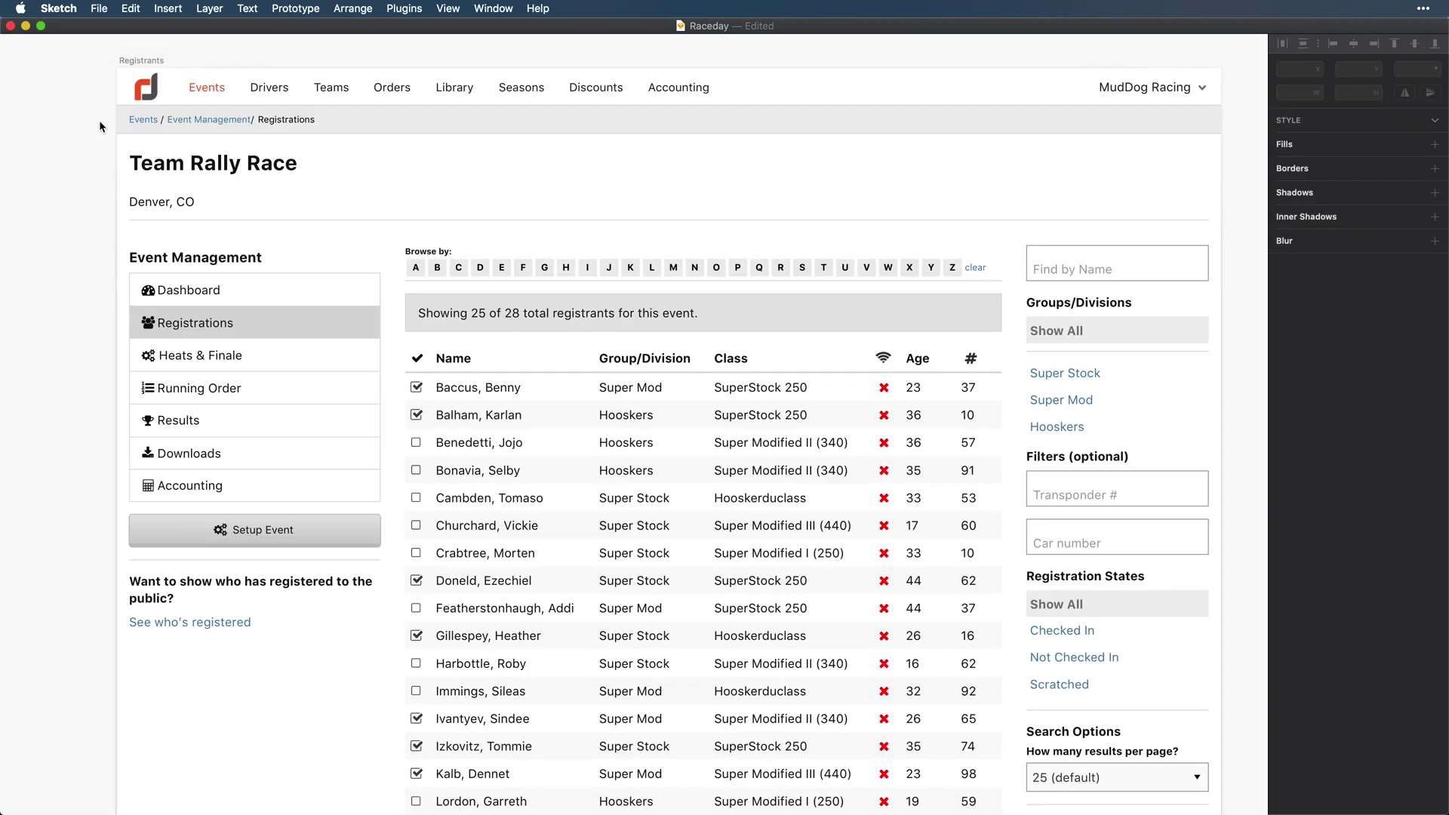
- Delete the breadcrumb bar and its links beneath the header
{"action": "left_click_drag", "start_coordinate": [97, 110], "coordinate": [332, 132]}
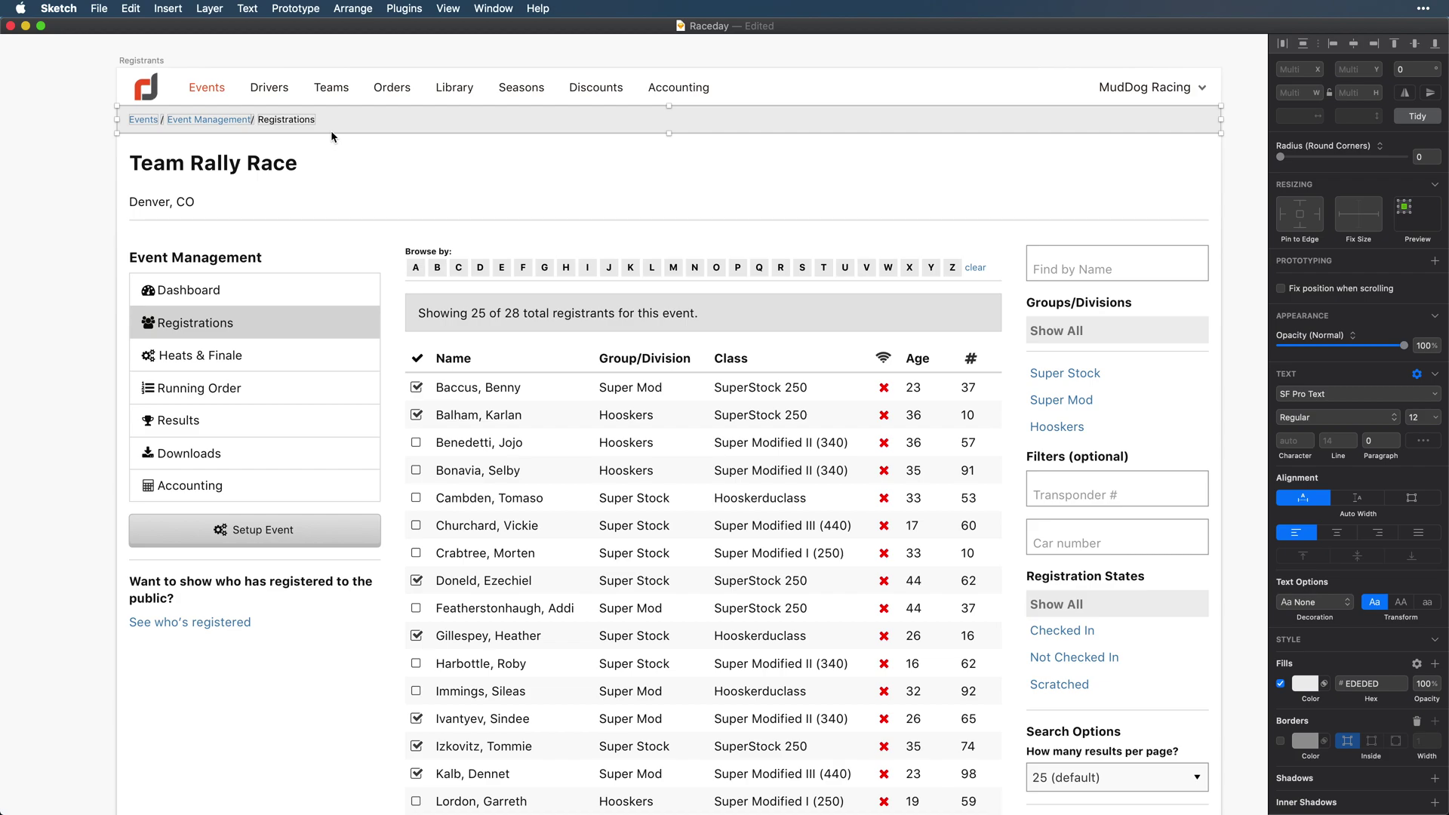
{"action": "key", "text": "Delete"}
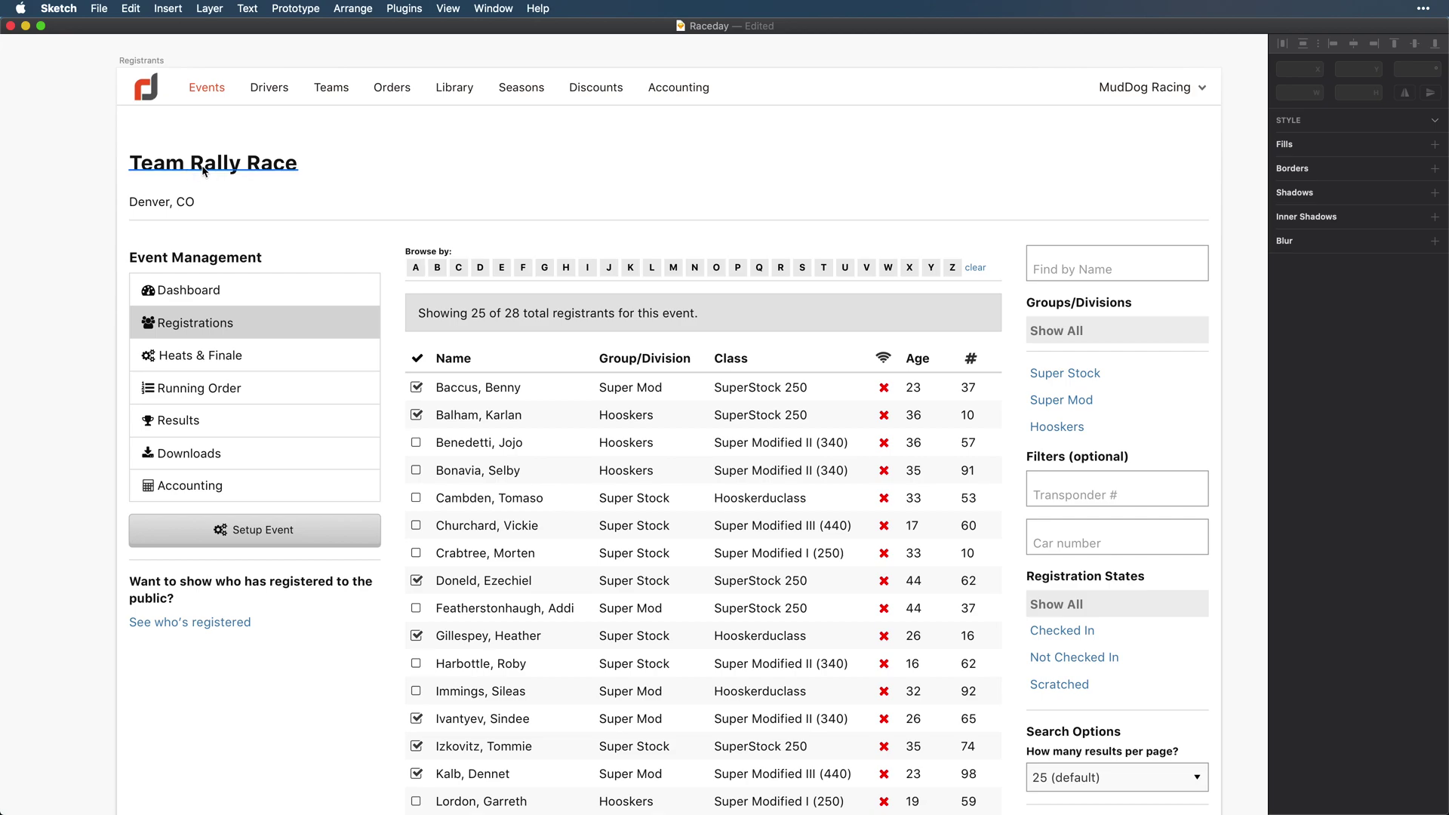
{"action": "left_click", "coordinate": [184, 264]}
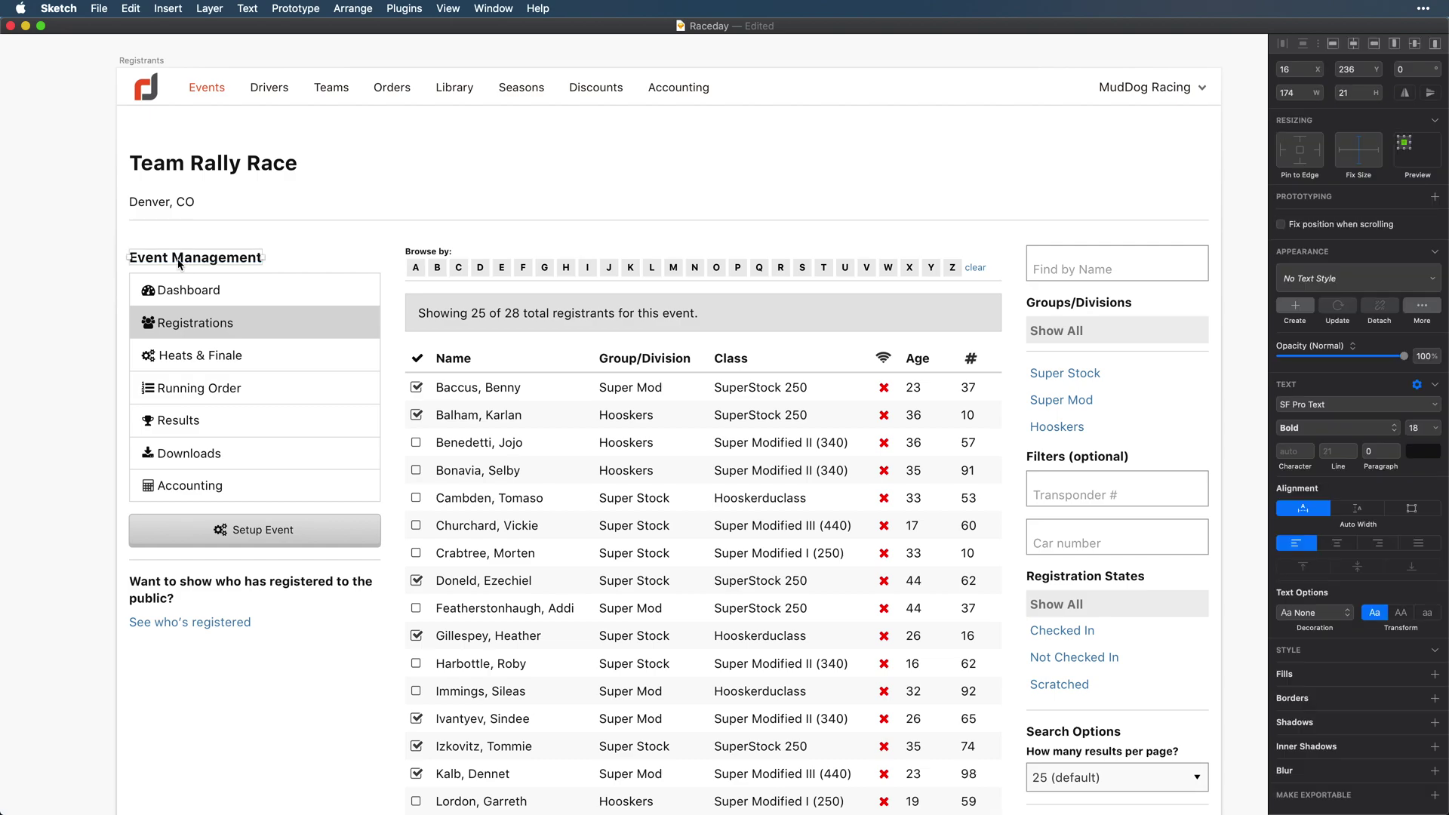
{"action": "left_click", "coordinate": [98, 299]}
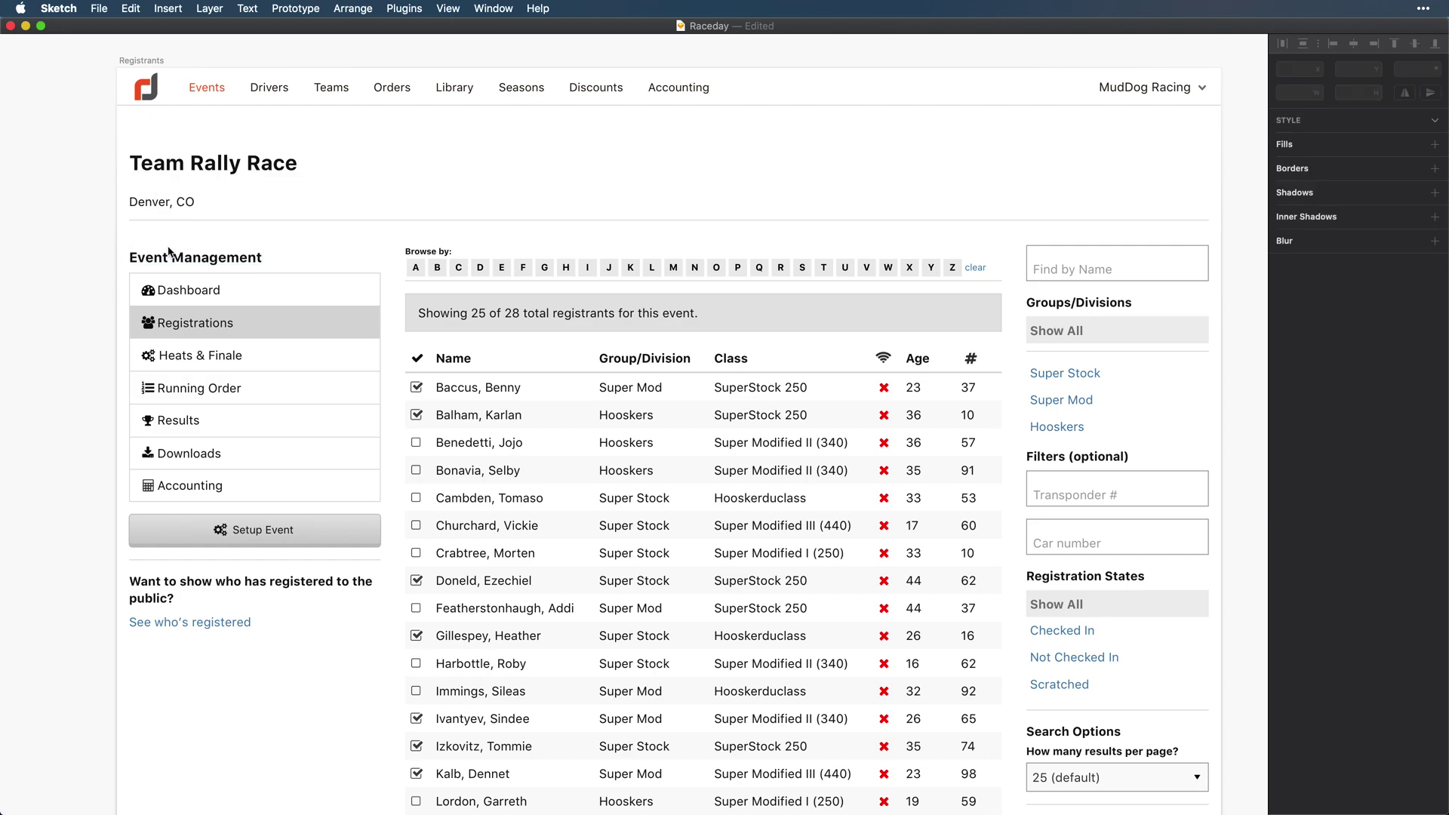
- Place the Denver, CO line directly beneath the Team Rally Race title and reduce the title's font size
{"action": "left_click_drag", "start_coordinate": [162, 200], "coordinate": [164, 174]}
{"action": "left_click", "coordinate": [164, 173]}
{"action": "key", "text": "alt+super+minus"}
{"action": "key", "text": "alt+super+minus"}
{"action": "key", "text": "alt+super+minus"}
{"action": "key", "text": "alt+super+minus"}
{"action": "key", "text": "alt+super+minus"}
{"action": "key", "text": "alt+super+minus"}
{"action": "key", "text": "alt+super+minus"}
{"action": "key", "text": "alt+super+minus"}
{"action": "key", "text": "alt+super+minus"}
{"action": "key", "text": "alt+super+minus"}
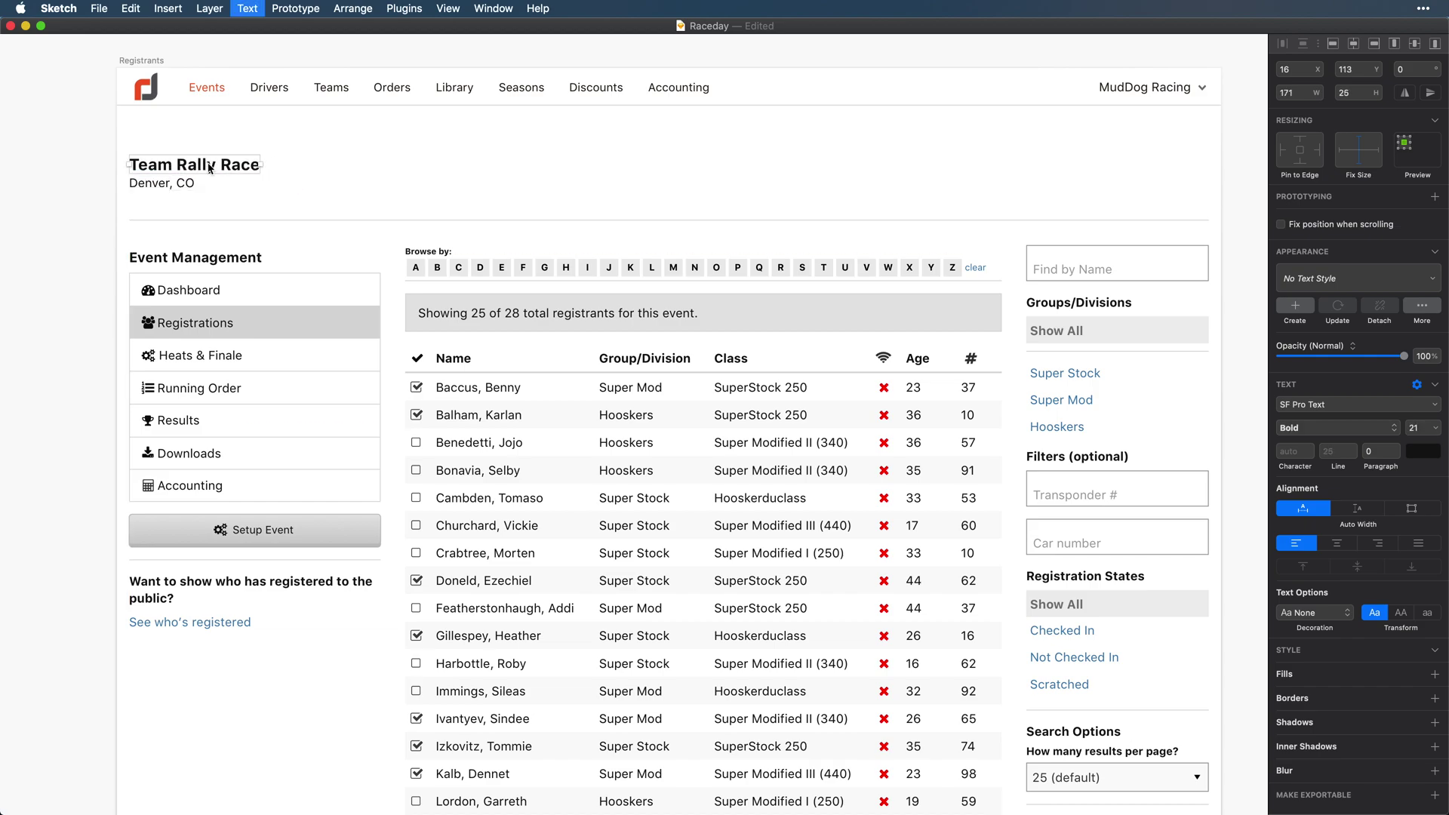
- Set the Denver, CO line to font size 14 and recolour it with the medium grey document colour
{"action": "left_click", "coordinate": [181, 187]}
{"action": "key", "text": "super+minus"}
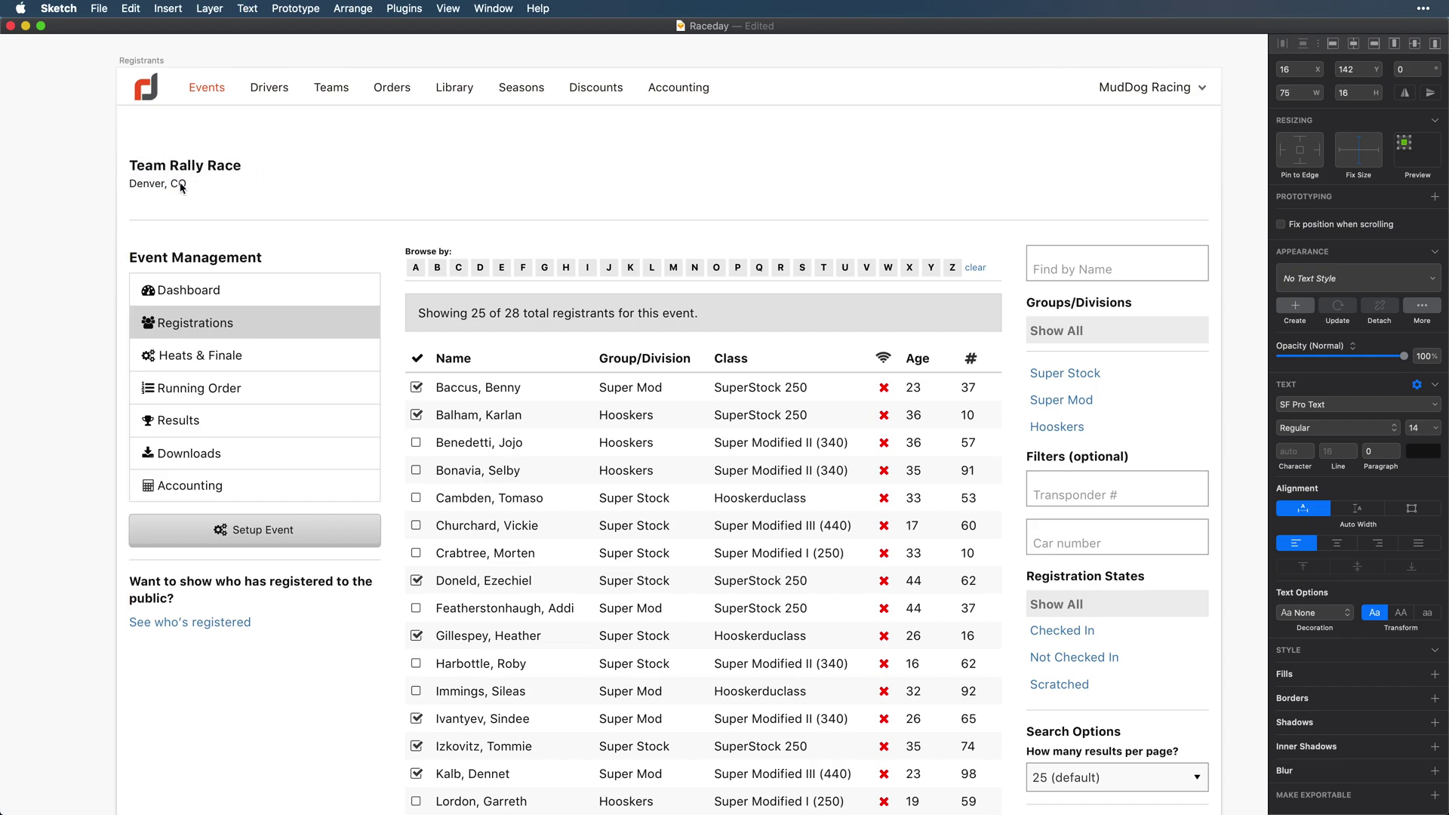
{"action": "left_click", "coordinate": [1424, 452]}
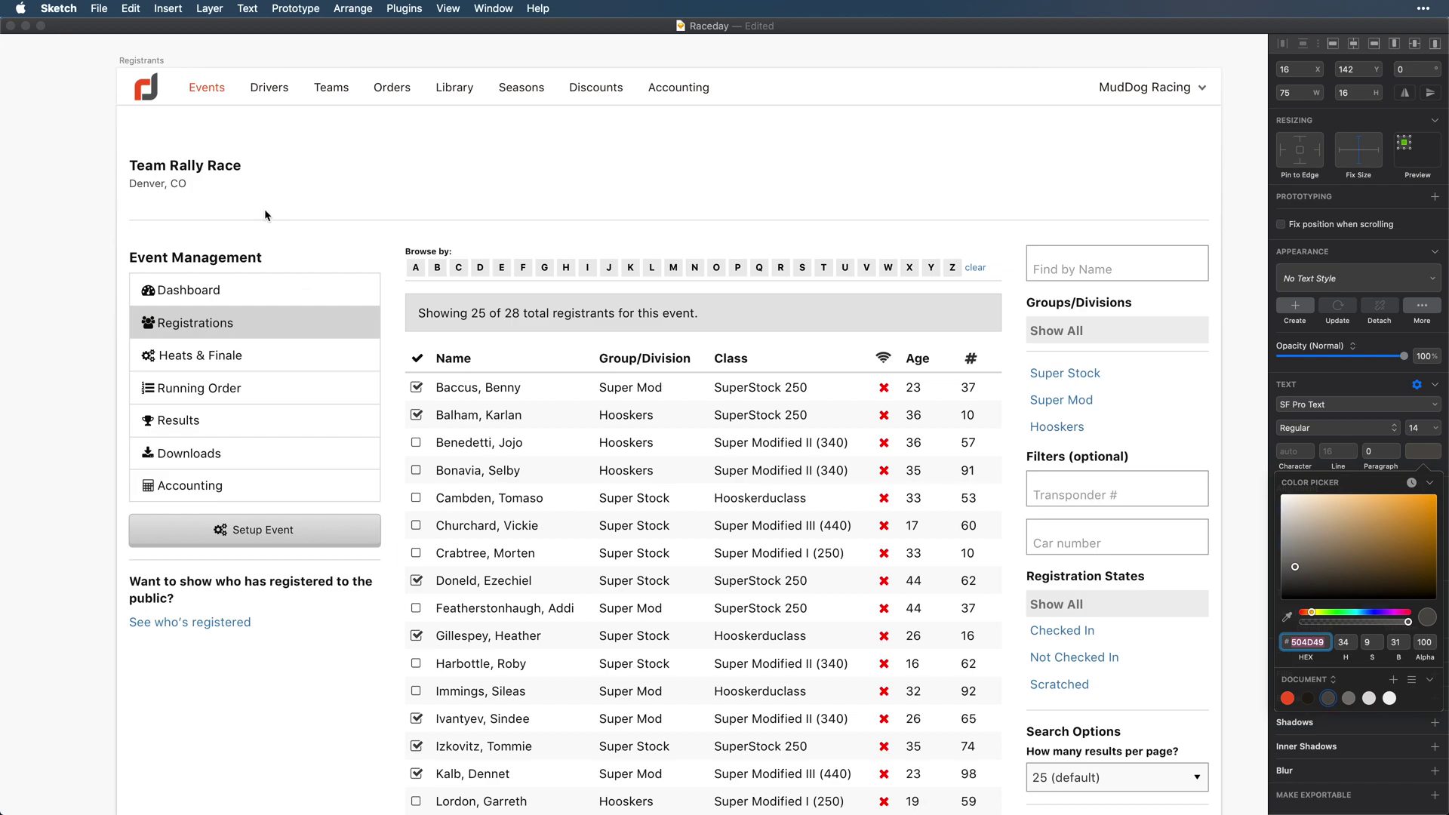
{"action": "left_click", "coordinate": [1348, 697]}
{"action": "left_click", "coordinate": [52, 101]}
- Delete the divider beneath the event title and the Event Management heading
{"action": "left_click", "coordinate": [275, 220]}
{"action": "key", "text": "Delete"}
{"action": "left_click", "coordinate": [226, 259]}
{"action": "key", "text": "Delete"}
- Move the event title and location up beneath the header, and bring all the sidebar content up directly below them
{"action": "left_click", "coordinate": [160, 166]}
{"action": "left_click", "coordinate": [160, 184], "text": "shift"}
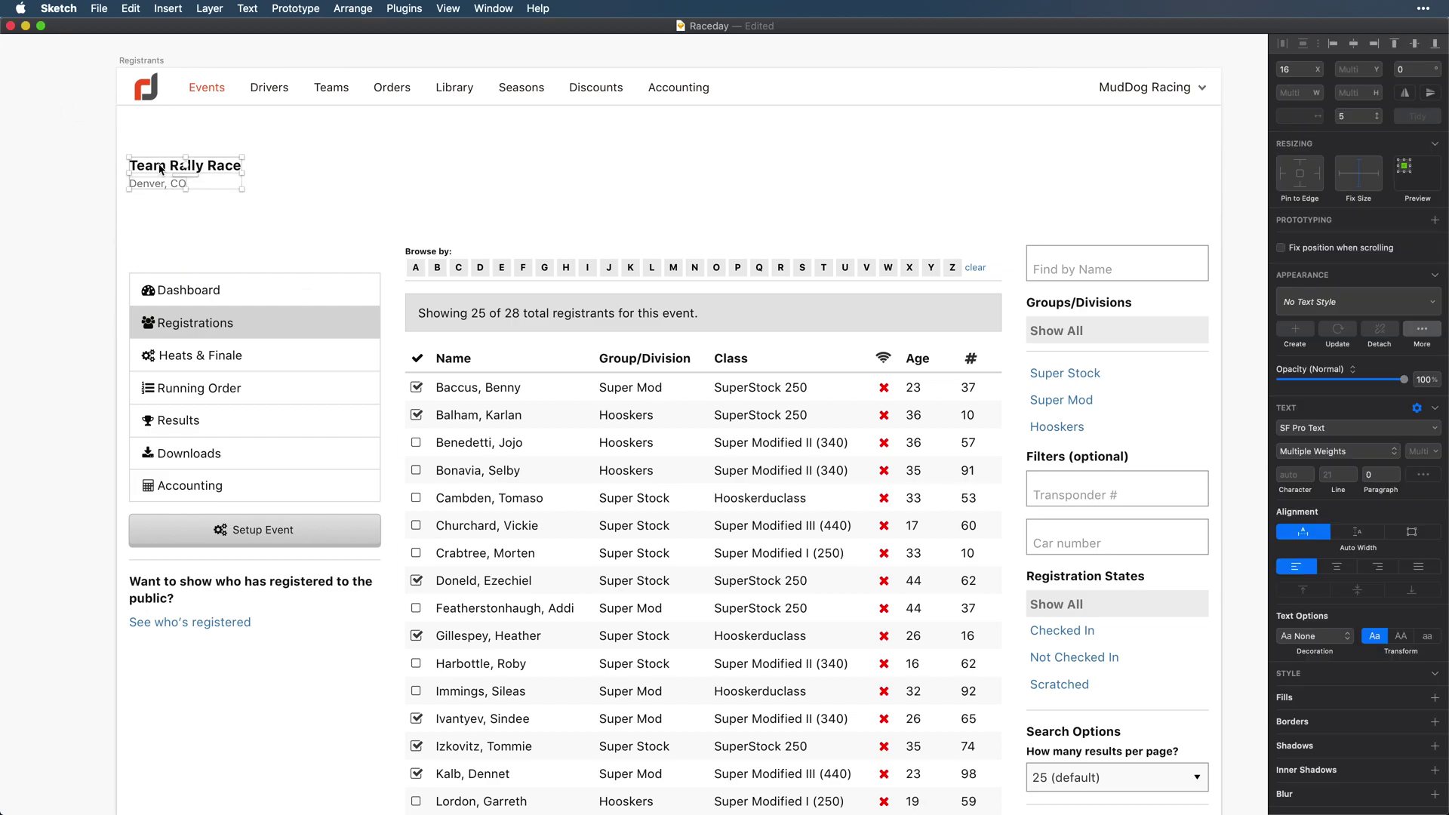
{"action": "left_click_drag", "start_coordinate": [161, 169], "coordinate": [181, 110]}
{"action": "left_click_drag", "start_coordinate": [118, 223], "coordinate": [306, 614]}
{"action": "left_click_drag", "start_coordinate": [335, 531], "coordinate": [330, 426]}
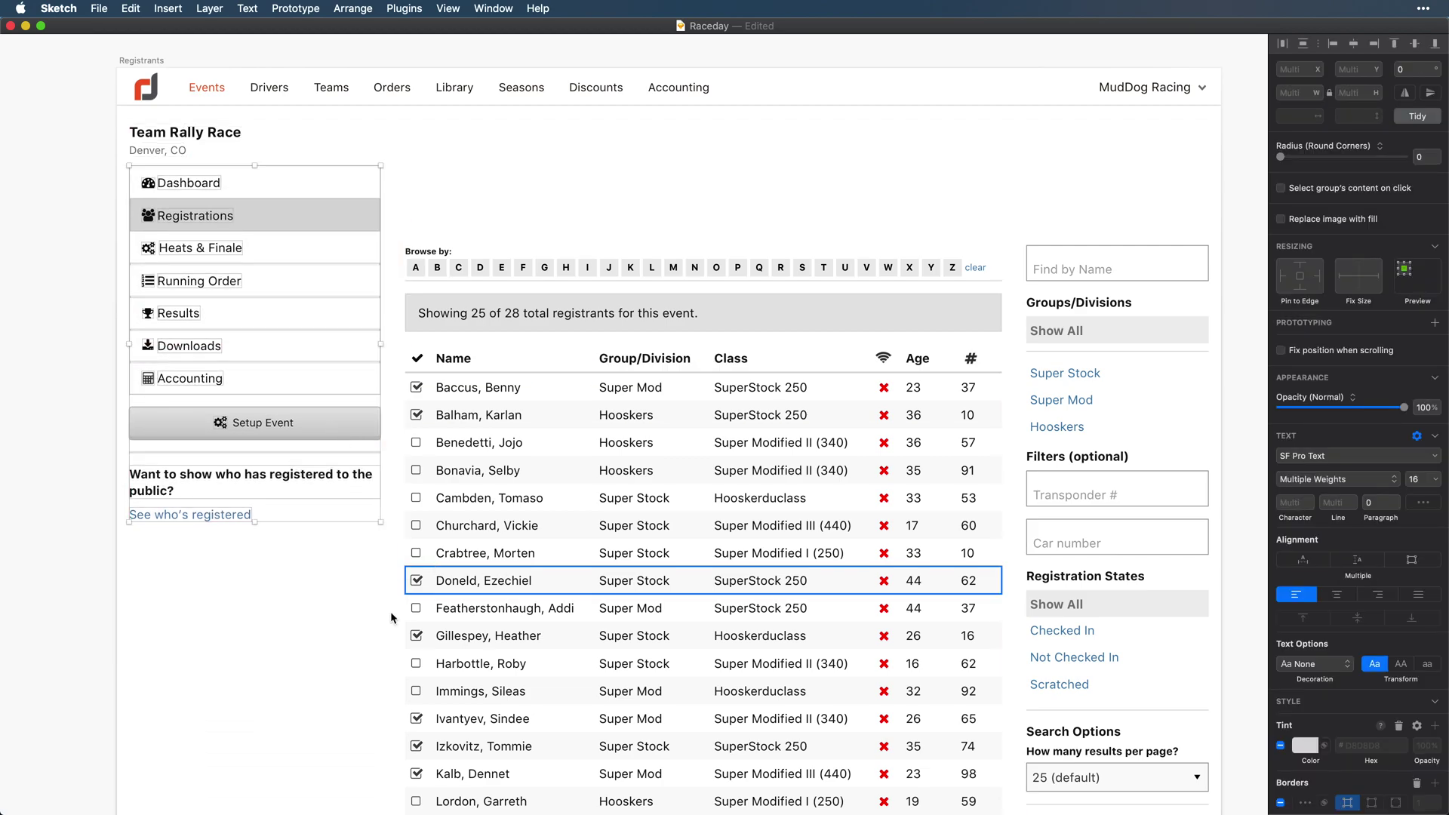
{"action": "key", "text": "Escape"}
- Delete the bordered boxes and grey highlight behind the sidebar menu items, keeping their labels and icons
{"action": "scroll", "coordinate": [54, 367], "scroll_direction": "up", "scroll_amount": 5}
{"action": "scroll", "coordinate": [55, 367], "scroll_direction": "up", "scroll_amount": 3}
{"action": "scroll", "coordinate": [54, 367], "scroll_direction": "left", "scroll_amount": 3}
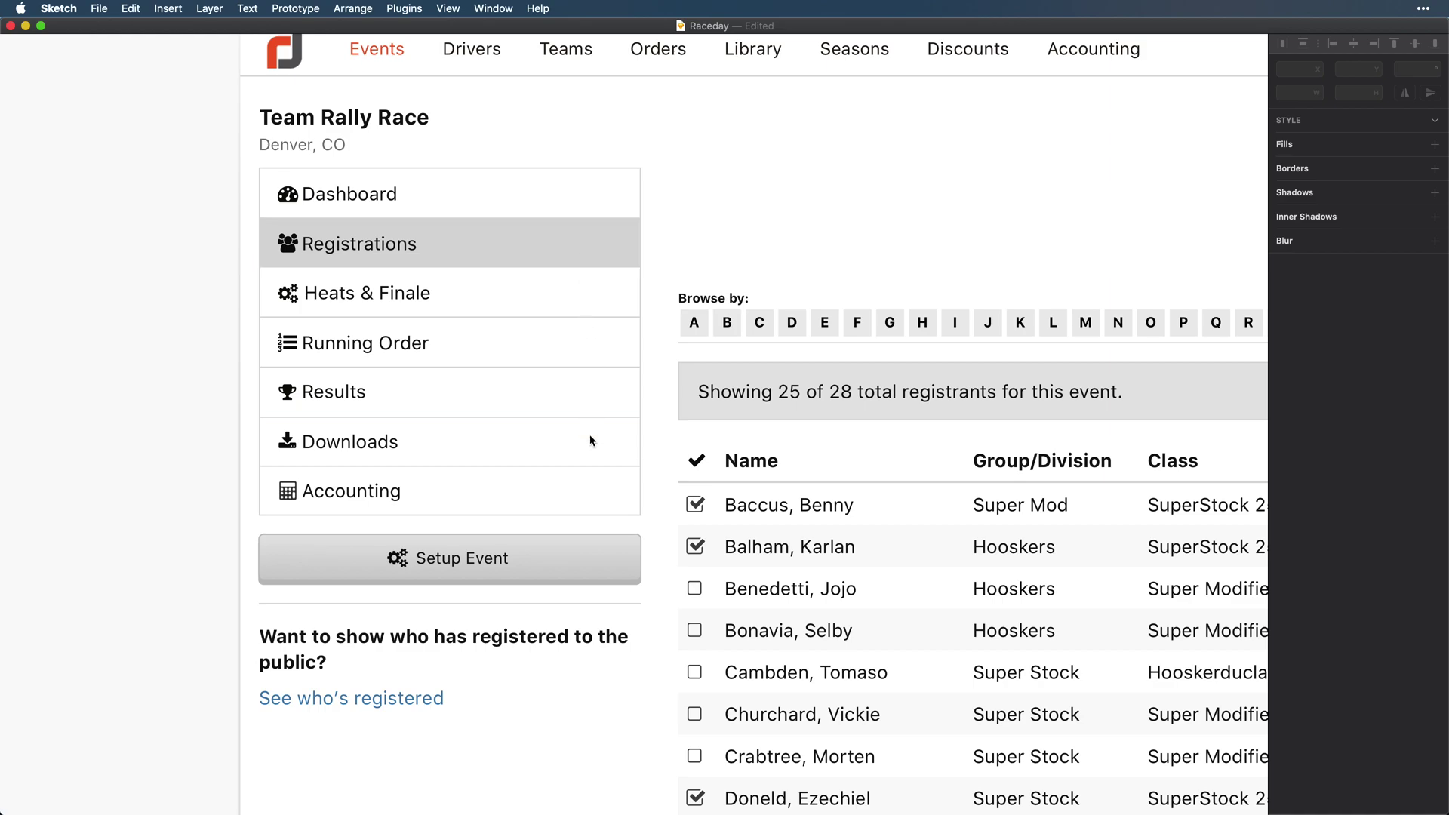
{"action": "left_click_drag", "start_coordinate": [586, 126], "coordinate": [622, 527]}
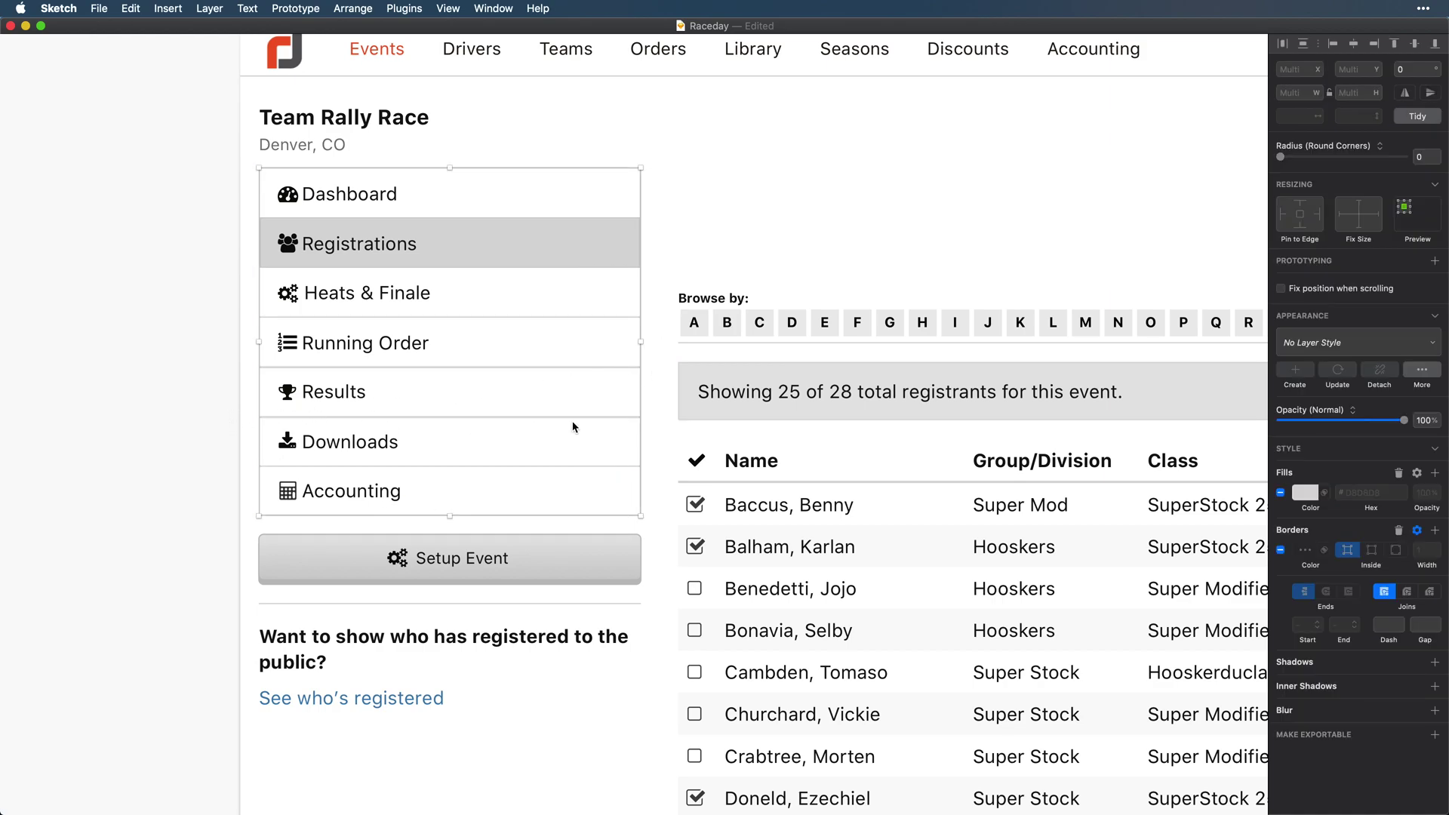
{"action": "key", "text": "Delete"}
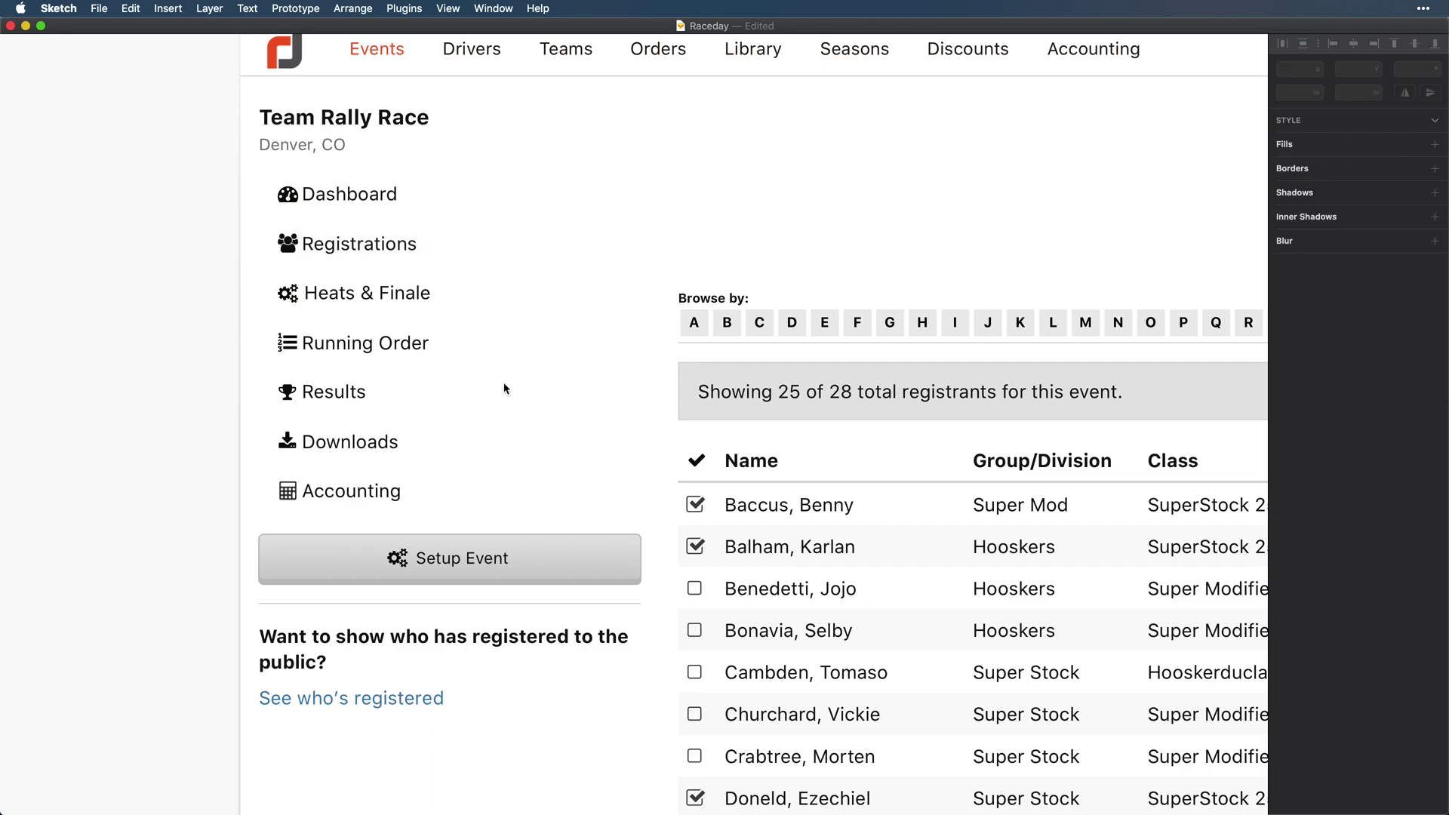
- Left-align the seven sidebar menu labels and nudge them slightly to the right, away from their icons
{"action": "left_click_drag", "start_coordinate": [355, 518], "coordinate": [327, 187]}
{"action": "left_click", "coordinate": [1332, 46]}
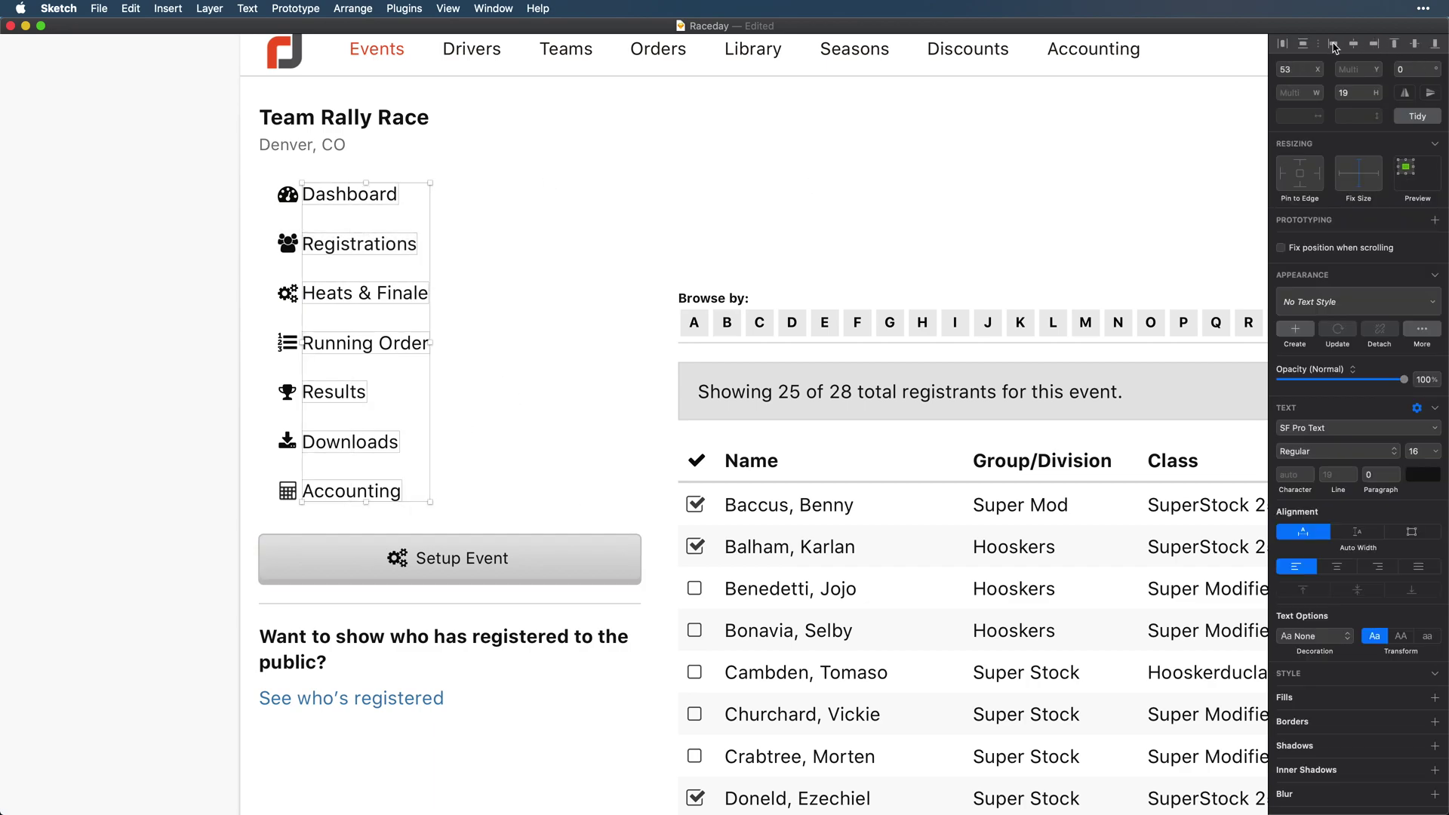
{"action": "key", "text": "Right"}
{"action": "key", "text": "Right"}
{"action": "key", "text": "Right"}
{"action": "key", "text": "Right"}
{"action": "left_click", "coordinate": [243, 269]}
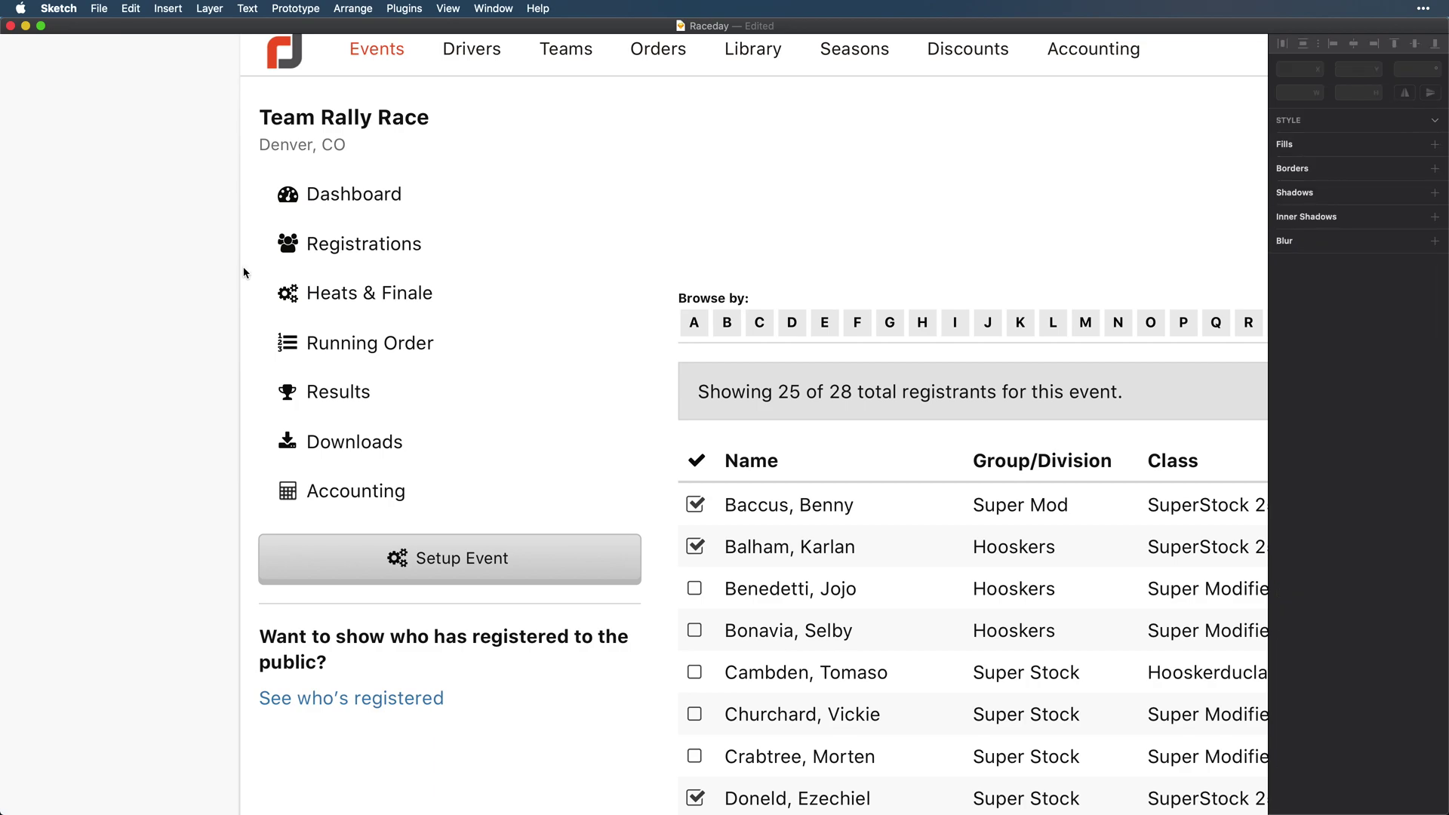
- Replace the solid sidebar menu icons with the copied set of outline icons, starting beside Dashboard
{"action": "scroll", "coordinate": [244, 272], "scroll_direction": "up", "scroll_amount": 5}
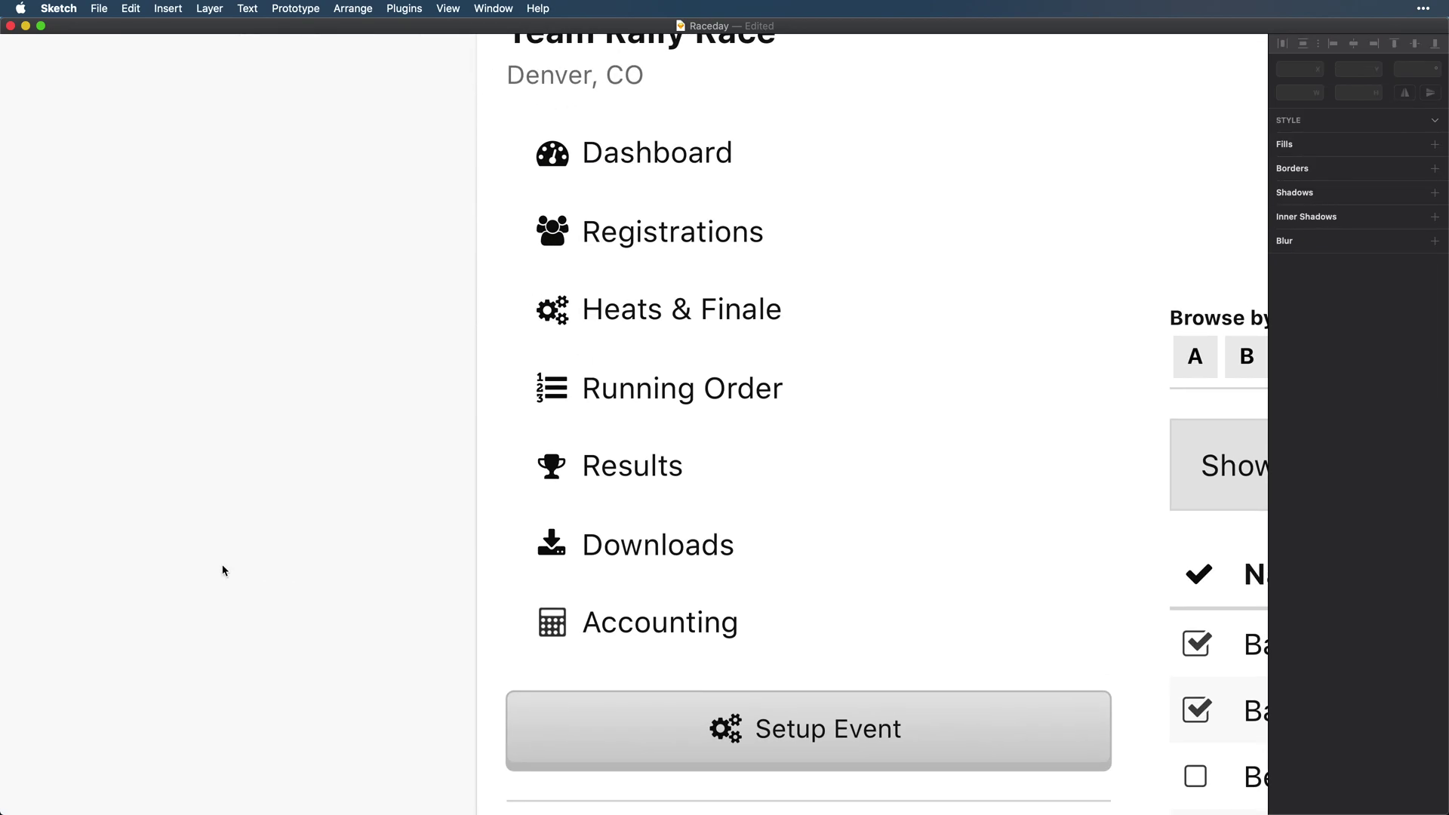
{"action": "left_click_drag", "start_coordinate": [511, 111], "coordinate": [563, 668]}
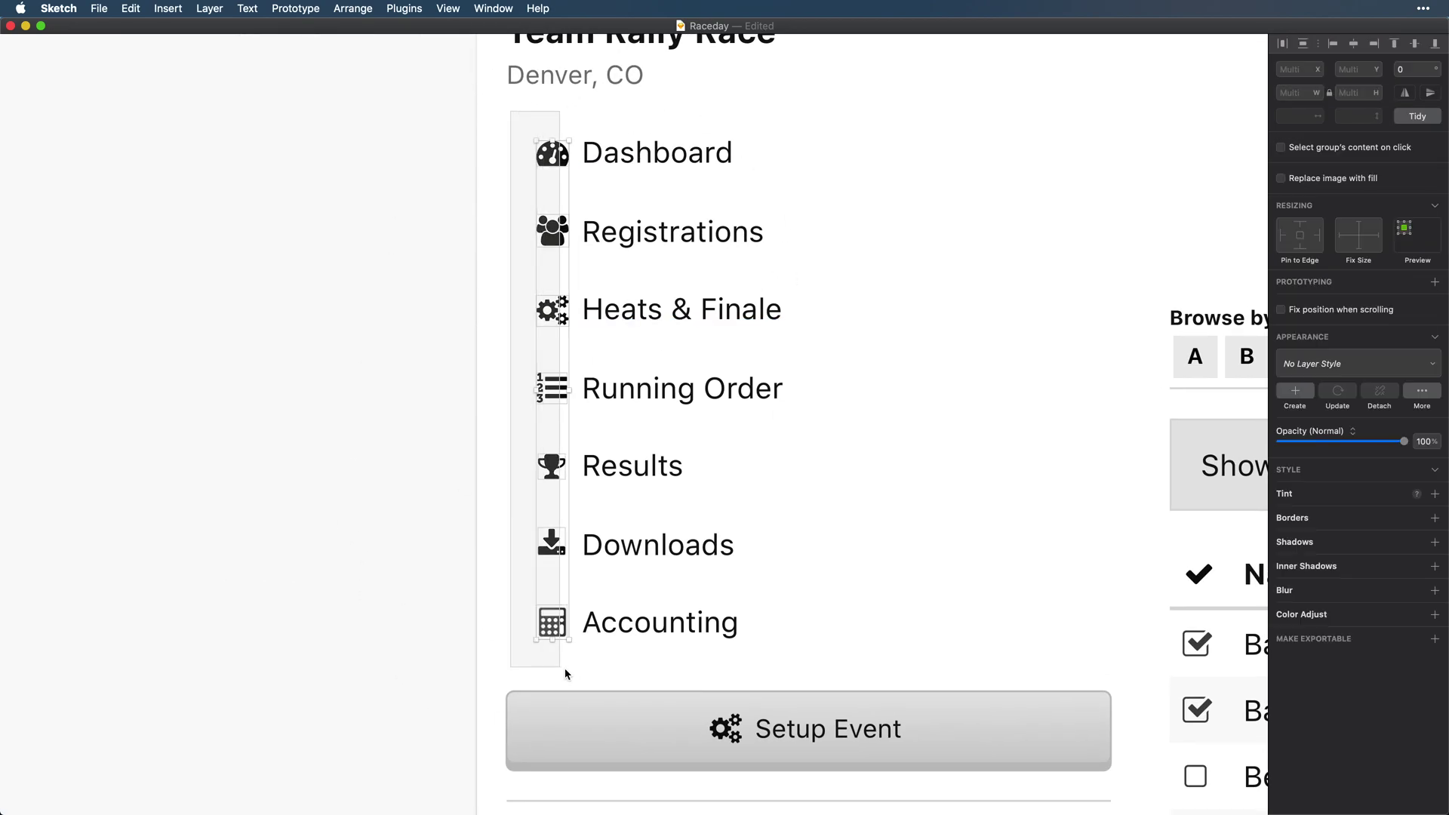
{"action": "key", "text": "Delete"}
{"action": "key", "text": "super+v"}
{"action": "left_click_drag", "start_coordinate": [894, 218], "coordinate": [548, 154]}
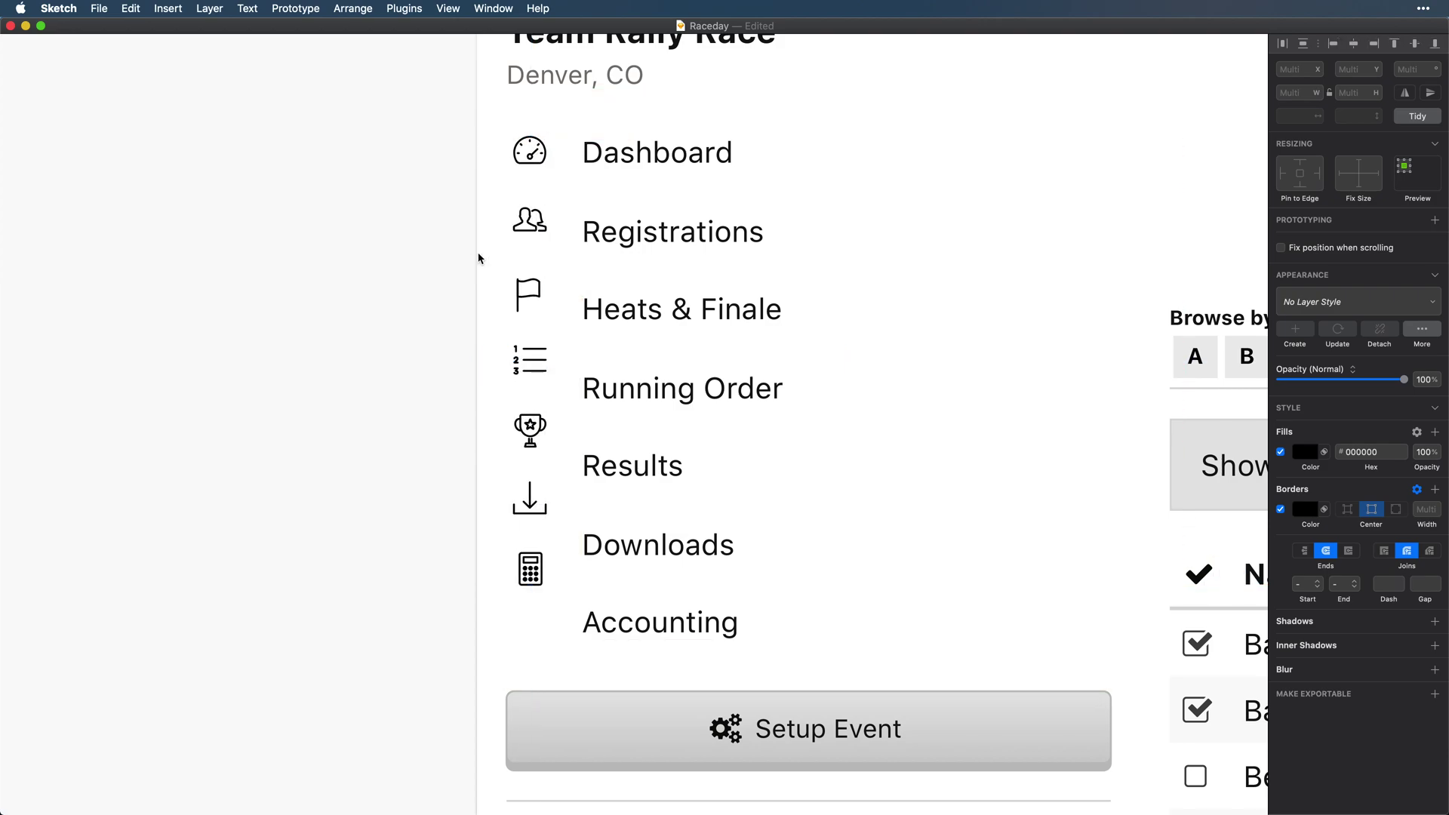
- Shift the sidebar menu labels left so they sit closer to the outline icons
{"action": "scroll", "coordinate": [477, 259], "scroll_direction": "up", "scroll_amount": 4}
{"action": "left_click_drag", "start_coordinate": [483, 257], "coordinate": [1077, 229]}
{"action": "scroll", "coordinate": [457, 334], "scroll_direction": "down", "scroll_amount": 2}
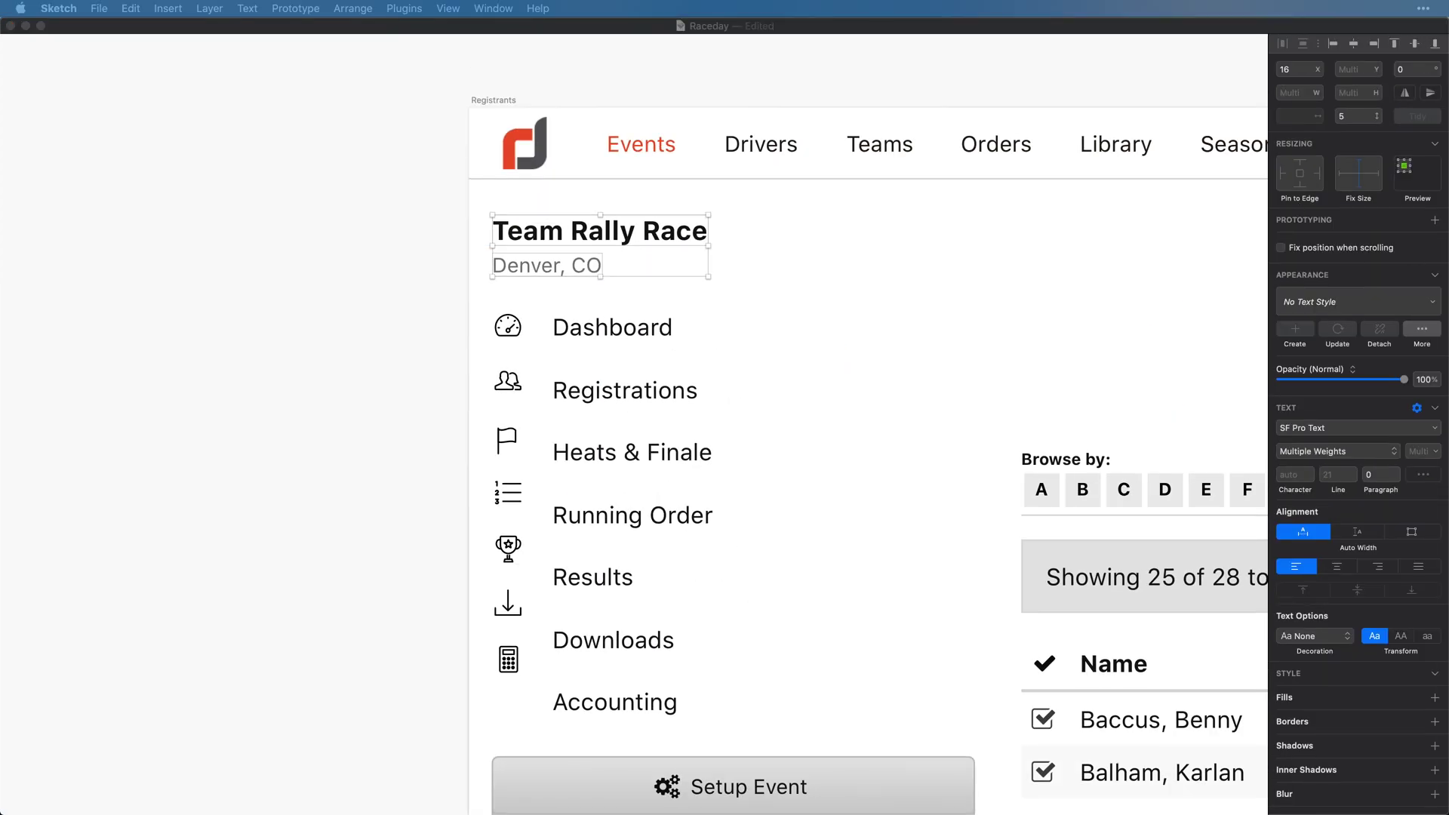
{"action": "scroll", "coordinate": [456, 335], "scroll_direction": "down", "scroll_amount": 2}
{"action": "left_click", "coordinate": [509, 259]}
{"action": "left_click_drag", "start_coordinate": [499, 246], "coordinate": [574, 650]}
{"action": "left_click_drag", "start_coordinate": [533, 263], "coordinate": [522, 262]}
- Raise the Accounting label to its calculator icon and tidy the menu labels to even vertical spacing
{"action": "left_click", "coordinate": [702, 453]}
{"action": "left_click_drag", "start_coordinate": [529, 635], "coordinate": [528, 595]}
{"action": "left_click_drag", "start_coordinate": [523, 628], "coordinate": [566, 258]}
{"action": "left_click", "coordinate": [1417, 116]}
{"action": "left_click", "coordinate": [702, 477]}
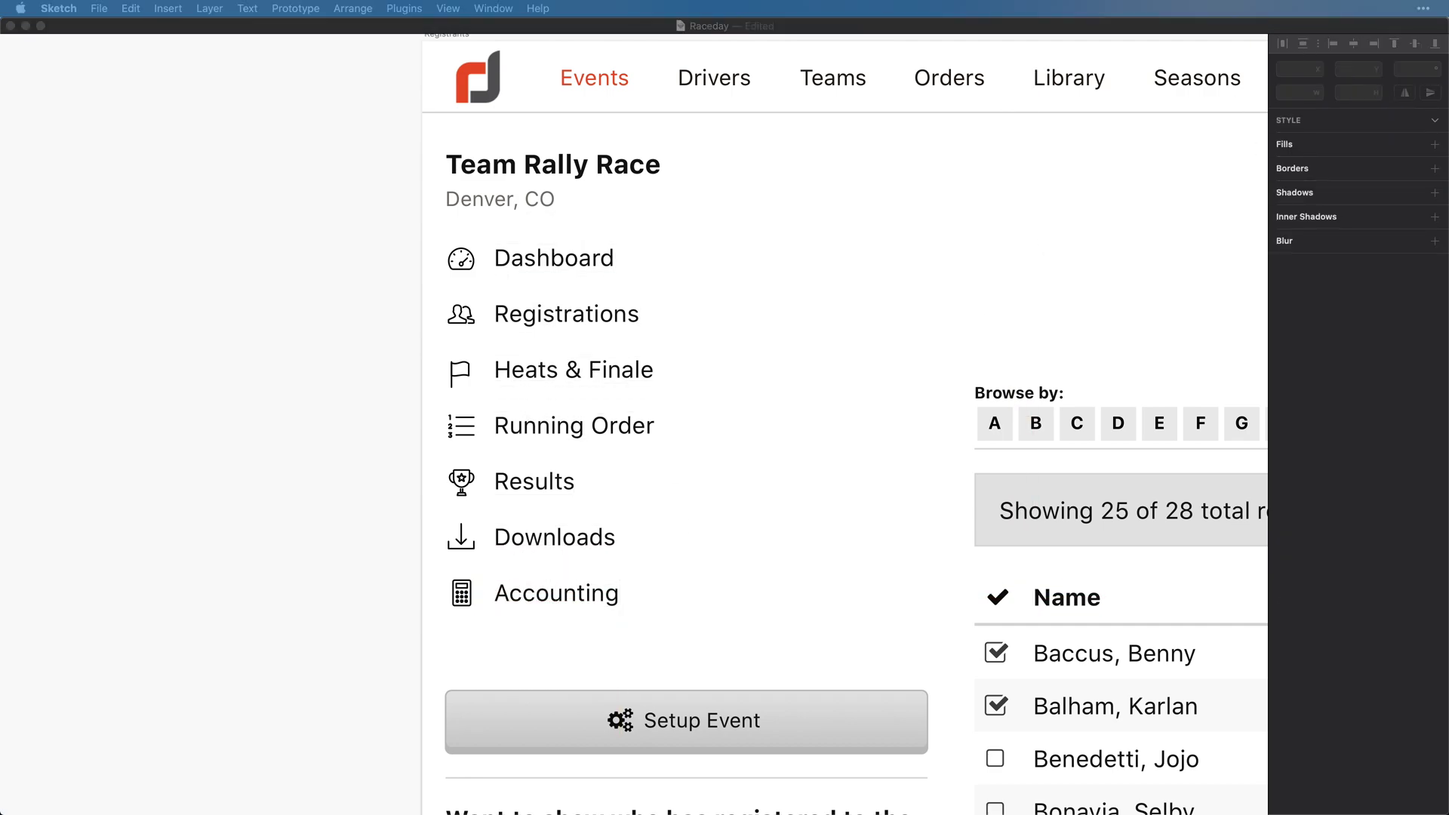
- Group the sidebar menu's icons and labels from Dashboard to Accounting
{"action": "left_click_drag", "start_coordinate": [436, 232], "coordinate": [659, 607]}
{"action": "key", "text": "super+g"}
{"action": "left_click", "coordinate": [779, 226]}
{"action": "scroll", "coordinate": [473, 325], "scroll_direction": "down", "scroll_amount": 2}
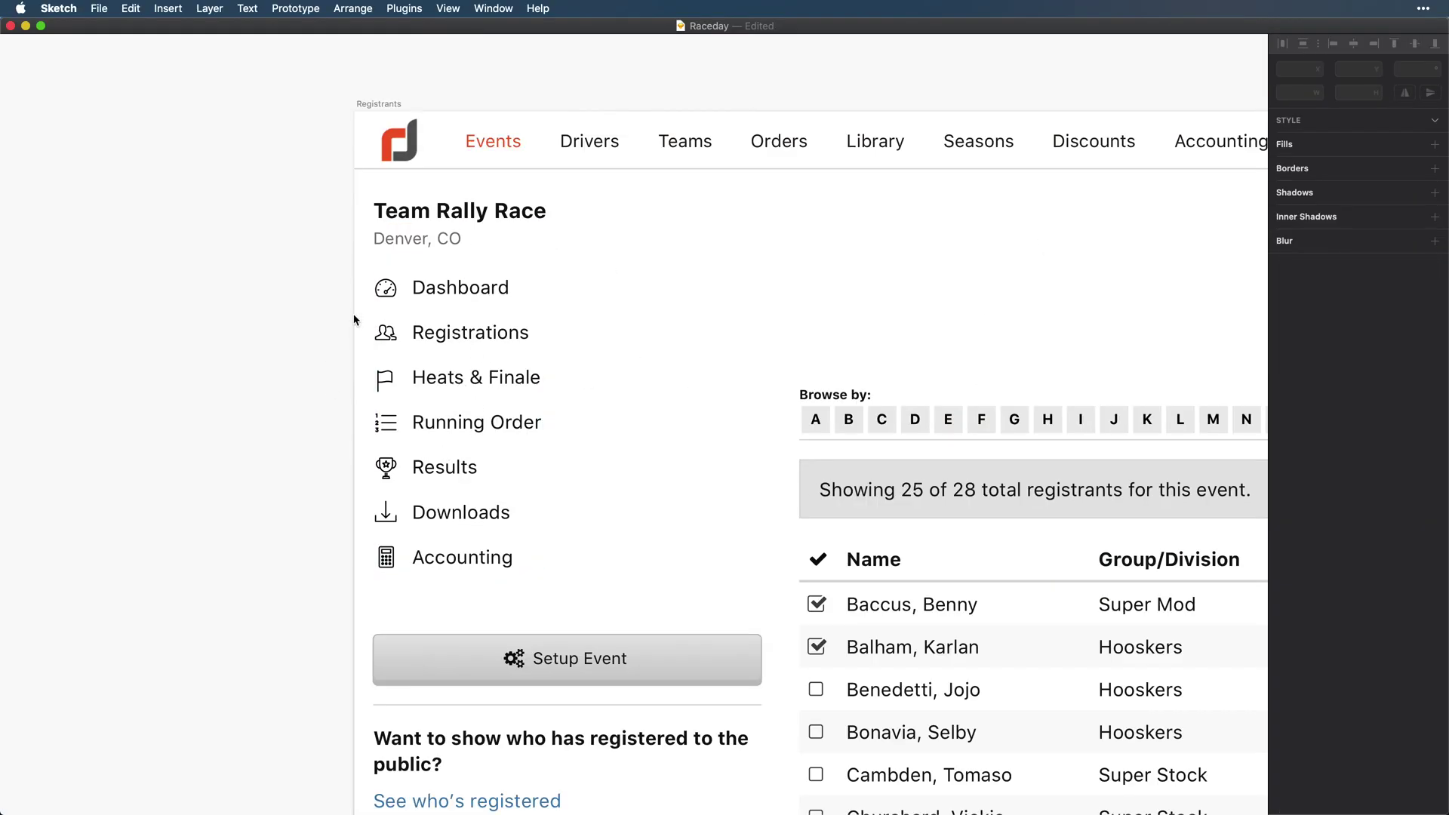
- Colour the Registrations label and the outline of its people icon with the red document colour
{"action": "left_click", "coordinate": [468, 333], "text": "super"}
{"action": "left_click", "coordinate": [1425, 452]}
{"action": "left_click", "coordinate": [1287, 699]}
{"action": "left_click_drag", "start_coordinate": [360, 315], "coordinate": [400, 347]}
{"action": "left_click", "coordinate": [1303, 477]}
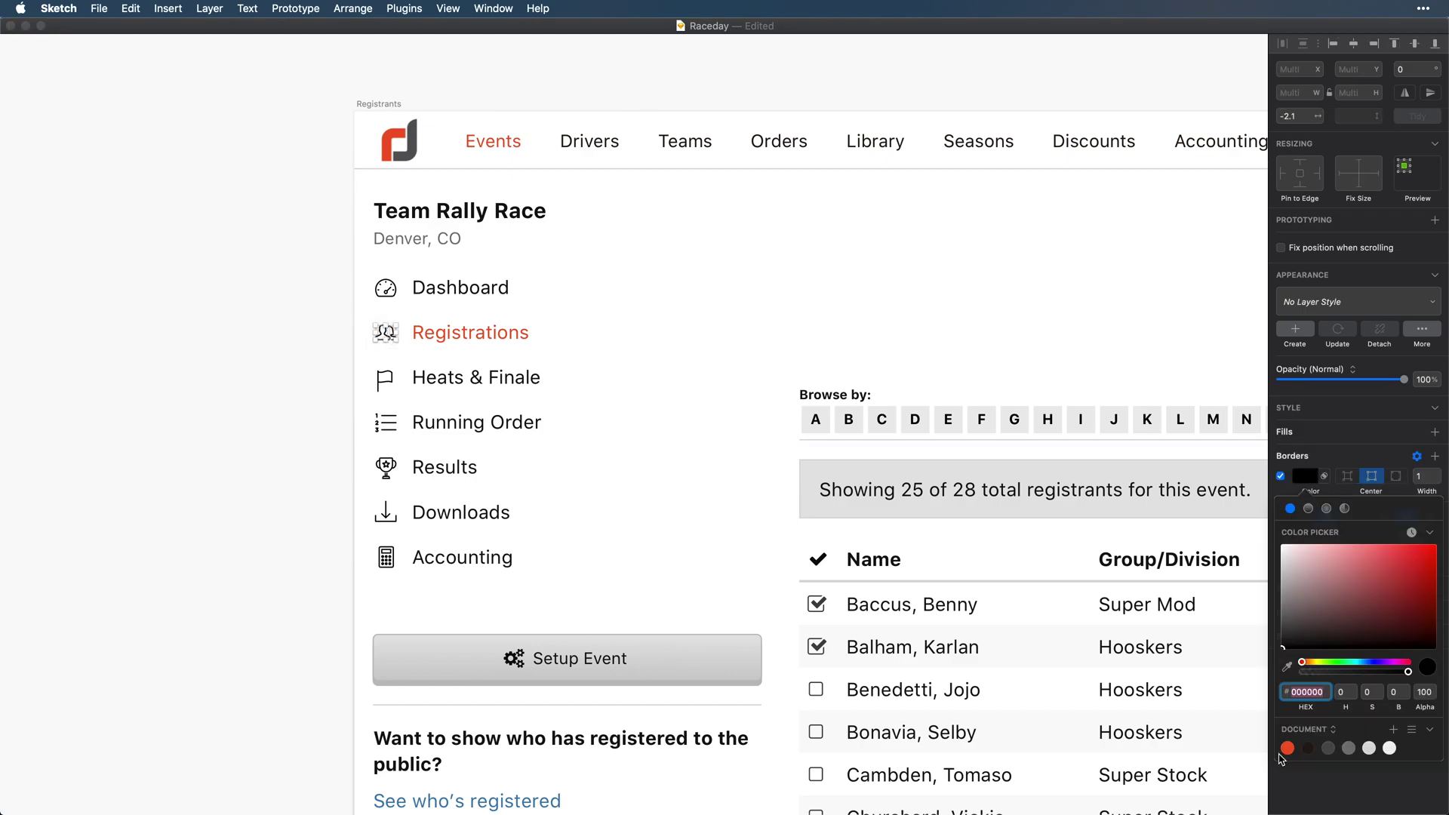
{"action": "left_click", "coordinate": [1286, 756]}
{"action": "key", "text": "Escape"}
- Draw a 6 by 40 px borderless rectangle at the artboard's left edge beside Registrations and fill it with the red document colour
{"action": "scroll", "coordinate": [333, 368], "scroll_direction": "up", "scroll_amount": 5}
{"action": "key", "text": "r"}
{"action": "left_click_drag", "start_coordinate": [376, 265], "coordinate": [387, 327]}
{"action": "left_click", "coordinate": [1367, 93]}
{"action": "type", "text": "40"}
{"action": "key", "text": "Return"}
{"action": "left_click", "coordinate": [1282, 526]}
{"action": "left_click", "coordinate": [1305, 469]}
{"action": "left_click", "coordinate": [1288, 742]}
{"action": "key", "text": "Escape"}
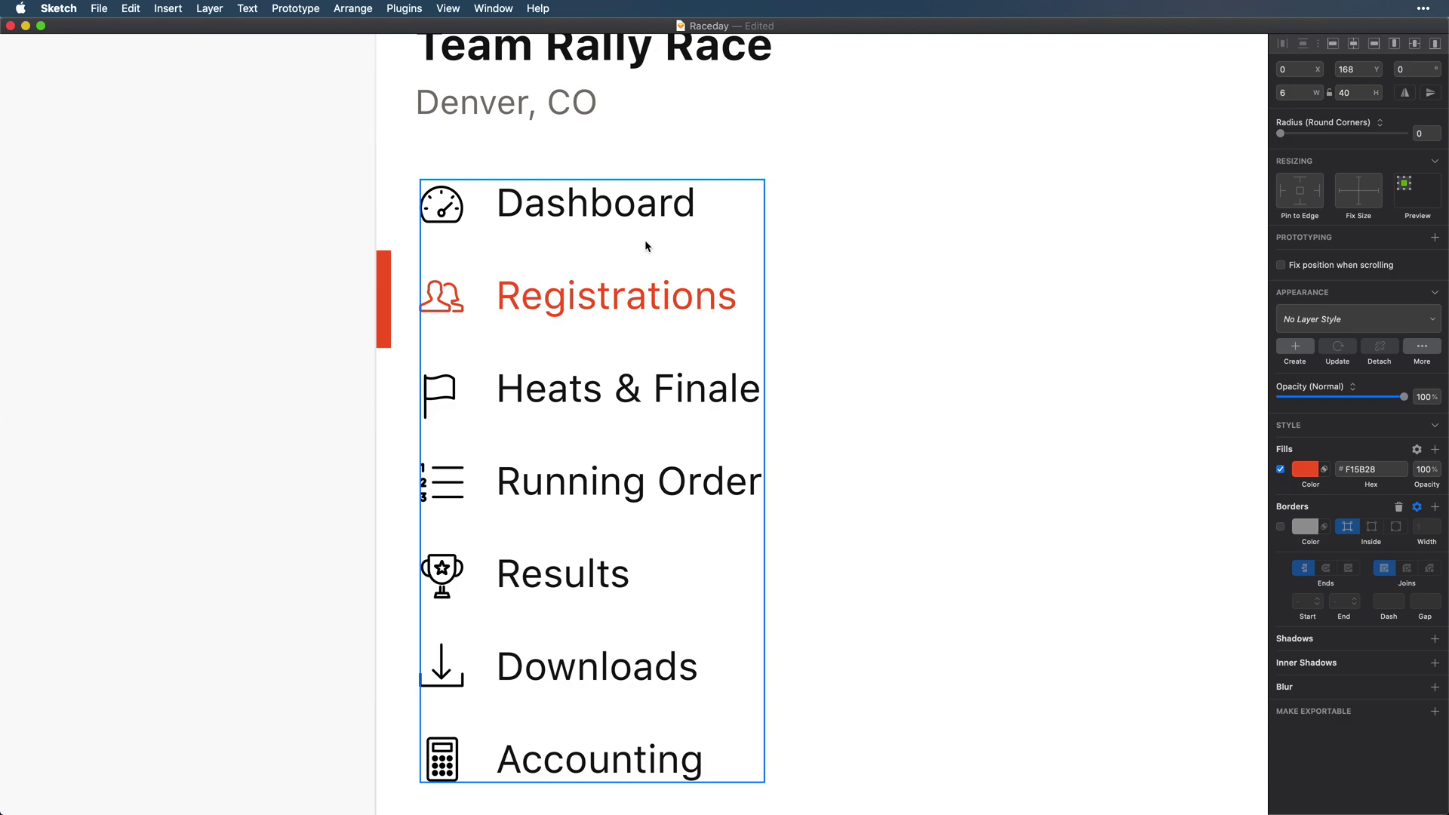
{"action": "left_click", "coordinate": [273, 299]}
- Delete the gears icon from the Setup Event button
{"action": "scroll", "coordinate": [274, 300], "scroll_direction": "down", "scroll_amount": 5}
{"action": "scroll", "coordinate": [453, 588], "scroll_direction": "up", "scroll_amount": 4}
{"action": "double_click", "coordinate": [310, 414]}
{"action": "key", "text": "Delete"}
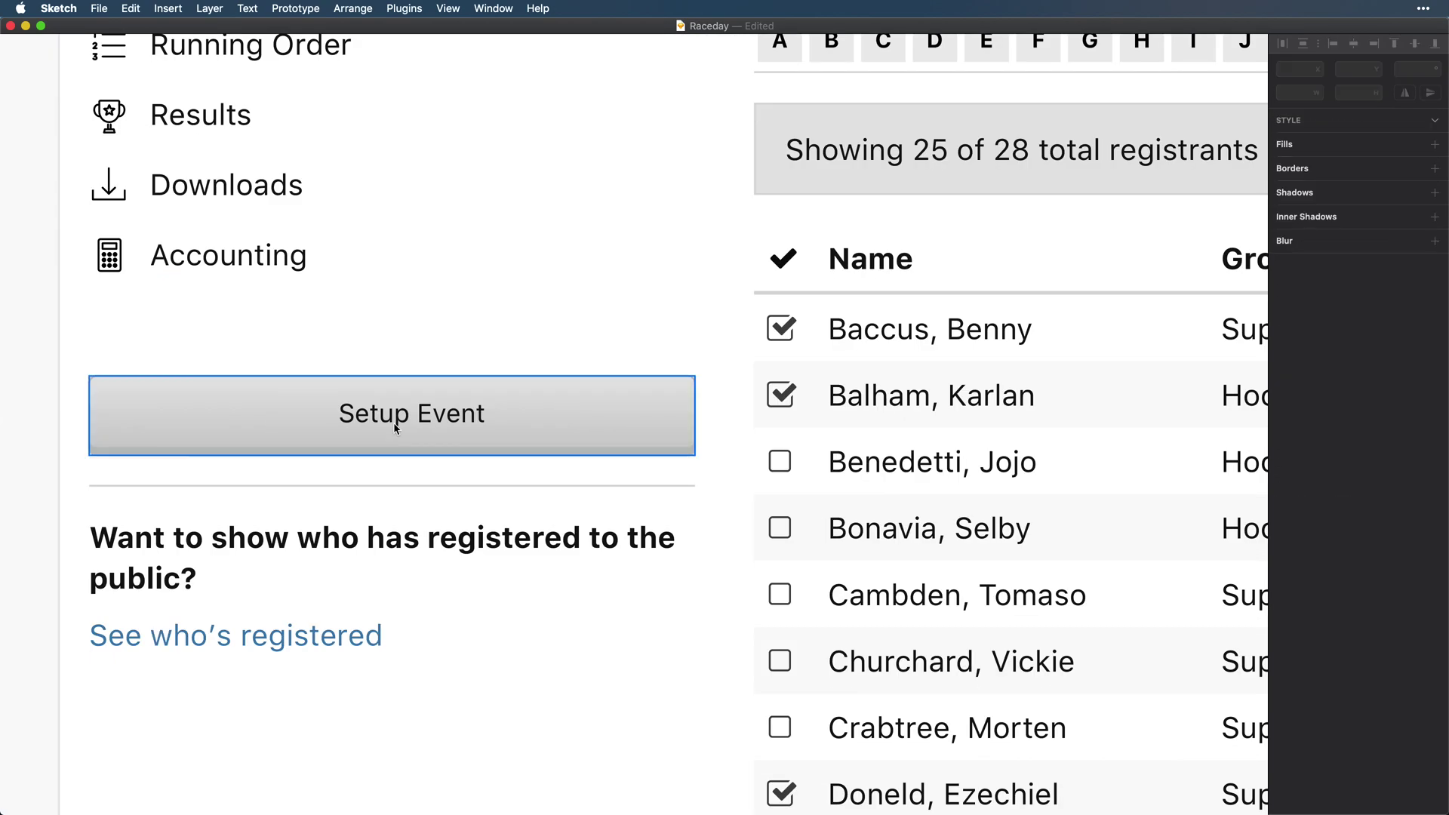
- Restyle the Setup Event button with a flat white fill and a 1 px red border
{"action": "left_click", "coordinate": [301, 414]}
{"action": "left_click", "coordinate": [1280, 502]}
{"action": "left_click", "coordinate": [1400, 450]}
{"action": "left_click", "coordinate": [1305, 527]}
{"action": "left_click", "coordinate": [1287, 799]}
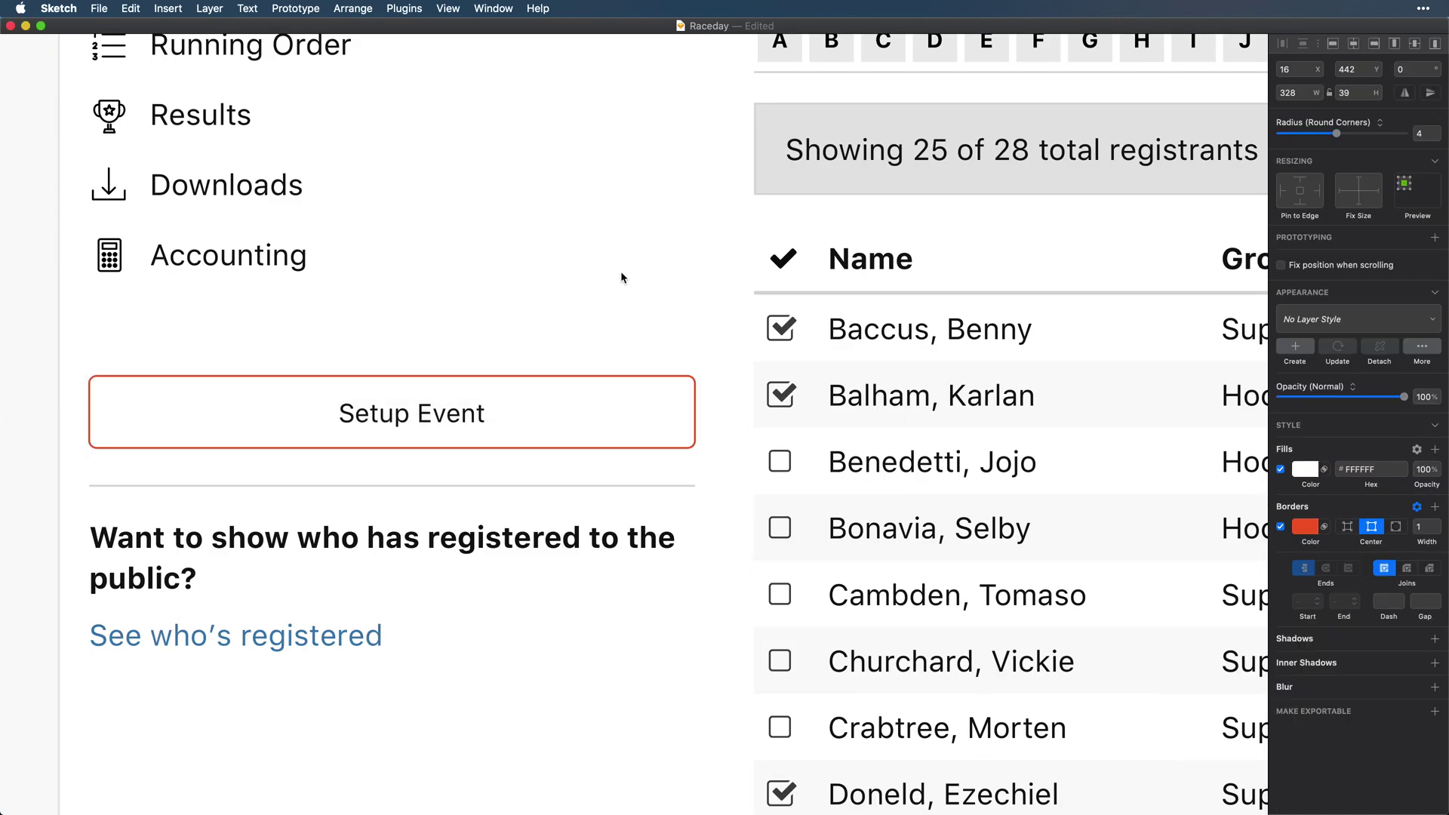
- Make the Setup Event label bold and red, and centre it horizontally on its button
{"action": "left_click", "coordinate": [446, 412]}
{"action": "key", "text": "super+b"}
{"action": "left_click", "coordinate": [1337, 542]}
{"action": "left_click", "coordinate": [513, 423], "text": "shift"}
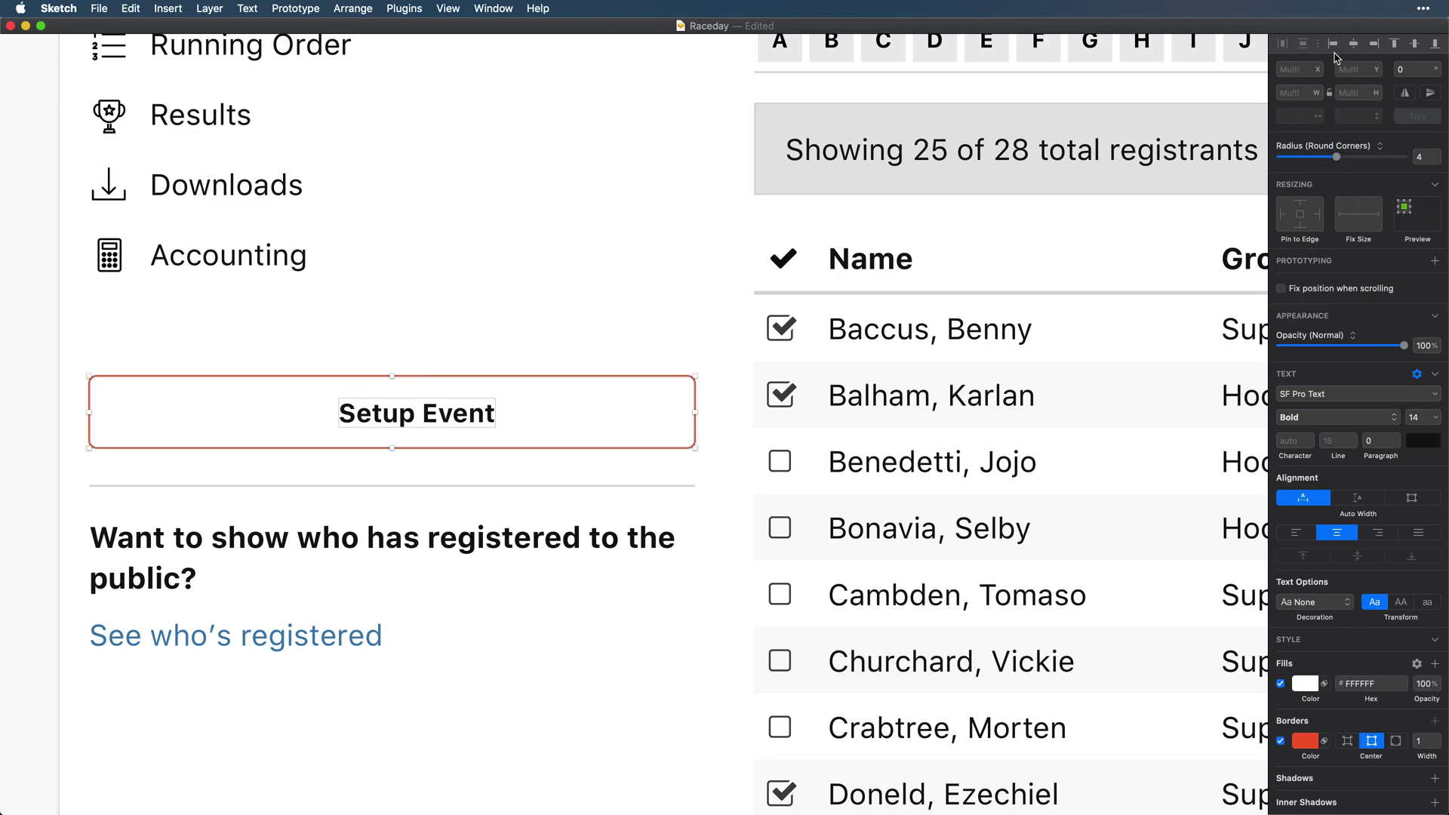
{"action": "left_click", "coordinate": [1354, 44]}
{"action": "left_click", "coordinate": [439, 413]}
{"action": "left_click", "coordinate": [1424, 451]}
{"action": "left_click", "coordinate": [1288, 698]}
- Group the Setup Event label with its button shape and narrow the button from its right edge
{"action": "left_click_drag", "start_coordinate": [449, 307], "coordinate": [453, 419]}
{"action": "key", "text": "super+g"}
{"action": "left_click_drag", "start_coordinate": [696, 412], "coordinate": [515, 413]}
{"action": "left_click", "coordinate": [325, 502]}
{"action": "left_click", "coordinate": [291, 419], "text": "super"}
{"action": "left_click", "coordinate": [1299, 504]}
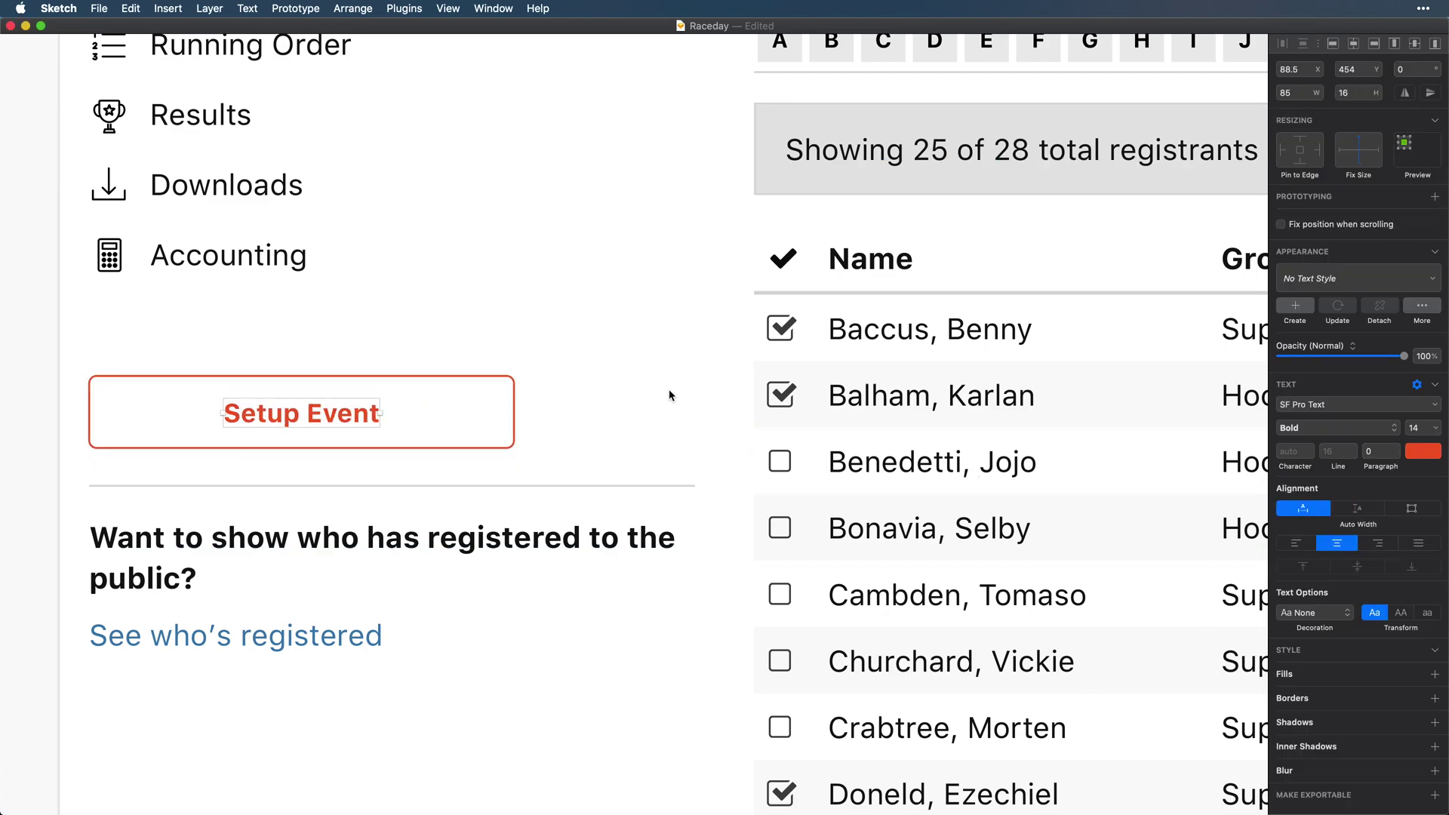
{"action": "left_click", "coordinate": [649, 395]}
- Replace the Setup Event button with a Secondary Button symbol placed beneath Accounting, aligned with the menu icons
{"action": "scroll", "coordinate": [644, 396], "scroll_direction": "left", "scroll_amount": 1}
{"action": "left_click_drag", "start_coordinate": [313, 355], "coordinate": [414, 447]}
{"action": "key", "text": "Delete"}
{"action": "key", "text": "super+apostrophe"}
{"action": "key", "text": "Down"}
{"action": "key", "text": "Down"}
{"action": "key", "text": "Return"}
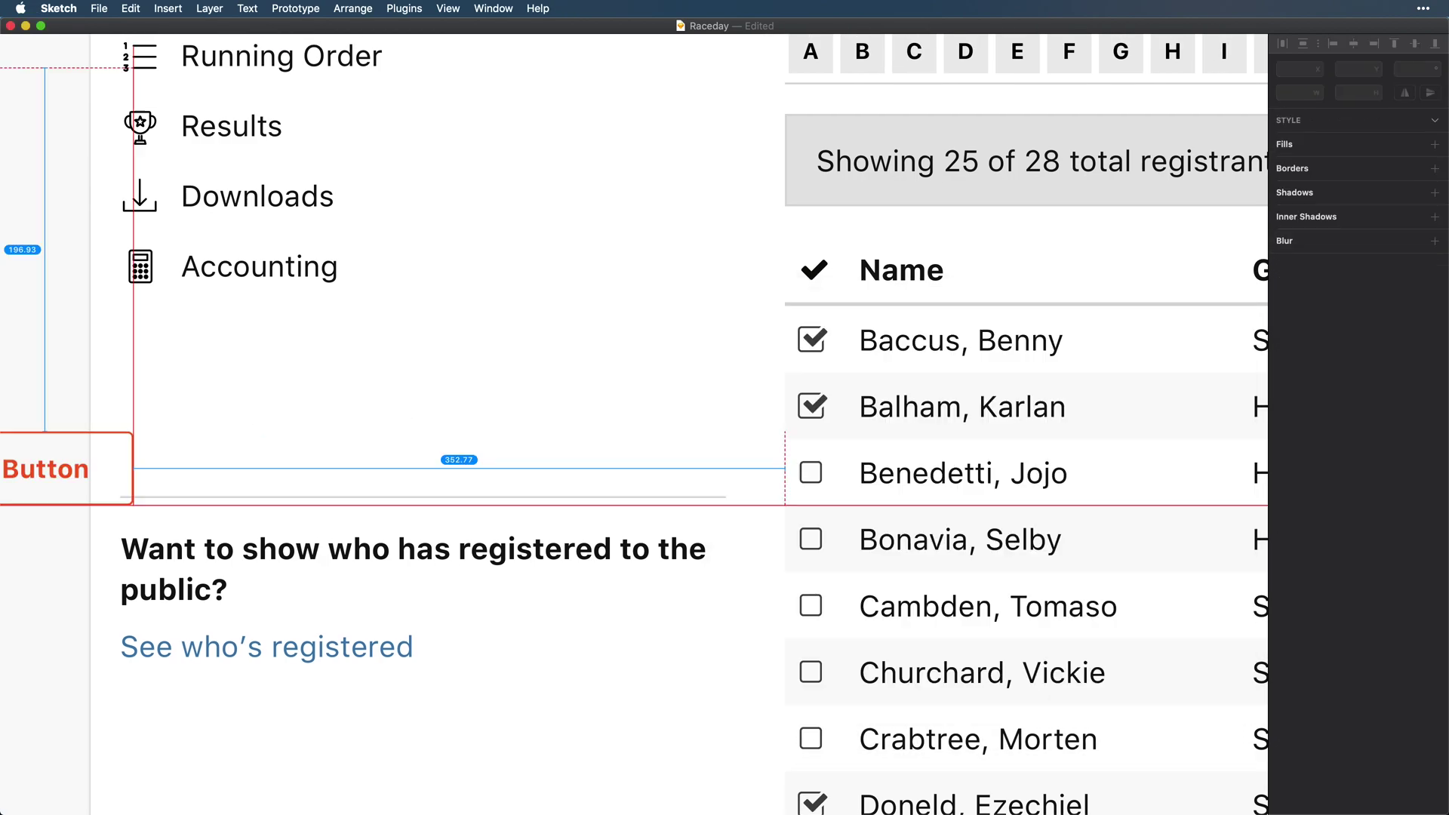
{"action": "left_click", "coordinate": [217, 374]}
{"action": "left_click_drag", "start_coordinate": [230, 376], "coordinate": [225, 380]}
- Change the new button's text to "Setup Event" and set its width to 230
{"action": "double_click", "coordinate": [227, 383]}
{"action": "type", "text": "Setup Event"}
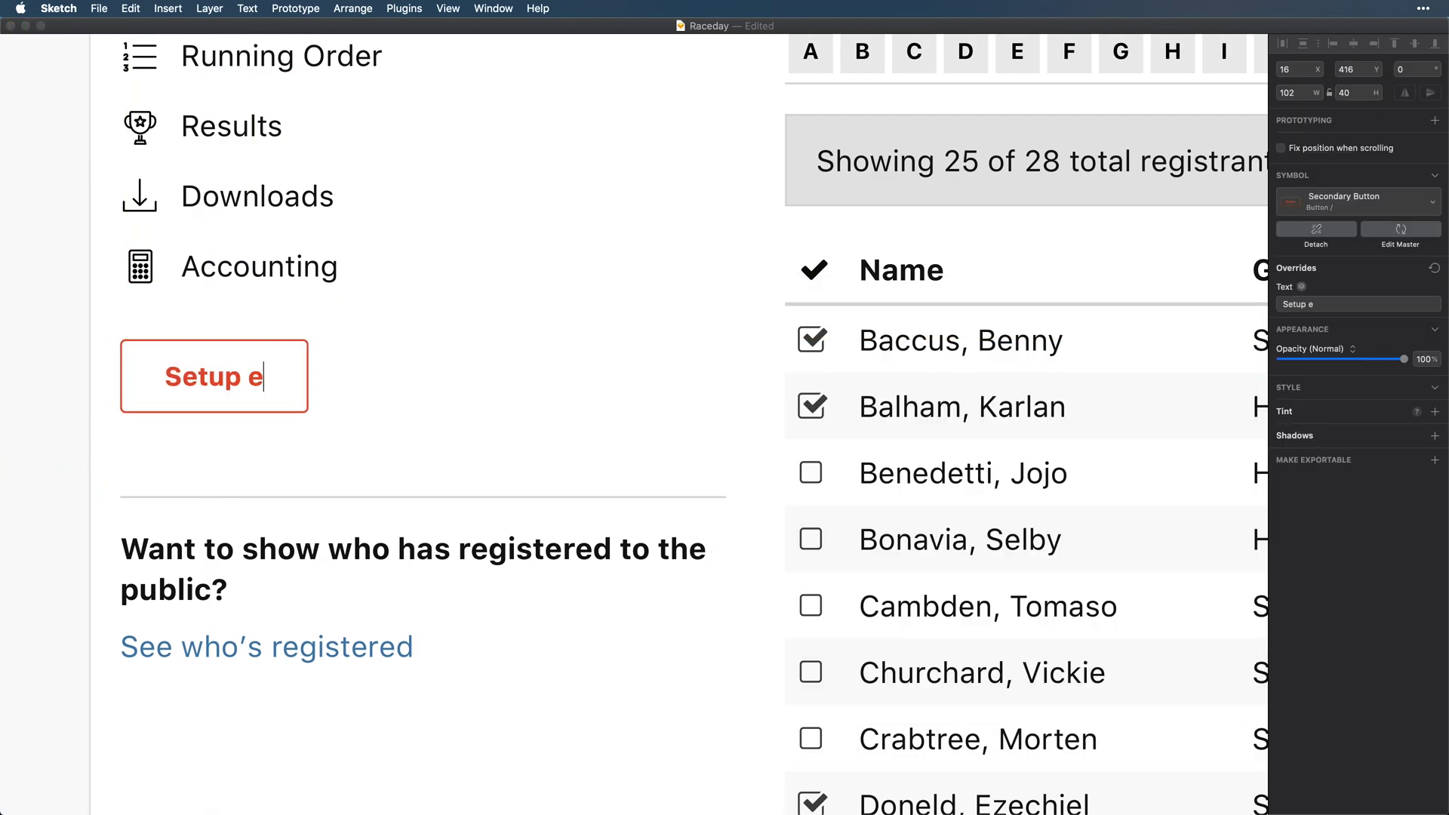
{"action": "key", "text": "Escape"}
{"action": "left_click", "coordinate": [1292, 93]}
{"action": "type", "text": "230"}
{"action": "key", "text": "Return"}
{"action": "left_click", "coordinate": [423, 602]}
- Move the public registrants question and its link off the artboard to the empty canvas above, and delete their divider line
{"action": "scroll", "coordinate": [423, 603], "scroll_direction": "down", "scroll_amount": 2}
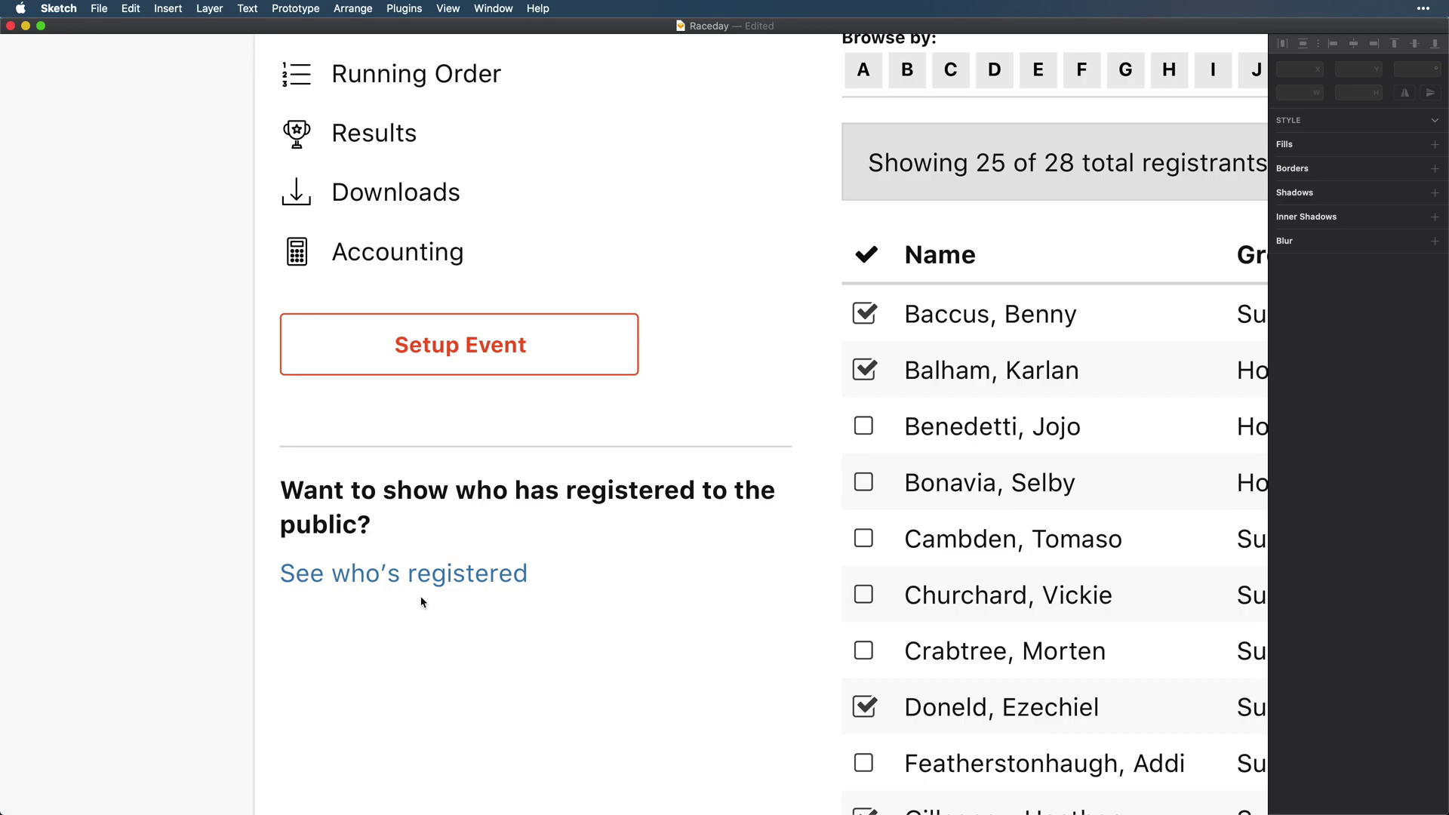
{"action": "scroll", "coordinate": [421, 601], "scroll_direction": "down", "scroll_amount": 5}
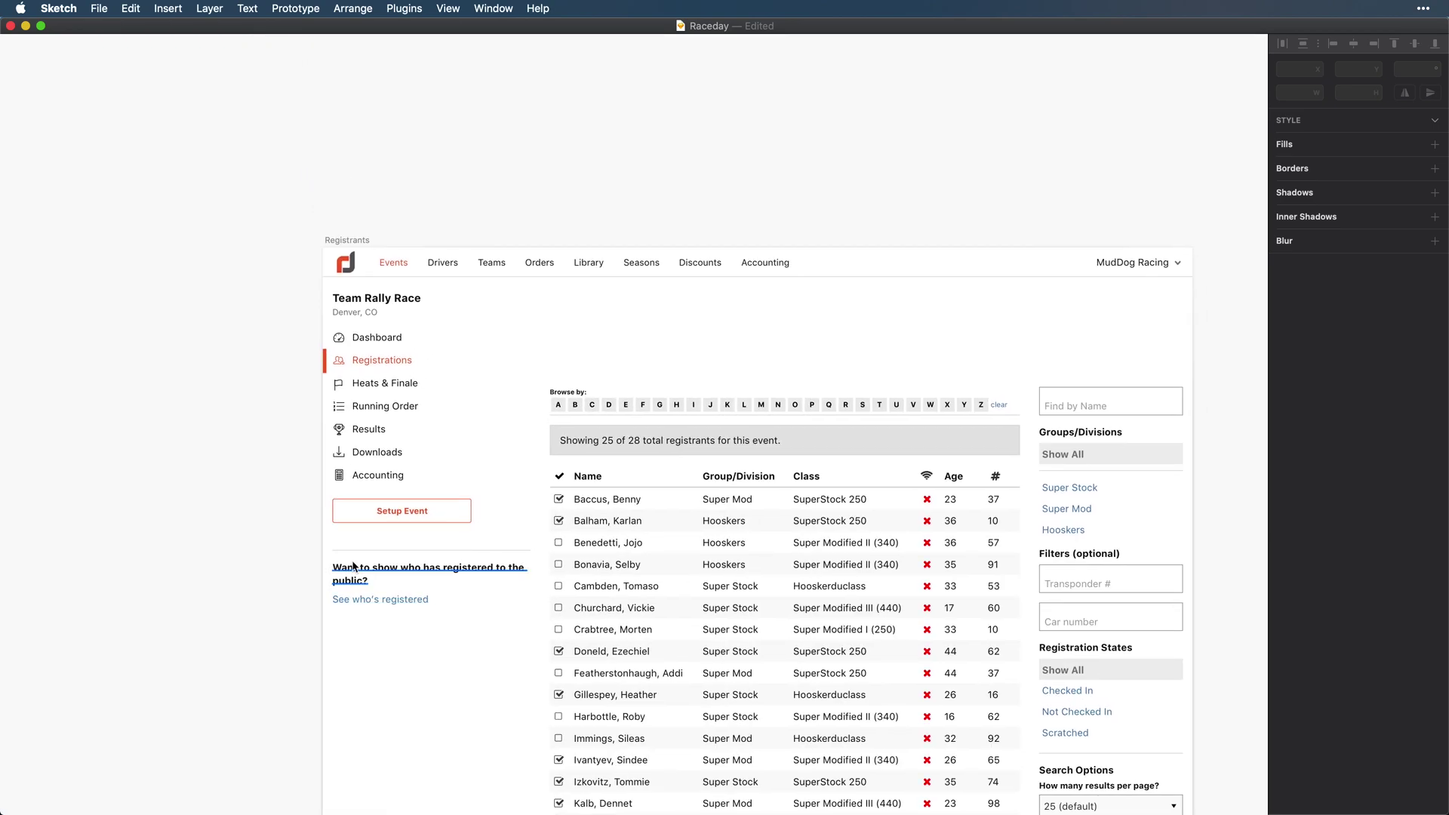
{"action": "left_click_drag", "start_coordinate": [353, 557], "coordinate": [778, 199]}
{"action": "left_click", "coordinate": [660, 179]}
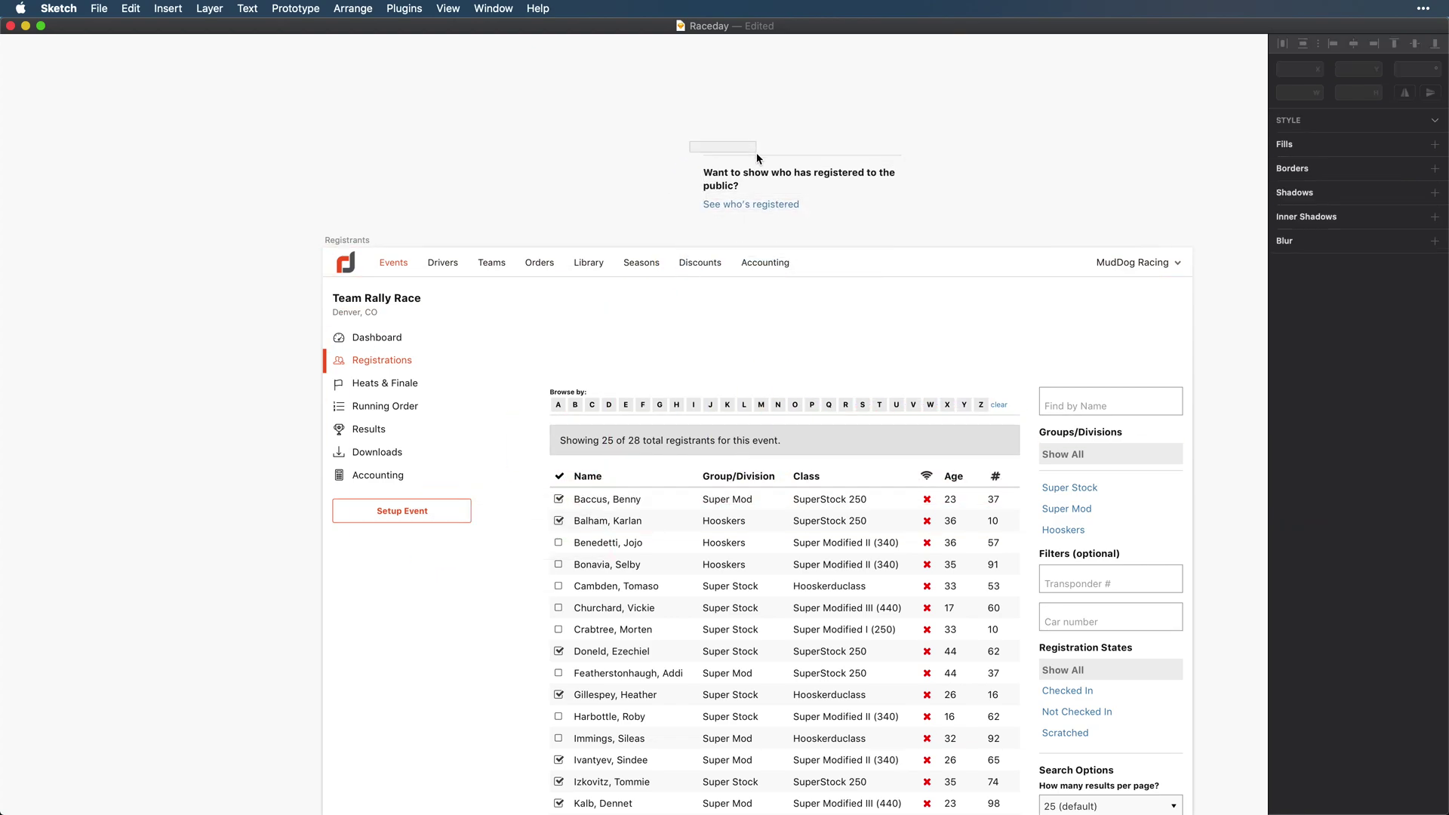
{"action": "left_click", "coordinate": [758, 158]}
{"action": "key", "text": "Delete"}
- Draw a full-height vertical divider between sidebar and registrants table: 1 px wide, 1360 px high, borderless, with light grey fill #DEDBD9
{"action": "scroll", "coordinate": [429, 636], "scroll_direction": "down", "scroll_amount": 7}
{"action": "key", "text": "r"}
{"action": "left_click_drag", "start_coordinate": [471, 184], "coordinate": [481, 757]}
{"action": "left_click", "coordinate": [1281, 523]}
{"action": "left_click", "coordinate": [1305, 469]}
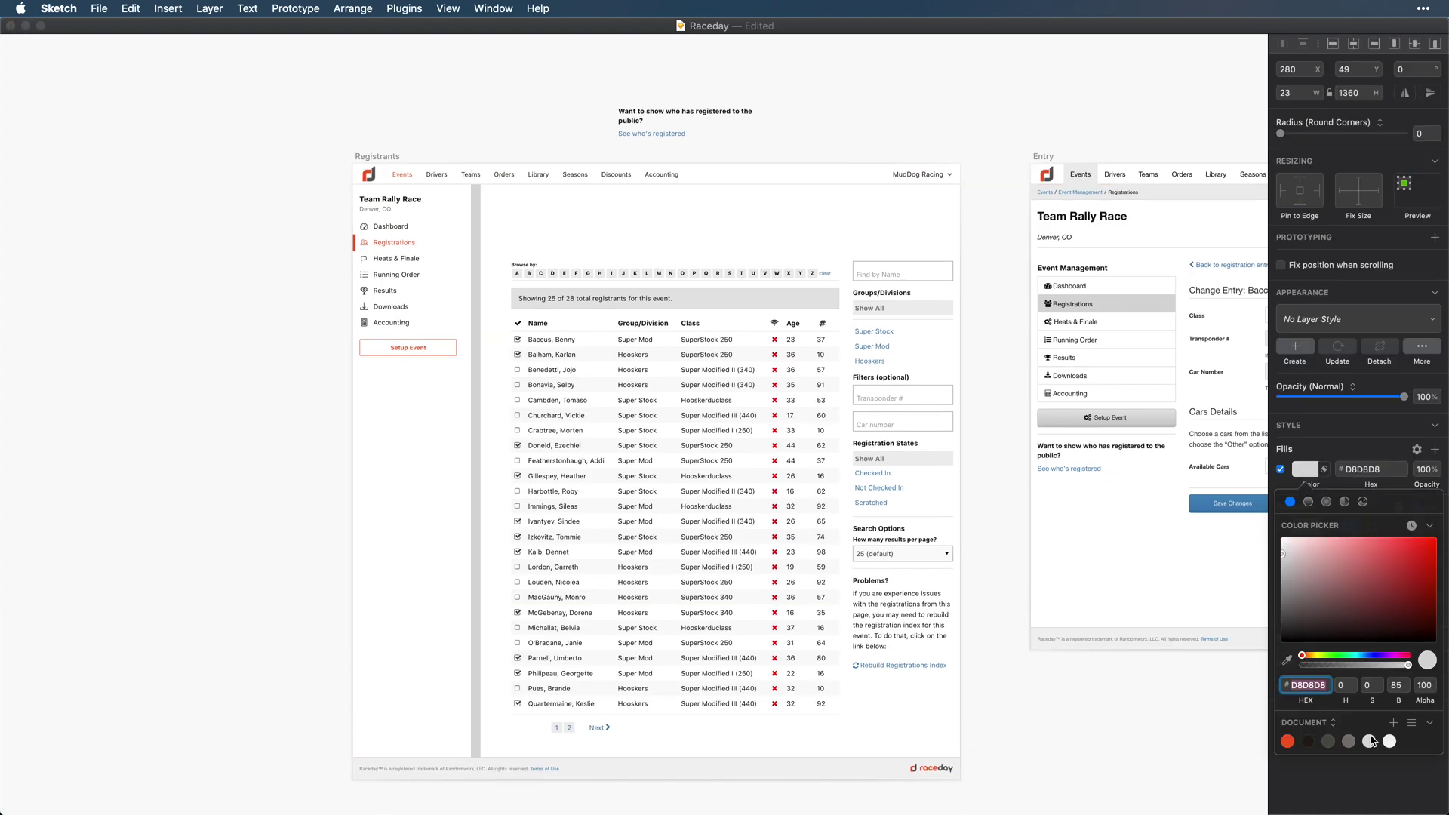
{"action": "left_click", "coordinate": [1369, 741]}
{"action": "left_click", "coordinate": [1292, 92]}
{"action": "type", "text": "1"}
{"action": "key", "text": "Return"}
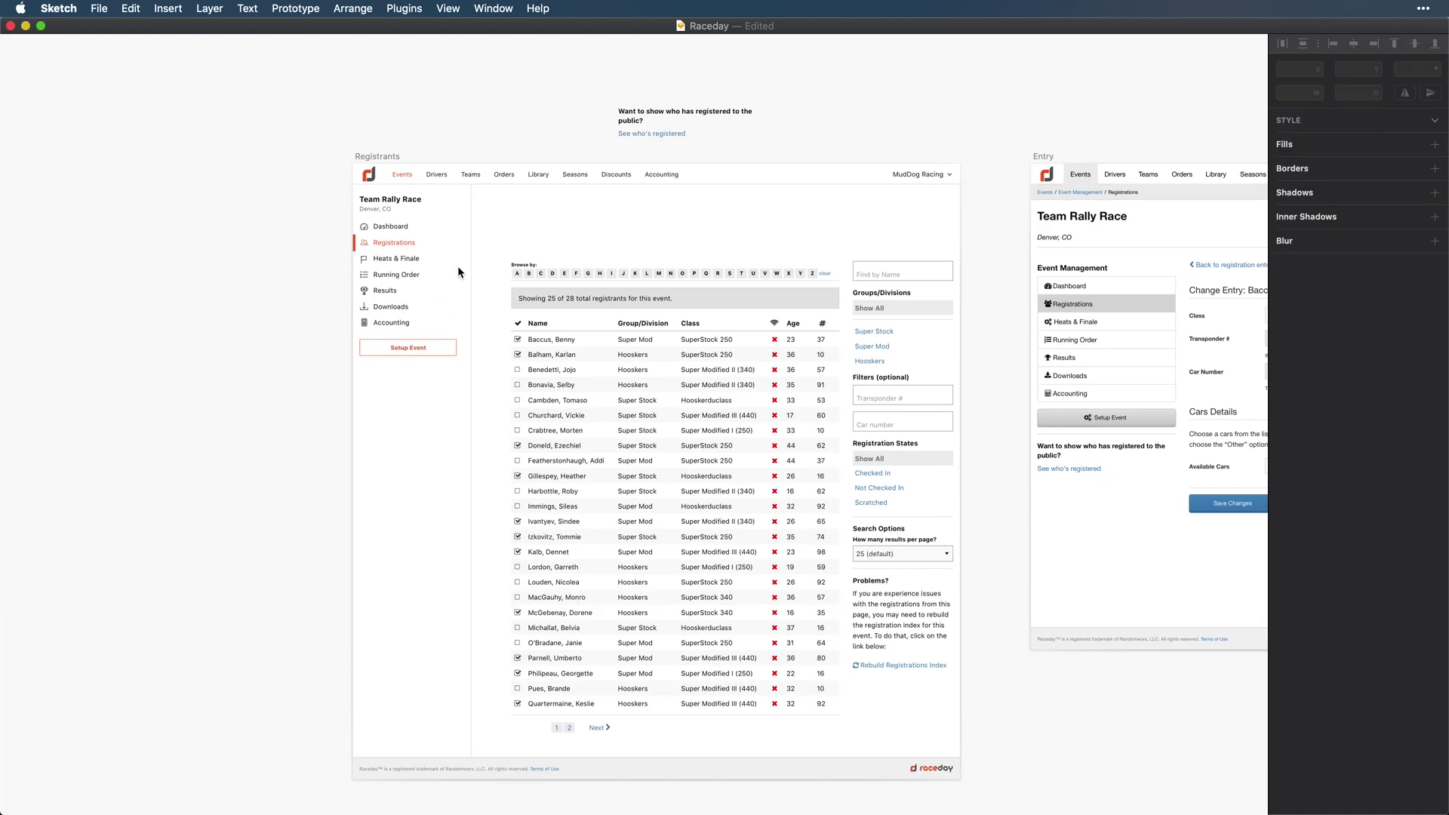
- Move the vertical divider left to X 259, just past the Setup Event button
{"action": "scroll", "coordinate": [457, 265], "scroll_direction": "up", "scroll_amount": 5}
{"action": "left_click_drag", "start_coordinate": [491, 314], "coordinate": [464, 313]}
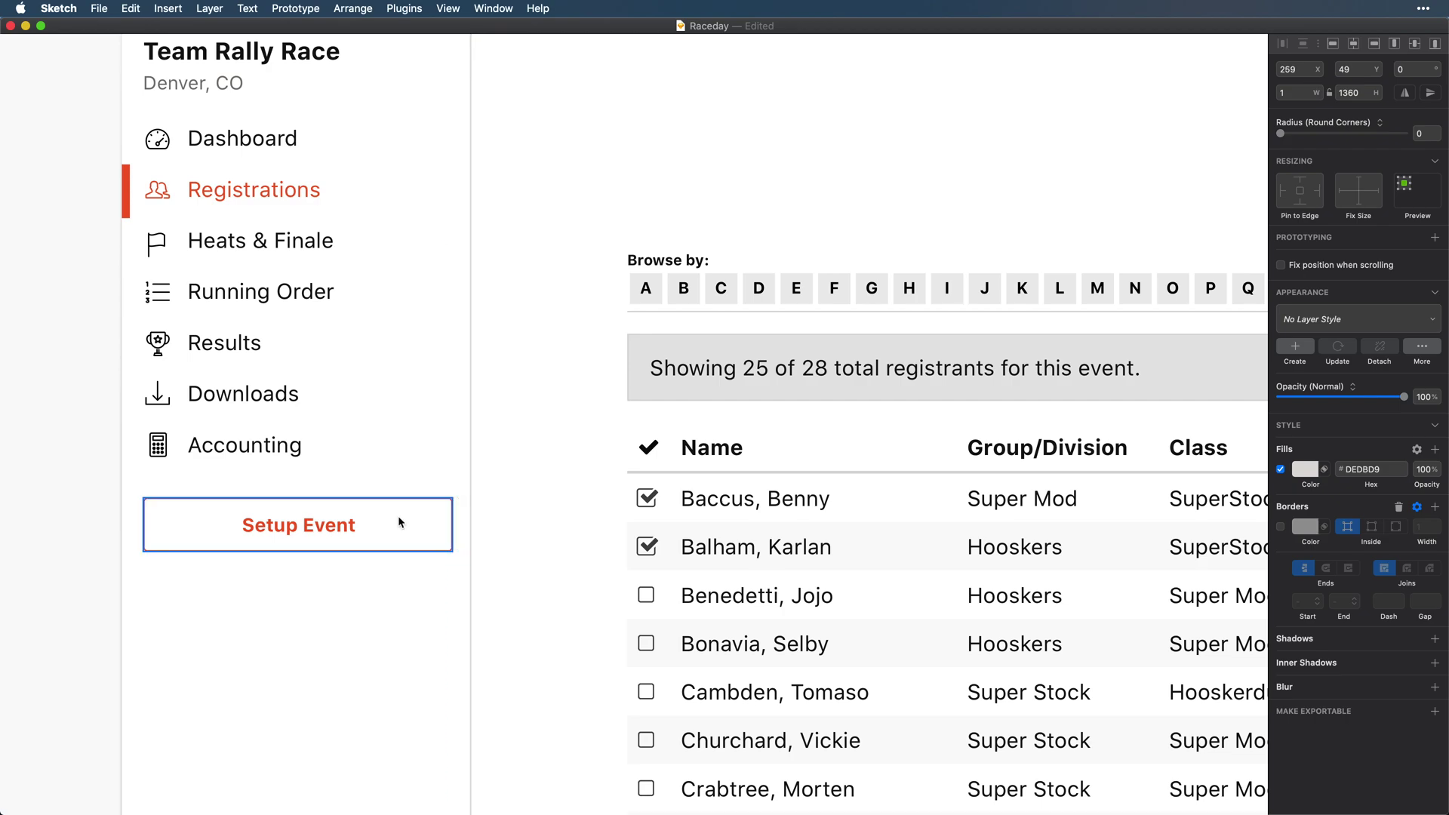
{"action": "scroll", "coordinate": [397, 516], "scroll_direction": "down", "scroll_amount": 4}
{"action": "left_click", "coordinate": [419, 283]}
{"action": "left_click", "coordinate": [465, 291]}
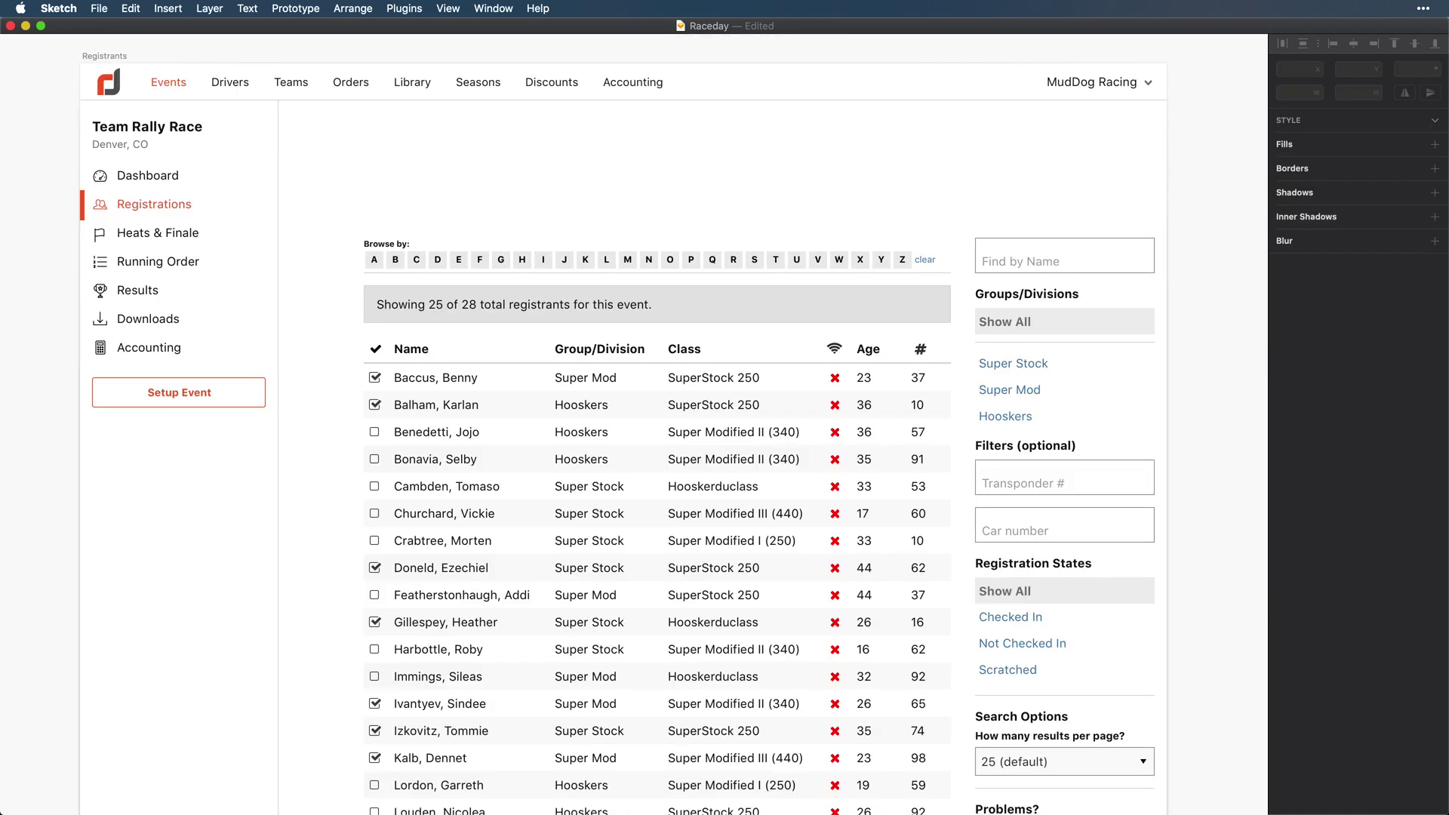
- Move the Find by Name field to the space above the table and change its placeholder to "Search name, transponder number, or car number"
{"action": "scroll", "coordinate": [1120, 531], "scroll_direction": "down", "scroll_amount": 5}
{"action": "scroll", "coordinate": [1089, 469], "scroll_direction": "right", "scroll_amount": 2}
{"action": "scroll", "coordinate": [1089, 468], "scroll_direction": "up", "scroll_amount": 4}
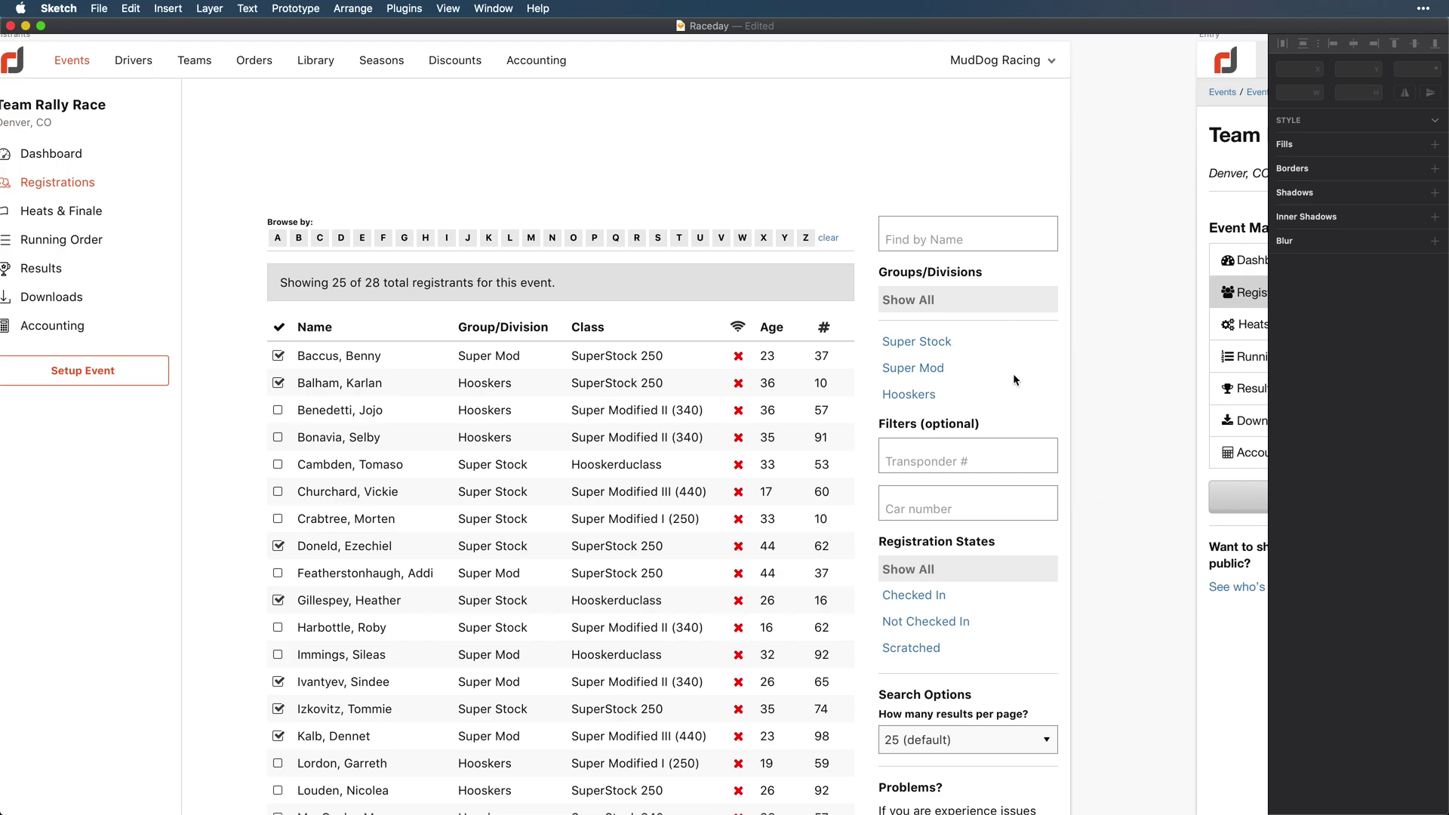
{"action": "left_click", "coordinate": [932, 238]}
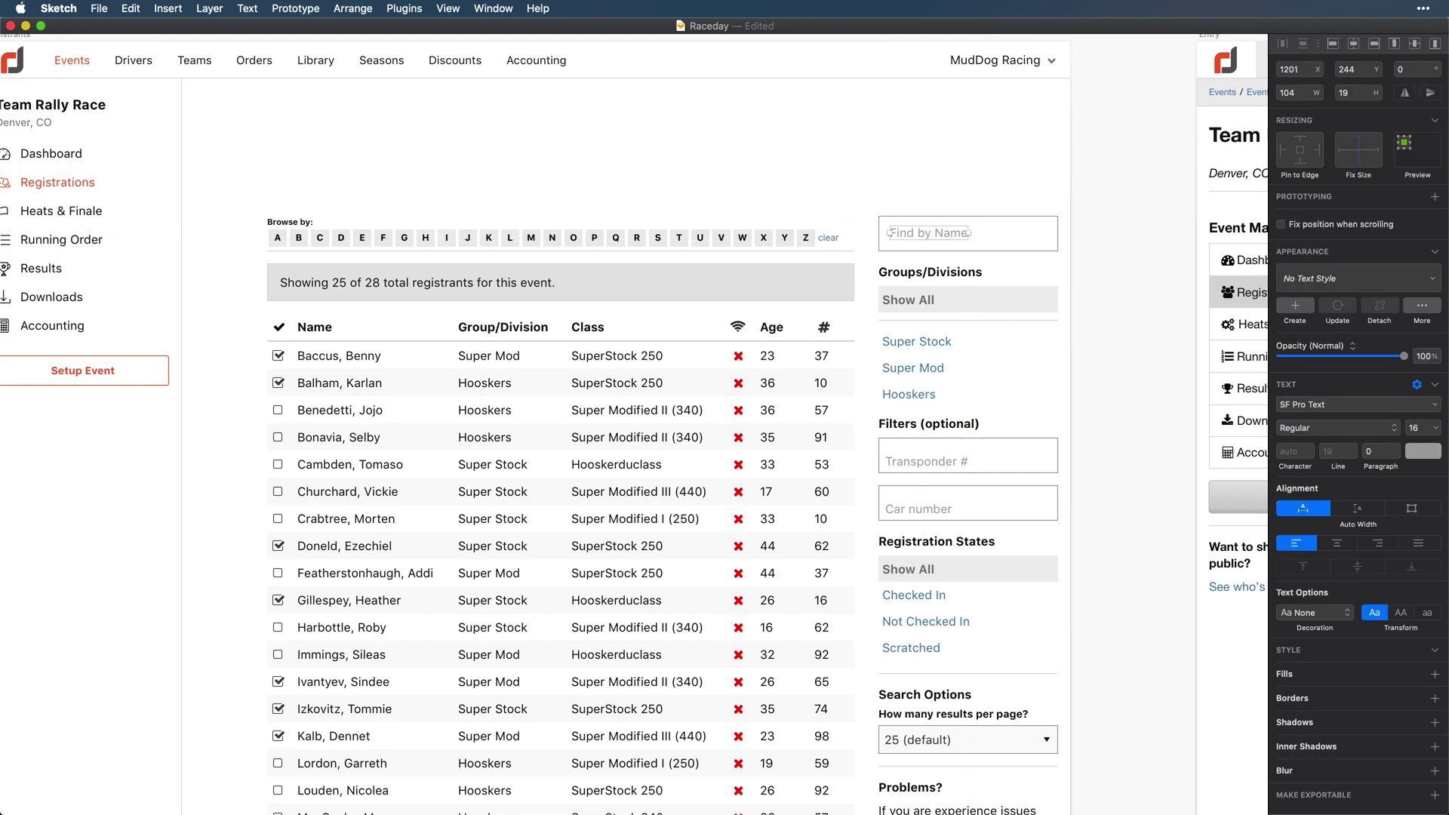
{"action": "left_click_drag", "start_coordinate": [891, 233], "coordinate": [768, 123]}
{"action": "double_click", "coordinate": [816, 120]}
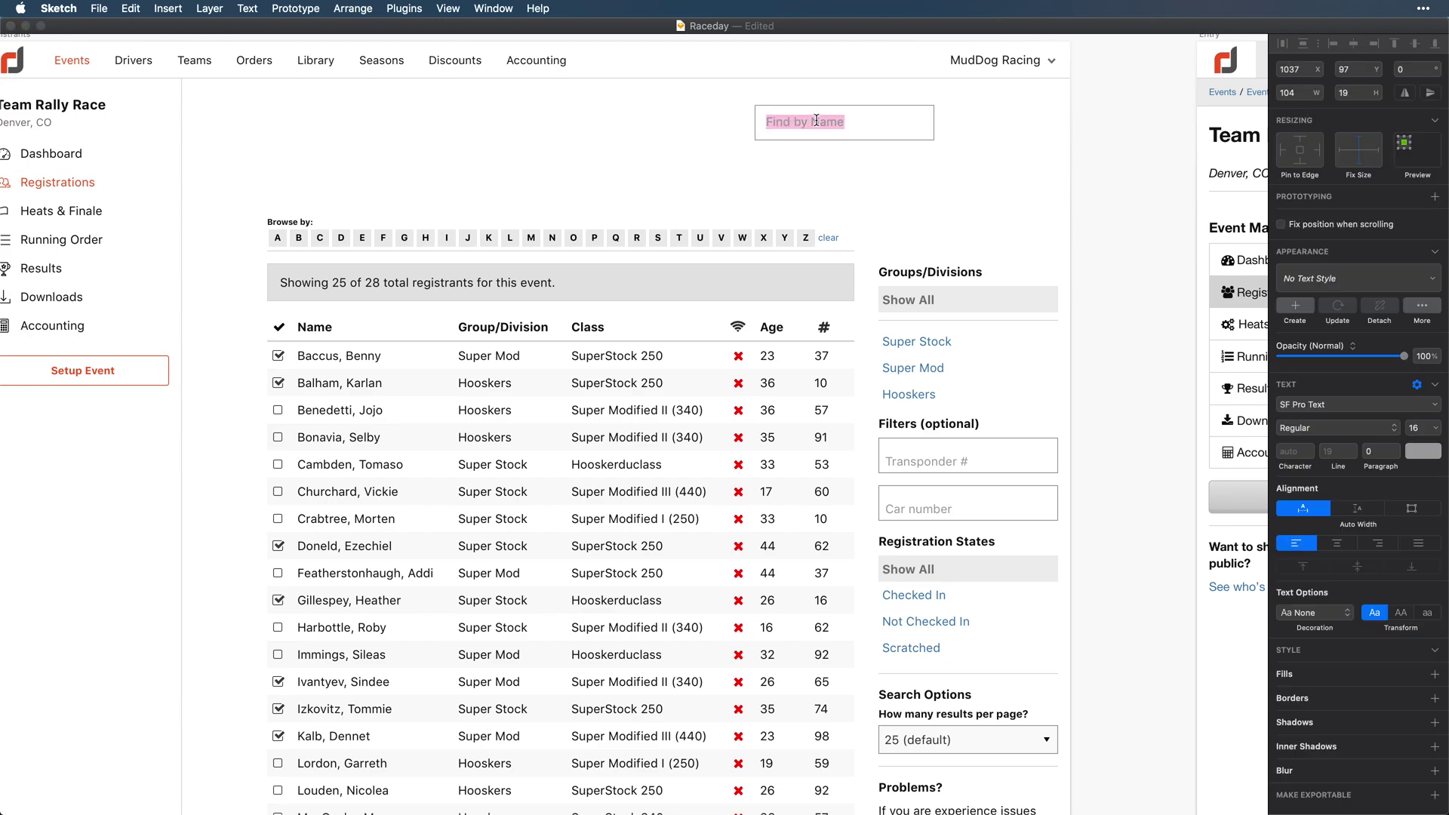
{"action": "type", "text": "Search name,"}
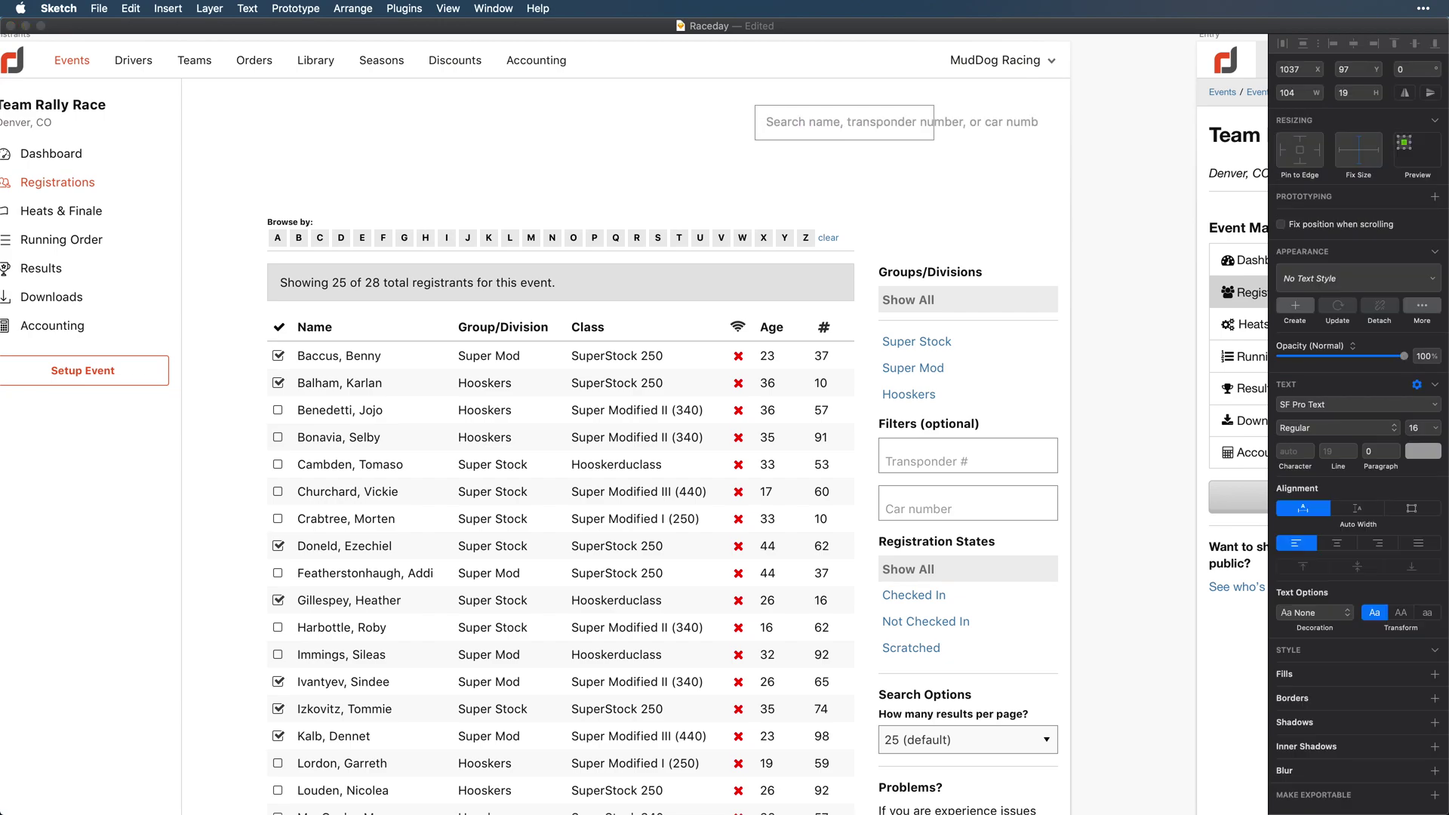
{"action": "type", "text": "er"}
- Insert the Search icon symbol just before the search field
{"action": "left_click", "coordinate": [740, 139]}
{"action": "key", "text": "c"}
{"action": "key", "text": "Return"}
{"action": "left_click", "coordinate": [745, 121]}
- Widen the search field's box to about 427 px so that it encloses both the icon and the full placeholder text
{"action": "scroll", "coordinate": [772, 151], "scroll_direction": "up", "scroll_amount": 5}
{"action": "left_click", "coordinate": [815, 188]}
{"action": "left_click_drag", "start_coordinate": [837, 217], "coordinate": [1092, 221]}
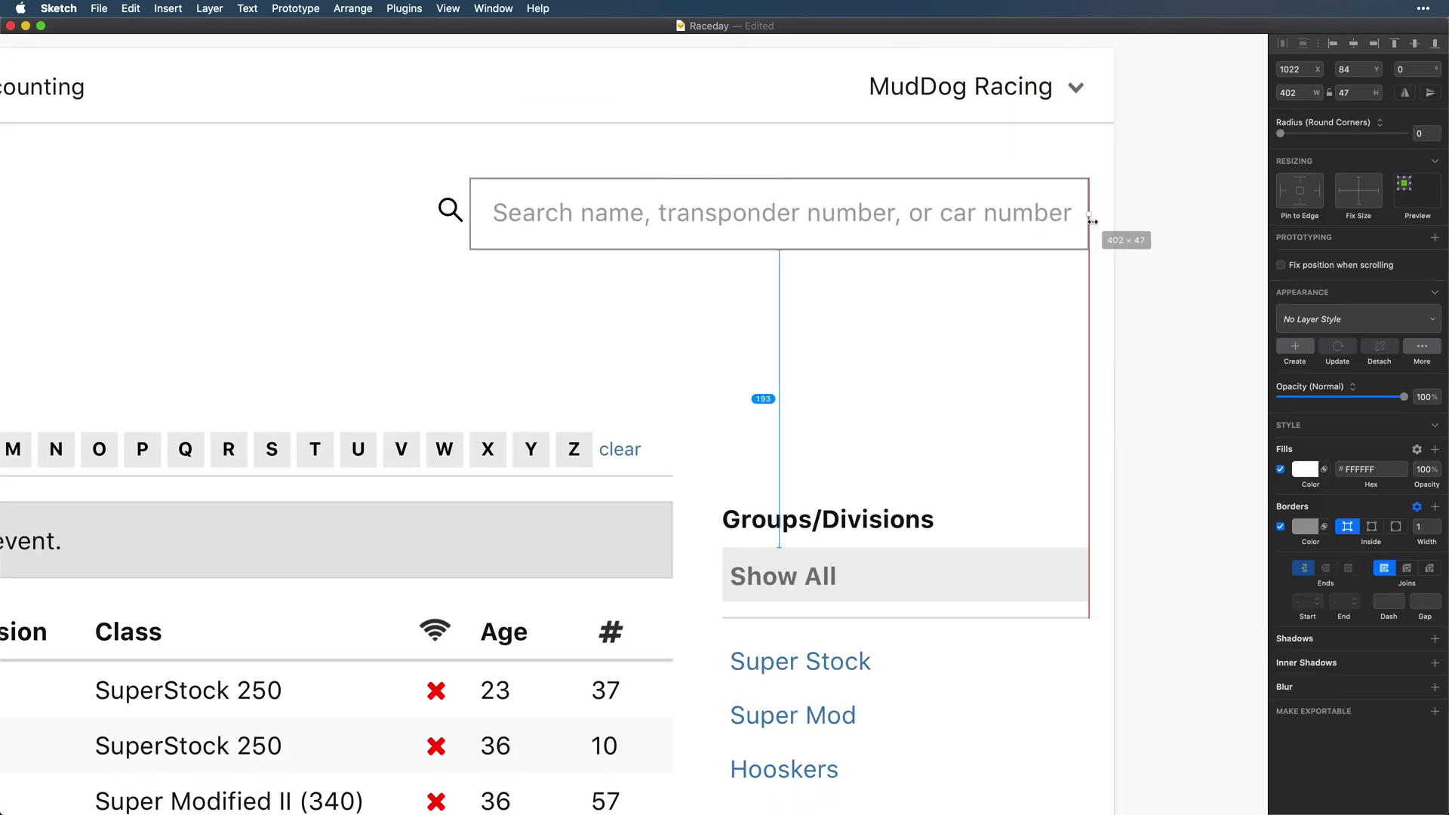
{"action": "mouse_move", "coordinate": [445, 213]}
{"action": "left_mouse_down"}
{"action": "mouse_move", "coordinate": [499, 217]}
{"action": "mouse_move", "coordinate": [431, 215]}
{"action": "left_mouse_up"}
{"action": "left_click", "coordinate": [473, 221]}
{"action": "left_click_drag", "start_coordinate": [505, 216], "coordinate": [468, 216]}
- Set the search field's height to 38 and vertically centre the placeholder text and search icon in it
{"action": "left_click", "coordinate": [529, 235]}
{"action": "left_click", "coordinate": [1344, 92]}
{"action": "key", "text": "Down"}
{"action": "key", "text": "Down"}
{"action": "key", "text": "Down"}
{"action": "key", "text": "Down"}
{"action": "key", "text": "Down"}
{"action": "key", "text": "Down"}
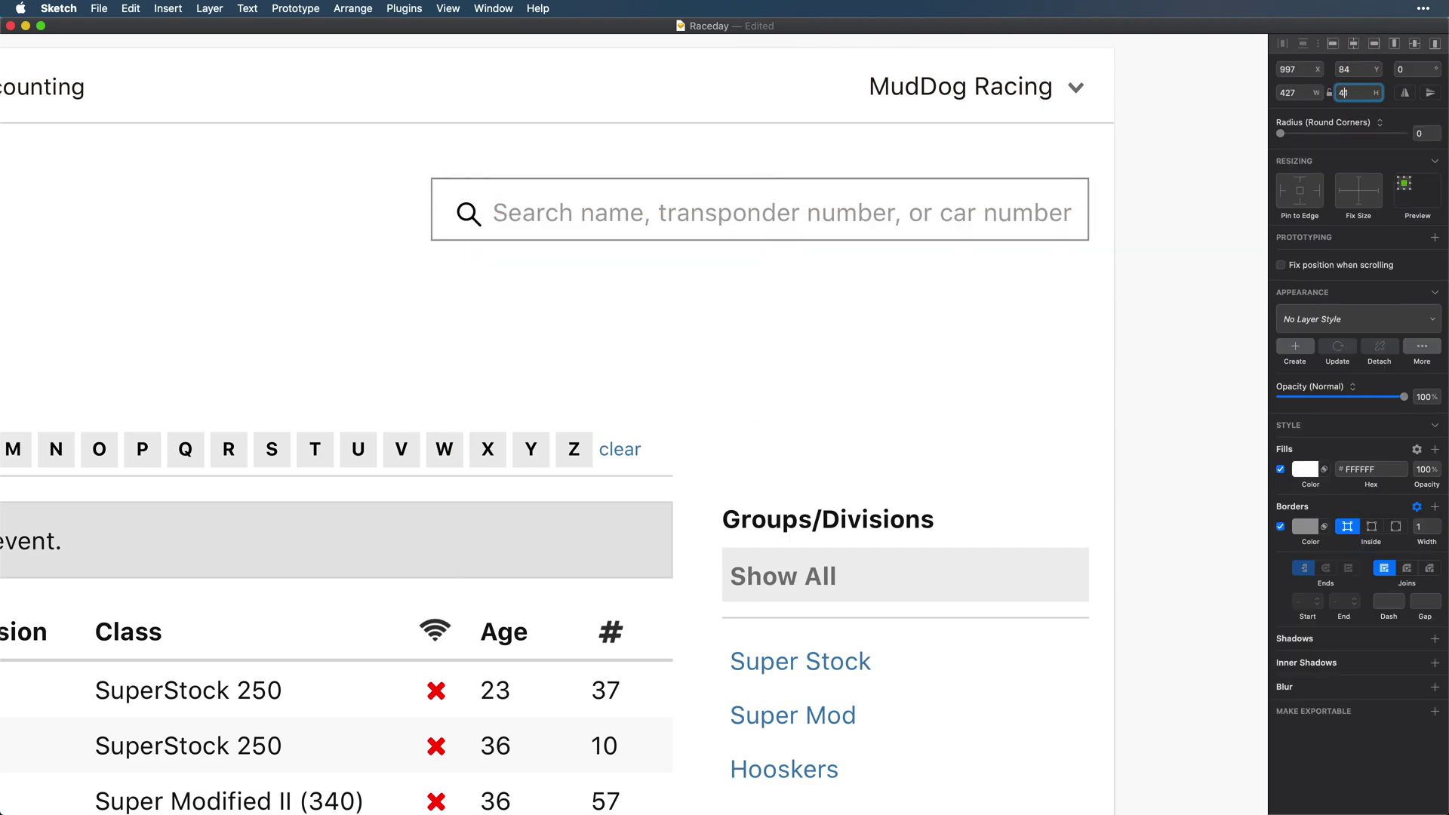
{"action": "key", "text": "Down"}
{"action": "key", "text": "Down"}
{"action": "key", "text": "Down"}
{"action": "left_click", "coordinate": [785, 302]}
{"action": "left_click_drag", "start_coordinate": [664, 214], "coordinate": [665, 208]}
{"action": "left_click_drag", "start_coordinate": [469, 215], "coordinate": [468, 206]}
- Round the search field's corners to a radius of 3
{"action": "left_click", "coordinate": [411, 162]}
{"action": "left_click", "coordinate": [434, 180]}
{"action": "left_click", "coordinate": [1421, 133]}
{"action": "key", "text": "Up"}
{"action": "key", "text": "Up"}
{"action": "key", "text": "Up"}
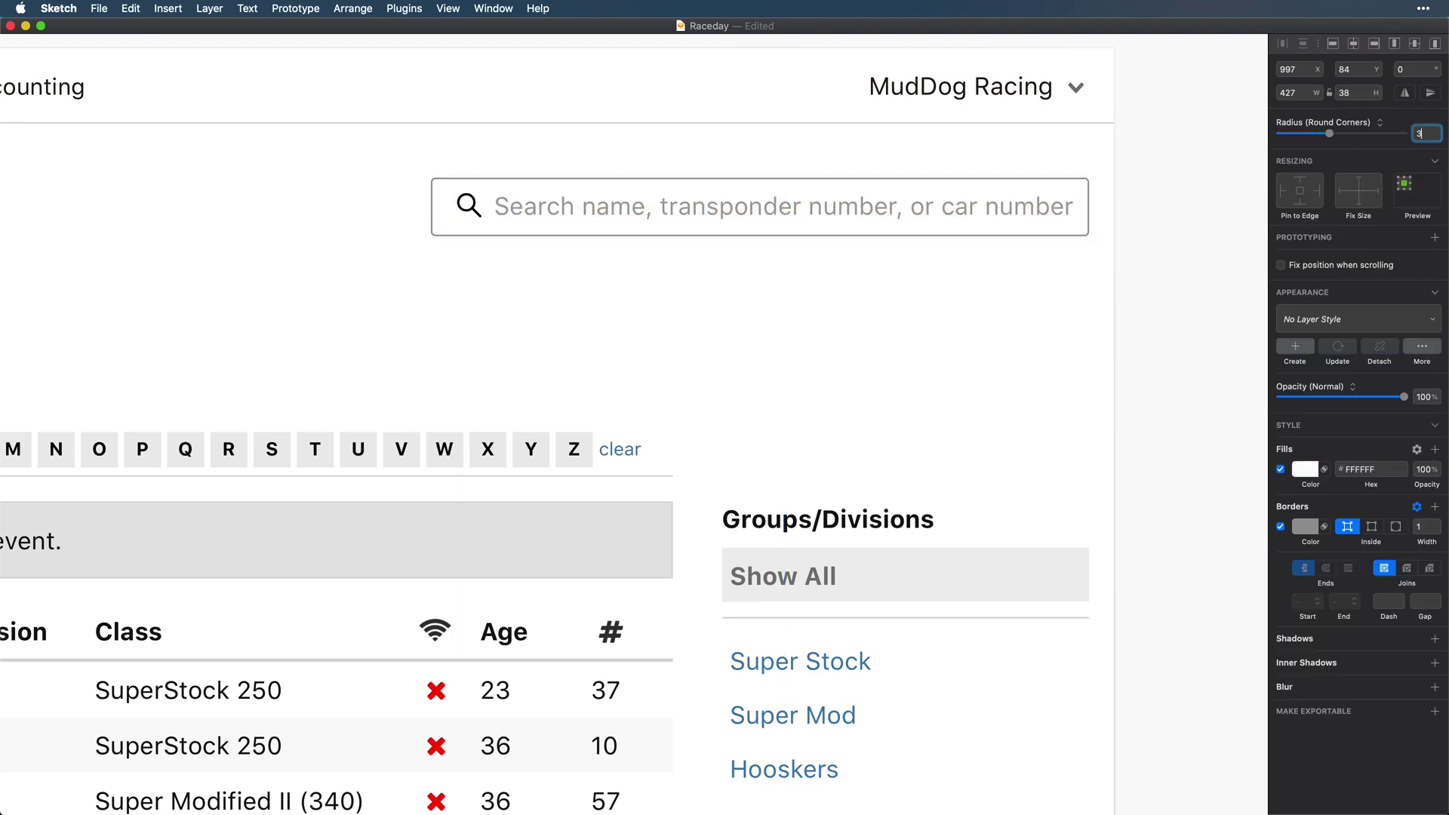
{"action": "left_click", "coordinate": [469, 205]}
{"action": "left_click", "coordinate": [1179, 386]}
{"action": "double_click", "coordinate": [558, 212]}
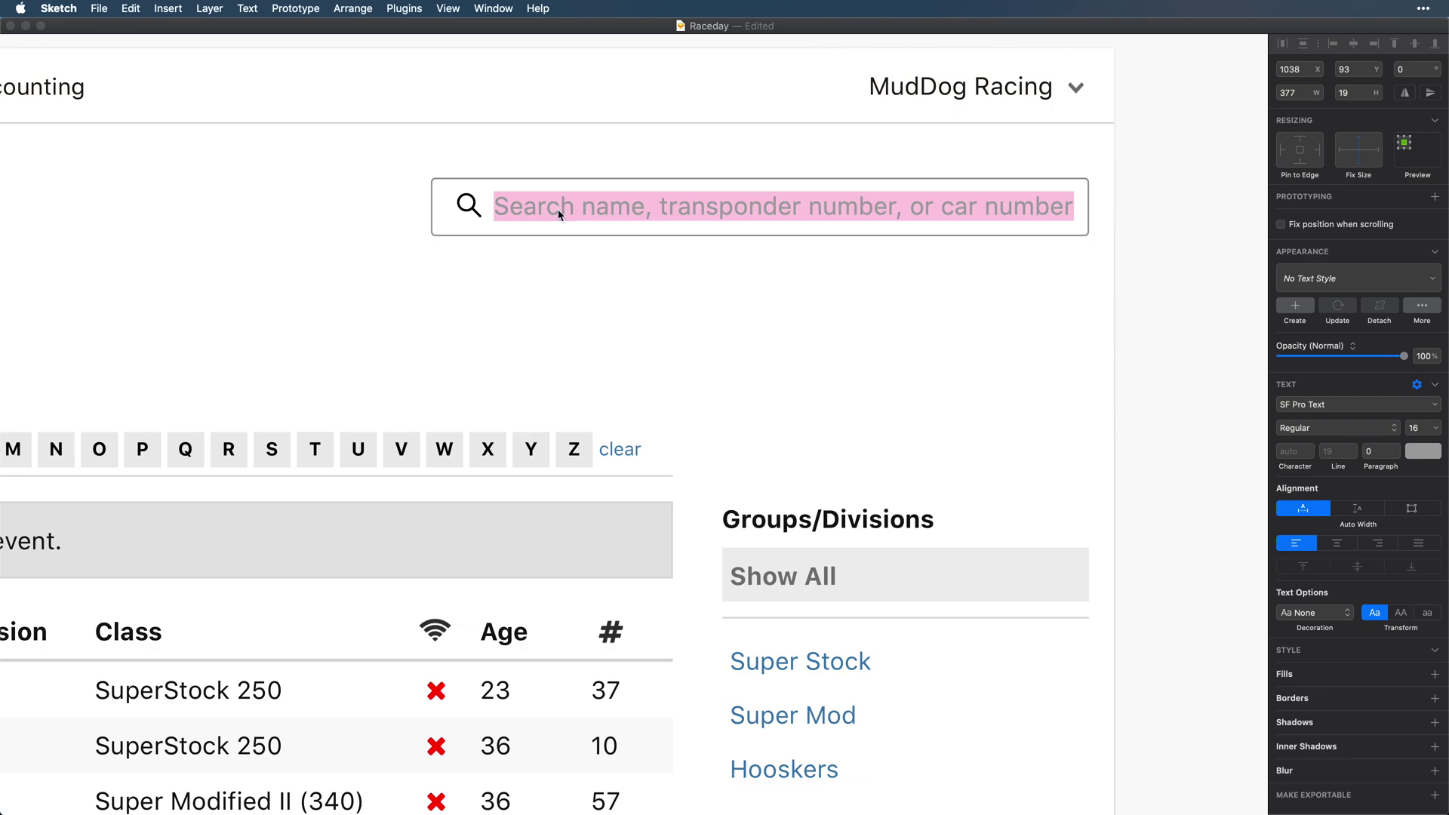
- Tint the search icon with the document's medium grey #7A7571
{"action": "left_click", "coordinate": [468, 205]}
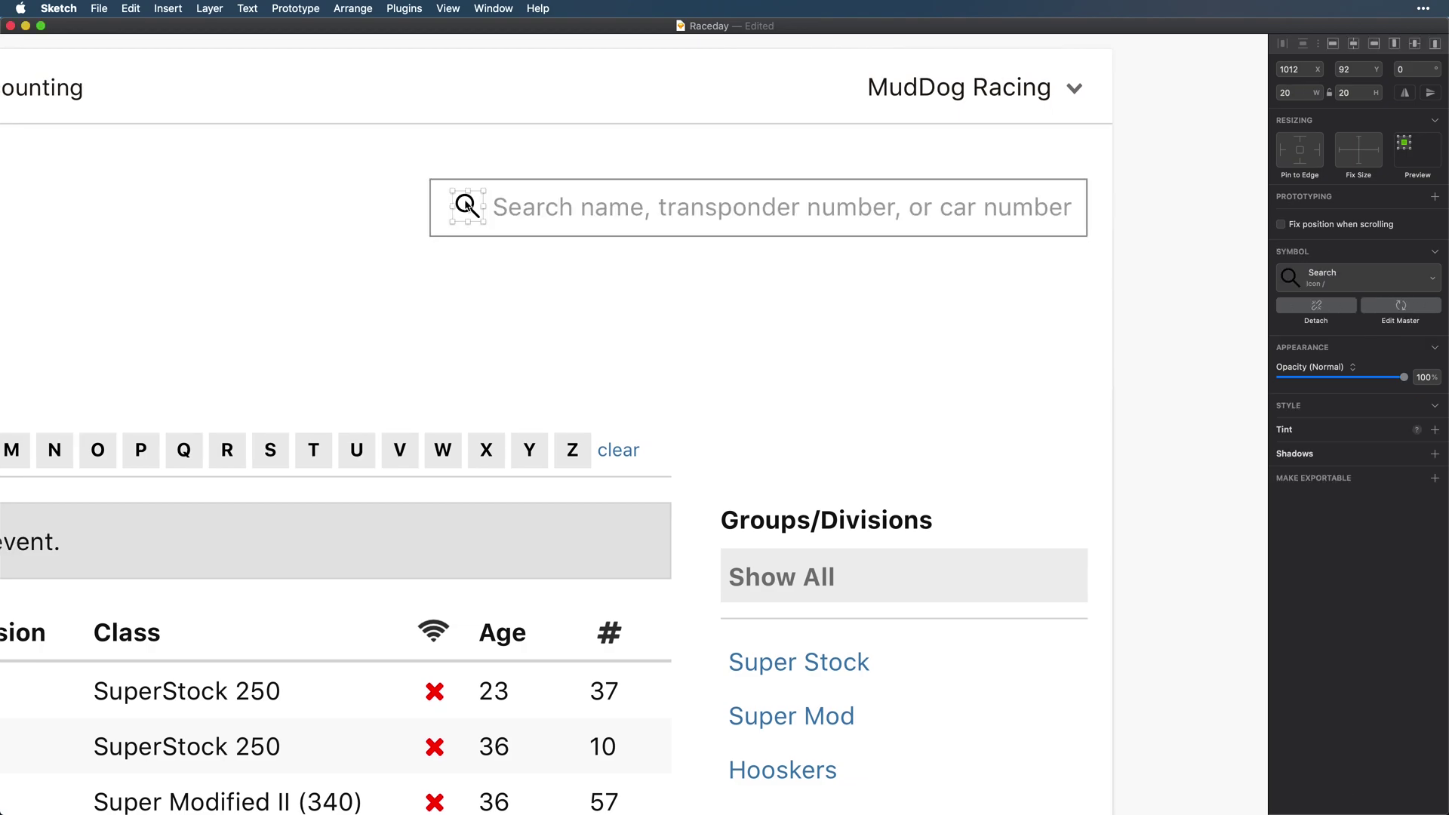
{"action": "left_click", "coordinate": [1436, 430]}
{"action": "left_click", "coordinate": [1305, 450]}
{"action": "left_click", "coordinate": [1328, 697]}
{"action": "left_click", "coordinate": [1348, 697]}
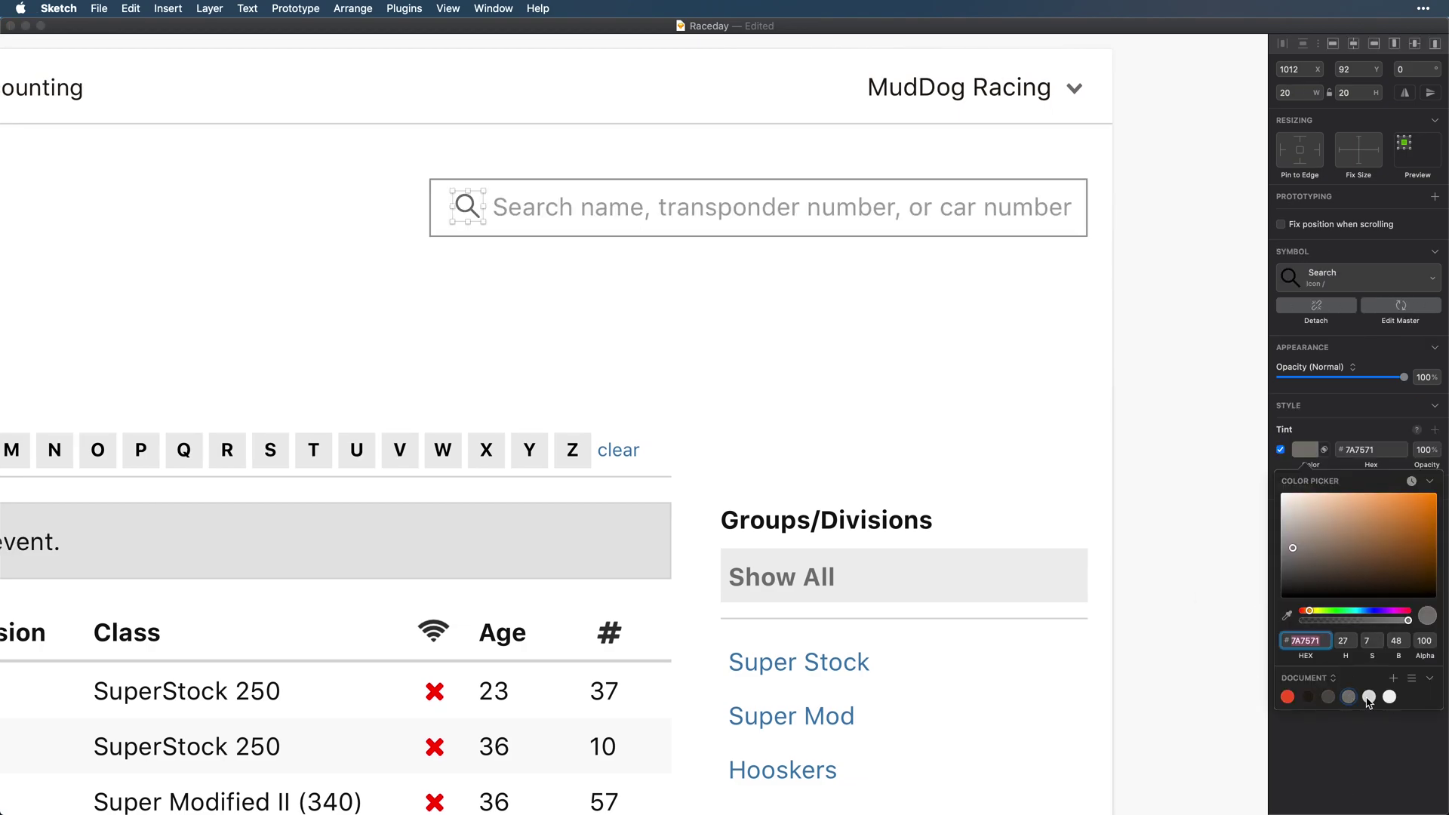
{"action": "left_click", "coordinate": [1368, 698]}
{"action": "left_click", "coordinate": [1348, 697]}
- Colour the search field's border with the document's medium grey and give the box a corner radius of 3
{"action": "left_click", "coordinate": [450, 223]}
{"action": "left_click", "coordinate": [1305, 469]}
{"action": "left_click", "coordinate": [1350, 741]}
{"action": "key", "text": "super+z"}
{"action": "left_click", "coordinate": [1308, 528]}
{"action": "left_click", "coordinate": [1349, 798]}
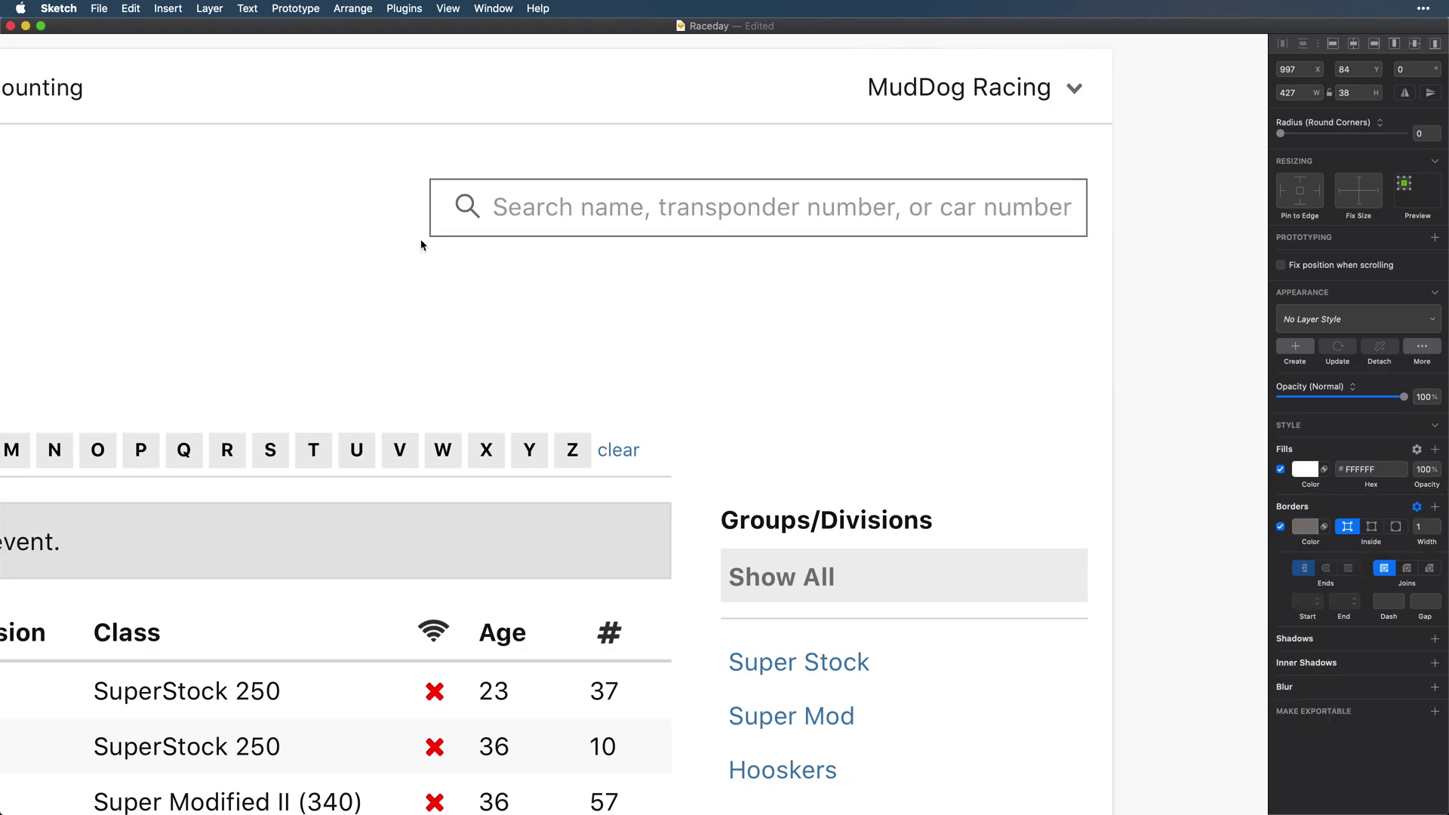
{"action": "left_click", "coordinate": [1422, 133]}
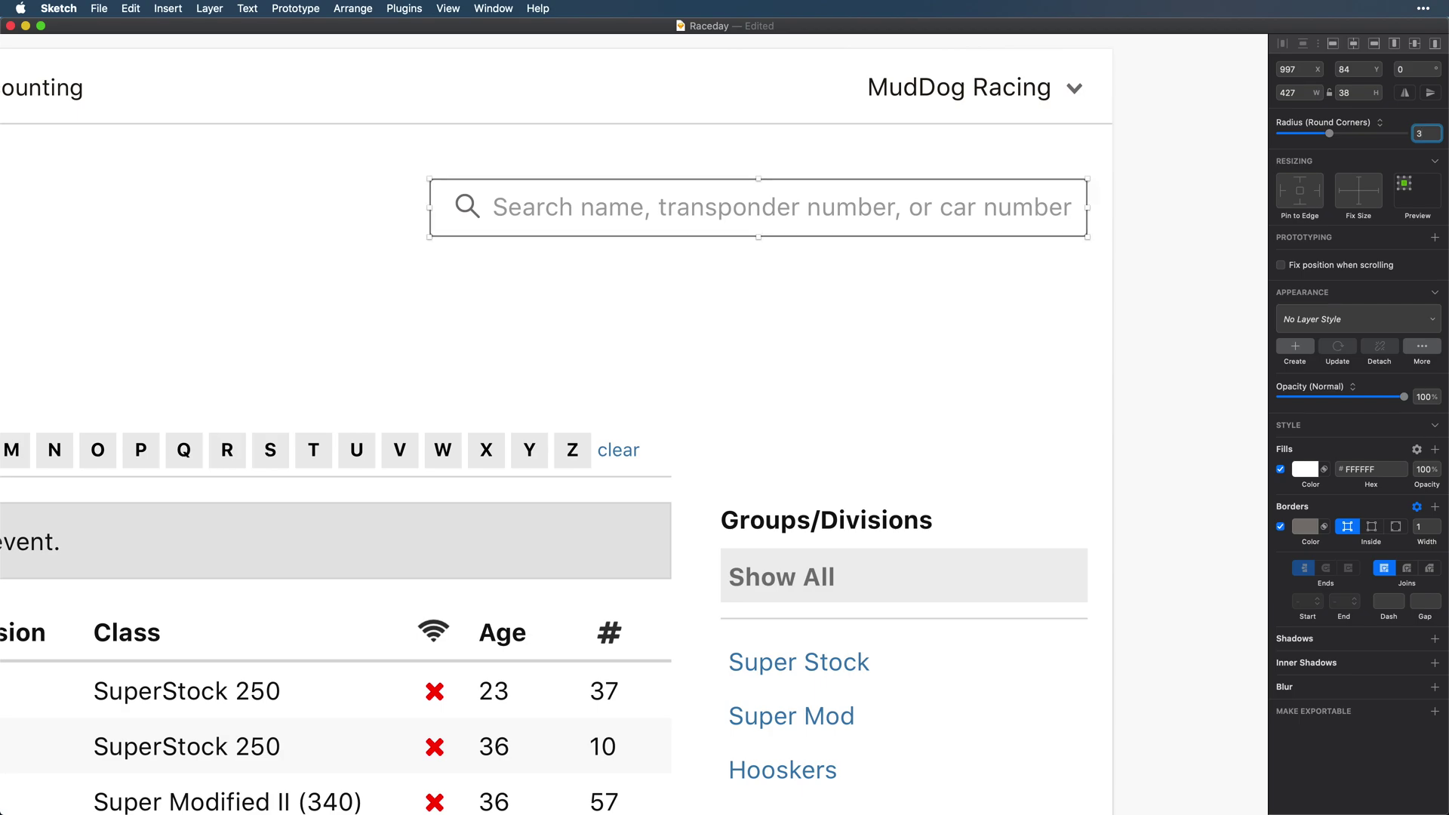
- Shift the search icon and placeholder text slightly left and extend the box's right edge a little outward
{"action": "left_click_drag", "start_coordinate": [455, 212], "coordinate": [445, 215]}
{"action": "left_click_drag", "start_coordinate": [530, 215], "coordinate": [526, 216]}
{"action": "left_click", "coordinate": [406, 230]}
{"action": "left_click", "coordinate": [1080, 210]}
{"action": "left_click_drag", "start_coordinate": [1087, 209], "coordinate": [1105, 209]}
- Move the complete search field inward from the artboard's right edge and remove the Filters (optional) heading with its two fields
{"action": "scroll", "coordinate": [1105, 215], "scroll_direction": "down", "scroll_amount": 4}
{"action": "left_click_drag", "start_coordinate": [664, 260], "coordinate": [828, 195]}
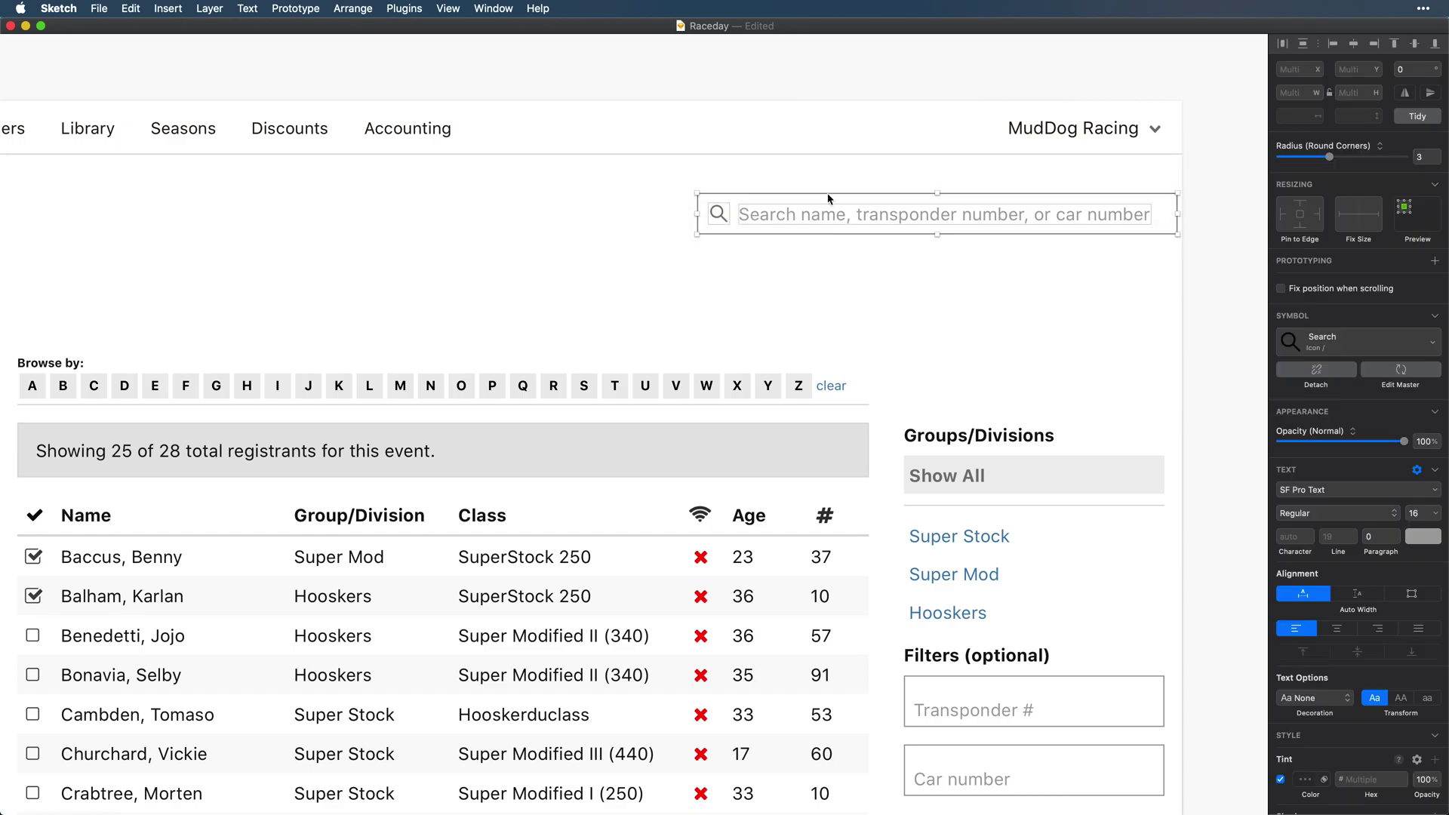
{"action": "scroll", "coordinate": [845, 261], "scroll_direction": "down", "scroll_amount": 2}
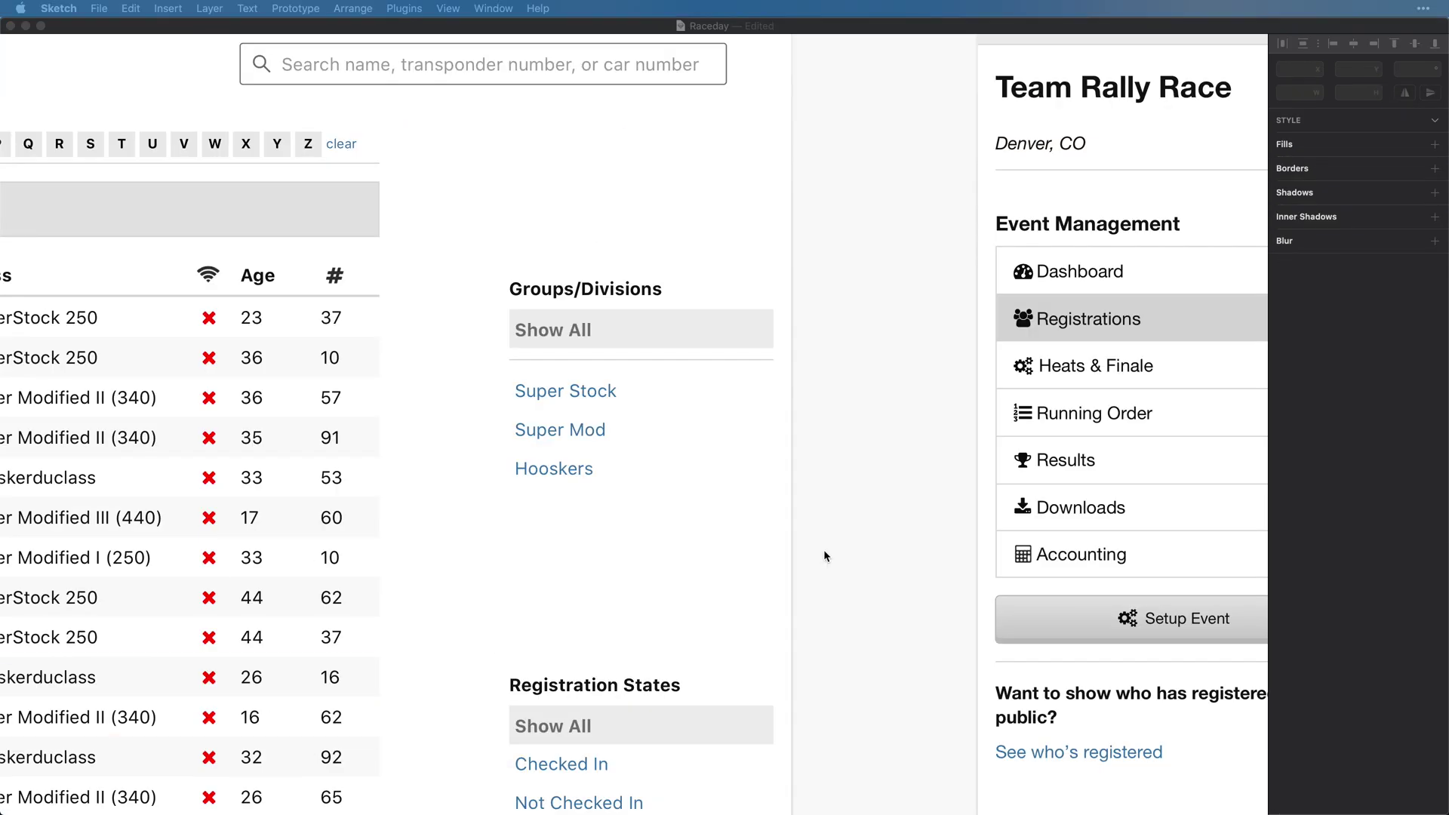
- Colour the Groups/Divisions heading and its Show All text near-black, and make Show All regular weight
{"action": "left_click", "coordinate": [533, 433]}
{"action": "left_click", "coordinate": [577, 331]}
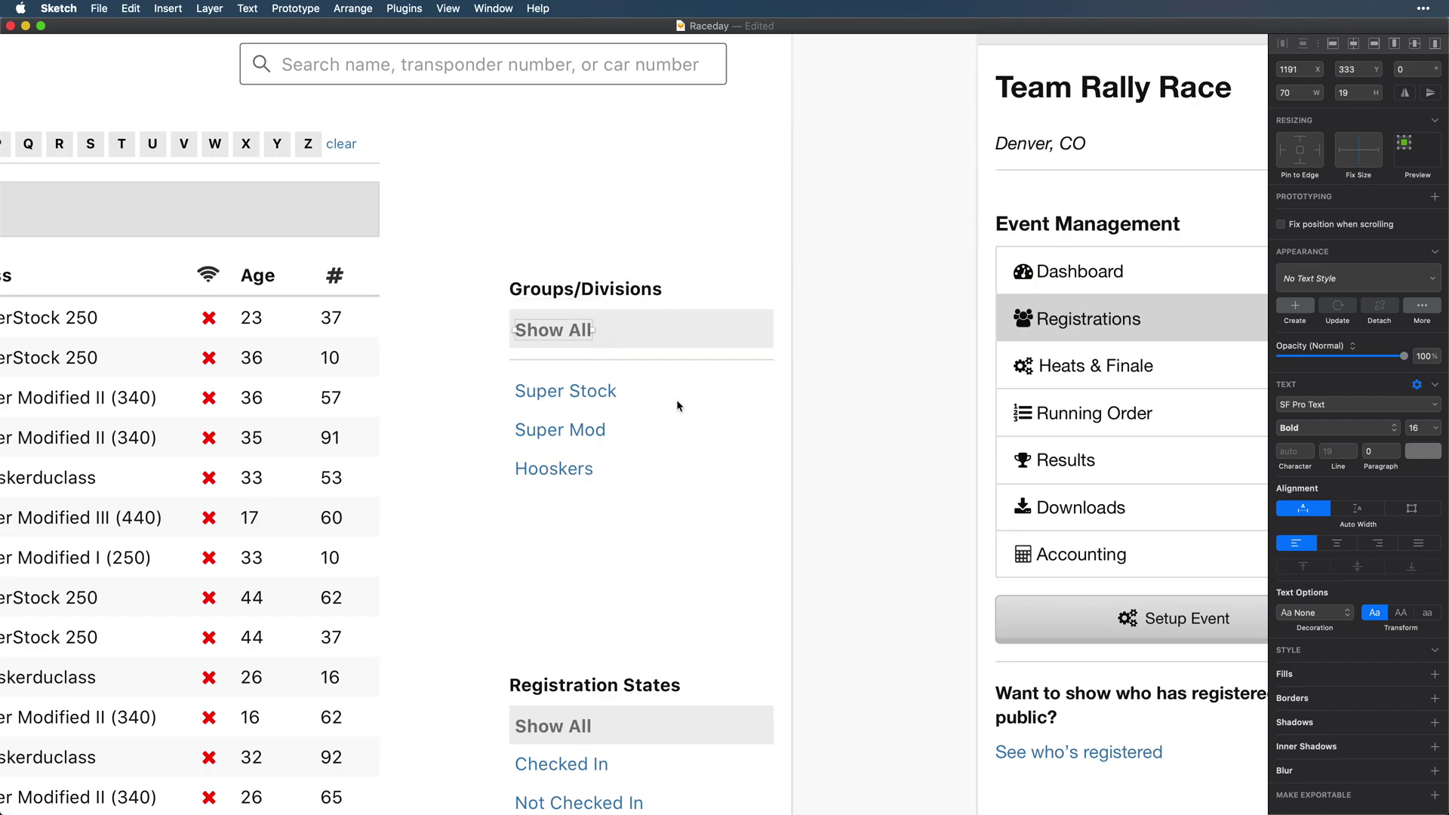
{"action": "left_click", "coordinate": [581, 287], "text": "shift"}
{"action": "left_click", "coordinate": [1423, 476]}
{"action": "left_click", "coordinate": [1309, 722]}
{"action": "left_click", "coordinate": [554, 469]}
{"action": "left_click", "coordinate": [545, 332]}
{"action": "key", "text": "super+b"}
{"action": "left_click", "coordinate": [654, 376]}
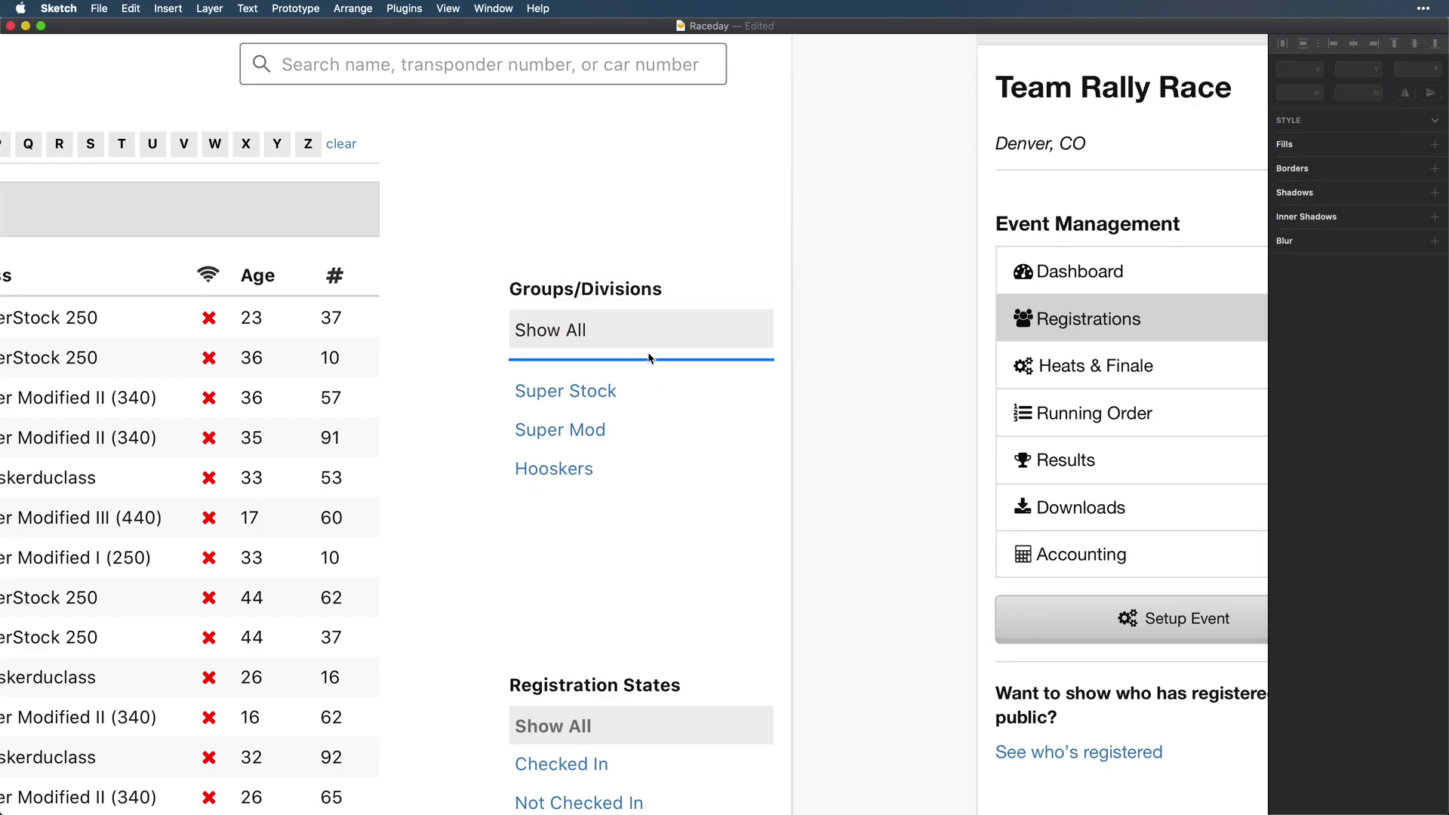
- Remove the divider under Show All and space the four Groups/Divisions options evenly, 18 px apart
{"action": "left_click", "coordinate": [572, 332]}
{"action": "left_click", "coordinate": [572, 367]}
{"action": "left_click", "coordinate": [541, 361]}
{"action": "left_click", "coordinate": [555, 469]}
{"action": "left_click", "coordinate": [561, 430], "text": "shift"}
{"action": "left_click", "coordinate": [563, 396], "text": "shift"}
{"action": "left_click", "coordinate": [558, 332], "text": "shift"}
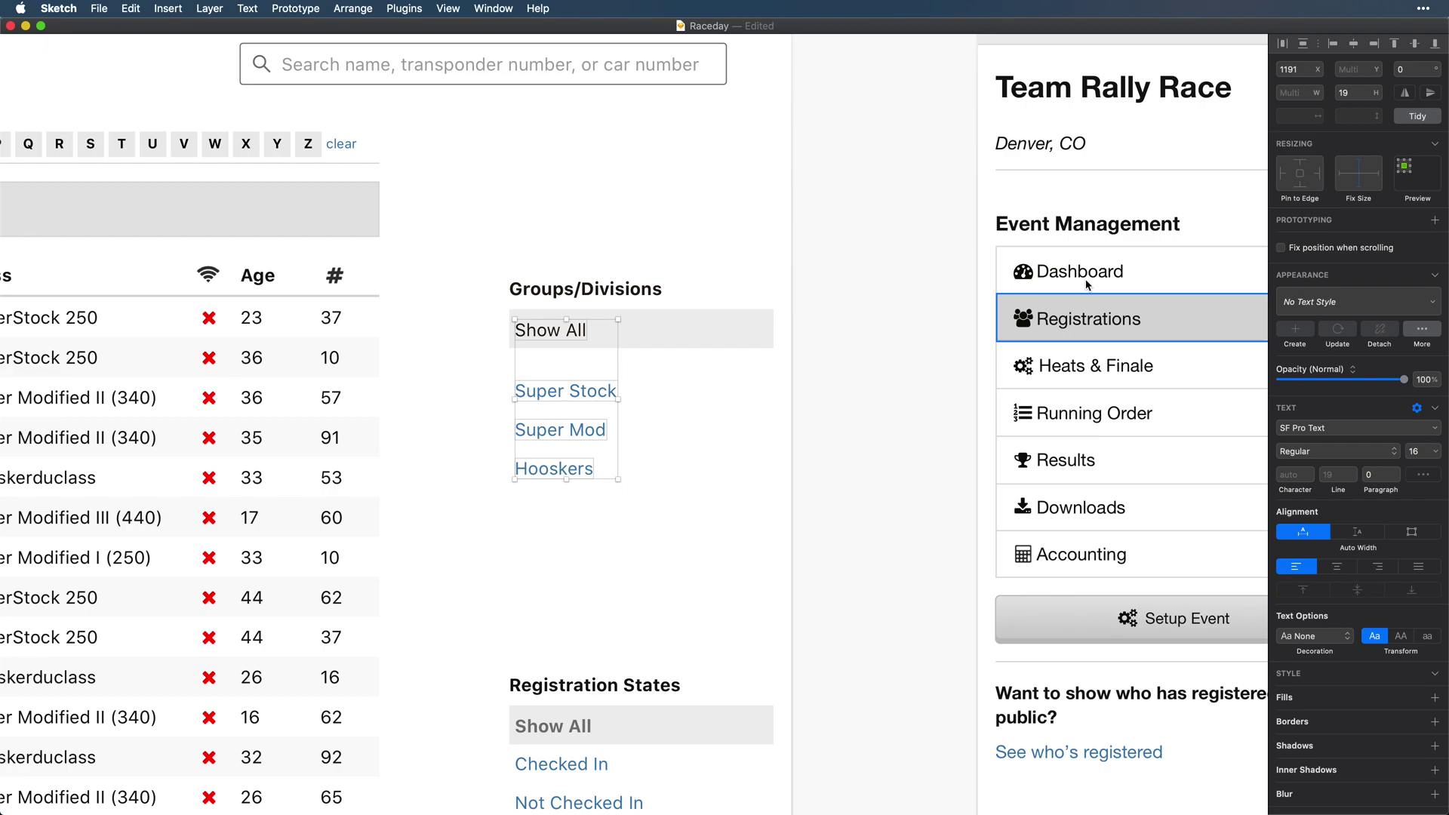
{"action": "left_click", "coordinate": [1416, 117]}
{"action": "left_click", "coordinate": [1360, 117]}
{"action": "key", "text": "Up"}
{"action": "key", "text": "Up"}
- Left-align the four options with the Groups/Divisions heading, and indent only the options by 16 px
{"action": "left_click", "coordinate": [592, 292], "text": "shift"}
{"action": "left_click", "coordinate": [1333, 44]}
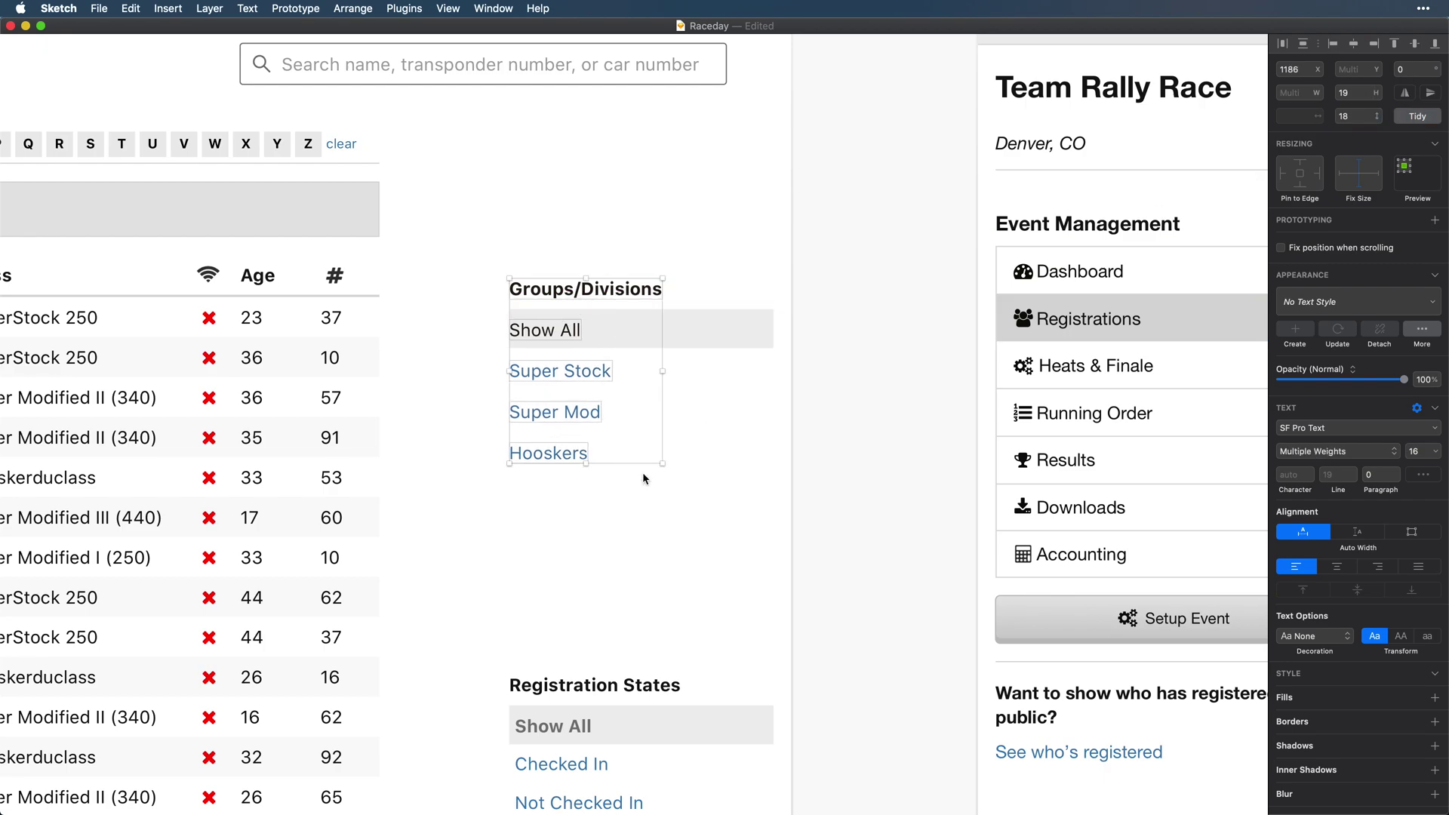
{"action": "left_click", "coordinate": [593, 293], "text": "shift"}
{"action": "key", "text": "shift+Right"}
{"action": "key", "text": "Right"}
{"action": "key", "text": "Right"}
{"action": "key", "text": "Right"}
{"action": "key", "text": "Right"}
{"action": "key", "text": "Right"}
{"action": "key", "text": "Right"}
{"action": "left_click", "coordinate": [480, 457]}
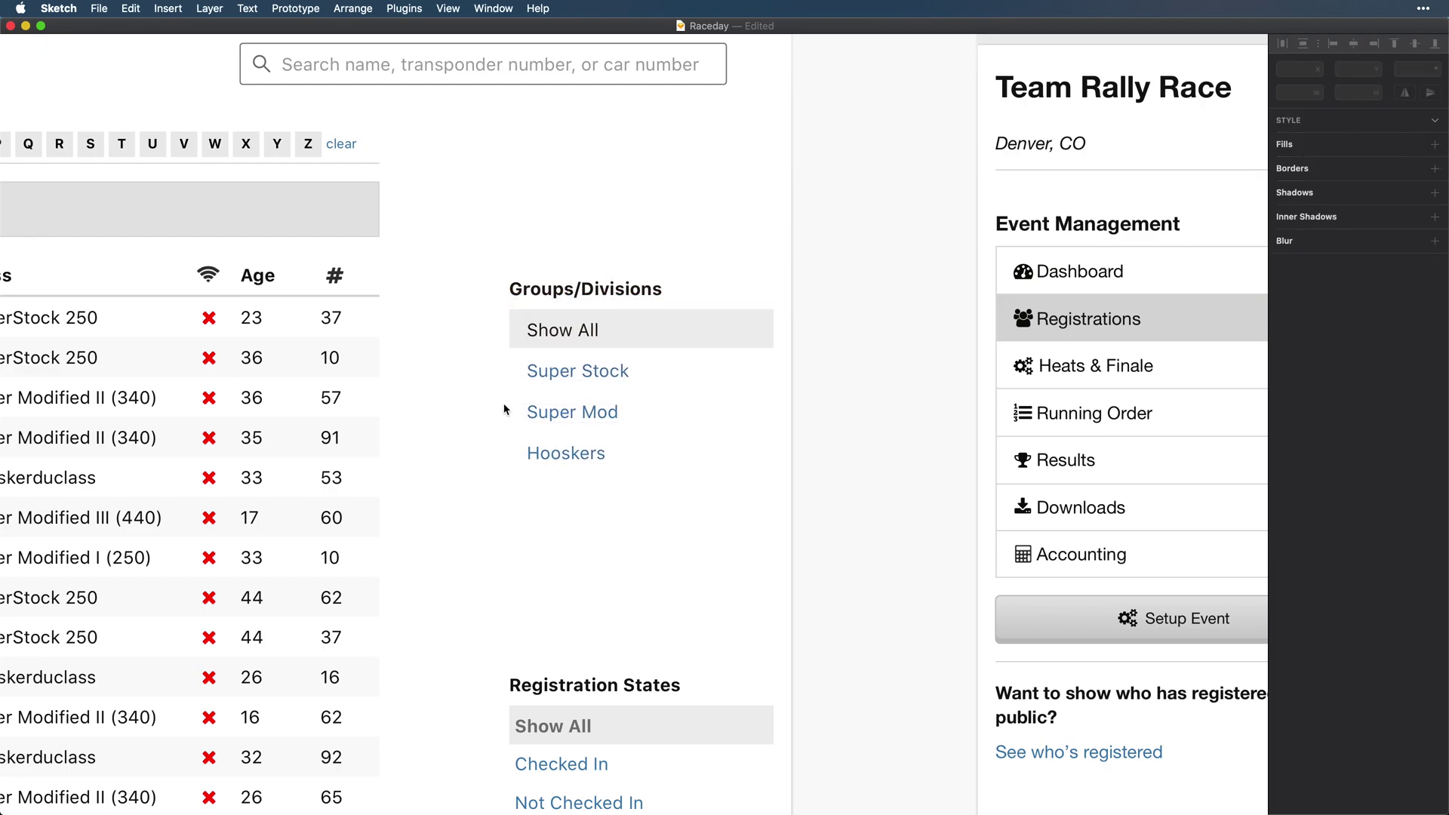
- Set the height of the highlight rectangle behind Show All to 36
{"action": "left_click", "coordinate": [617, 332]}
{"action": "left_click", "coordinate": [1356, 93]}
{"action": "key", "text": "Up"}
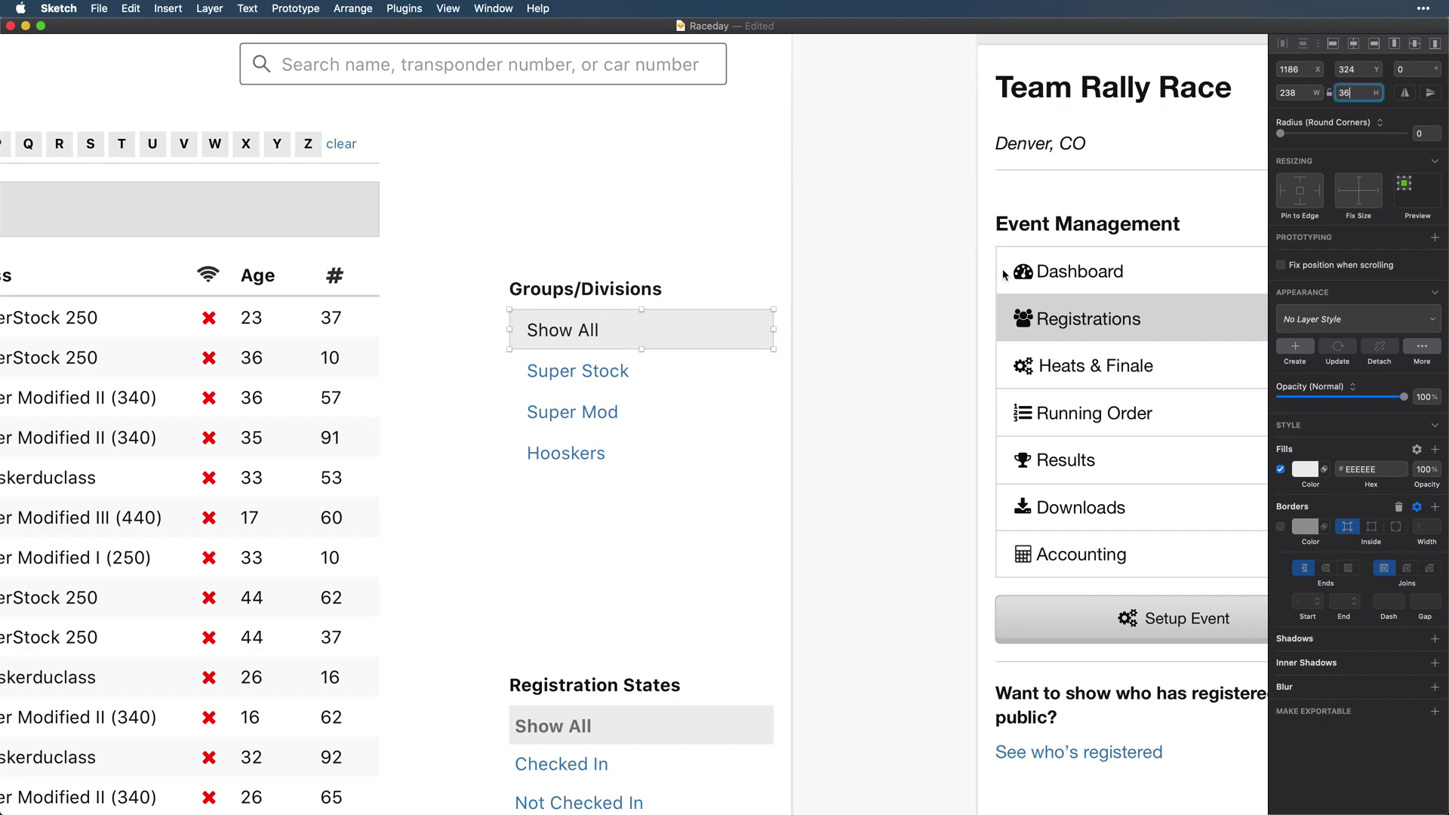
{"action": "left_click", "coordinate": [590, 329]}
{"action": "left_click", "coordinate": [664, 329]}
- Recolour the Super Stock, Super Mod and Hooskers options from link blue to the document's medium grey
{"action": "left_click_drag", "start_coordinate": [511, 469], "coordinate": [631, 370]}
{"action": "left_click", "coordinate": [1426, 473]}
{"action": "left_click", "coordinate": [1365, 722]}
- Fill the Show All highlight with #F15B28 at 10% opacity and set its corner radius to 3
{"action": "left_click", "coordinate": [603, 336]}
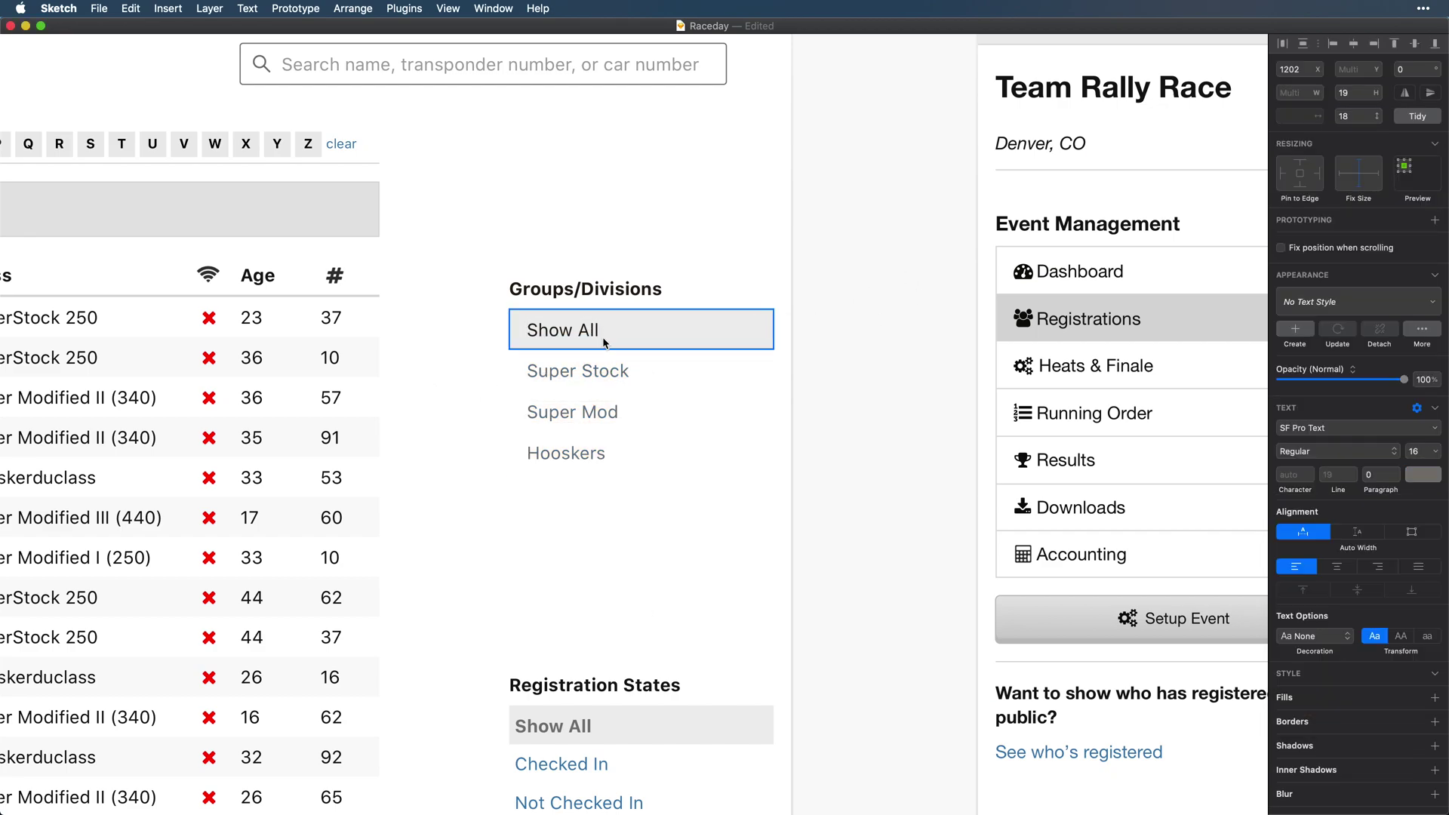
{"action": "left_click", "coordinate": [661, 339]}
{"action": "left_click", "coordinate": [1305, 469]}
{"action": "left_click", "coordinate": [1288, 741]}
{"action": "left_click", "coordinate": [1426, 468]}
{"action": "type", "text": "20"}
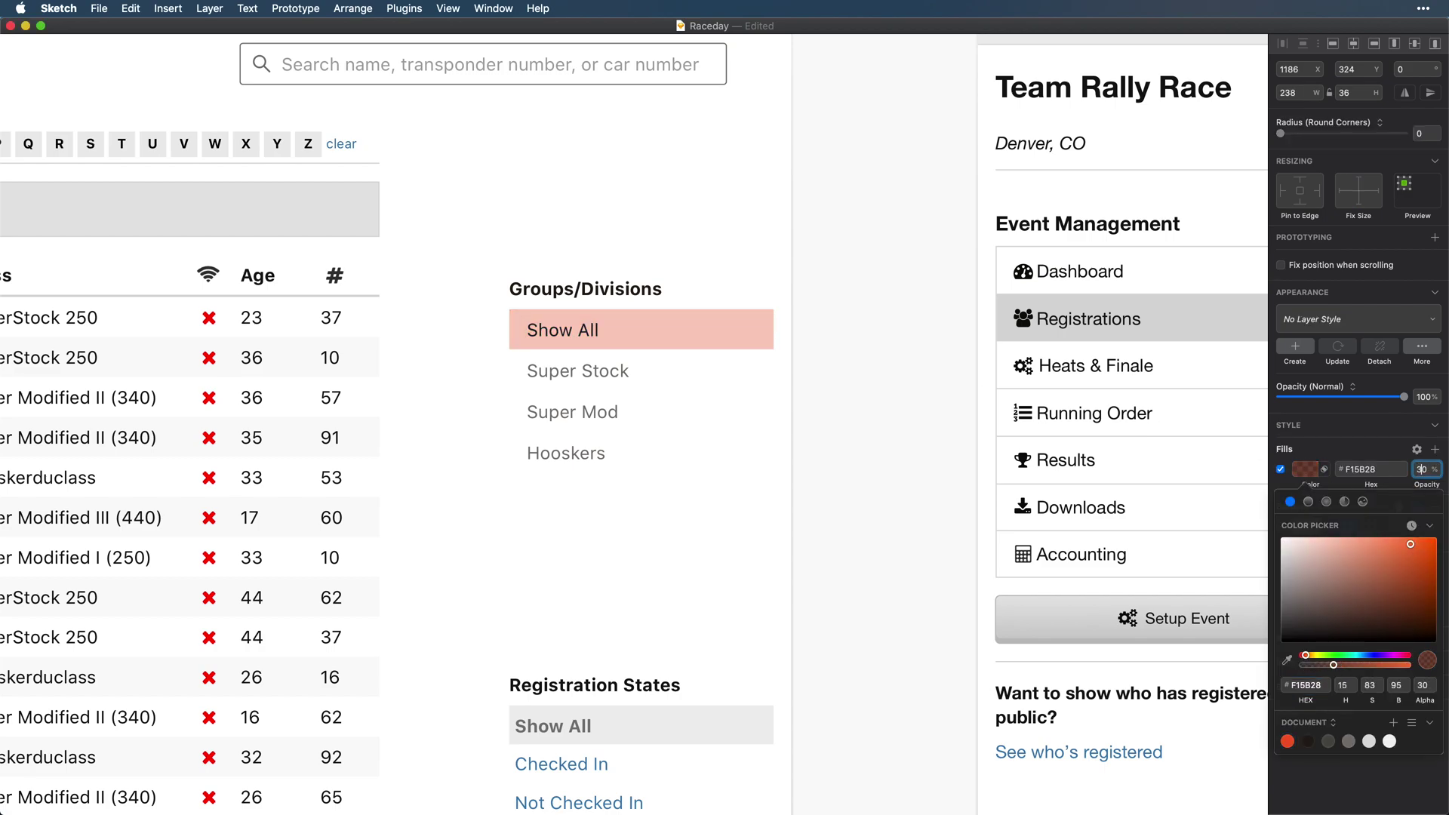
{"action": "key", "text": "shift+Down"}
{"action": "left_click", "coordinate": [1426, 134]}
{"action": "type", "text": "3"}
{"action": "left_click", "coordinate": [545, 587]}
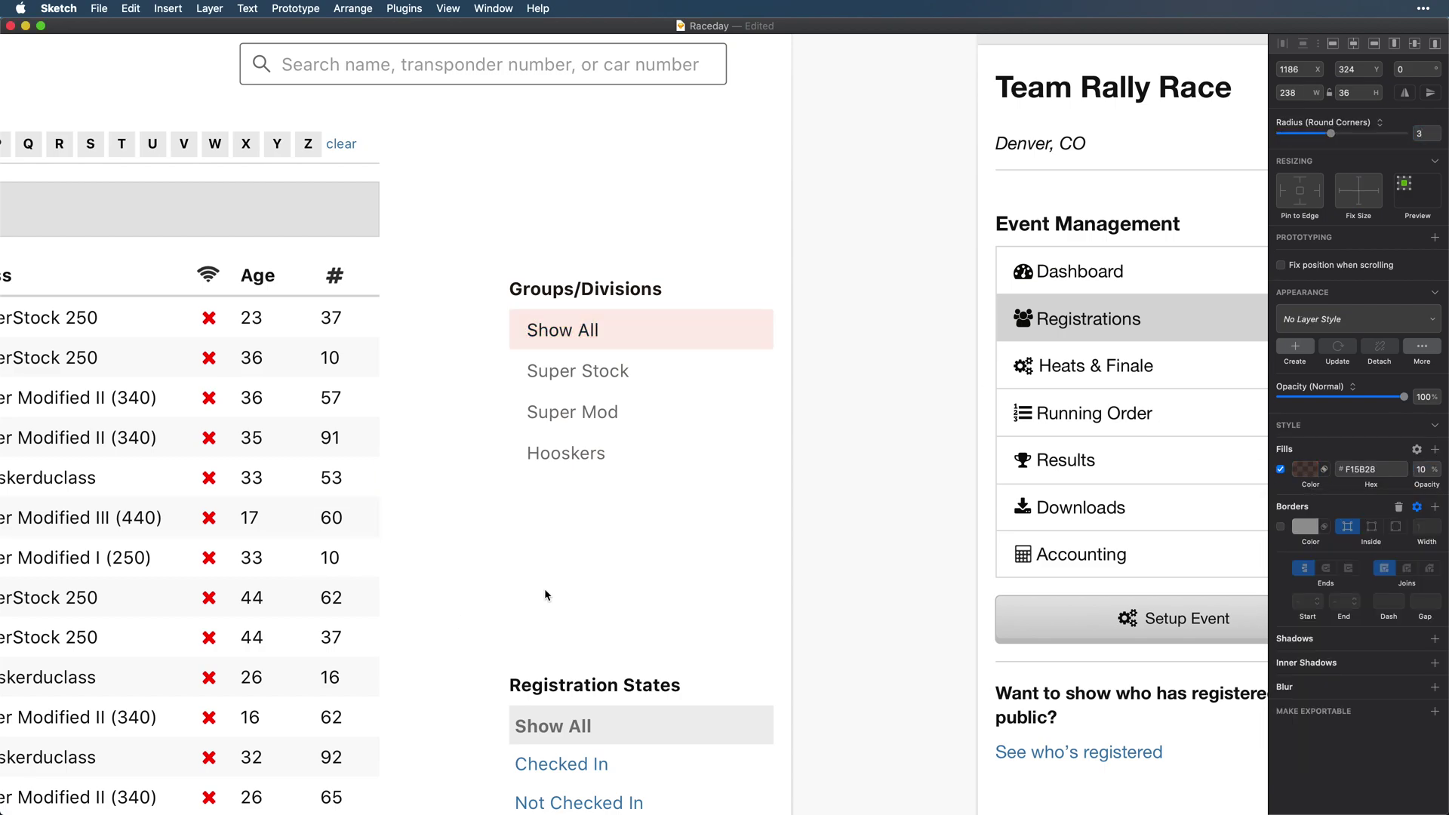
- Move the divider line from above Search Options up to just below the Hooskers option
{"action": "scroll", "coordinate": [566, 370], "scroll_direction": "down", "scroll_amount": 5}
{"action": "left_click_drag", "start_coordinate": [660, 642], "coordinate": [653, 244]}
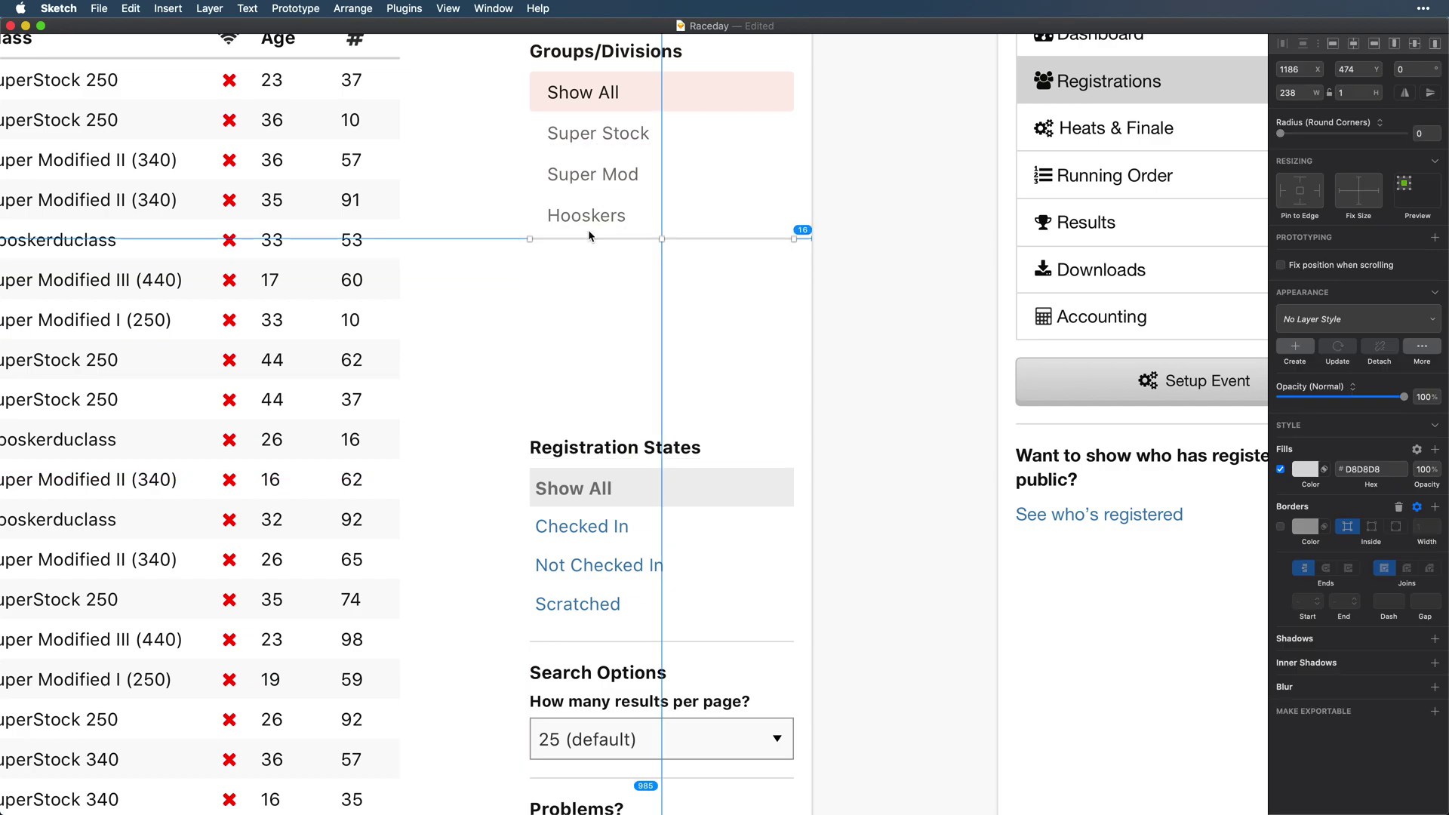
{"action": "key", "text": "Down"}
{"action": "key", "text": "Down"}
{"action": "key", "text": "Down"}
{"action": "left_click", "coordinate": [578, 370]}
- Narrow the Show All highlight and the divider below Hooskers to 210 px wide
{"action": "scroll", "coordinate": [578, 370], "scroll_direction": "up", "scroll_amount": 3}
{"action": "scroll", "coordinate": [578, 370], "scroll_direction": "down", "scroll_amount": 4}
{"action": "left_click_drag", "start_coordinate": [663, 392], "coordinate": [685, 227]}
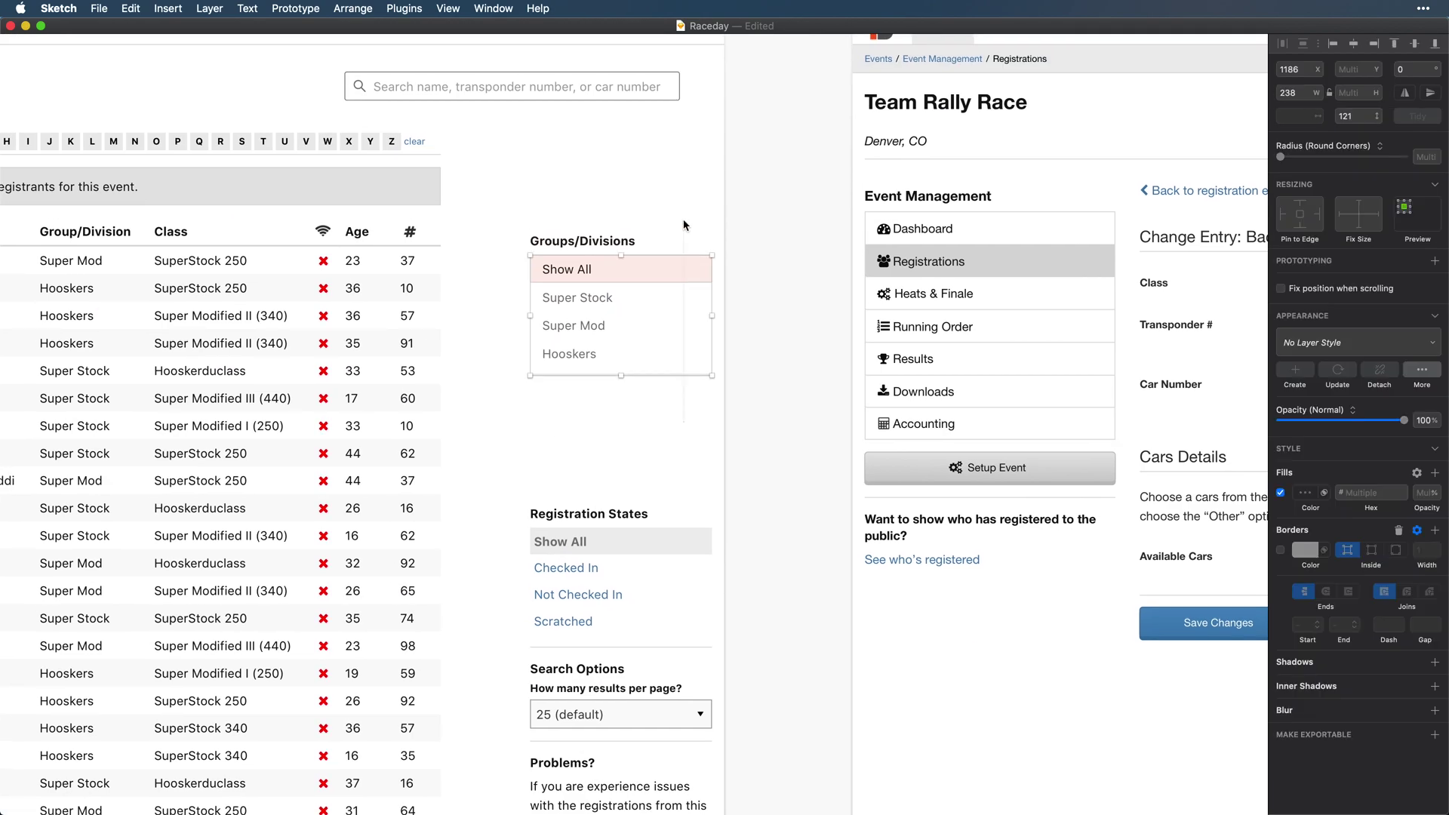
{"action": "left_click_drag", "start_coordinate": [713, 314], "coordinate": [693, 315]}
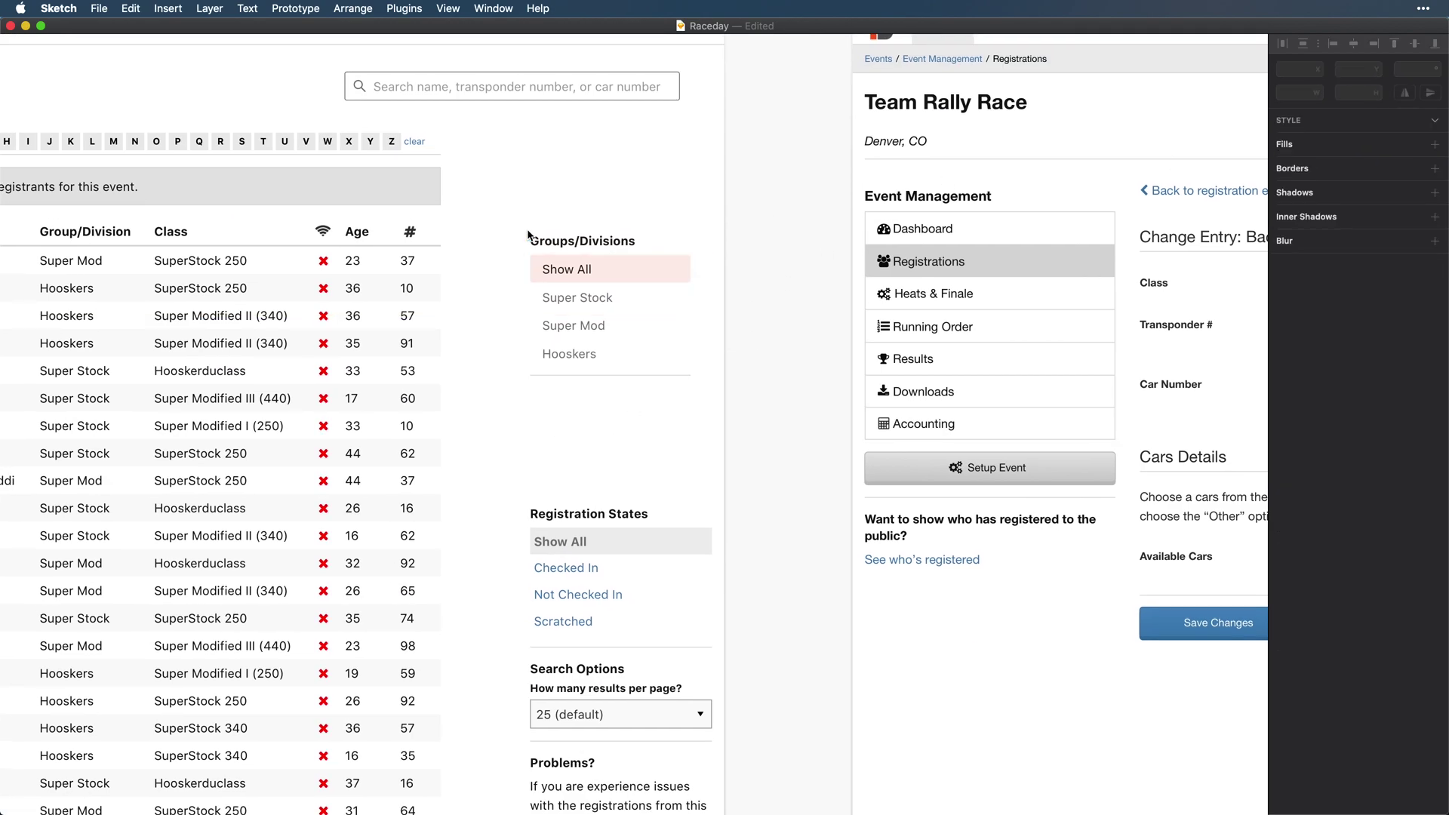
- Group the Groups/Divisions block and move it up and right, just below the search field
{"action": "left_click_drag", "start_coordinate": [527, 232], "coordinate": [702, 406]}
{"action": "key", "text": "super+g"}
{"action": "left_click_drag", "start_coordinate": [650, 350], "coordinate": [651, 170]}
{"action": "left_click", "coordinate": [719, 219]}
{"action": "scroll", "coordinate": [717, 212], "scroll_direction": "up", "scroll_amount": 2}
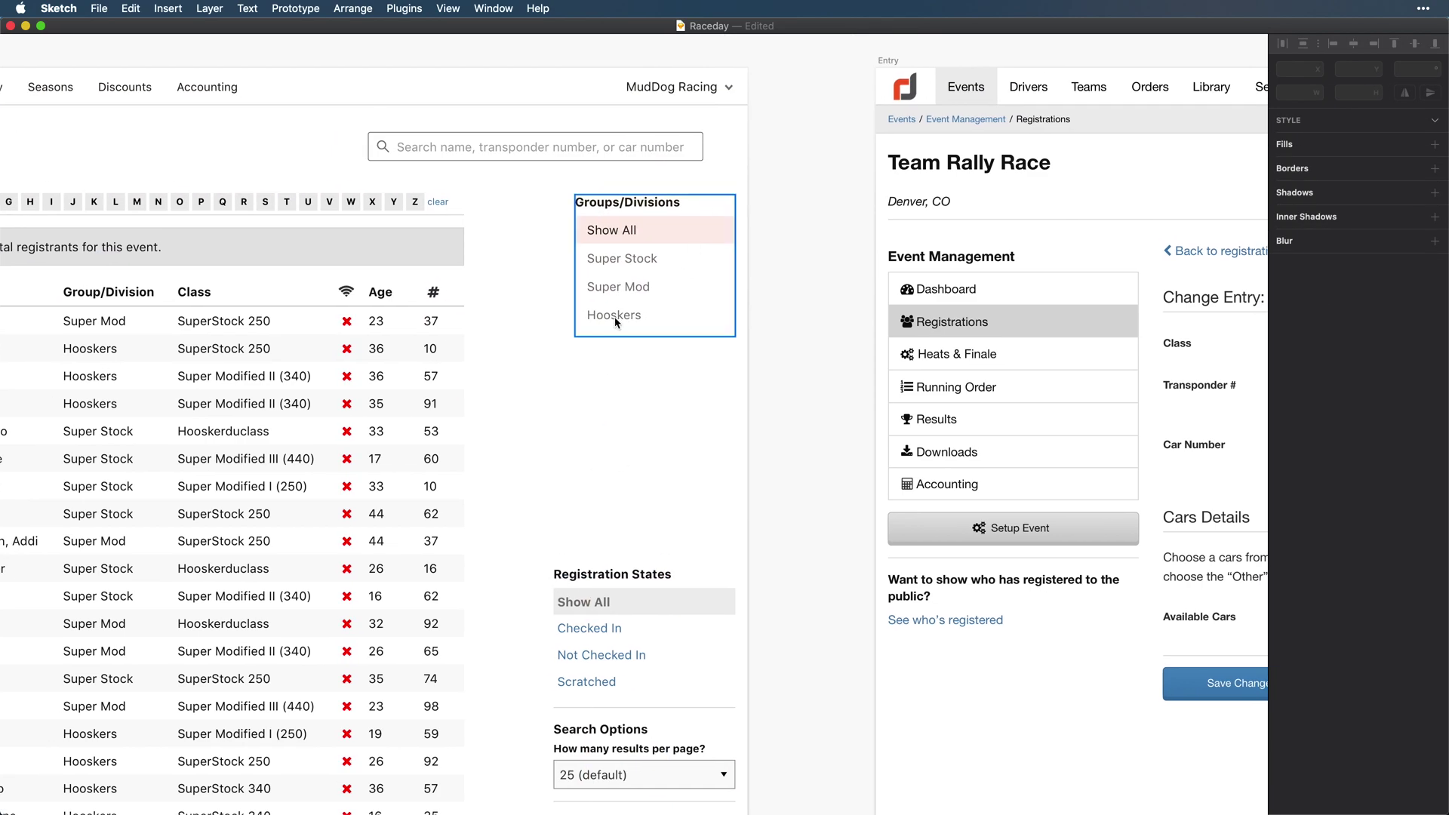
- Duplicate the Groups/Divisions group directly below itself and change the copy's heading to "Registration state"
{"action": "left_click_drag", "start_coordinate": [616, 323], "coordinate": [613, 477], "text": "alt"}
{"action": "key", "text": "Escape"}
{"action": "double_click", "coordinate": [634, 353], "text": "super"}
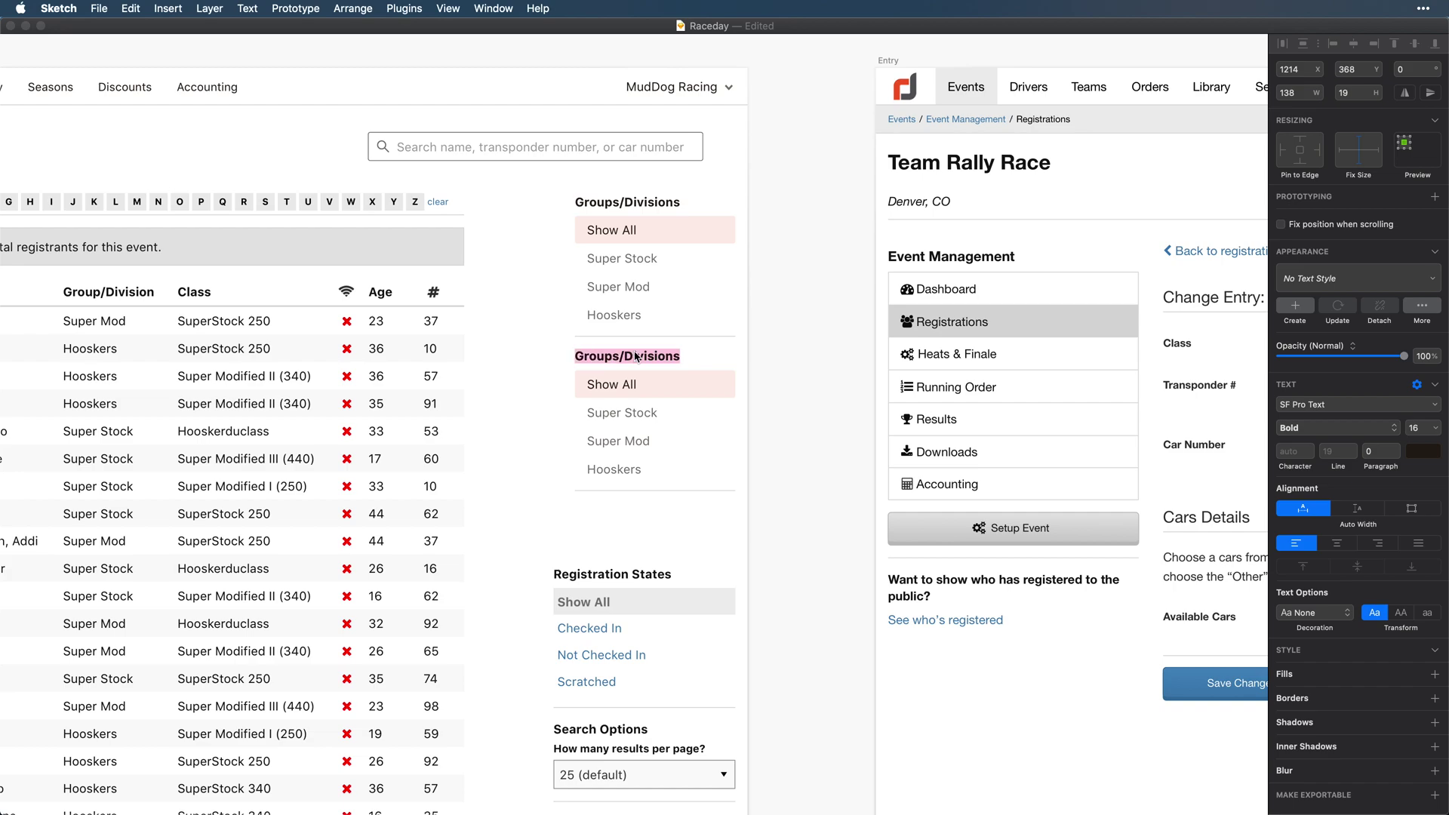
- Change the copied group's three options to "Checked in", "Not checked in" and "Scratched"
{"action": "left_click", "coordinate": [636, 413]}
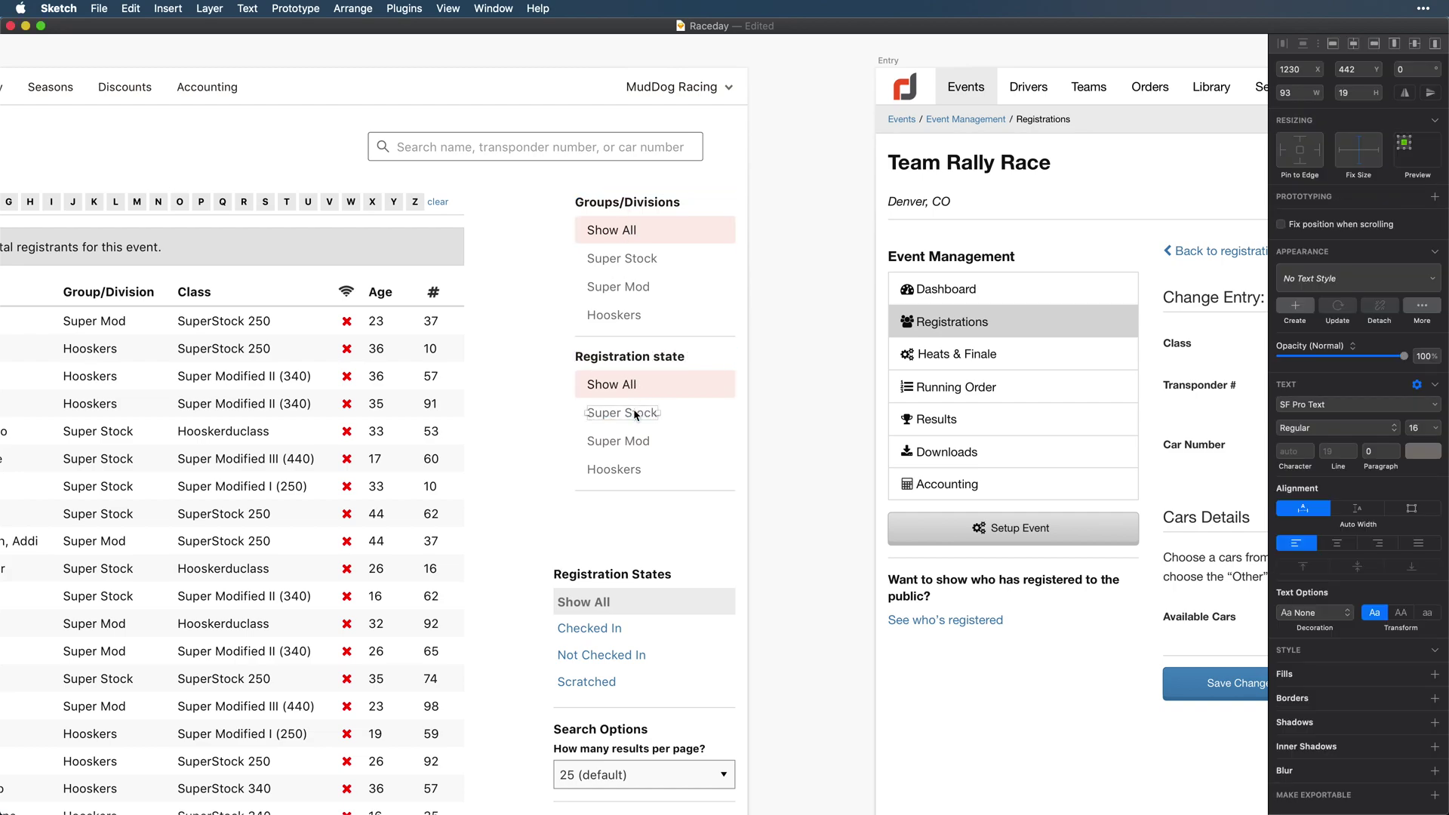
{"action": "double_click", "coordinate": [617, 440]}
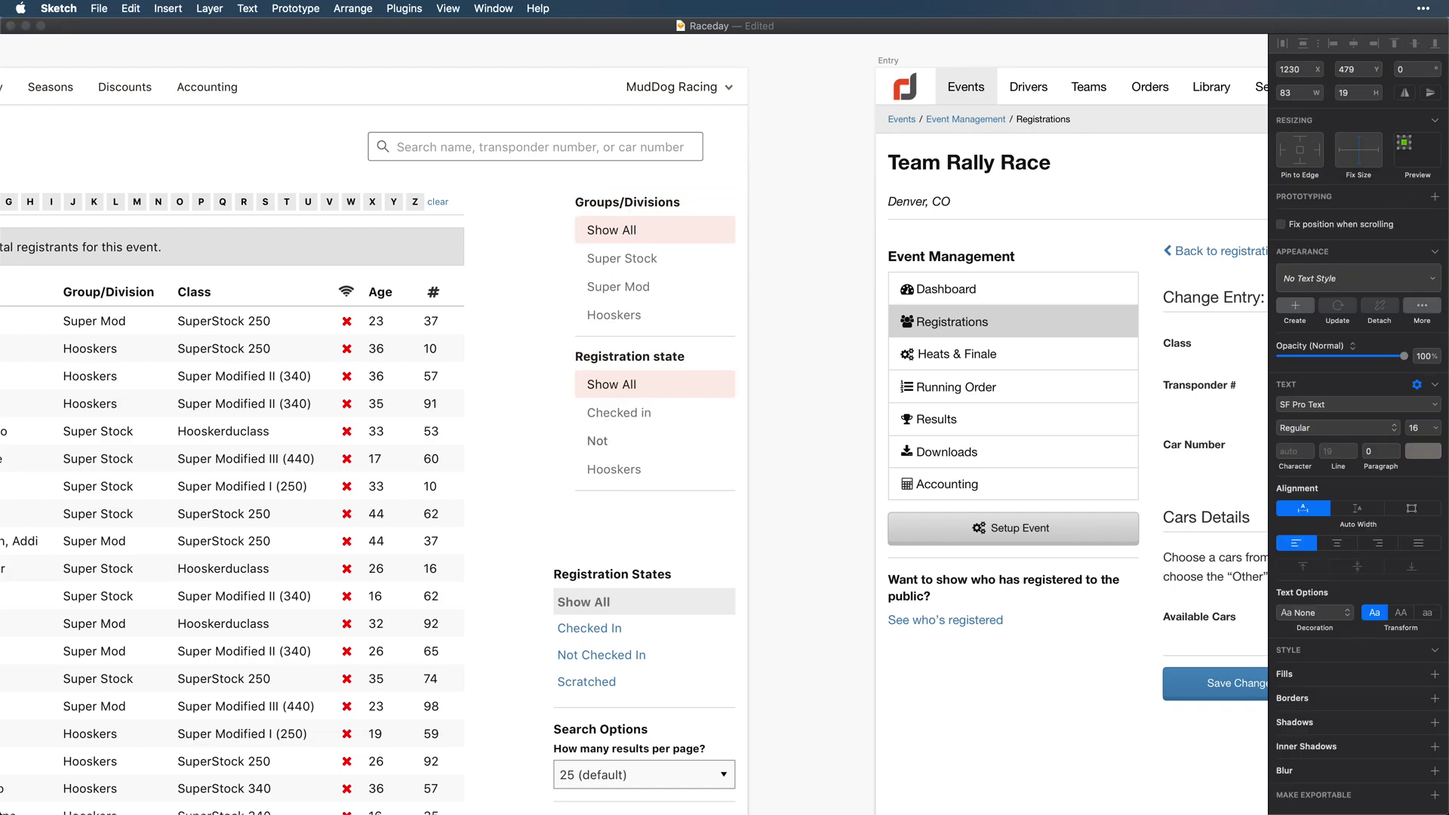
{"action": "type", "text": "d"}
{"action": "left_click", "coordinate": [545, 544]}
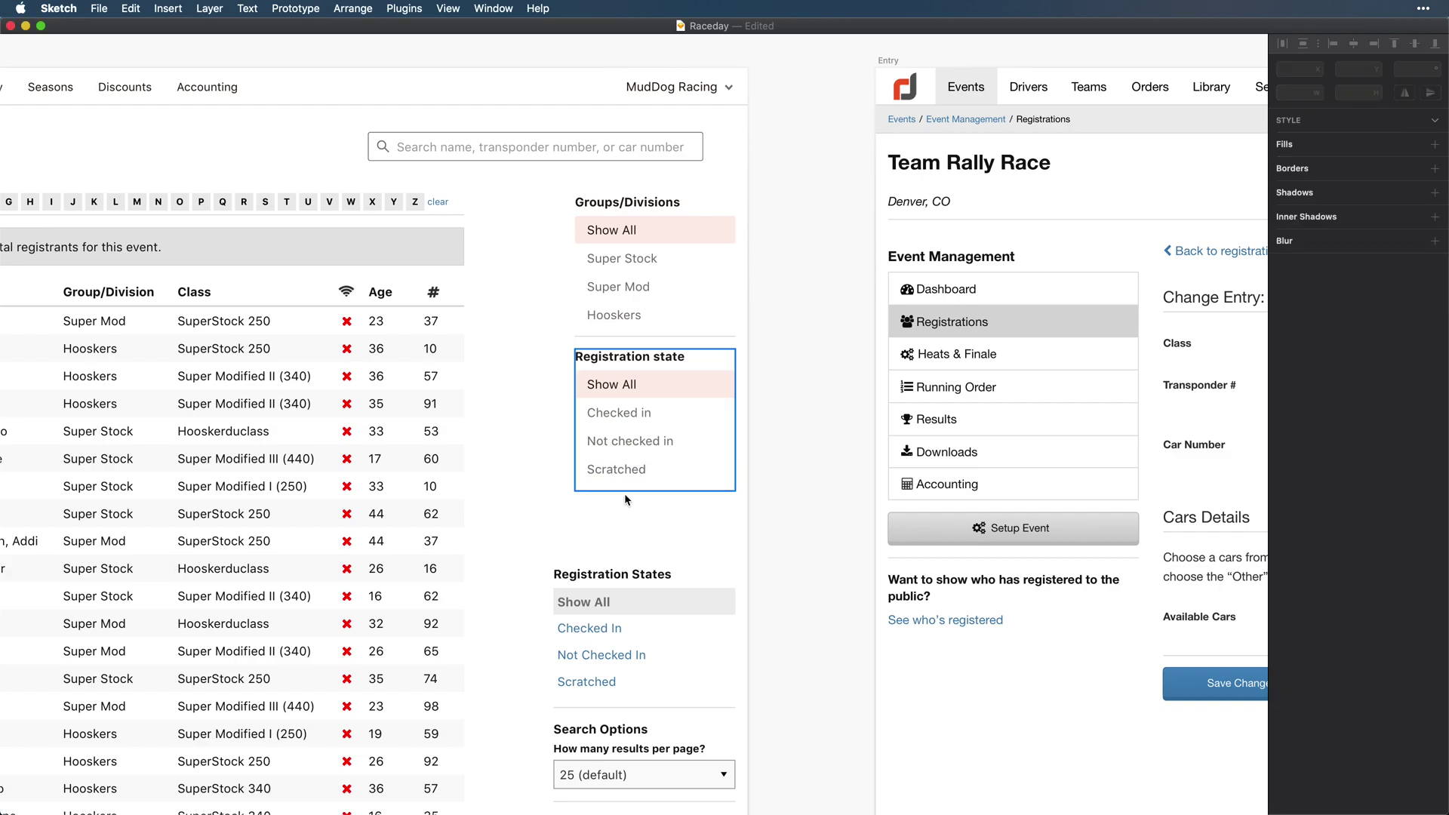
- Delete the old Registration States block together with its divider line
{"action": "scroll", "coordinate": [620, 509], "scroll_direction": "down", "scroll_amount": 5}
{"action": "left_click_drag", "start_coordinate": [589, 390], "coordinate": [771, 551]}
{"action": "key", "text": "Delete"}
{"action": "scroll", "coordinate": [771, 555], "scroll_direction": "up", "scroll_amount": 3}
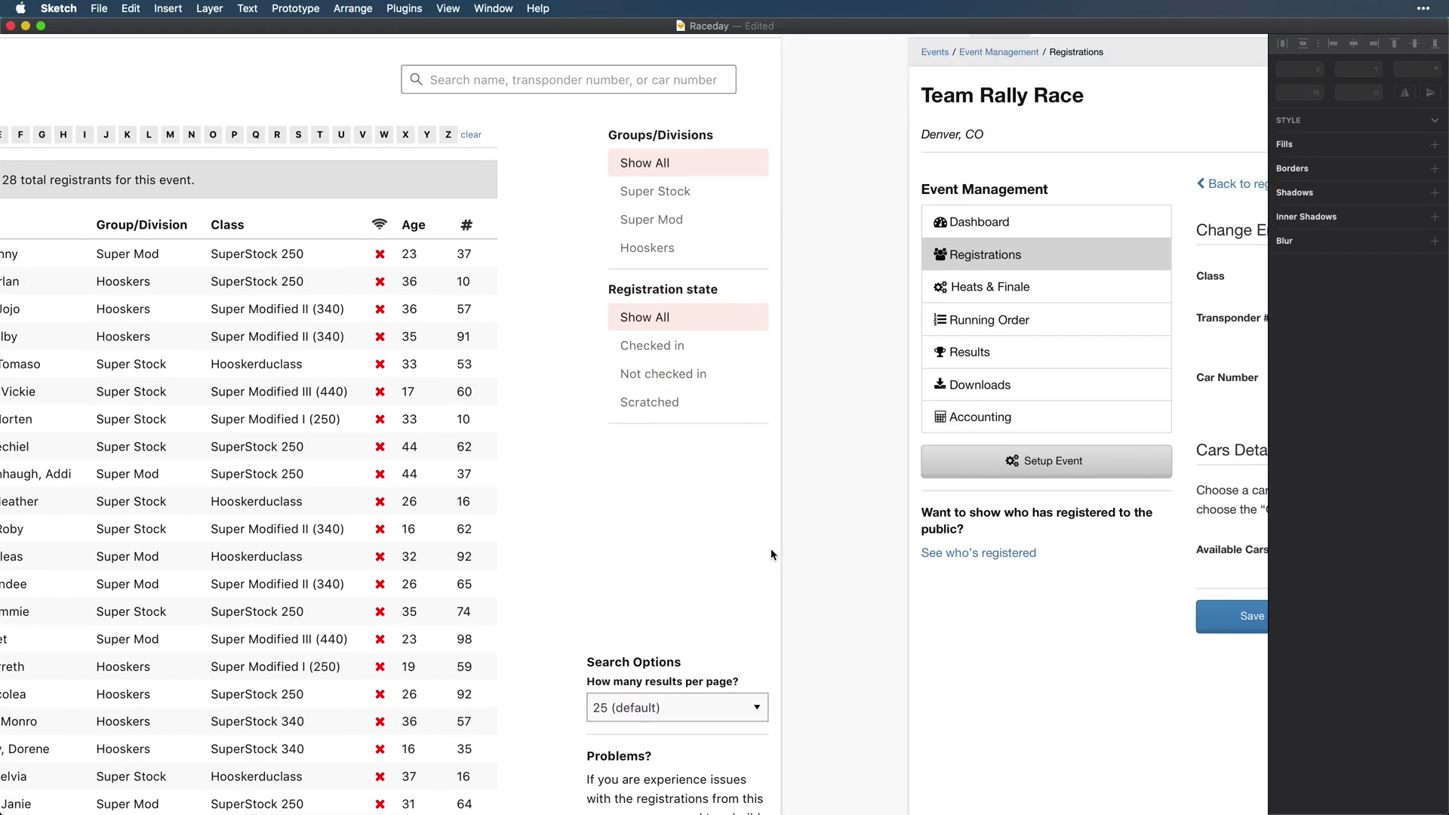
- Swap the two filter groups so that Registration state sits above Groups/Divisions
{"action": "scroll", "coordinate": [651, 434], "scroll_direction": "left", "scroll_amount": 10}
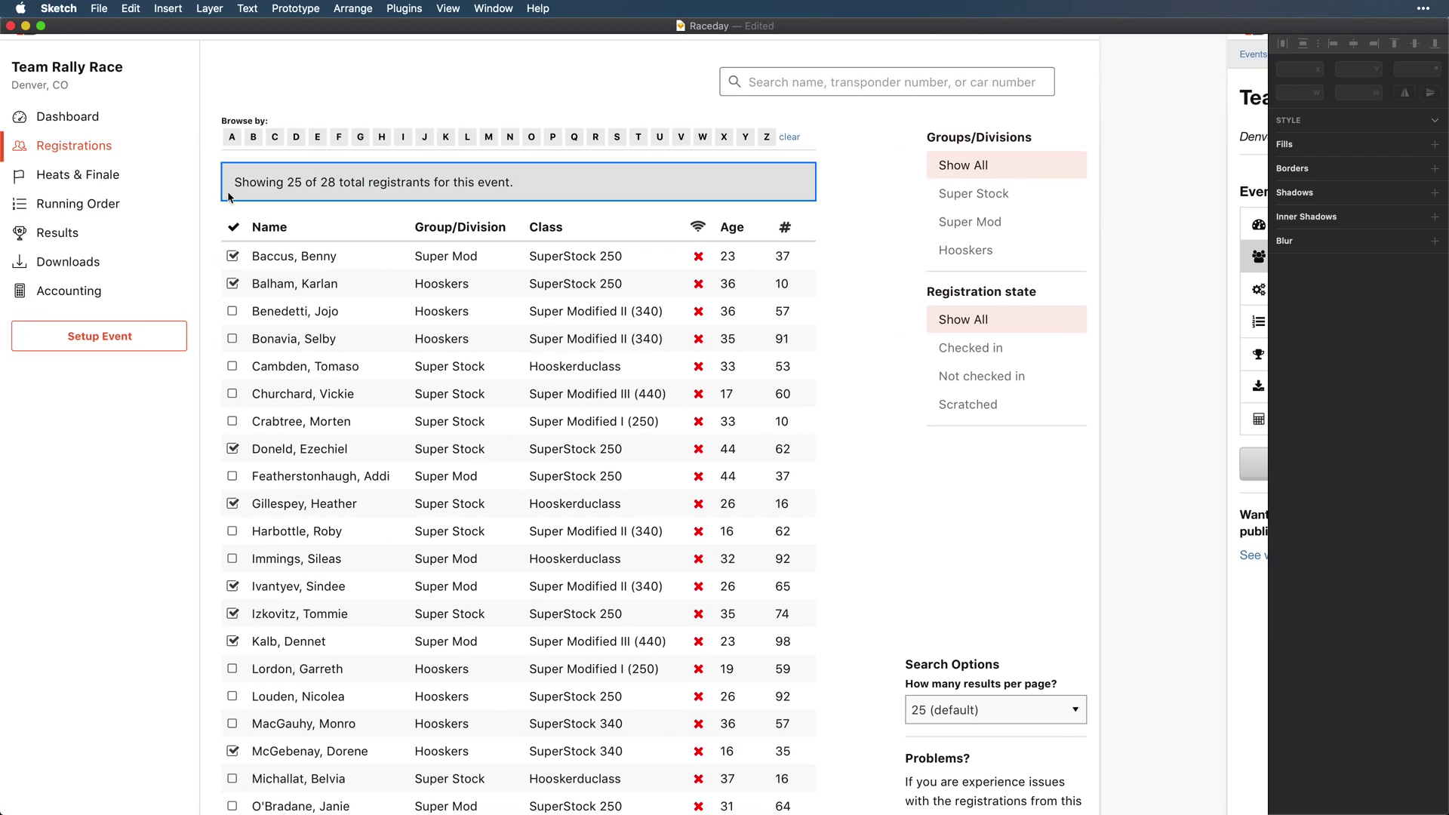
{"action": "left_click_drag", "start_coordinate": [969, 504], "coordinate": [1001, 215]}
{"action": "left_click_drag", "start_coordinate": [1006, 202], "coordinate": [1005, 357]}
{"action": "left_click", "coordinate": [964, 496]}
- Duplicate the Groups/Divisions group directly below itself and change the copy's heading to "Class"
{"action": "scroll", "coordinate": [964, 496], "scroll_direction": "down", "scroll_amount": 4}
{"action": "left_click_drag", "start_coordinate": [982, 257], "coordinate": [984, 409]}
{"action": "left_click", "coordinate": [900, 445]}
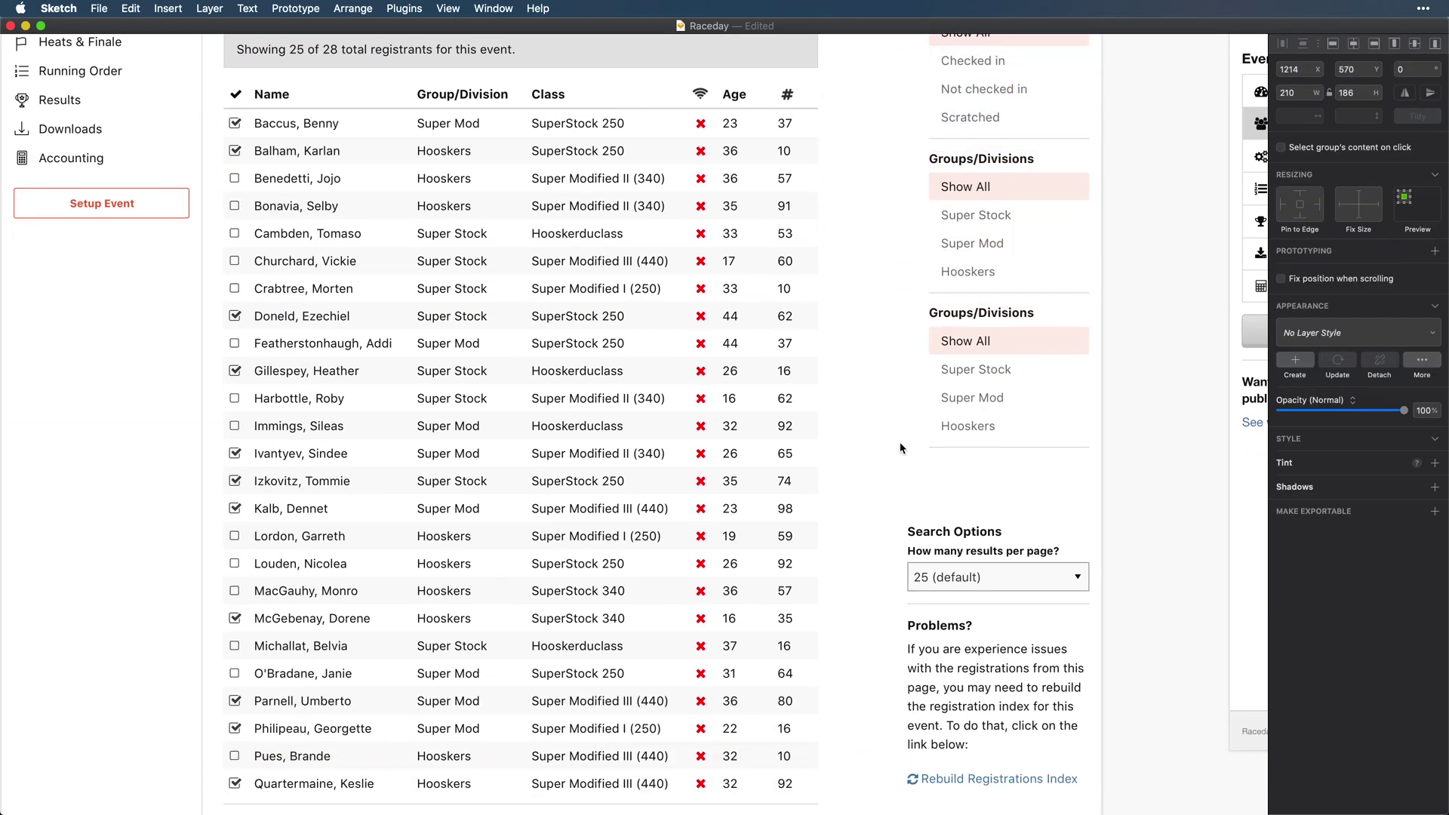
{"action": "scroll", "coordinate": [900, 445], "scroll_direction": "right", "scroll_amount": 2}
{"action": "double_click", "coordinate": [906, 308]}
{"action": "type", "text": "Class"}
{"action": "left_click", "coordinate": [815, 409]}
- Replace the Class group's first option below Show All with "Super Modified I (250)" copied from the registrants table
{"action": "double_click", "coordinate": [914, 365]}
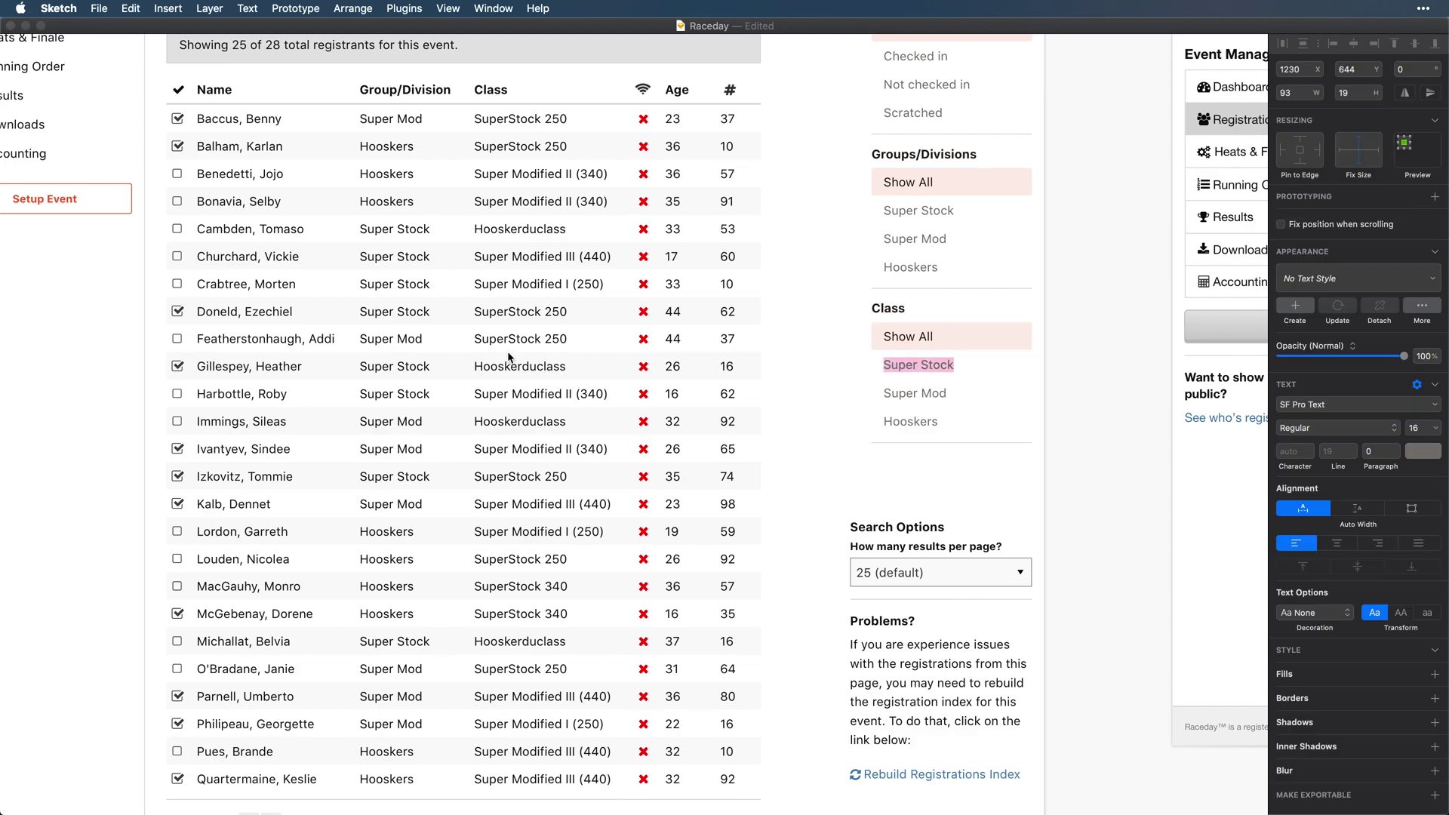
{"action": "left_click", "coordinate": [824, 461]}
{"action": "double_click", "coordinate": [542, 530]}
{"action": "key", "text": "super+c"}
{"action": "left_click", "coordinate": [819, 453]}
{"action": "double_click", "coordinate": [921, 365]}
{"action": "key", "text": "super+v"}
{"action": "left_click", "coordinate": [898, 456]}
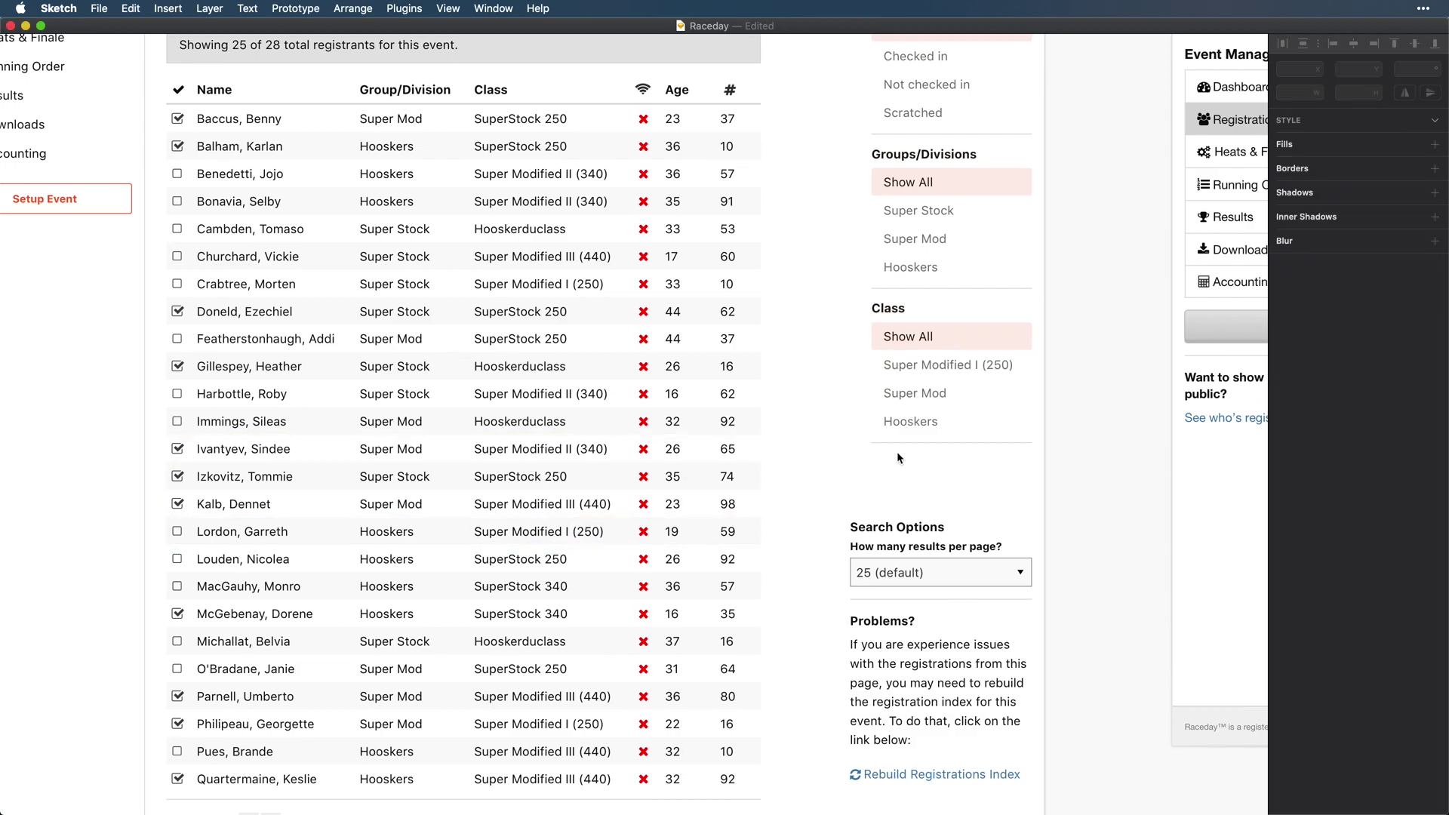
- Replace the Class group's remaining two options with "Super Modified II (340)" and "Super Modified III (440)" copied from the table
{"action": "double_click", "coordinate": [539, 393]}
{"action": "key", "text": "super+c"}
{"action": "double_click", "coordinate": [914, 393]}
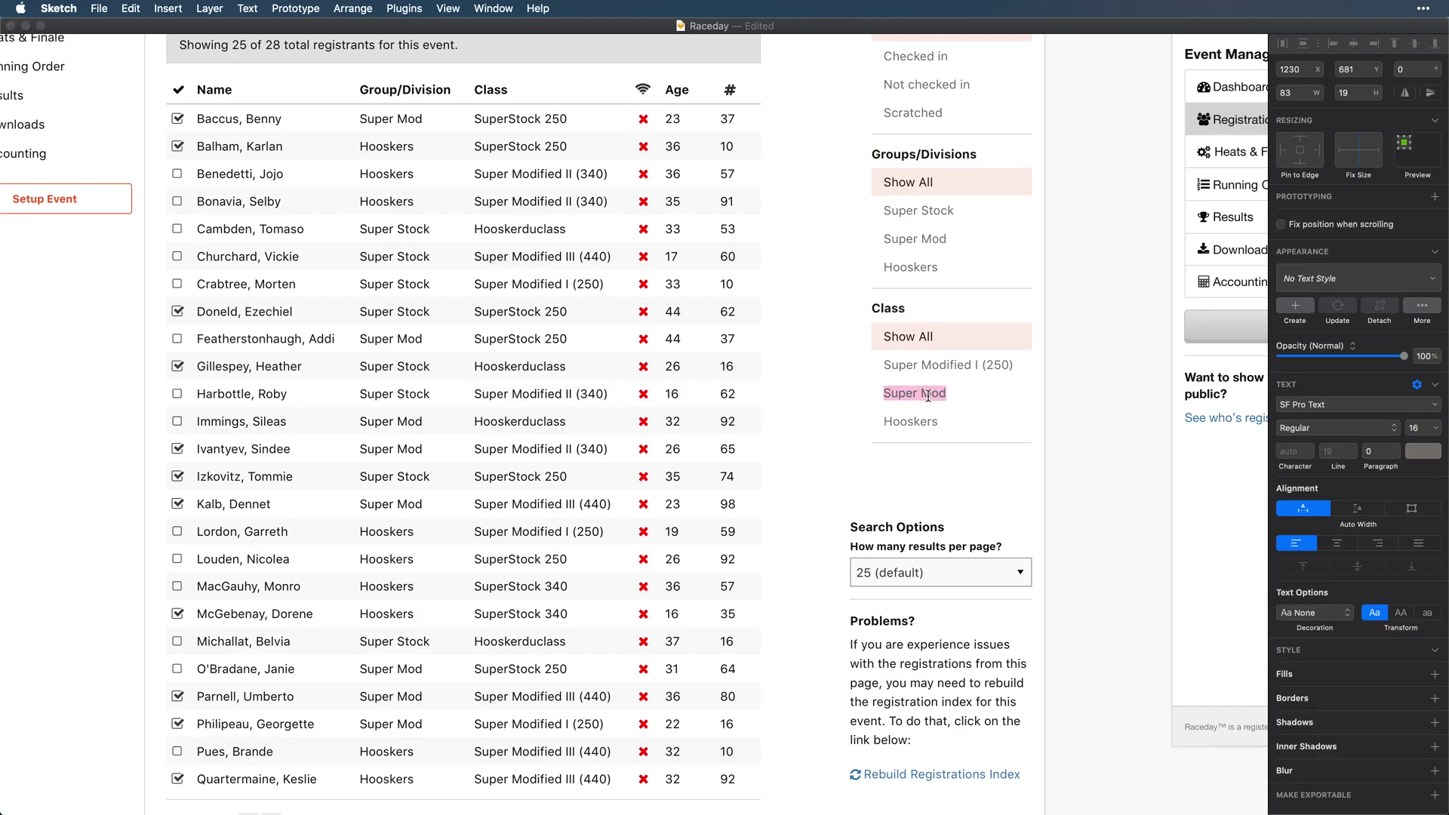
{"action": "key", "text": "super+v"}
{"action": "double_click", "coordinate": [539, 504]}
{"action": "key", "text": "super+c"}
{"action": "double_click", "coordinate": [911, 421]}
{"action": "key", "text": "super+v"}
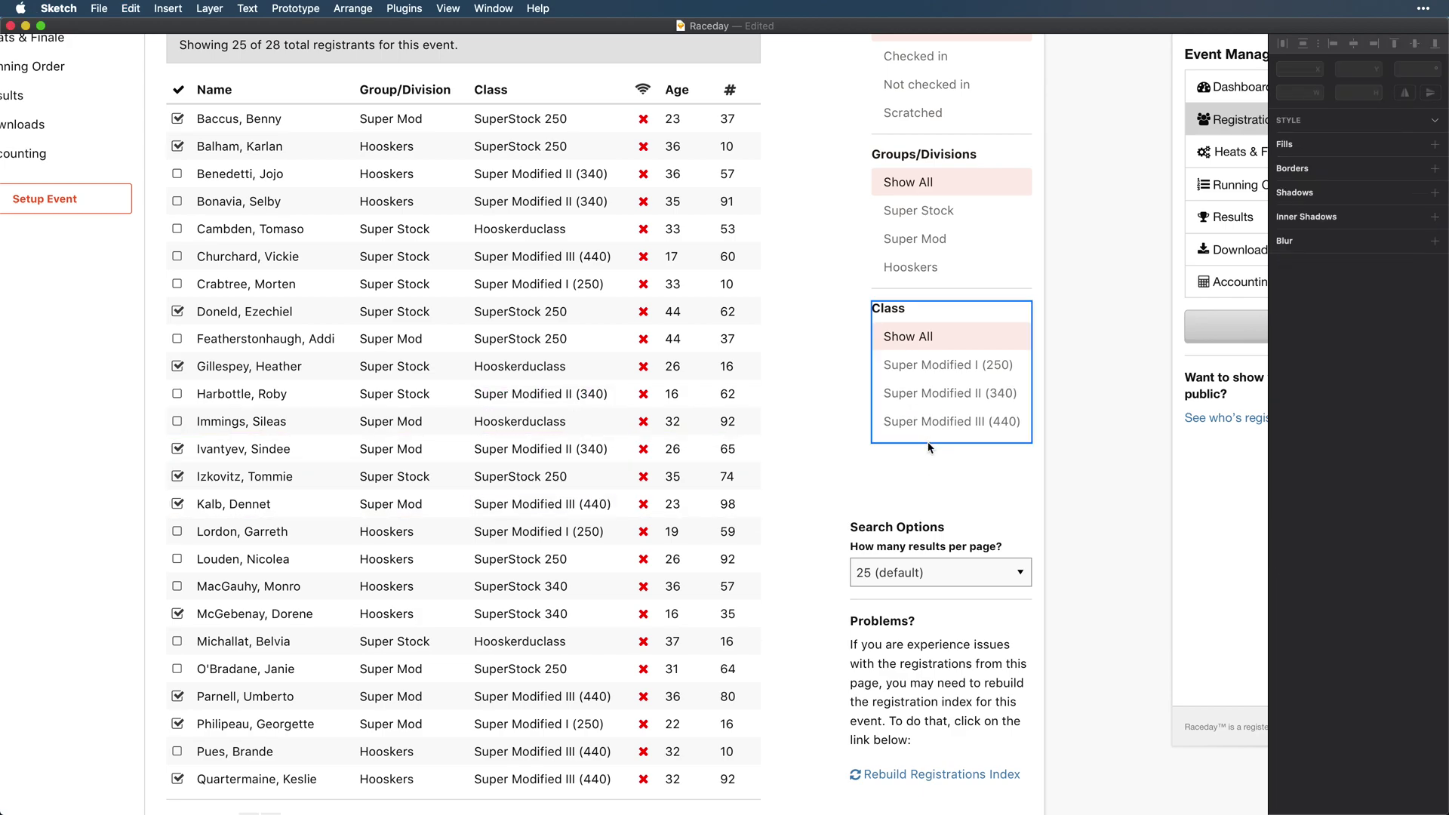
- Duplicate the last two Class options directly below and change the copies to "SuperStock 250" and "SuperStock 340" from the table
{"action": "left_click", "coordinate": [917, 423]}
{"action": "left_click", "coordinate": [919, 398], "text": "shift"}
{"action": "left_click_drag", "start_coordinate": [919, 399], "coordinate": [918, 456]}
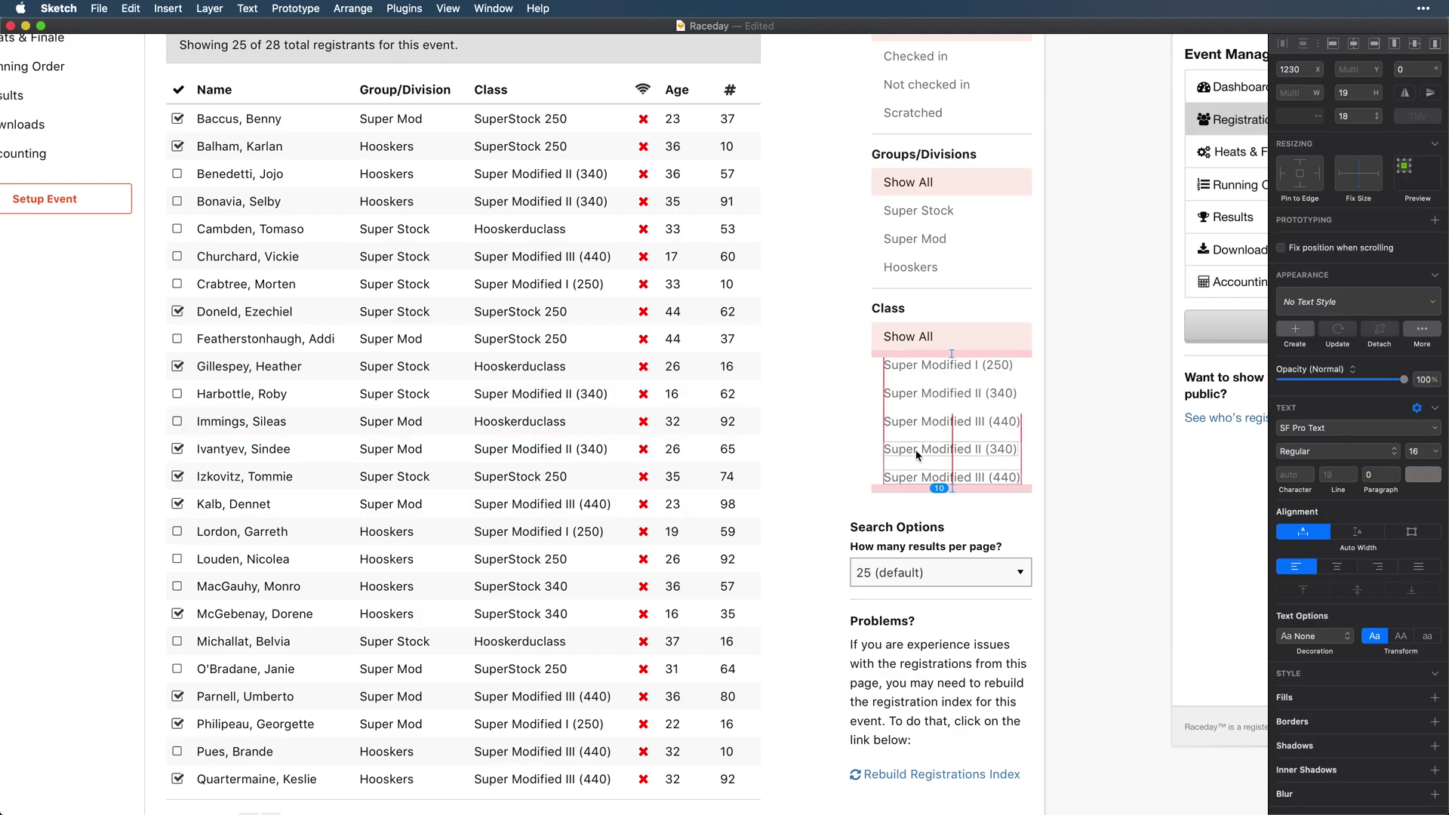
{"action": "left_click", "coordinate": [765, 450]}
{"action": "double_click", "coordinate": [521, 559]}
{"action": "key", "text": "super+c"}
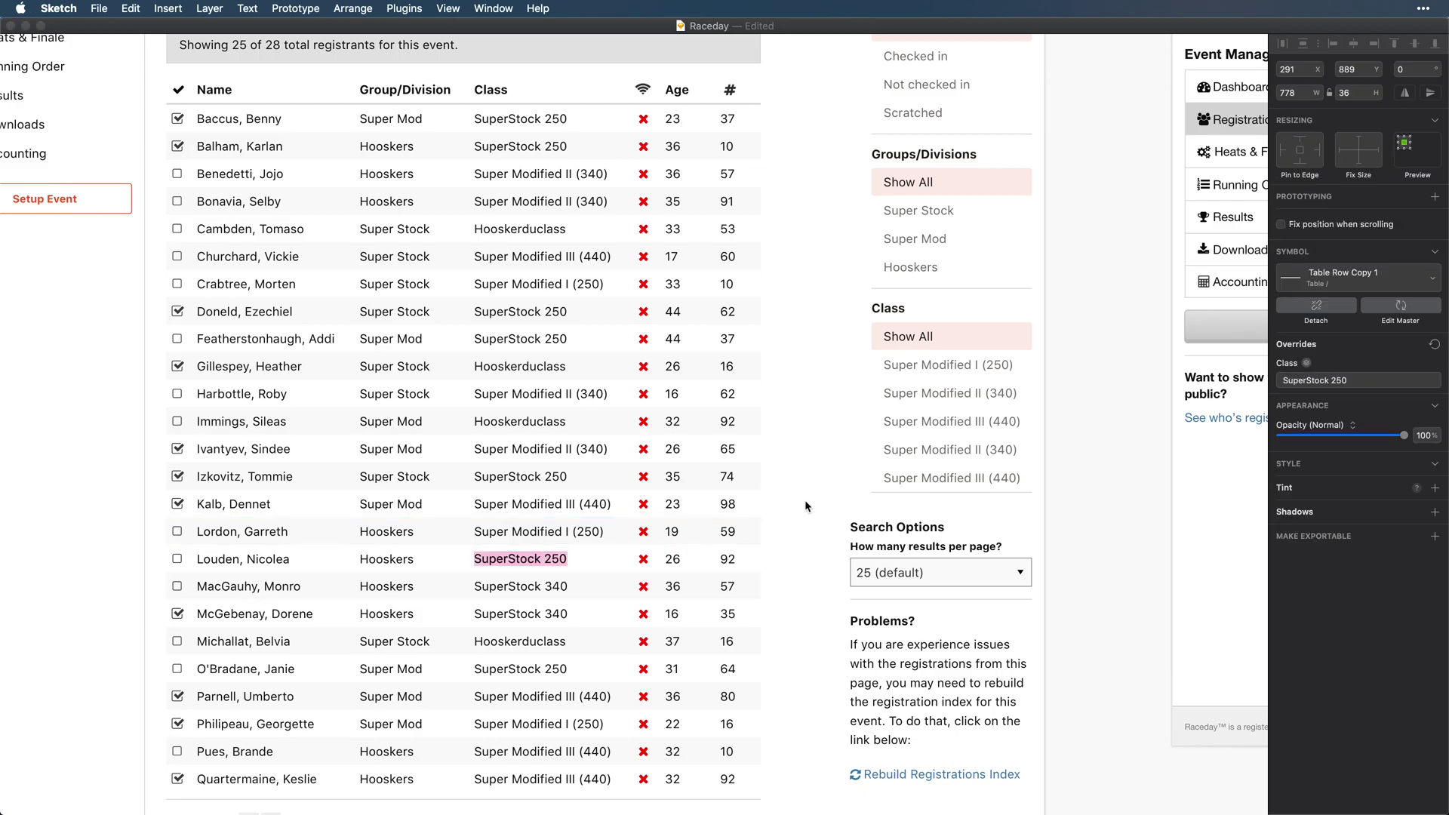
{"action": "double_click", "coordinate": [942, 449]}
{"action": "key", "text": "super+v"}
{"action": "double_click", "coordinate": [513, 610]}
{"action": "key", "text": "super+c"}
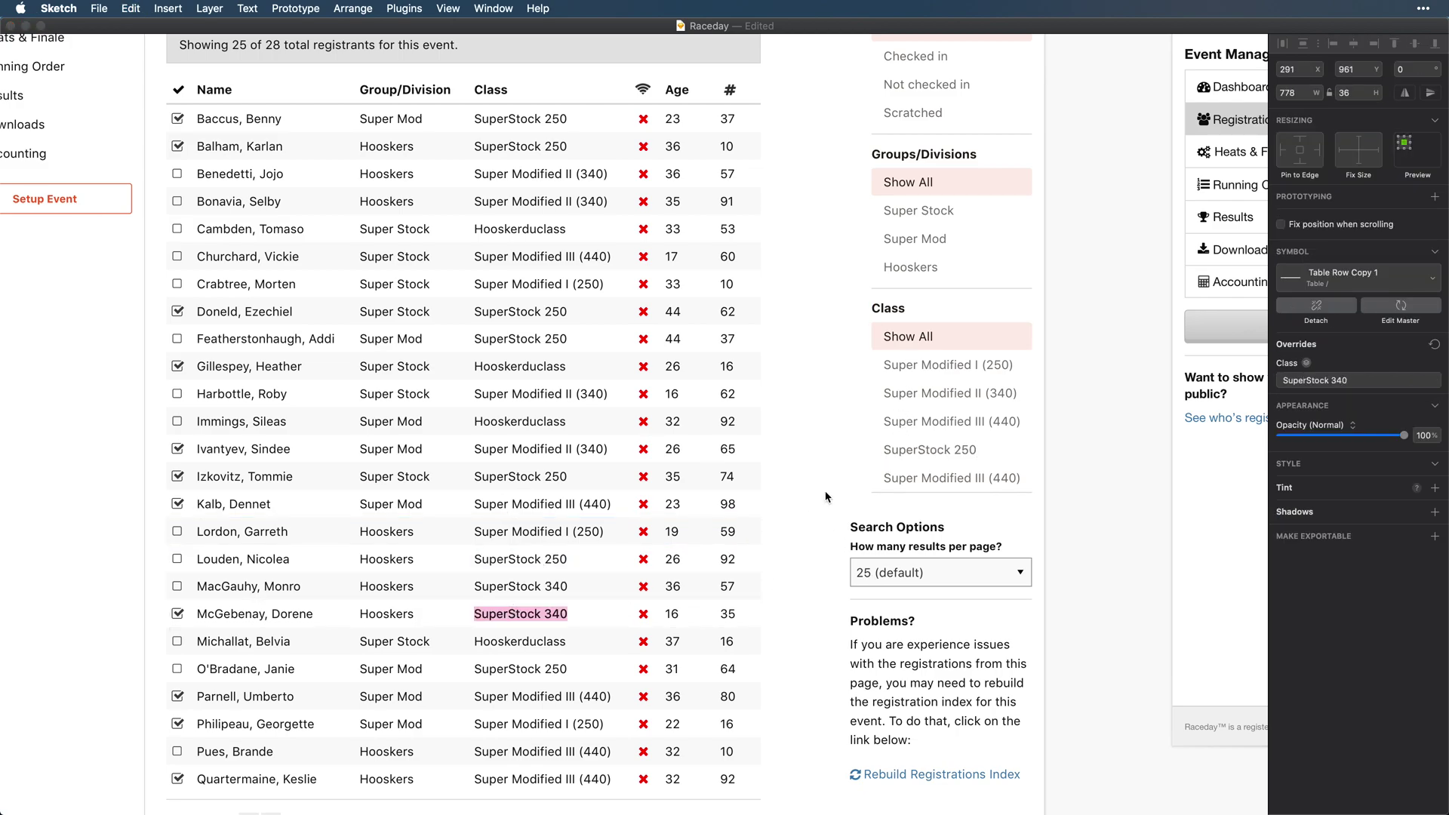
{"action": "double_click", "coordinate": [937, 478]}
{"action": "key", "text": "super+v"}
{"action": "left_click", "coordinate": [889, 492]}
- Move the Search Options and Problems? blocks further down and lower the Class group's divider to make room for another row
{"action": "scroll", "coordinate": [889, 492], "scroll_direction": "down", "scroll_amount": 5}
{"action": "left_click_drag", "start_coordinate": [819, 229], "coordinate": [969, 609]}
{"action": "key", "text": "Escape"}
{"action": "scroll", "coordinate": [915, 281], "scroll_direction": "up", "scroll_amount": 3}
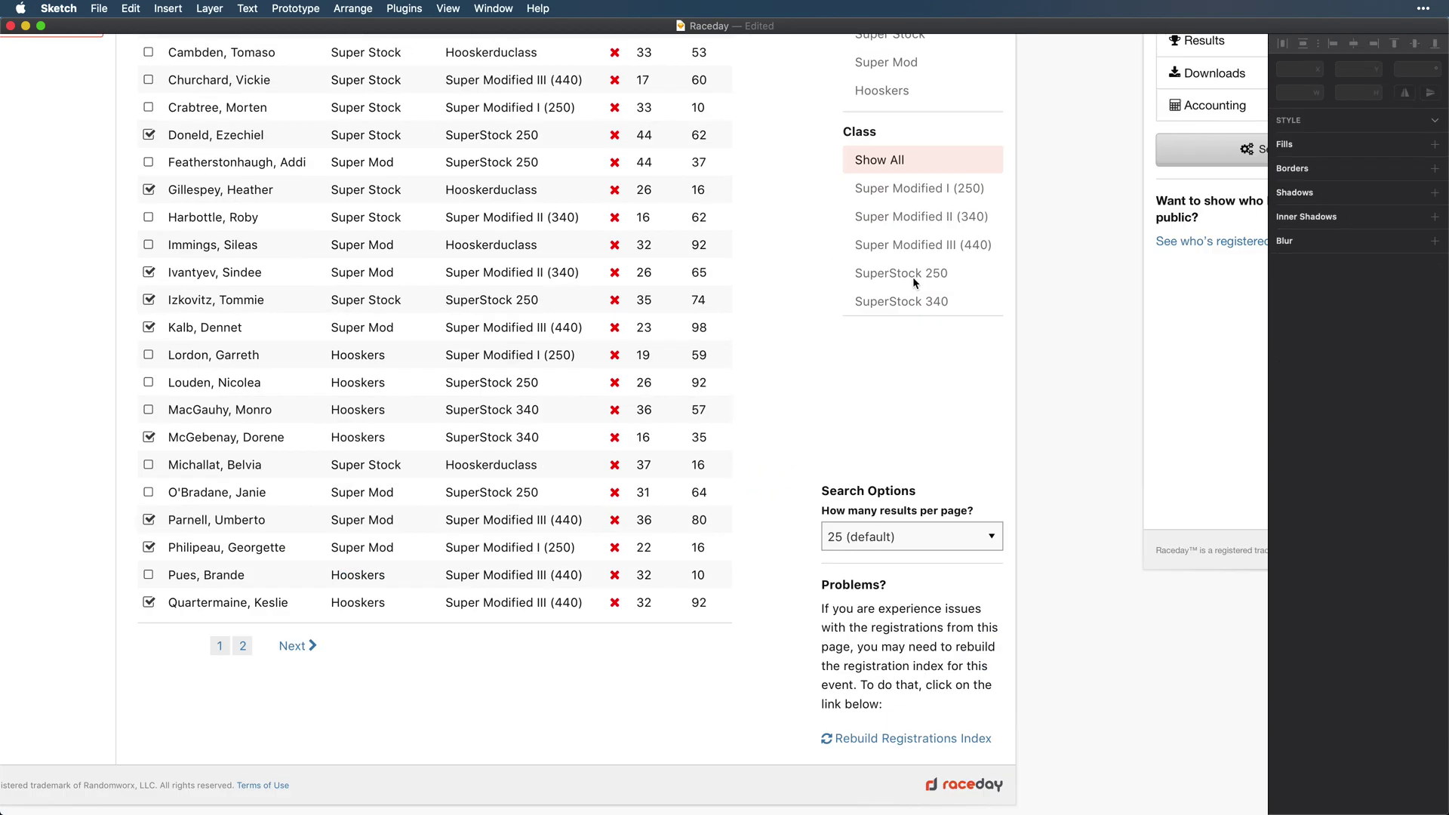
{"action": "scroll", "coordinate": [914, 282], "scroll_direction": "up", "scroll_amount": 5}
{"action": "left_click_drag", "start_coordinate": [908, 520], "coordinate": [909, 577]}
{"action": "key", "text": "Escape"}
{"action": "left_click", "coordinate": [831, 518]}
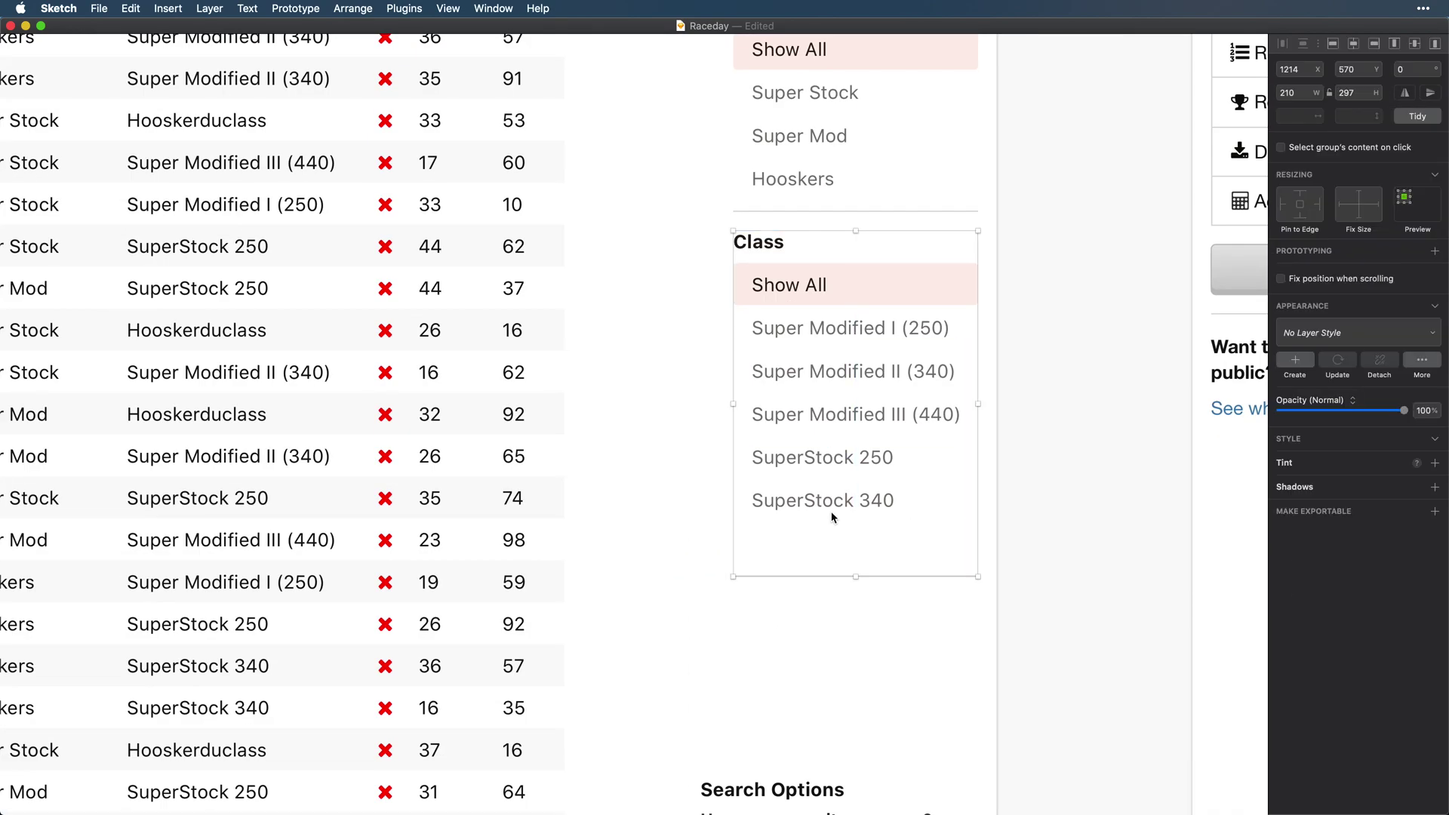
- Insert the Plus icon symbol below the SuperStock 340 option, aligned with the start of the option labels
{"action": "left_click", "coordinate": [822, 633]}
{"action": "key", "text": "c"}
{"action": "left_click", "coordinate": [764, 542]}
{"action": "key", "text": "Down"}
{"action": "key", "text": "Down"}
{"action": "key", "text": "Down"}
{"action": "key", "text": "Down"}
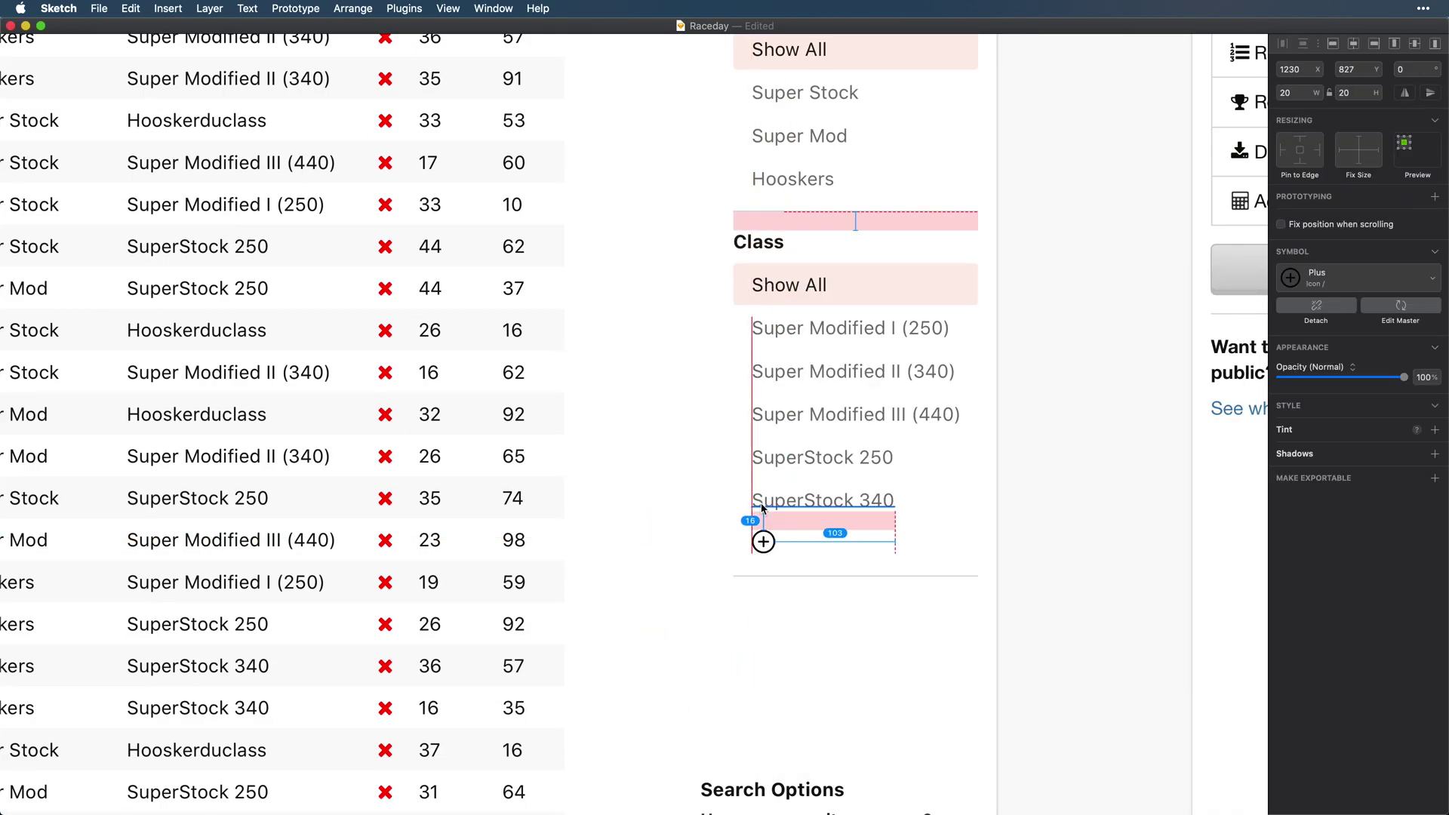
- Copy the SuperStock 340 label beside the plus icon and turn it into a bold red "Show more" link
{"action": "left_click_drag", "start_coordinate": [762, 507], "coordinate": [772, 545]}
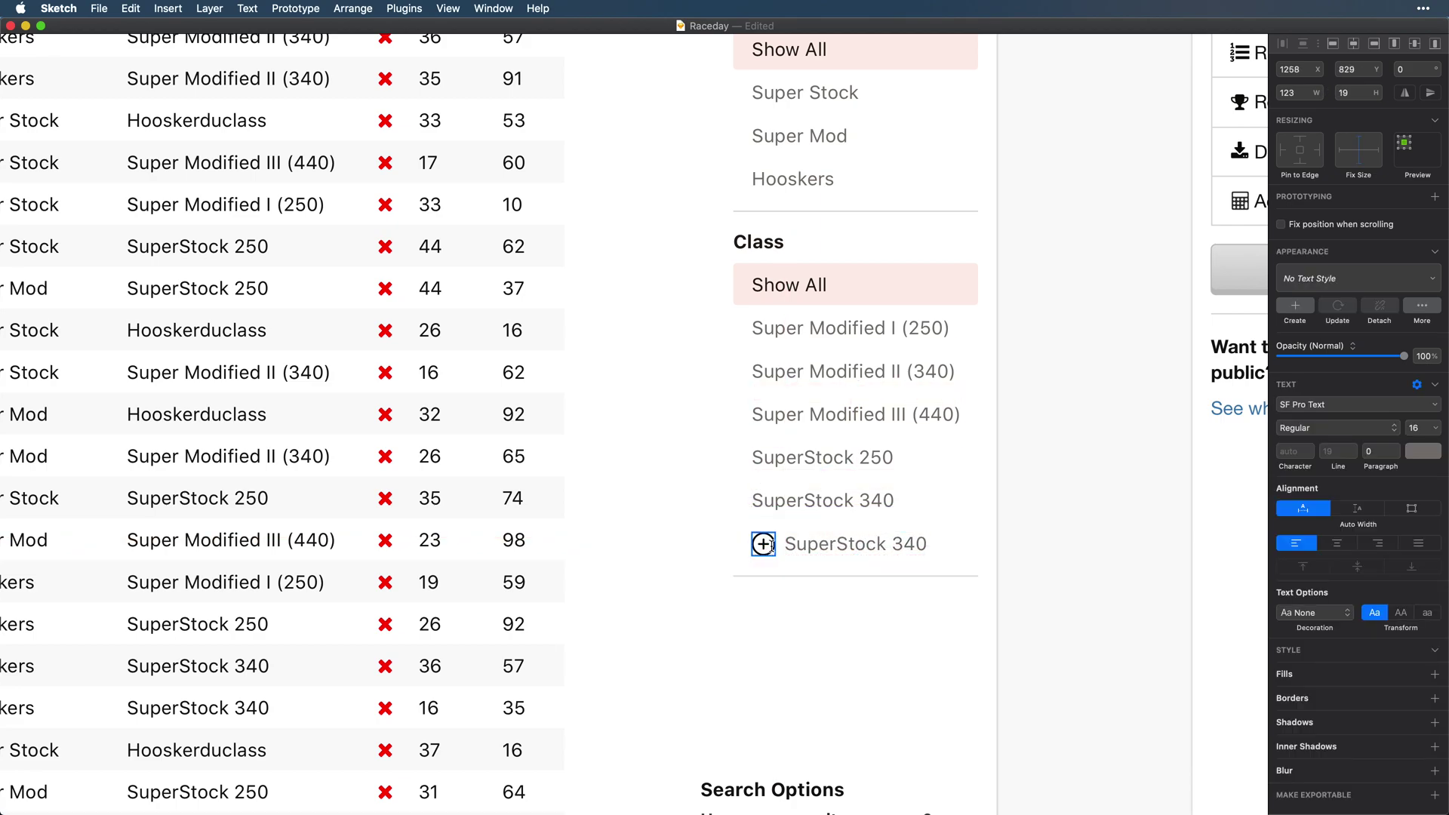
{"action": "key", "text": "Escape"}
{"action": "left_click", "coordinate": [1410, 452]}
{"action": "left_click", "coordinate": [1288, 696]}
{"action": "left_click", "coordinate": [930, 695]}
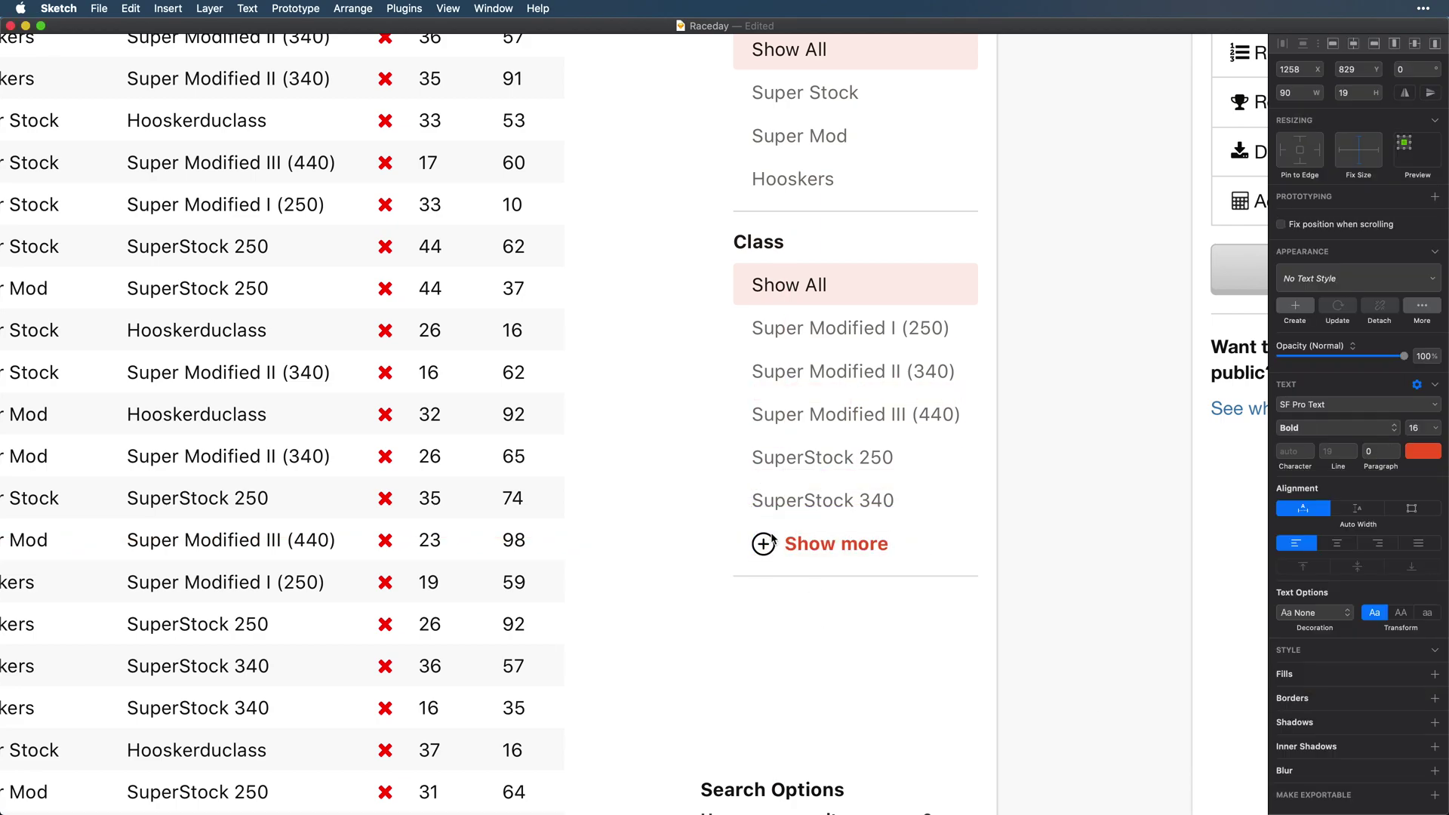
- Tint the plus icon with the same red as the Show more label
{"action": "left_click", "coordinate": [765, 543]}
{"action": "left_click", "coordinate": [1432, 429]}
{"action": "left_click", "coordinate": [1305, 450]}
{"action": "left_click", "coordinate": [1288, 695]}
{"action": "left_click", "coordinate": [930, 695]}
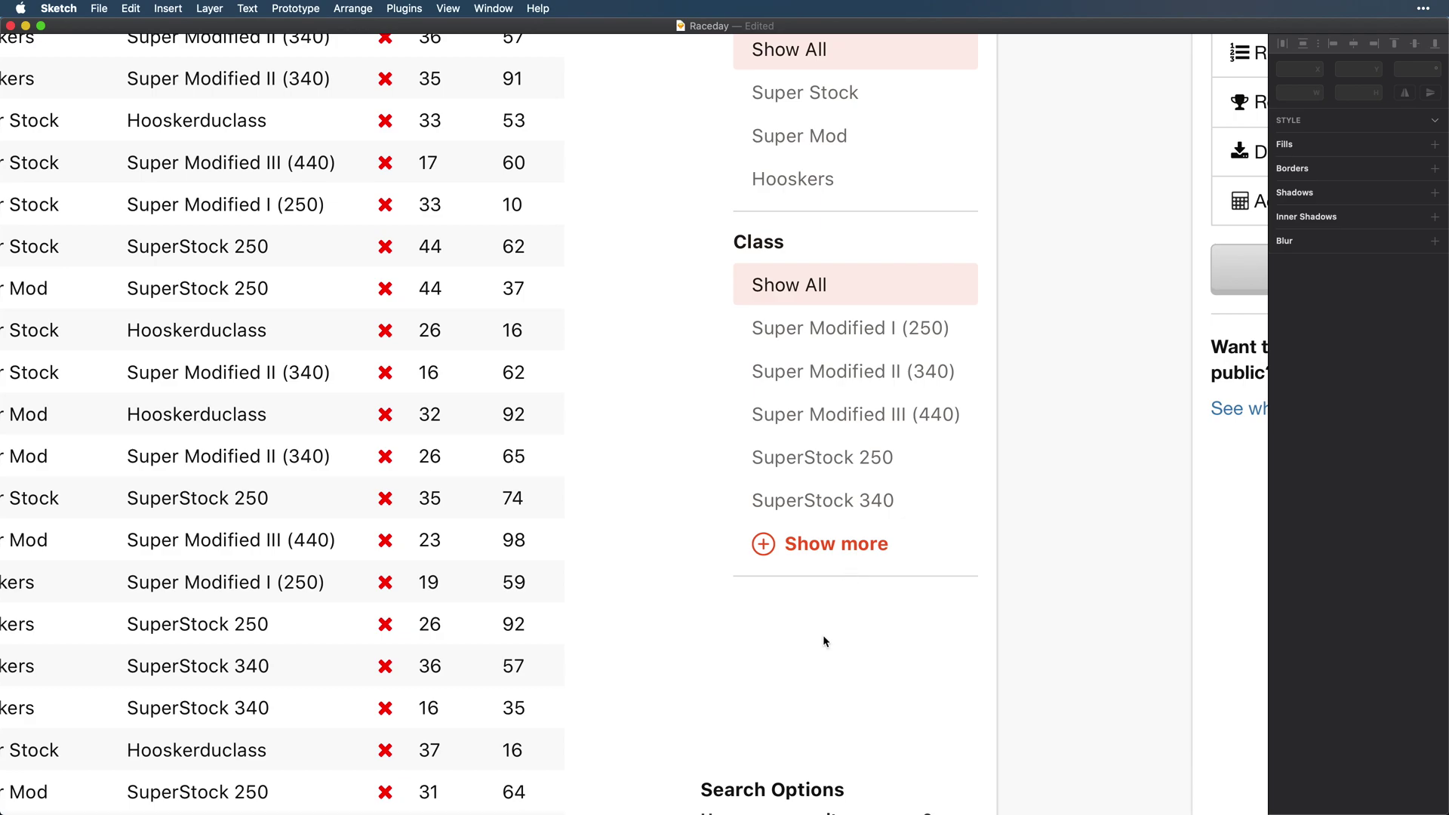
- Group the Class filter's contents together with the Show more row
{"action": "left_click_drag", "start_coordinate": [713, 606], "coordinate": [963, 242]}
{"action": "key", "text": "super+g"}
{"action": "key", "text": "Escape"}
- Reorder the Groups/Divisions options alphabetically as Hooskers, Super Mod and Super Stock
{"action": "scroll", "coordinate": [773, 566], "scroll_direction": "up", "scroll_amount": 6}
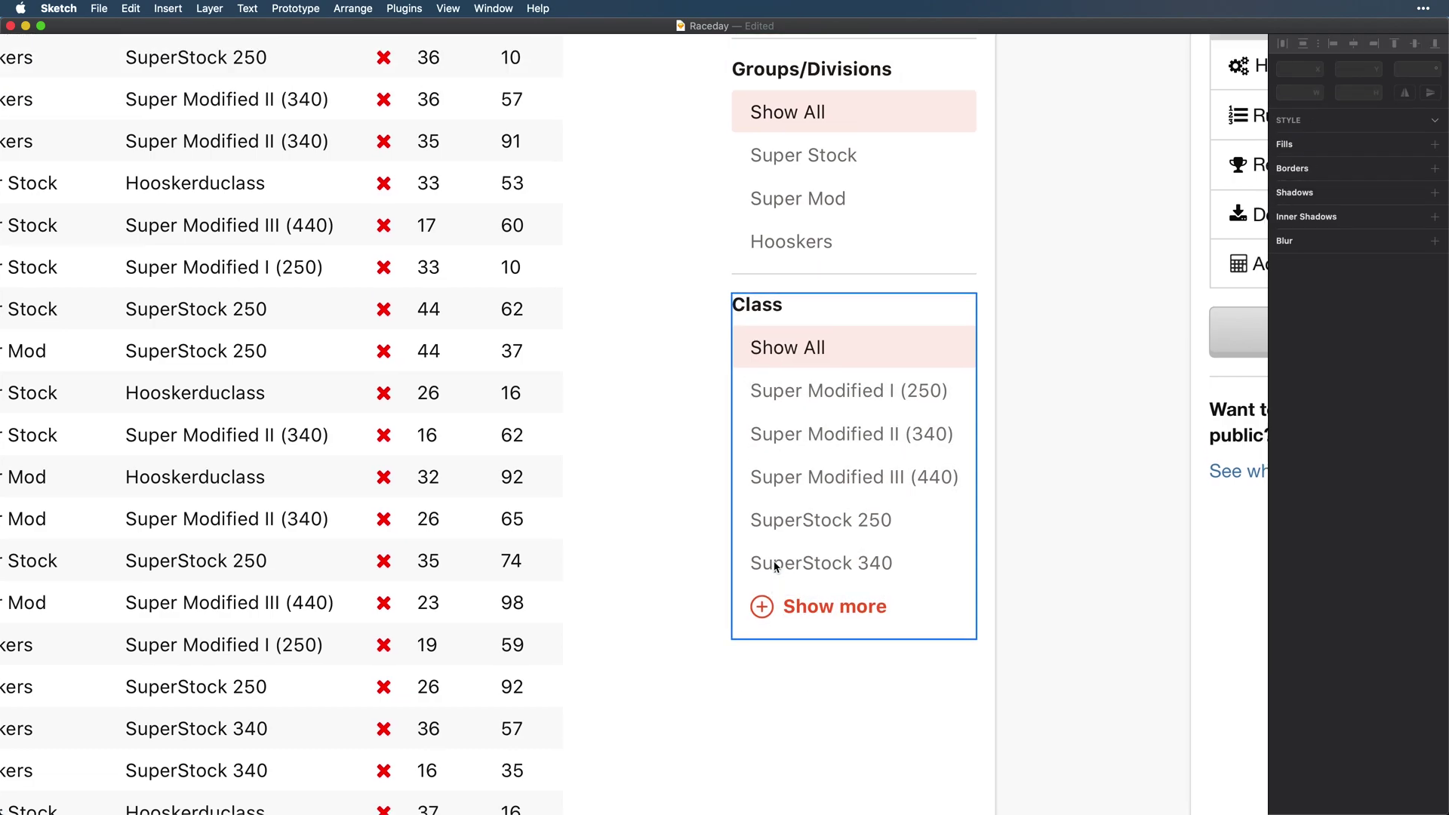
{"action": "left_click", "coordinate": [749, 586], "text": "super"}
{"action": "left_click", "coordinate": [751, 538], "text": "shift+super"}
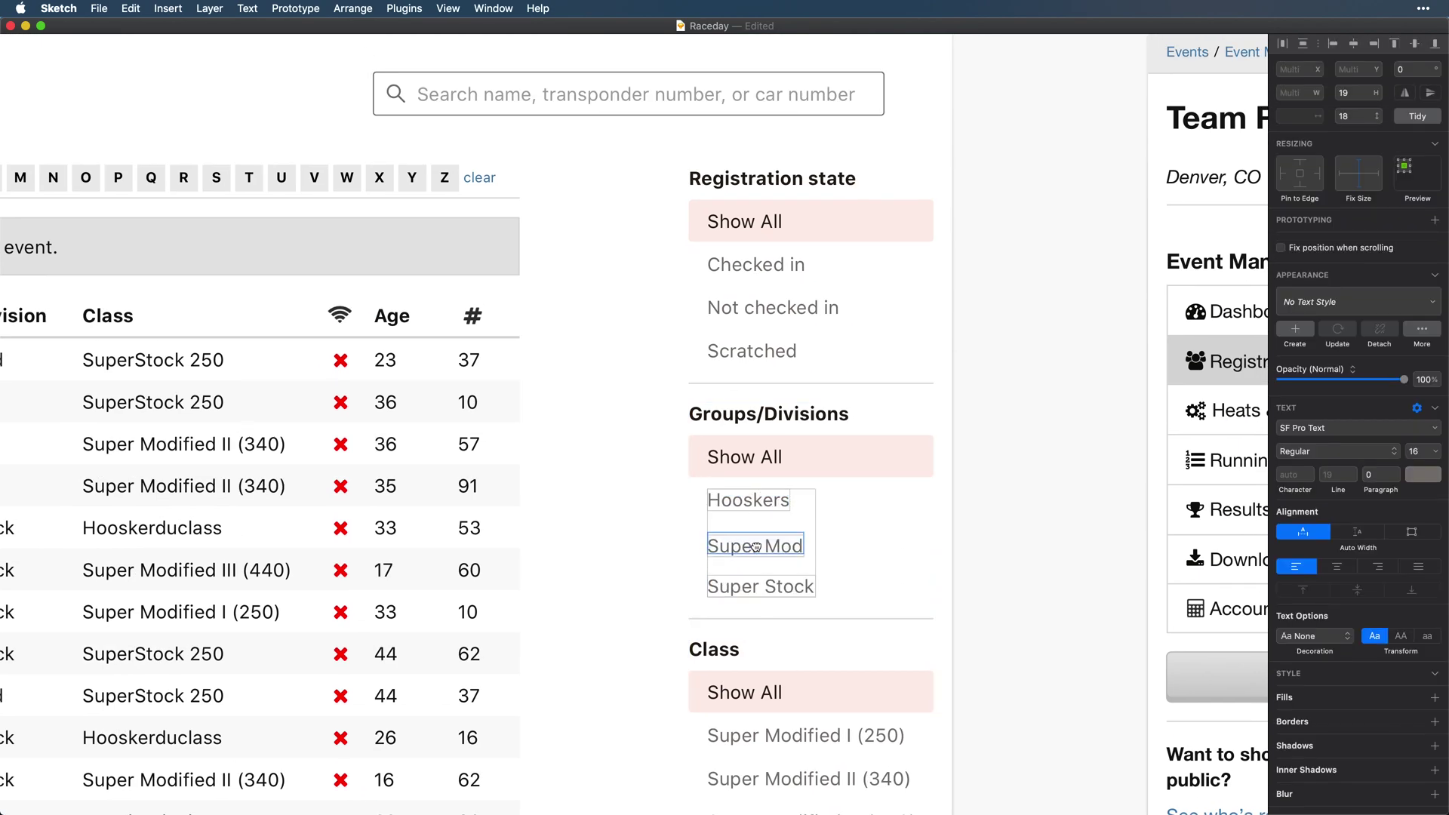
{"action": "left_click", "coordinate": [611, 602]}
- Turn the Search Options heading into a regular-weight "Results" label placed below the registrants table
{"action": "scroll", "coordinate": [611, 602], "scroll_direction": "down", "scroll_amount": 4}
{"action": "scroll", "coordinate": [674, 613], "scroll_direction": "down", "scroll_amount": 5}
{"action": "scroll", "coordinate": [673, 609], "scroll_direction": "up", "scroll_amount": 5}
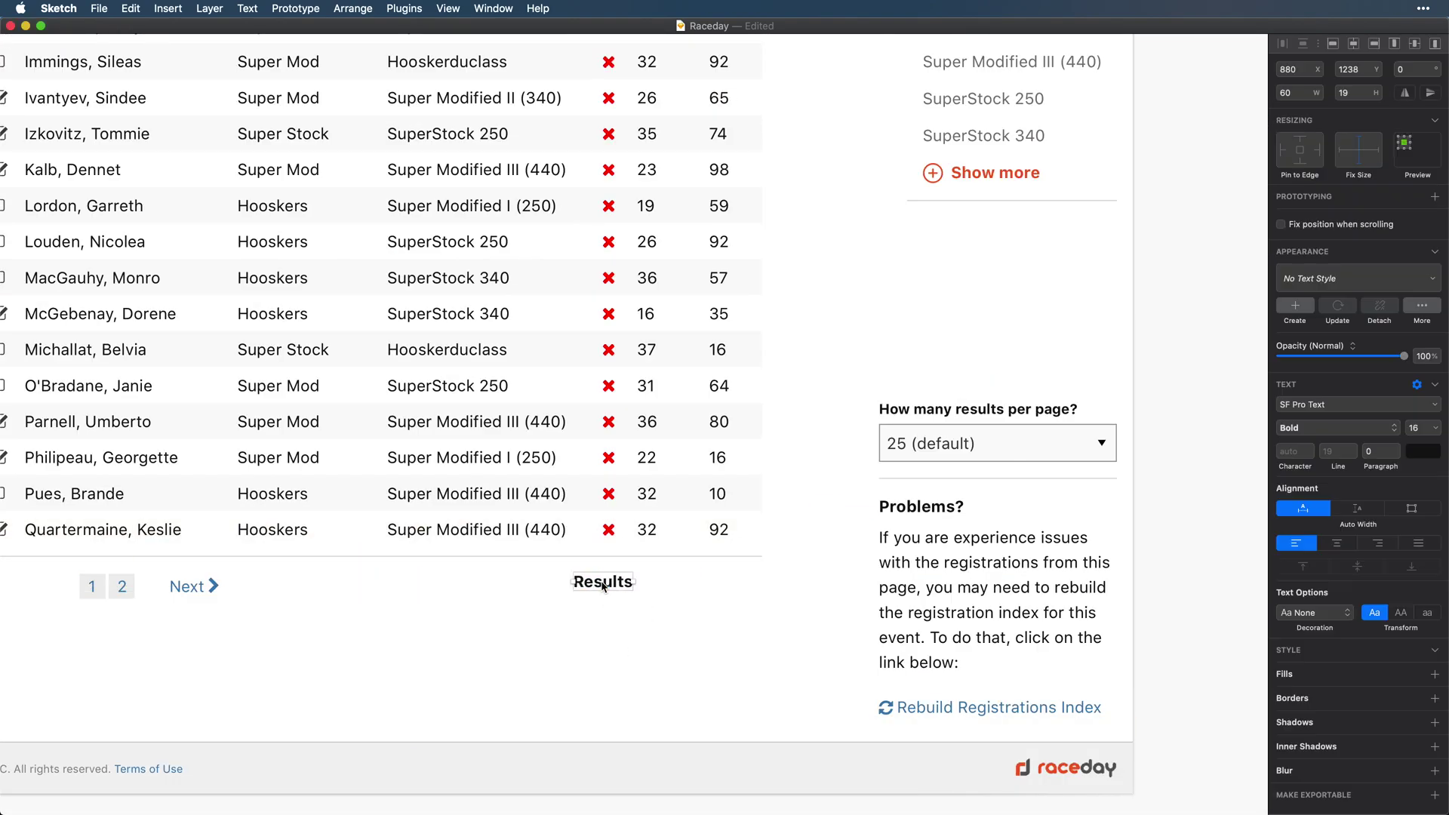
{"action": "key", "text": "super+b"}
{"action": "left_click_drag", "start_coordinate": [602, 583], "coordinate": [595, 586]}
{"action": "key", "text": "Escape"}
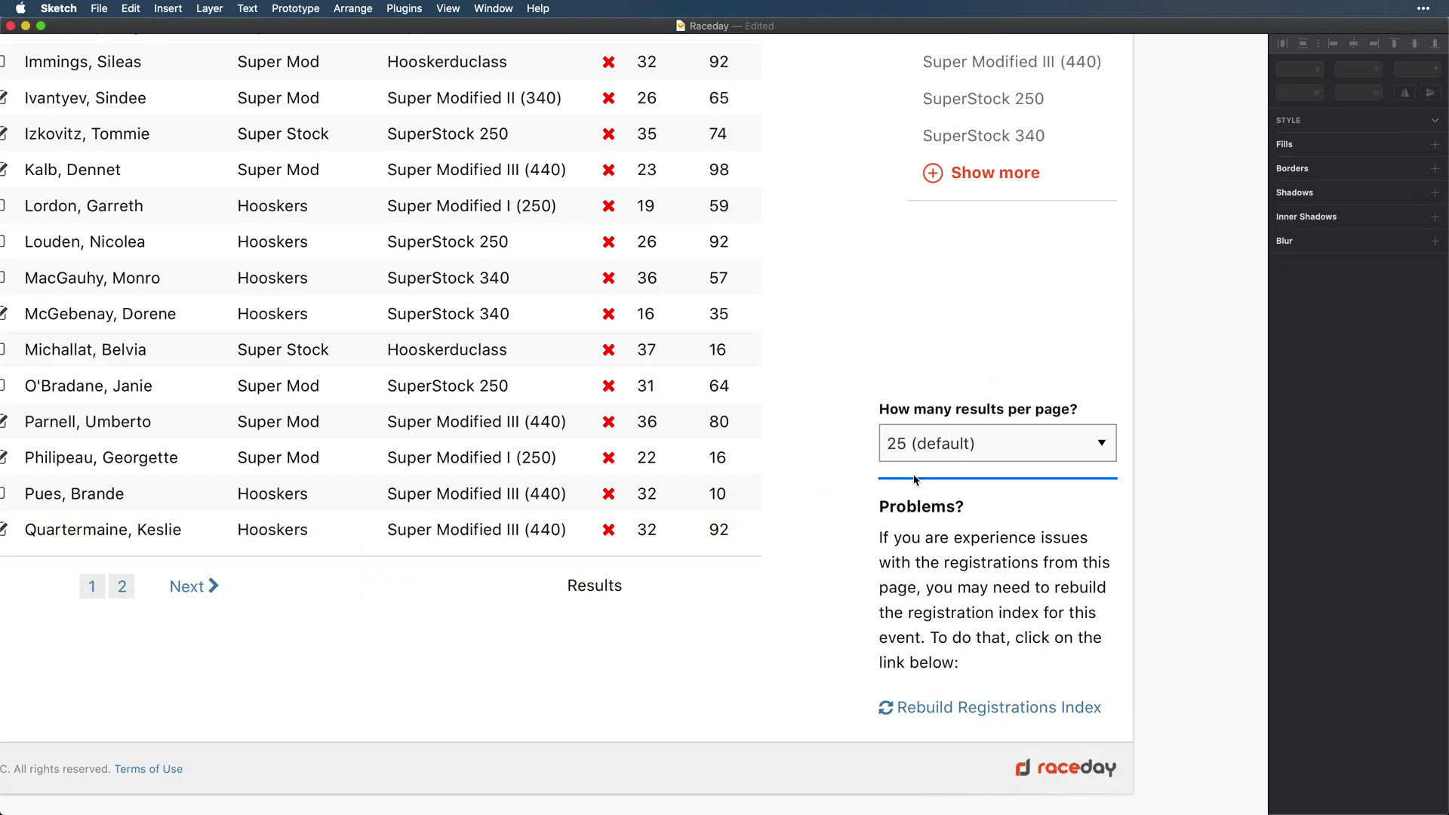
- Delete the results-per-page question and its divider, and move the page-size dropdown beside the Results label
{"action": "left_click", "coordinate": [974, 410]}
{"action": "key", "text": "Delete"}
{"action": "left_click_drag", "start_coordinate": [973, 441], "coordinate": [721, 586]}
{"action": "left_click", "coordinate": [917, 478]}
- Shorten the dropdown's text to "25" and delete its black triangle arrow
{"action": "scroll", "coordinate": [826, 566], "scroll_direction": "up", "scroll_amount": 3}
{"action": "double_click", "coordinate": [656, 586]}
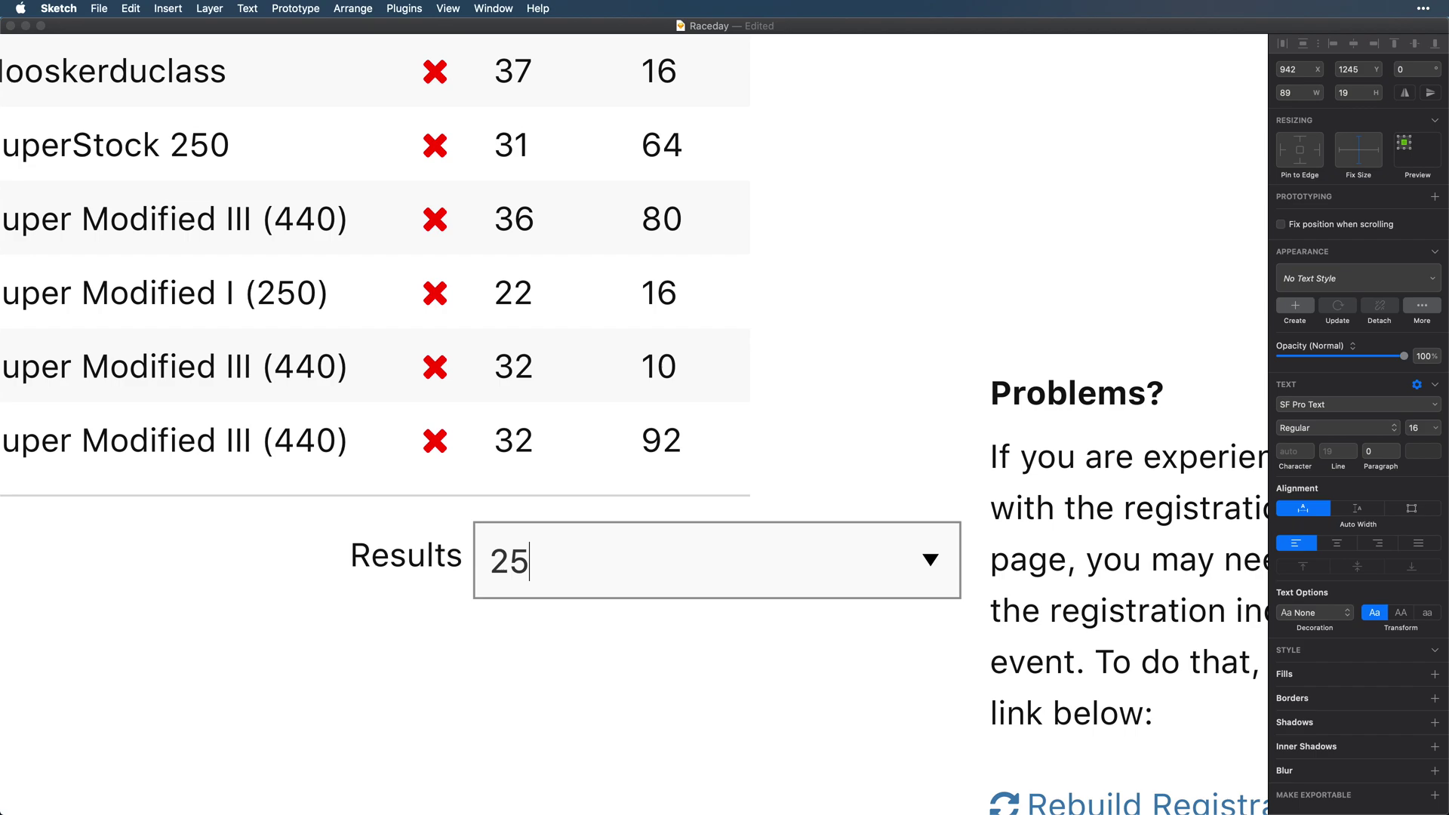
{"action": "left_click", "coordinate": [930, 559]}
{"action": "key", "text": "BackSpace"}
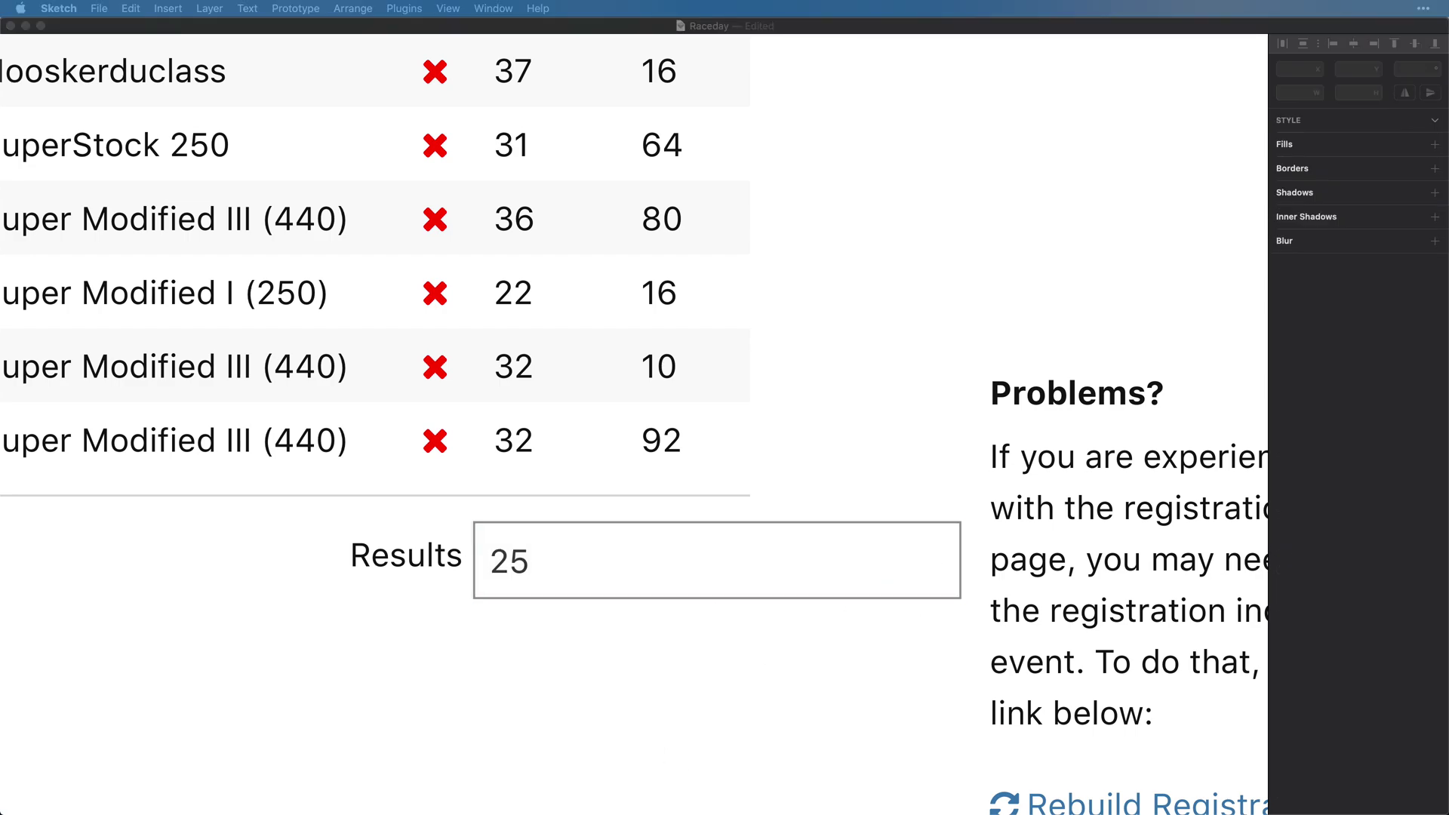
- Place a small grey down chevron in the dropdown and narrow its box to 53 wide
{"action": "left_click", "coordinate": [510, 562]}
{"action": "left_click", "coordinate": [954, 582]}
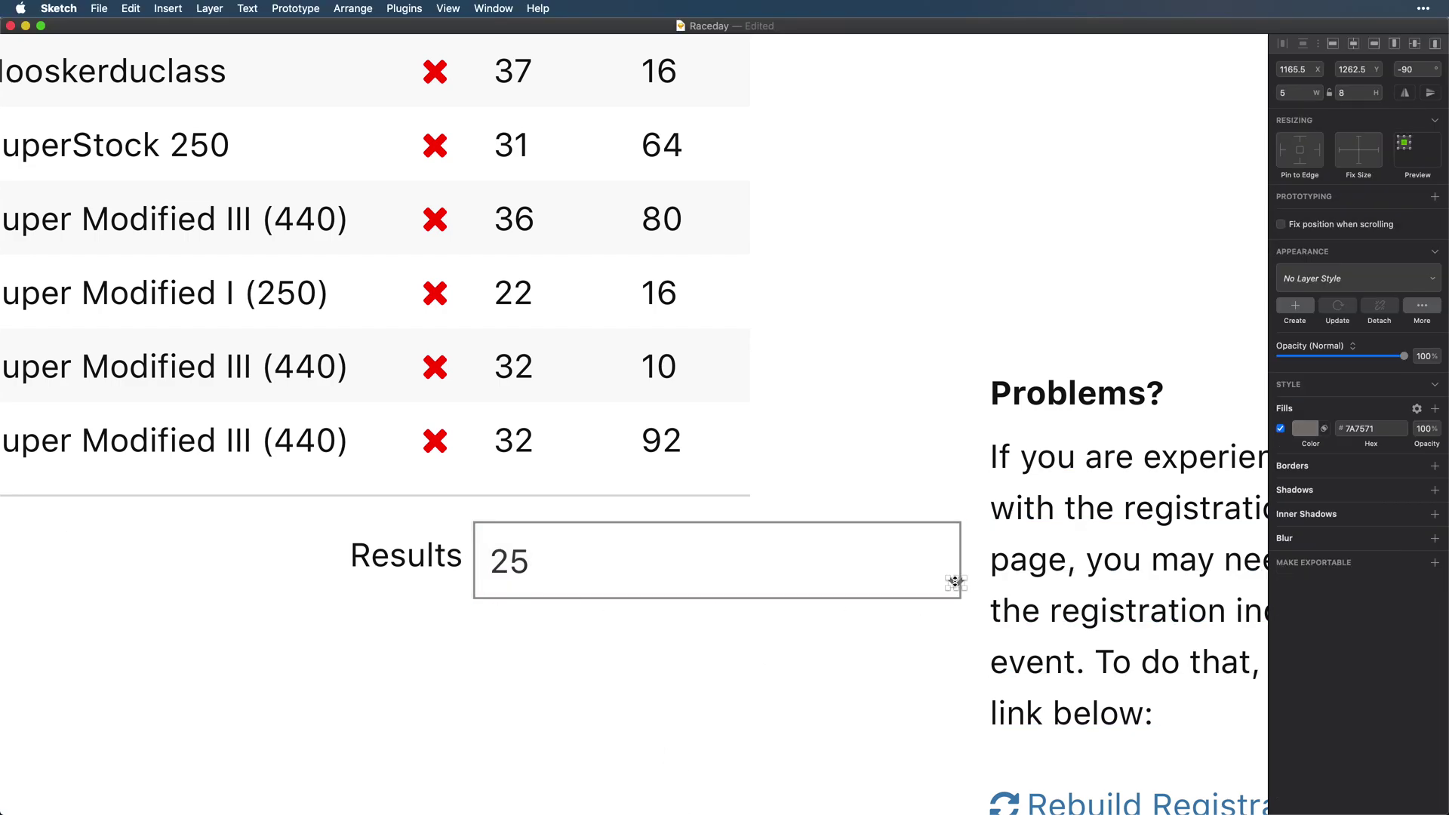
{"action": "left_click", "coordinate": [792, 572]}
{"action": "left_click_drag", "start_coordinate": [961, 560], "coordinate": [581, 559]}
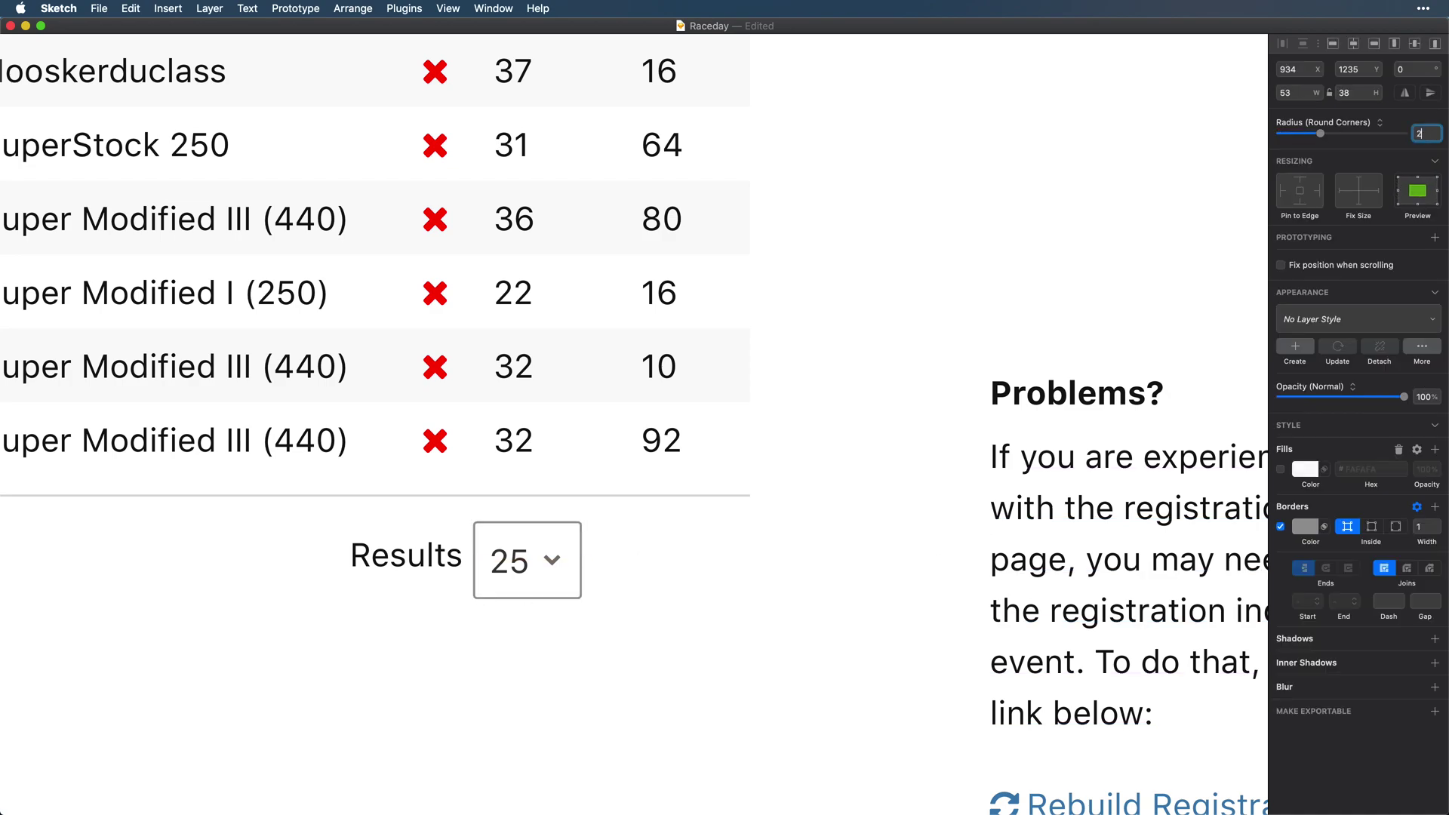
- Set the dropdown box's corner radius to 3 and darken its border colour
{"action": "key", "text": "Up"}
{"action": "left_click", "coordinate": [1305, 527]}
{"action": "left_click_drag", "start_coordinate": [1277, 635], "coordinate": [1277, 651]}
{"action": "left_click", "coordinate": [734, 576]}
- Move the Results label and dropdown to the table's outer edge, space them apart and widen the dropdown box to 57
{"action": "left_click", "coordinate": [301, 553]}
{"action": "key", "text": "super+Tab"}
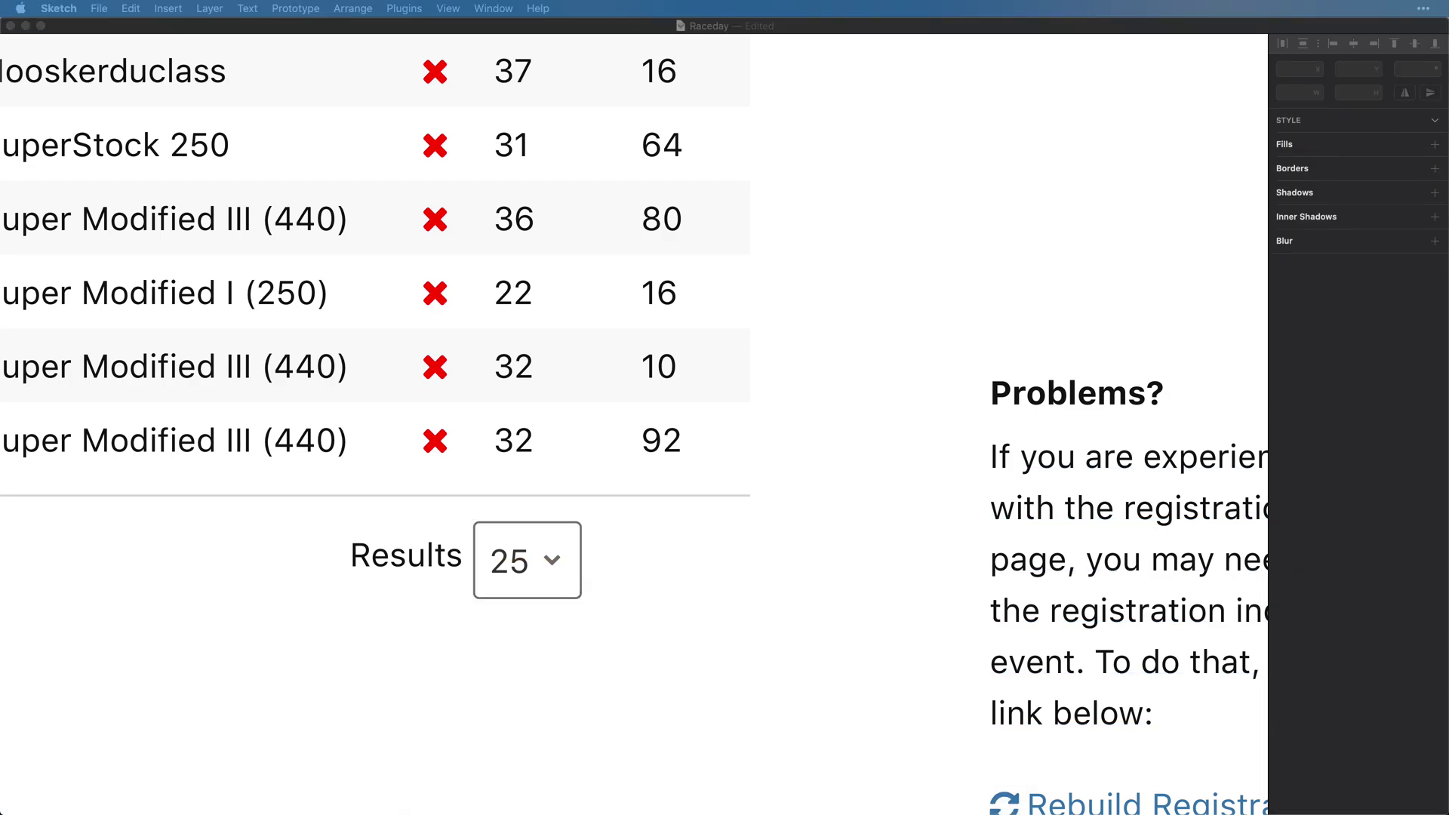
{"action": "left_click", "coordinate": [385, 566]}
{"action": "left_click", "coordinate": [551, 594], "text": "shift"}
{"action": "left_click_drag", "start_coordinate": [551, 594], "coordinate": [720, 596]}
{"action": "mouse_move", "coordinate": [607, 557]}
{"action": "left_mouse_down"}
{"action": "mouse_move", "coordinate": [592, 563]}
{"action": "mouse_move", "coordinate": [634, 563]}
{"action": "left_mouse_up"}
{"action": "key", "text": "Escape"}
{"action": "double_click", "coordinate": [682, 572]}
{"action": "left_click", "coordinate": [642, 575]}
{"action": "left_click", "coordinate": [684, 564]}
{"action": "left_click", "coordinate": [691, 592]}
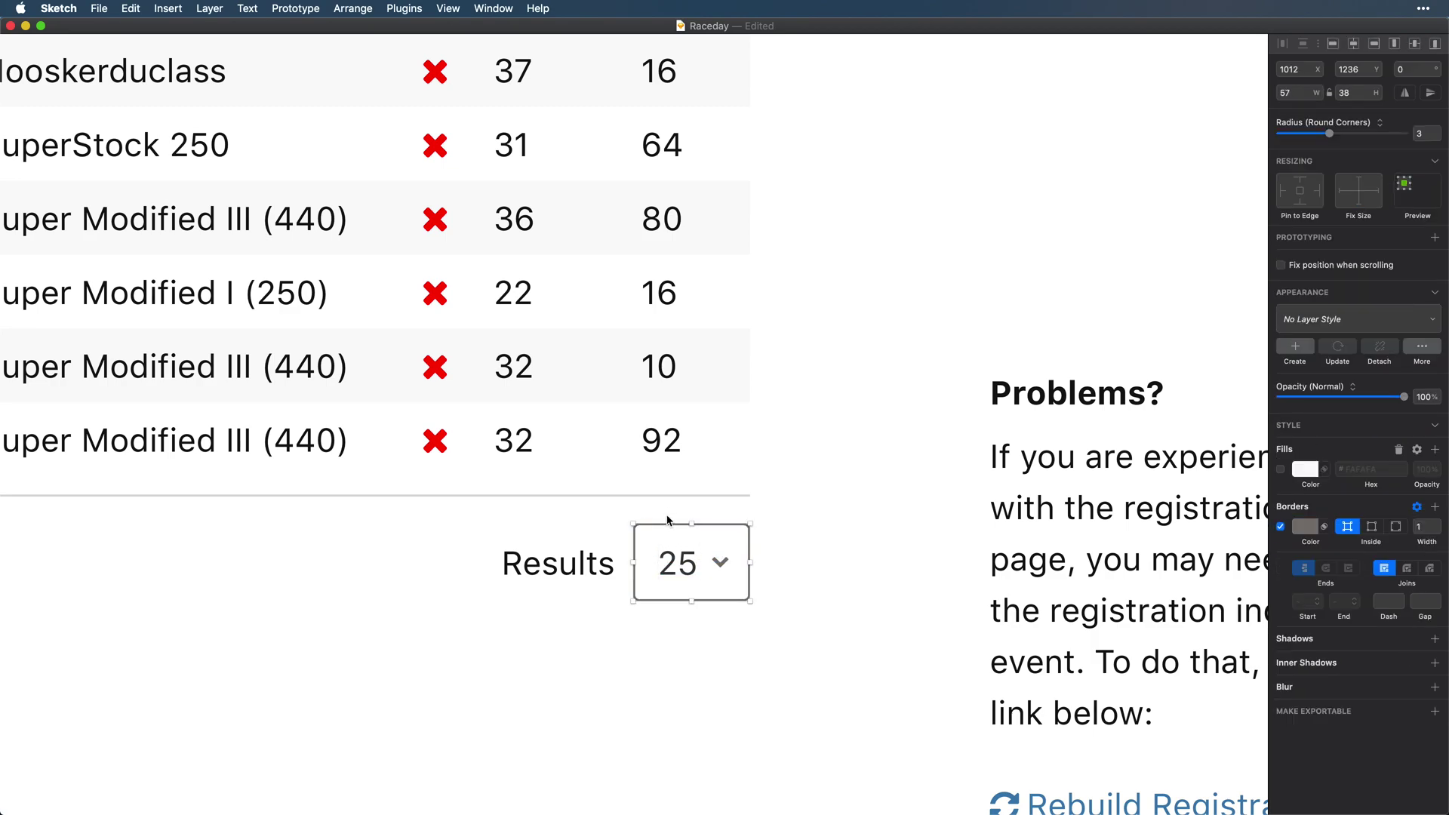
- Set the line height of the dropdown's "25" text to 16
{"action": "left_click", "coordinate": [678, 560]}
{"action": "left_click", "coordinate": [1338, 455]}
{"action": "type", "text": "16"}
{"action": "key", "text": "Return"}
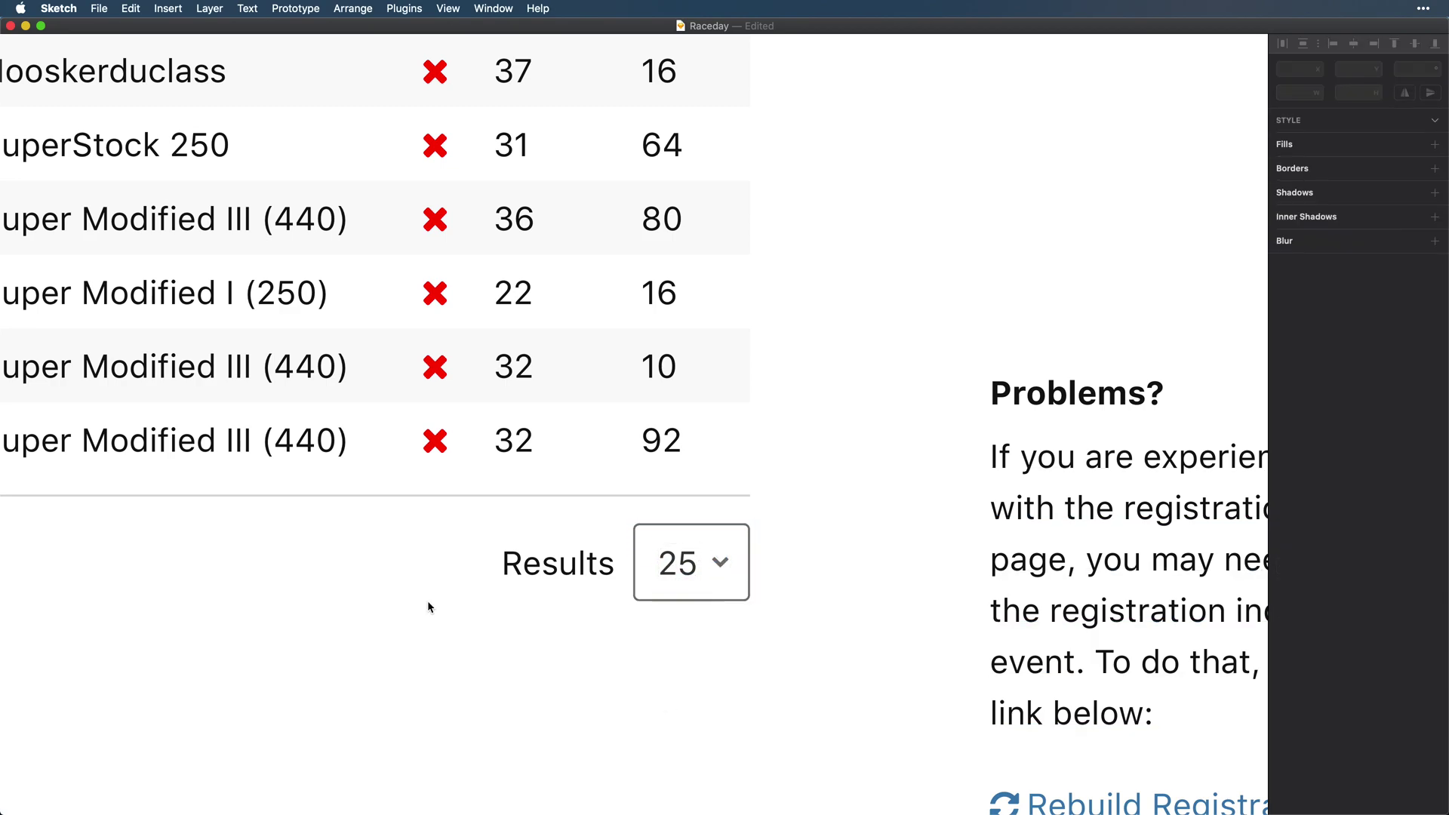
- Group the Results label with its page-size dropdown
{"action": "left_click_drag", "start_coordinate": [474, 529], "coordinate": [775, 637]}
{"action": "left_click", "coordinate": [776, 638]}
{"action": "left_click_drag", "start_coordinate": [540, 578], "coordinate": [541, 576]}
{"action": "left_click_drag", "start_coordinate": [474, 528], "coordinate": [797, 636]}
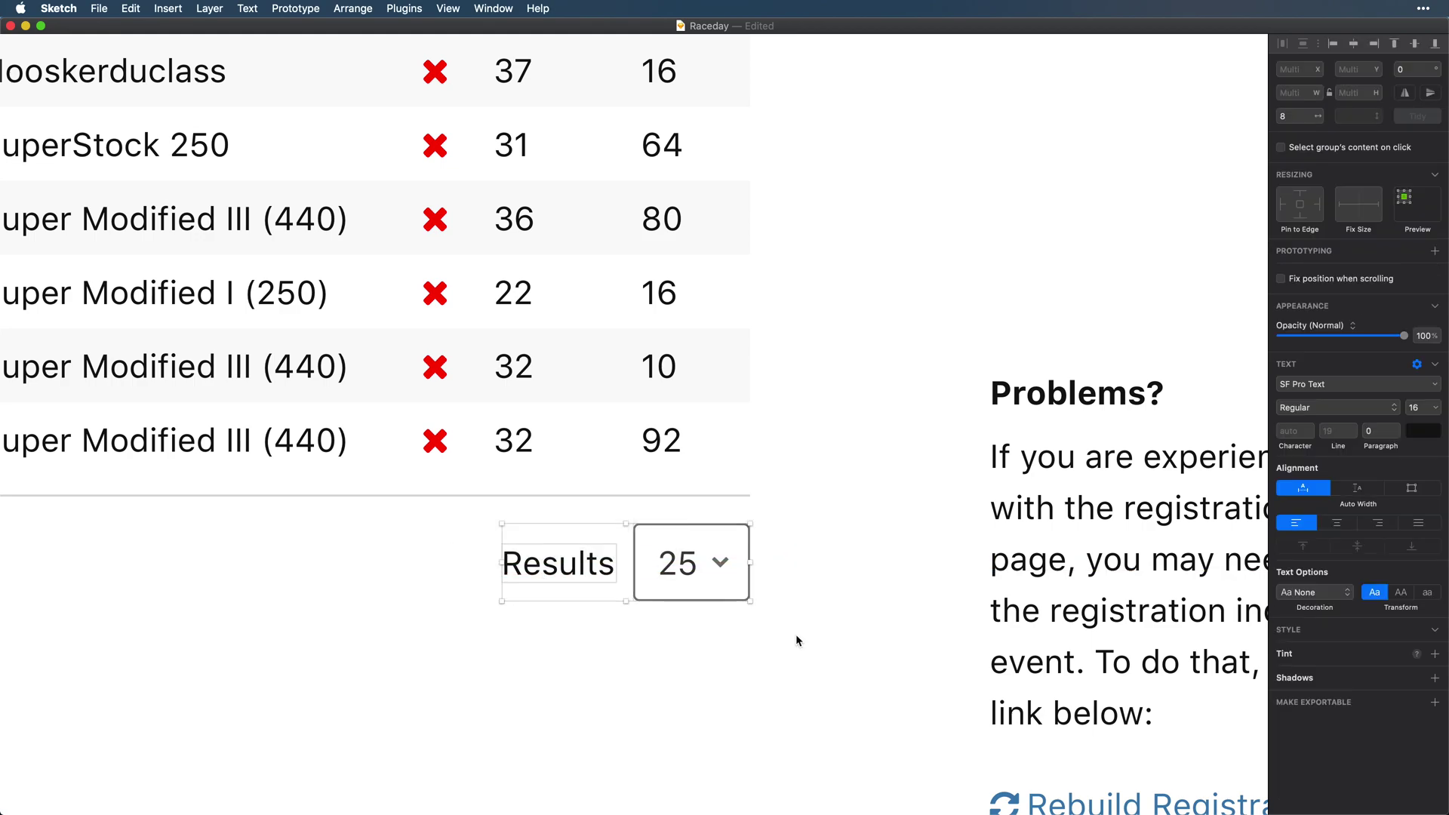
{"action": "key", "text": "super+g"}
{"action": "left_click", "coordinate": [797, 636]}
- Delete the Problems? text block together with its Rebuild Registrations Index link
{"action": "scroll", "coordinate": [797, 636], "scroll_direction": "down", "scroll_amount": 3}
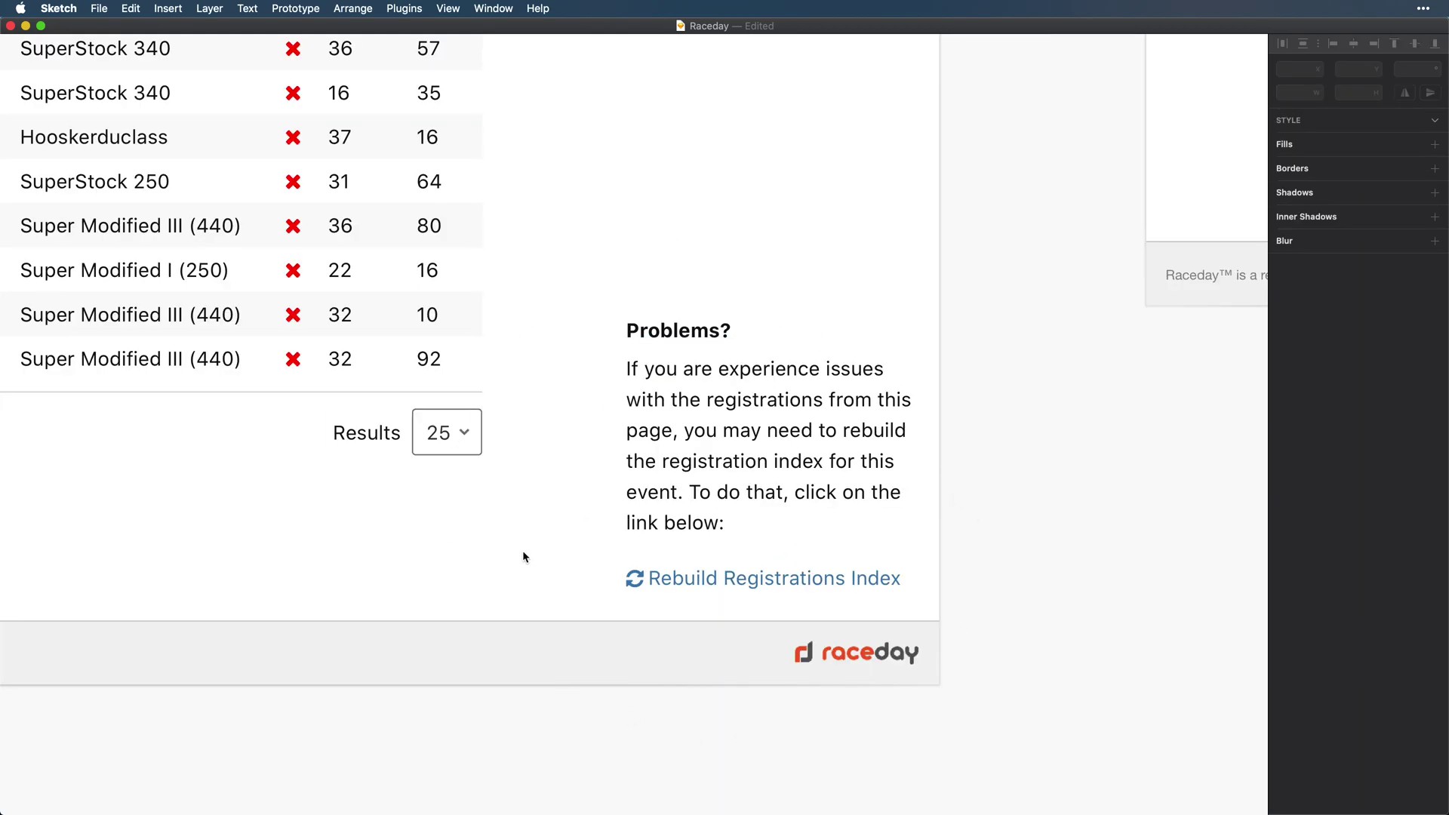
{"action": "left_click_drag", "start_coordinate": [579, 283], "coordinate": [920, 587]}
{"action": "key", "text": "Delete"}
- Move the whole search field away from the filter column so that it ends near the table's outer edge
{"action": "scroll", "coordinate": [920, 587], "scroll_direction": "down", "scroll_amount": 5}
{"action": "scroll", "coordinate": [920, 587], "scroll_direction": "up", "scroll_amount": 6}
{"action": "scroll", "coordinate": [920, 587], "scroll_direction": "up", "scroll_amount": 2}
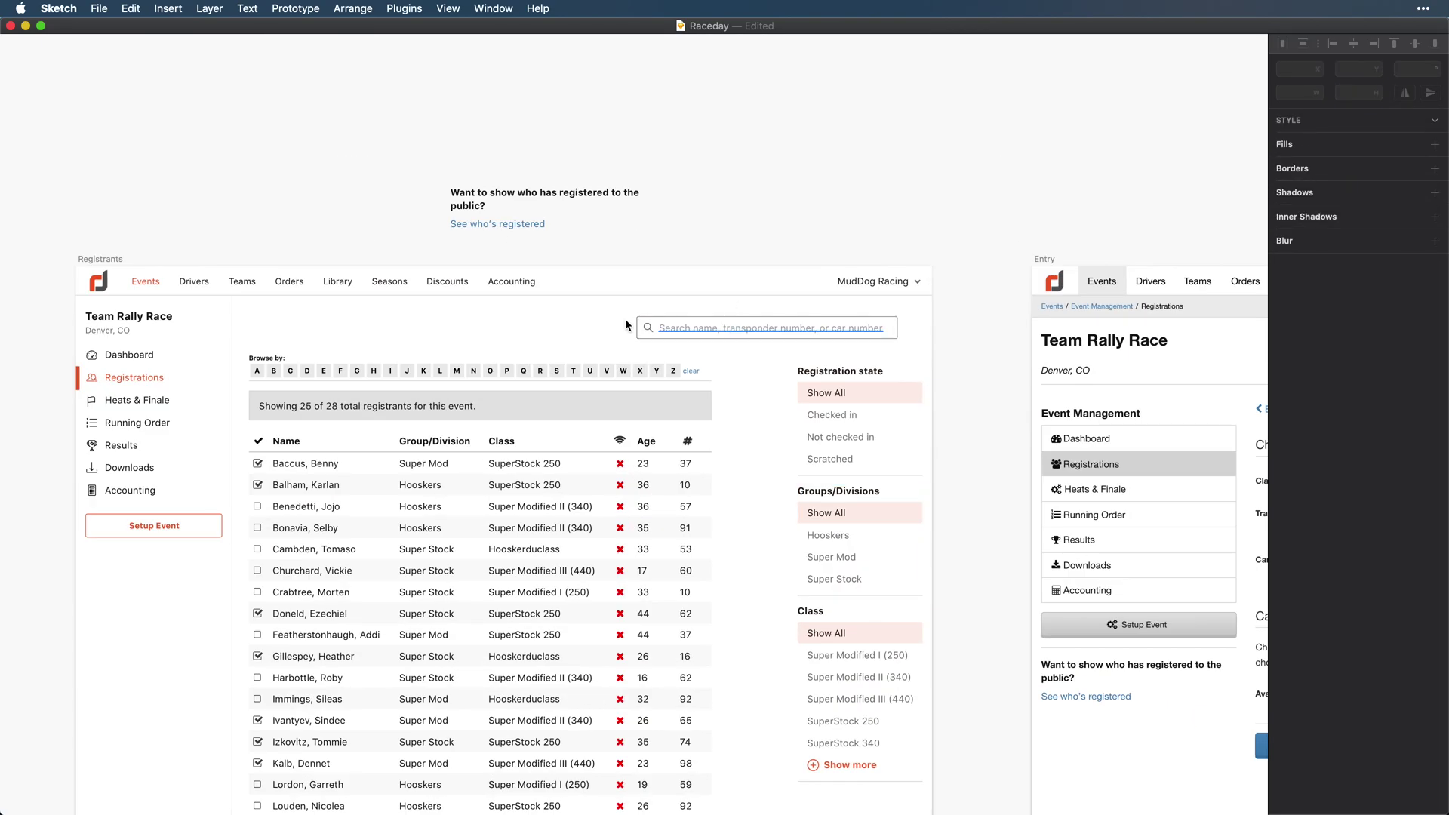
{"action": "left_click_drag", "start_coordinate": [625, 325], "coordinate": [889, 347]}
{"action": "scroll", "coordinate": [892, 348], "scroll_direction": "down", "scroll_amount": 2}
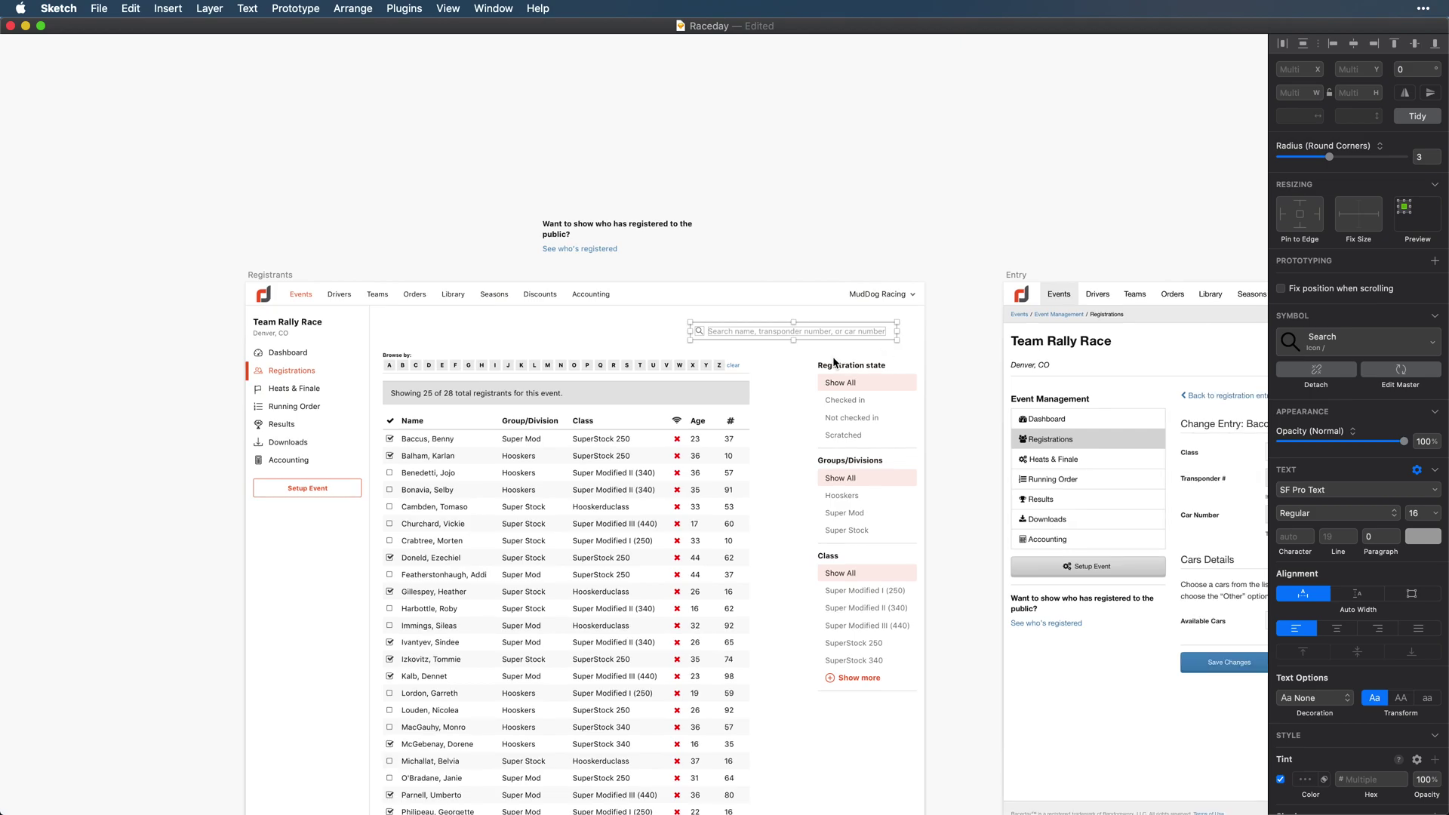
{"action": "left_click", "coordinate": [777, 373]}
{"action": "scroll", "coordinate": [777, 374], "scroll_direction": "up", "scroll_amount": 3}
{"action": "left_click", "coordinate": [1045, 273]}
{"action": "left_click_drag", "start_coordinate": [1046, 273], "coordinate": [659, 266]}
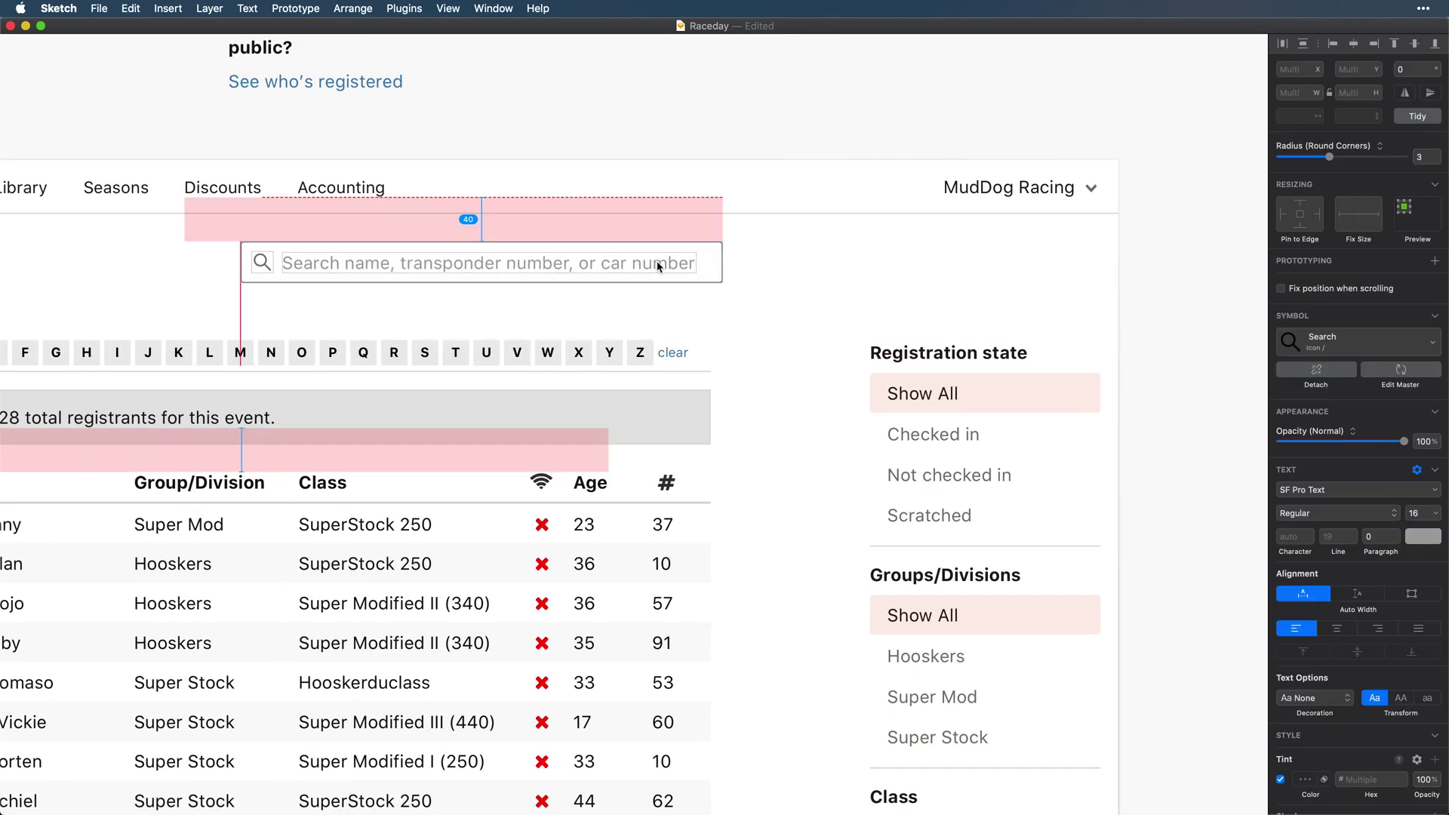
{"action": "left_click", "coordinate": [1079, 297]}
- Insert a Tertiary Button symbol above the Registration state filters, level with the search field
{"action": "scroll", "coordinate": [1081, 296], "scroll_direction": "up", "scroll_amount": 3}
{"action": "scroll", "coordinate": [1081, 296], "scroll_direction": "right", "scroll_amount": 1}
{"action": "key", "text": "super+apostrophe"}
{"action": "type", "text": "ti"}
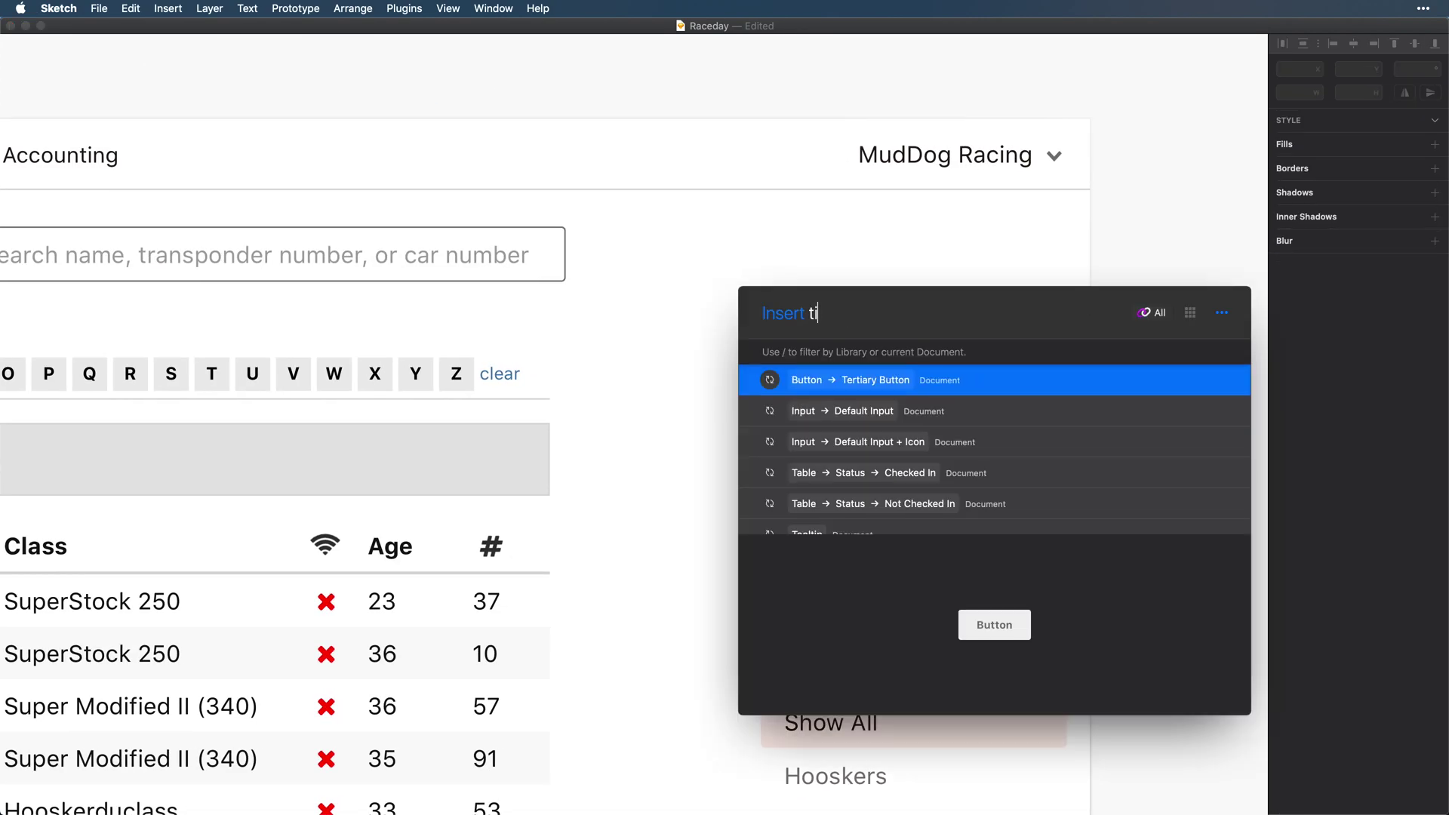
{"action": "key", "text": "Return"}
{"action": "left_click", "coordinate": [994, 254]}
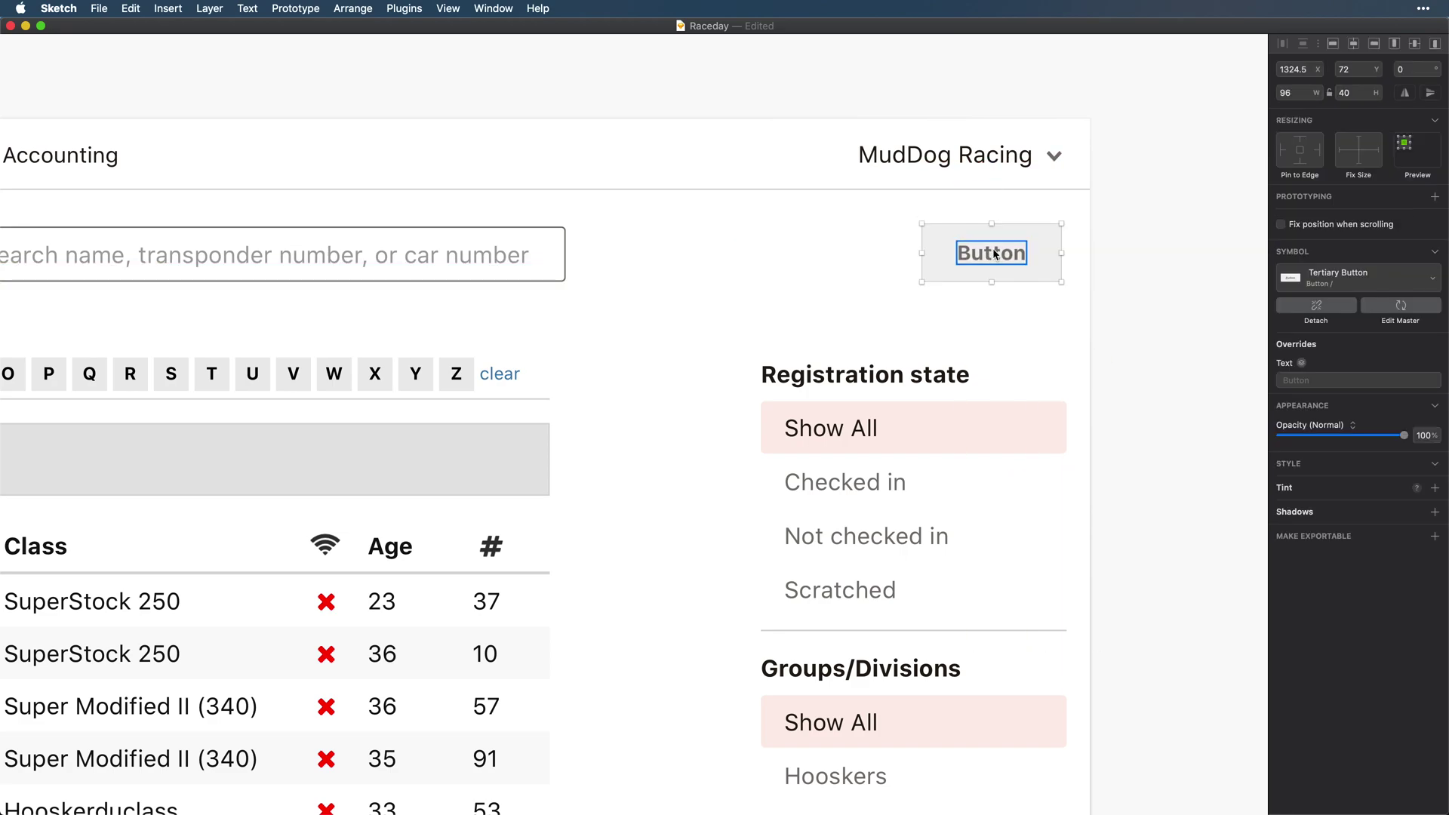
- Label the new button "Problems?" and shift it to line up with the filter column's outer edge
{"action": "double_click", "coordinate": [995, 253]}
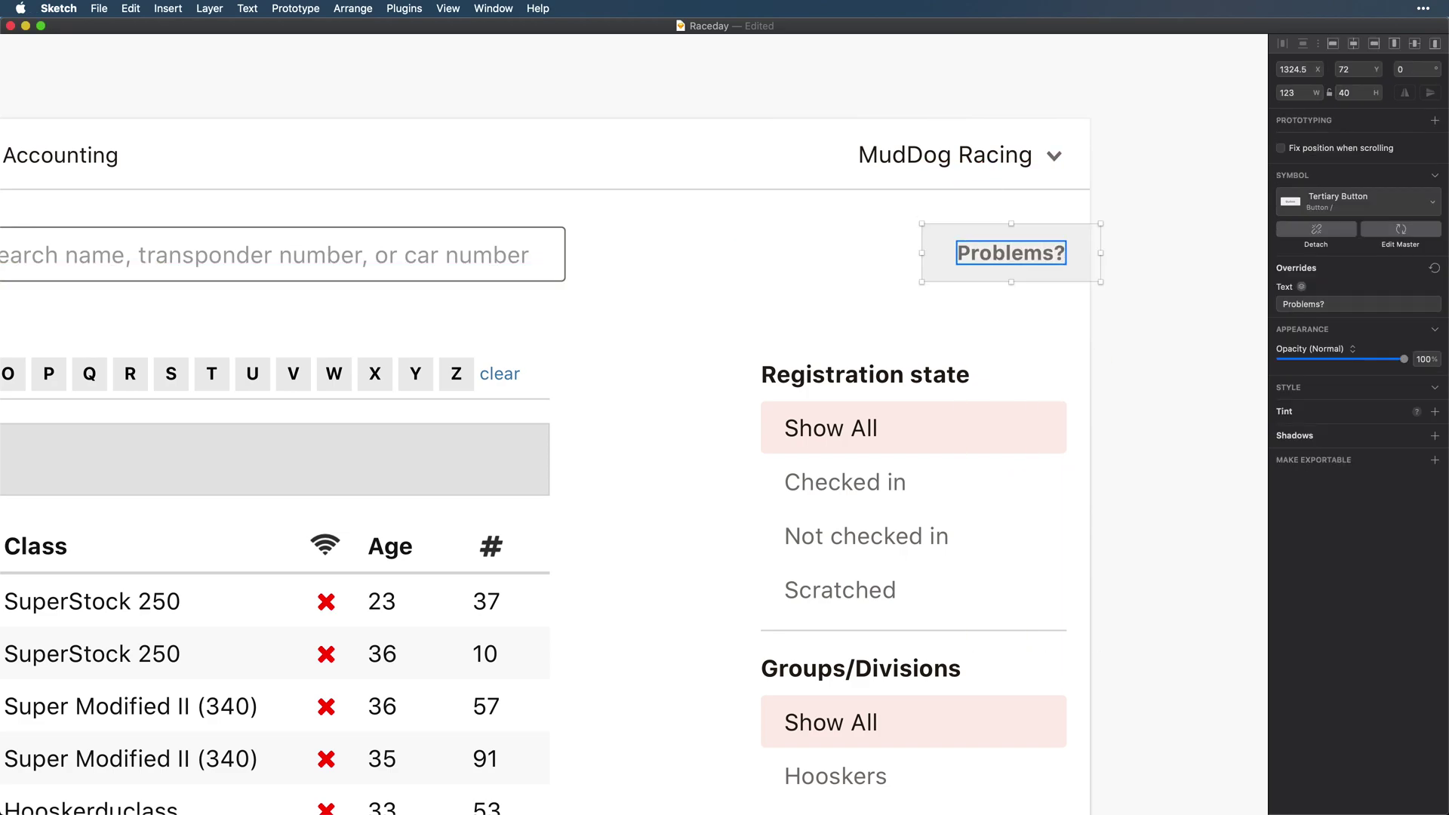
{"action": "left_click", "coordinate": [853, 259]}
{"action": "left_click_drag", "start_coordinate": [973, 258], "coordinate": [935, 256]}
- Insert a Secondary Button symbol below the Class filters, lined up with the filter column's inner edge
{"action": "scroll", "coordinate": [890, 295], "scroll_direction": "down", "scroll_amount": 5}
{"action": "scroll", "coordinate": [898, 298], "scroll_direction": "down", "scroll_amount": 5}
{"action": "left_click", "coordinate": [1007, 337]}
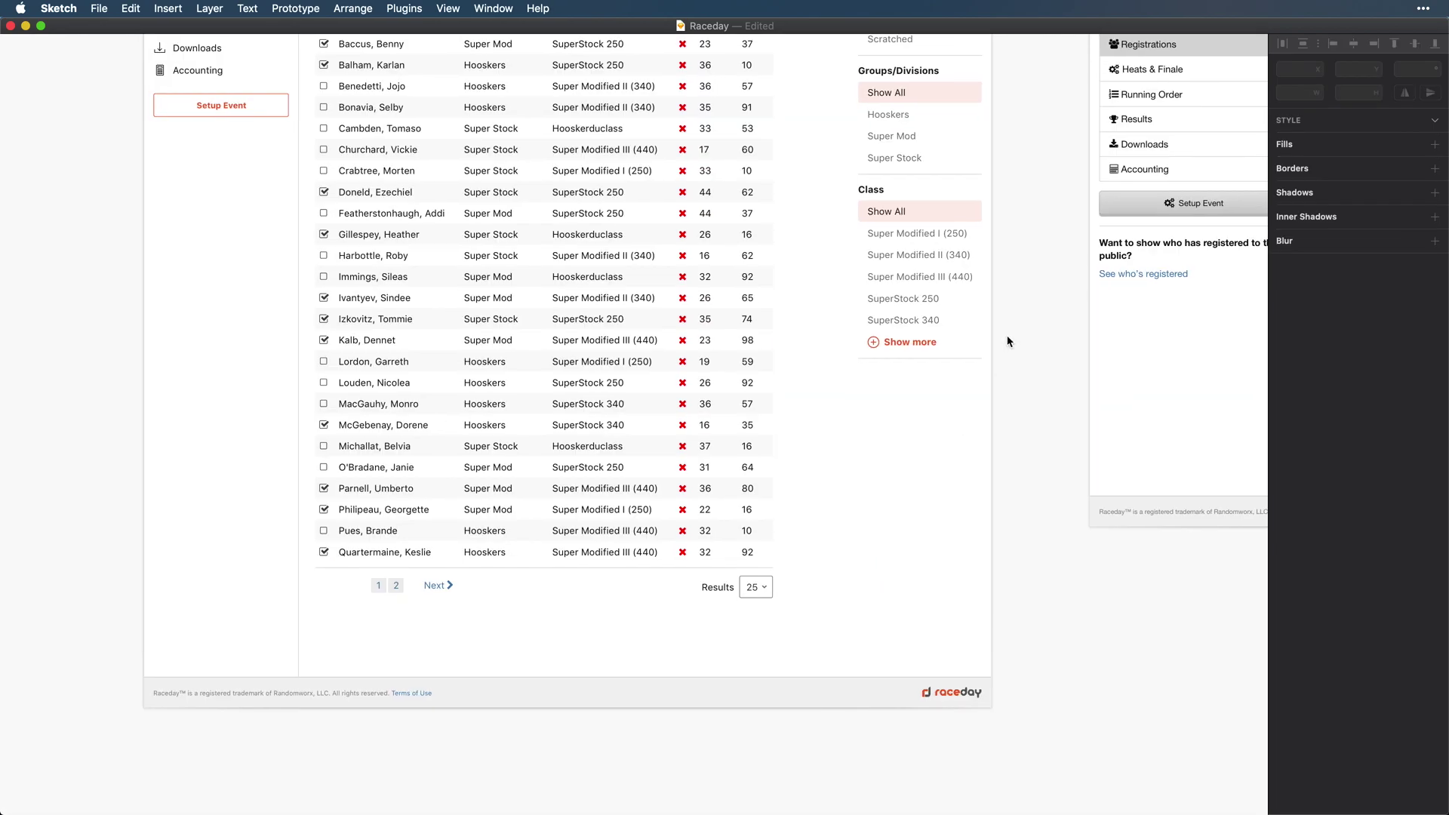
{"action": "scroll", "coordinate": [887, 376], "scroll_direction": "up", "scroll_amount": 5}
{"action": "scroll", "coordinate": [877, 531], "scroll_direction": "up", "scroll_amount": 5}
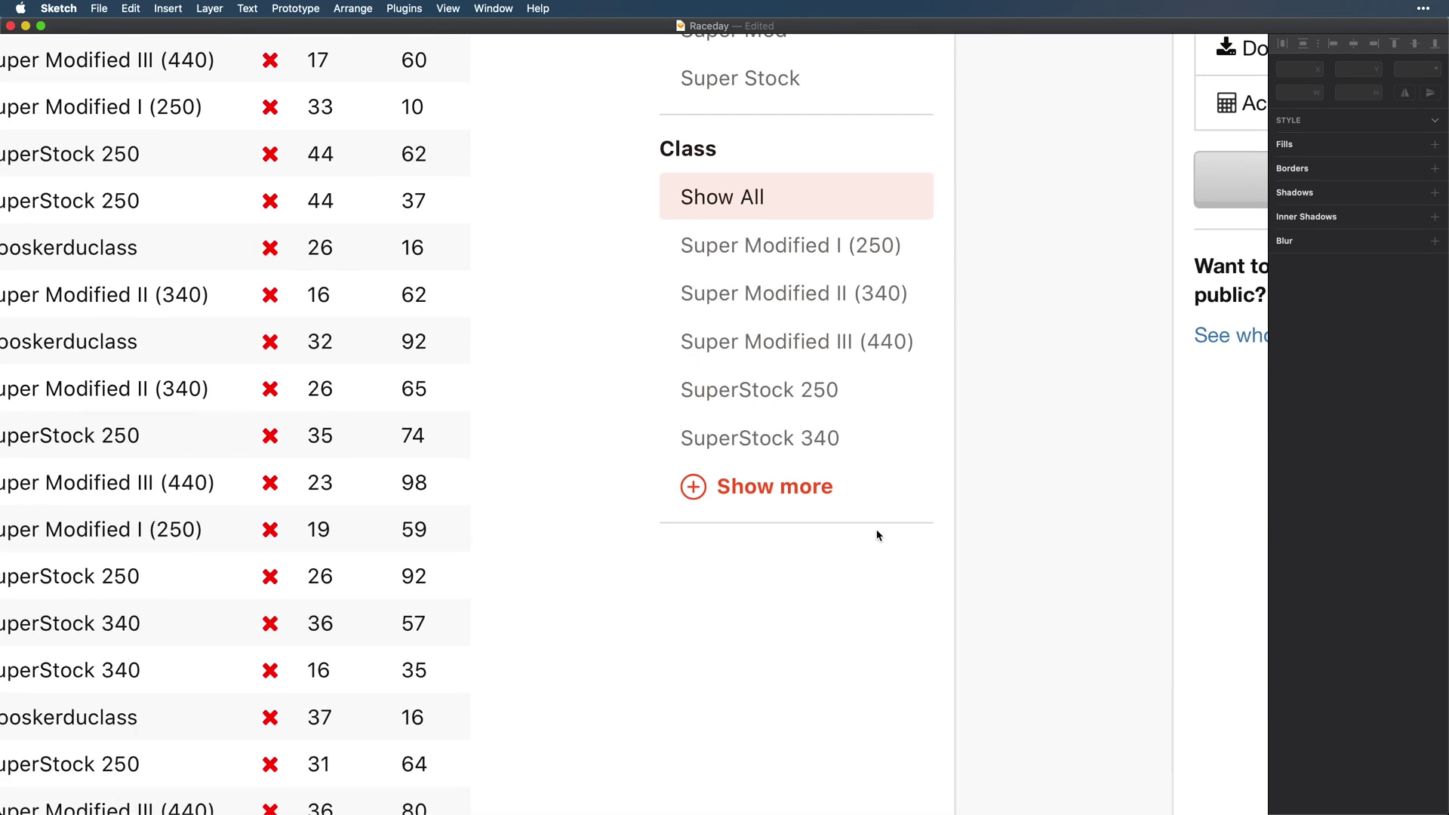
{"action": "key", "text": "super+apostrophe"}
{"action": "type", "text": "sec"}
{"action": "key", "text": "Return"}
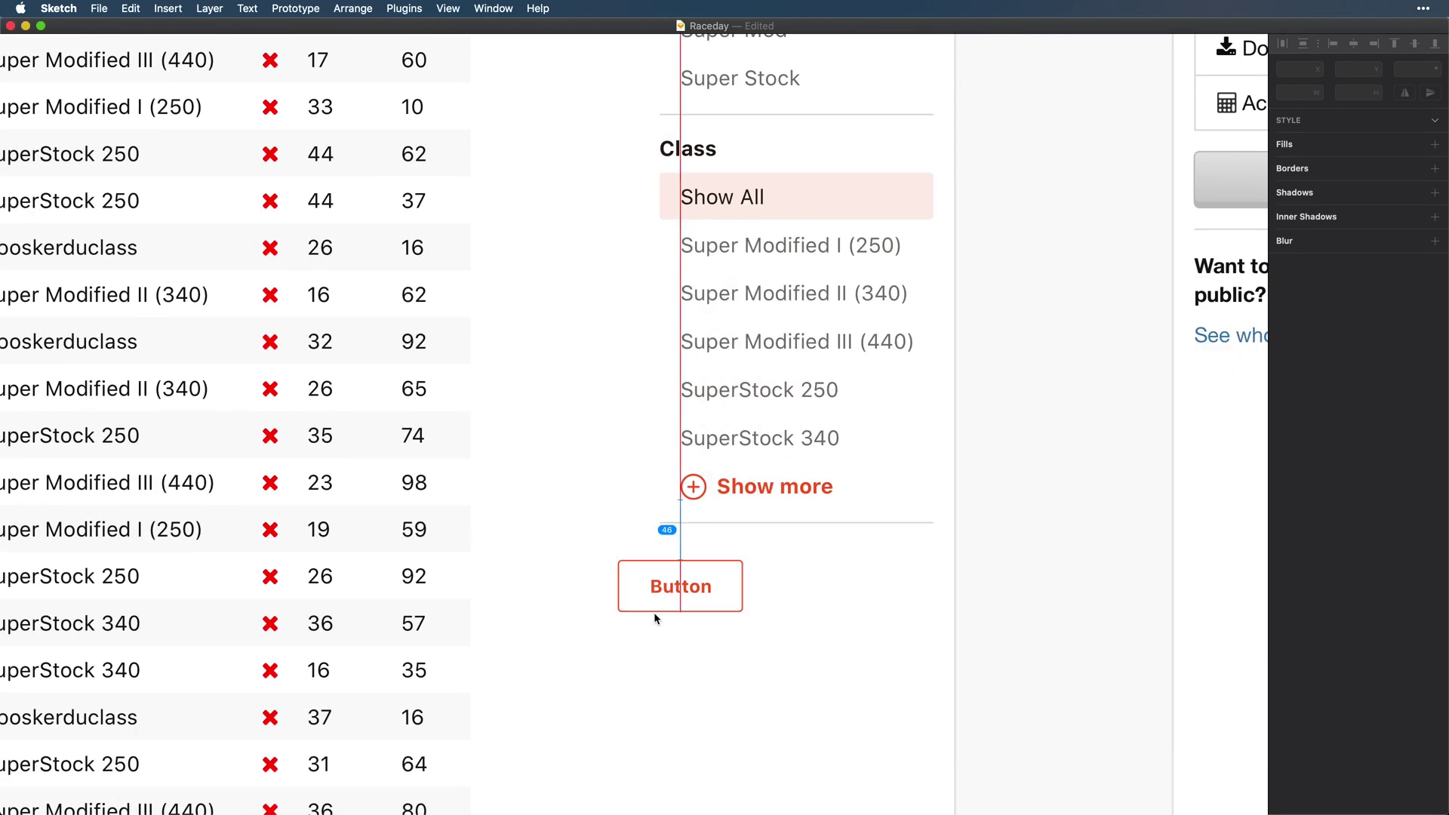
{"action": "left_click", "coordinate": [722, 572]}
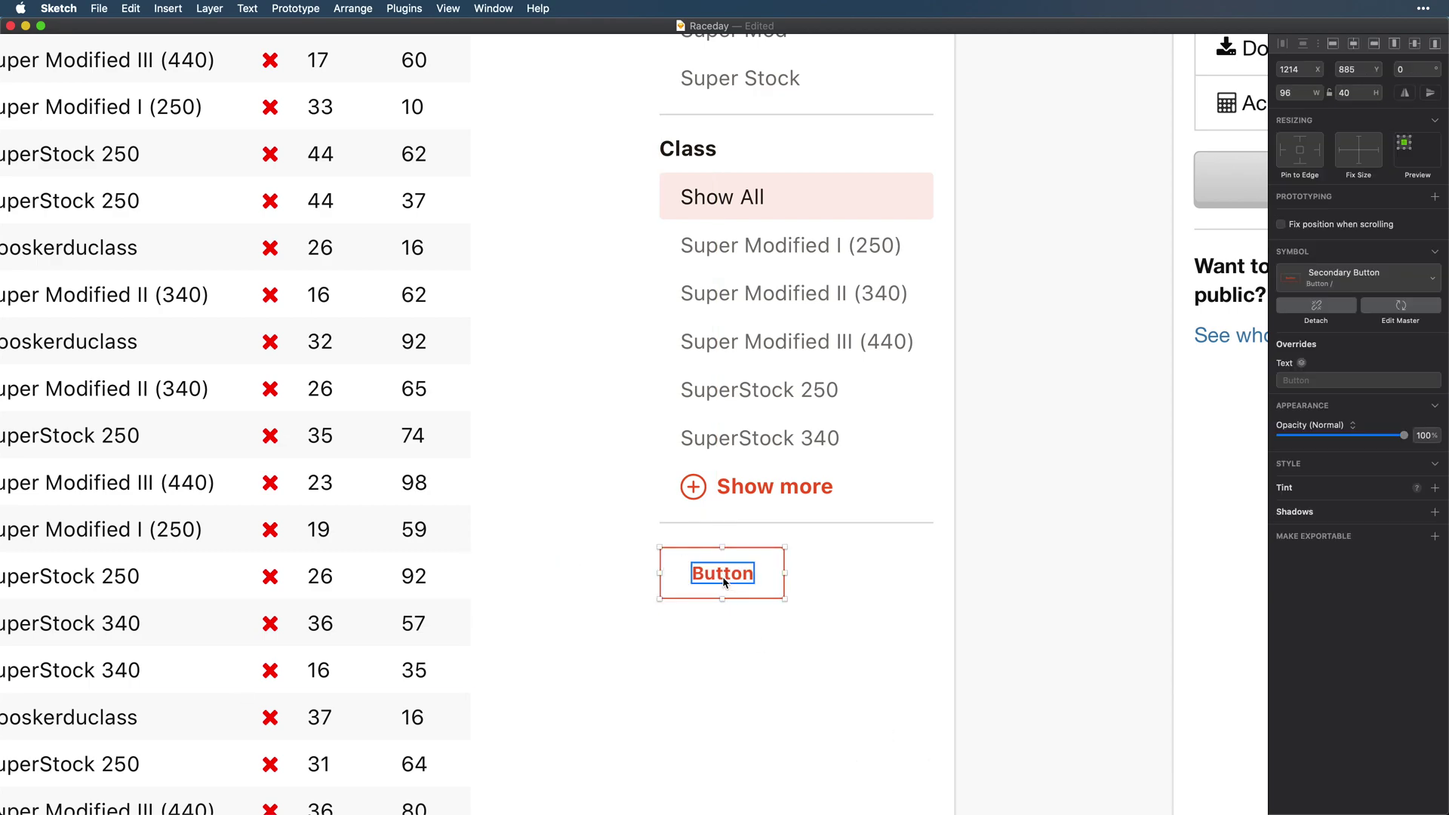
- Label the new button "Clear all filters" and make it 210 wide to match the filter column
{"action": "double_click", "coordinate": [723, 580]}
{"action": "type", "text": "Clear all filters"}
{"action": "key", "text": "Escape"}
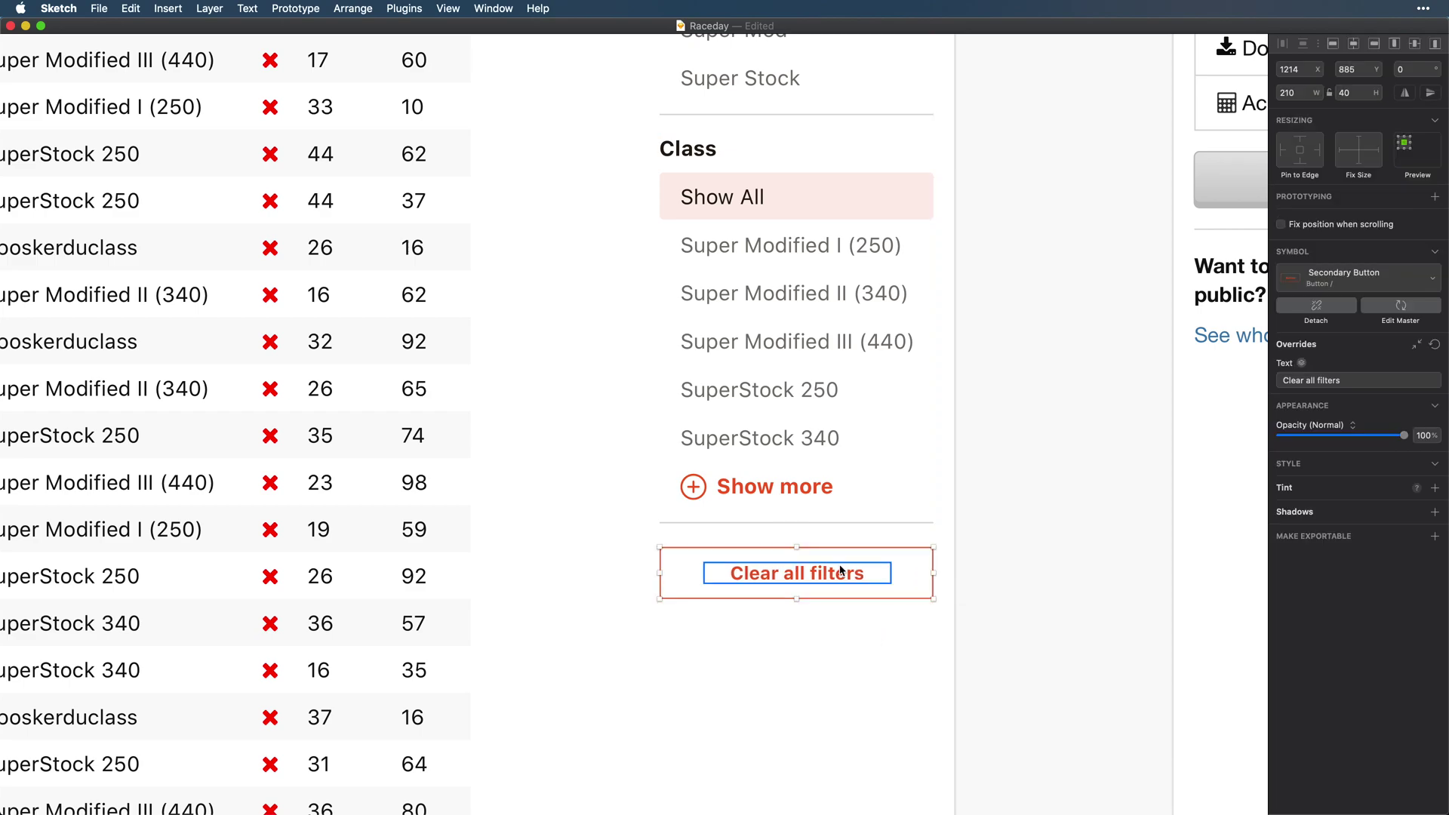
- Paste a copy of the Registrations icon level with the search field and align it with the table's outer edge
{"action": "left_click", "coordinate": [621, 123]}
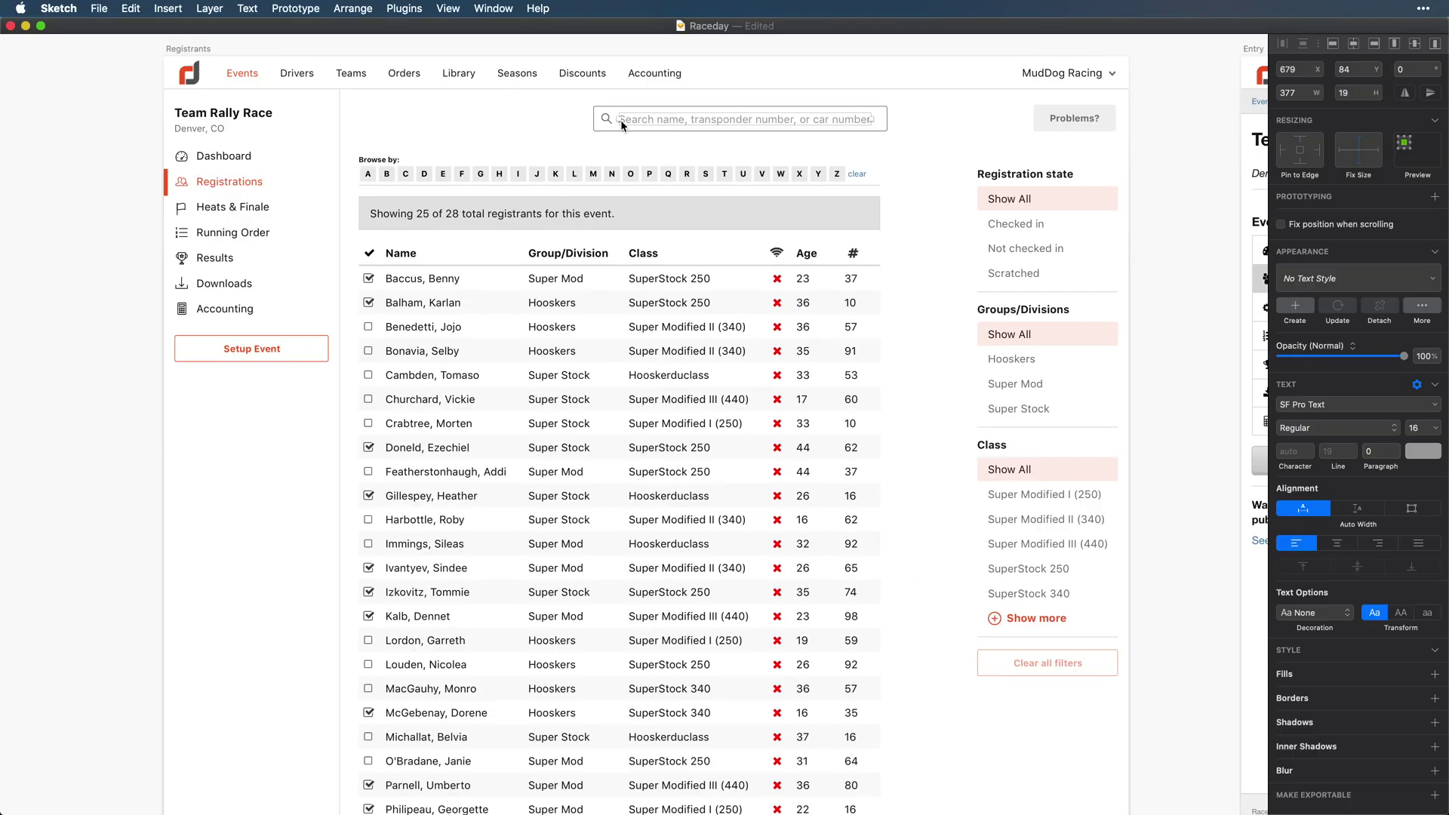
{"action": "key", "text": "super+v"}
{"action": "left_click", "coordinate": [440, 123]}
{"action": "scroll", "coordinate": [431, 117], "scroll_direction": "up", "scroll_amount": 4}
{"action": "mouse_move", "coordinate": [387, 138]}
{"action": "left_mouse_down"}
{"action": "mouse_move", "coordinate": [346, 111]}
{"action": "mouse_move", "coordinate": [375, 133]}
{"action": "left_mouse_up"}
- Set the pasted icon's border to the near-black document colour and add a "Registrations" heading beside it
{"action": "left_click", "coordinate": [1304, 476]}
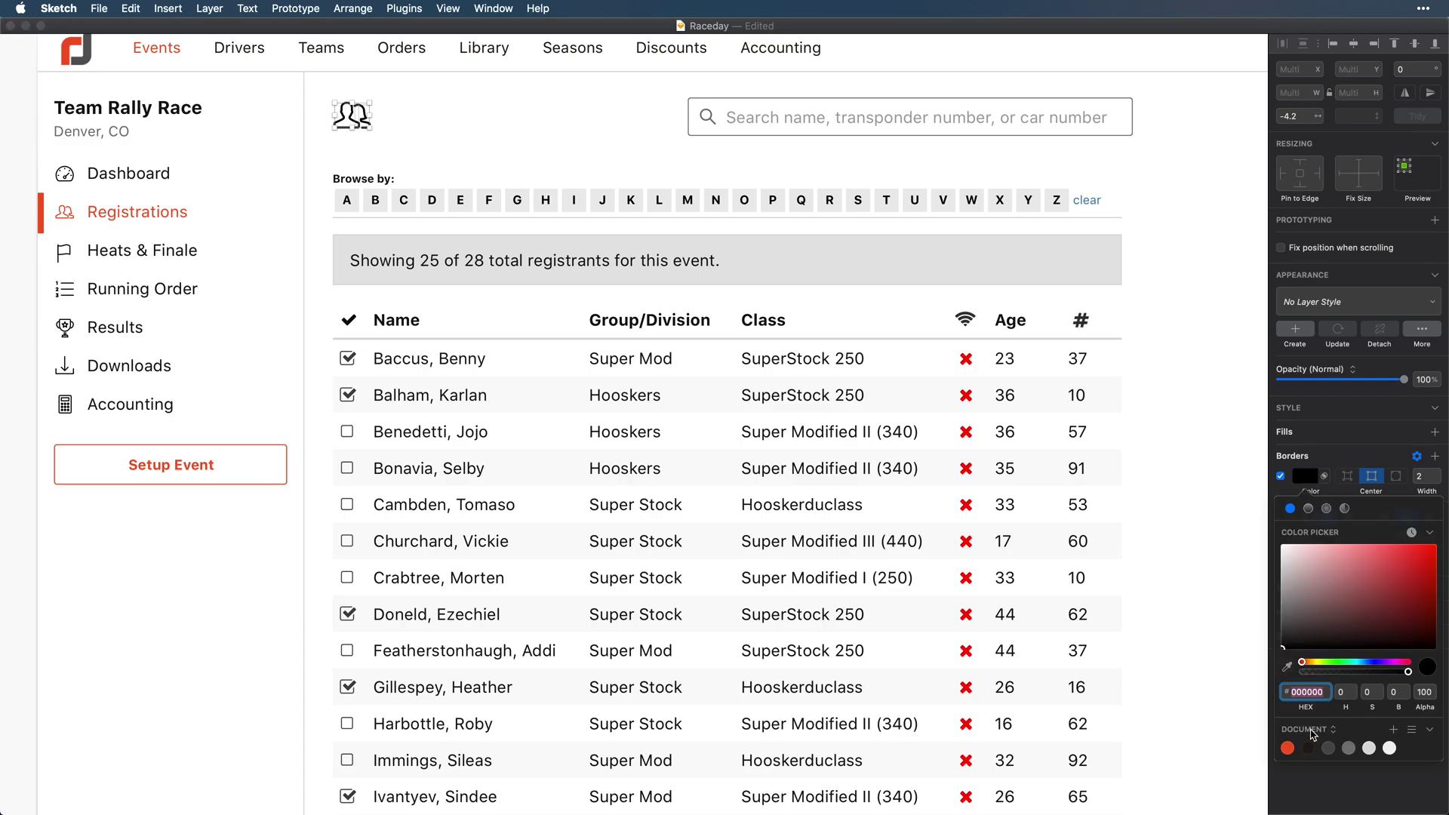
{"action": "left_click", "coordinate": [1310, 749]}
{"action": "key", "text": "Escape"}
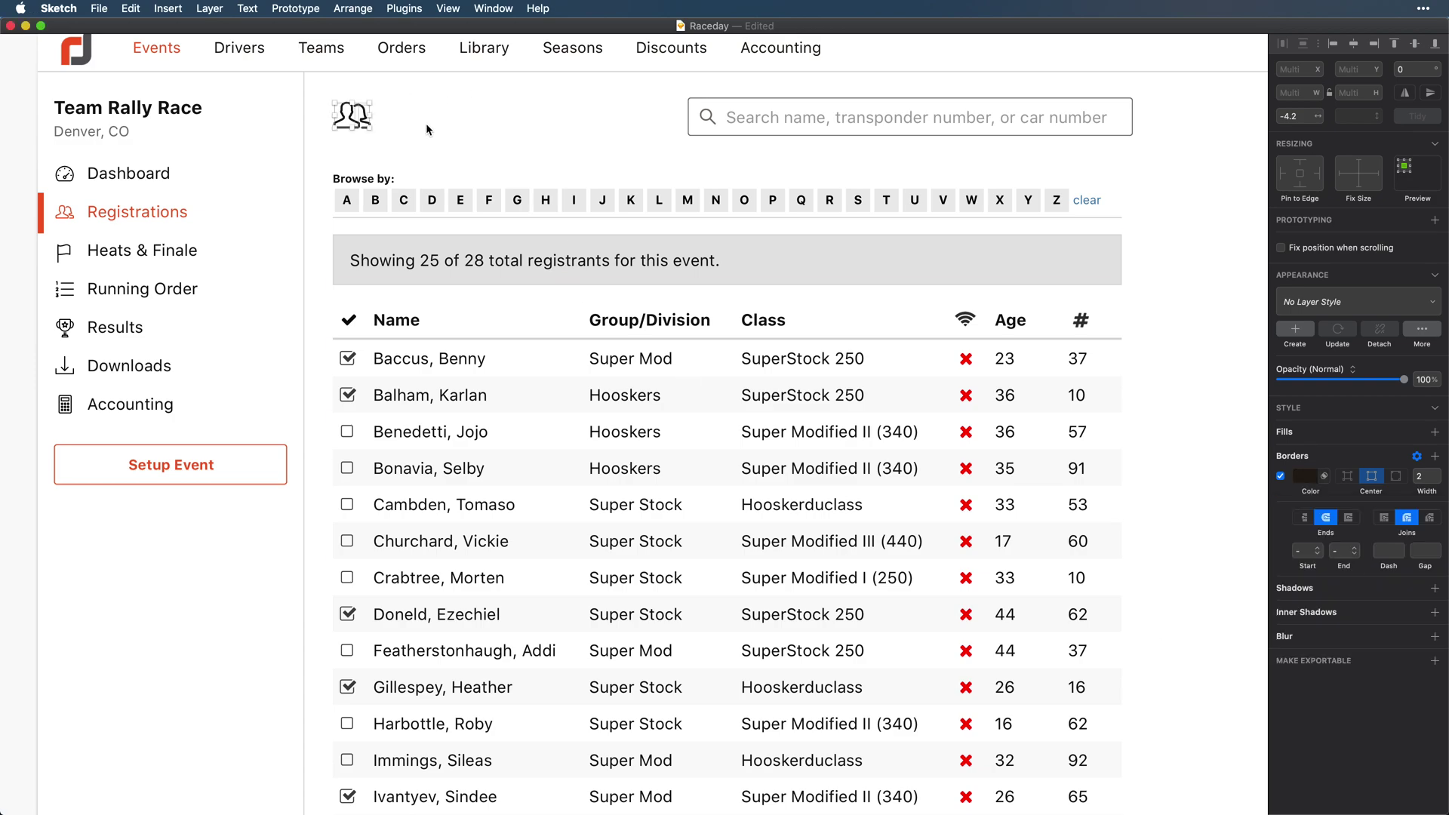
{"action": "key", "text": "t"}
{"action": "left_click", "coordinate": [387, 112]}
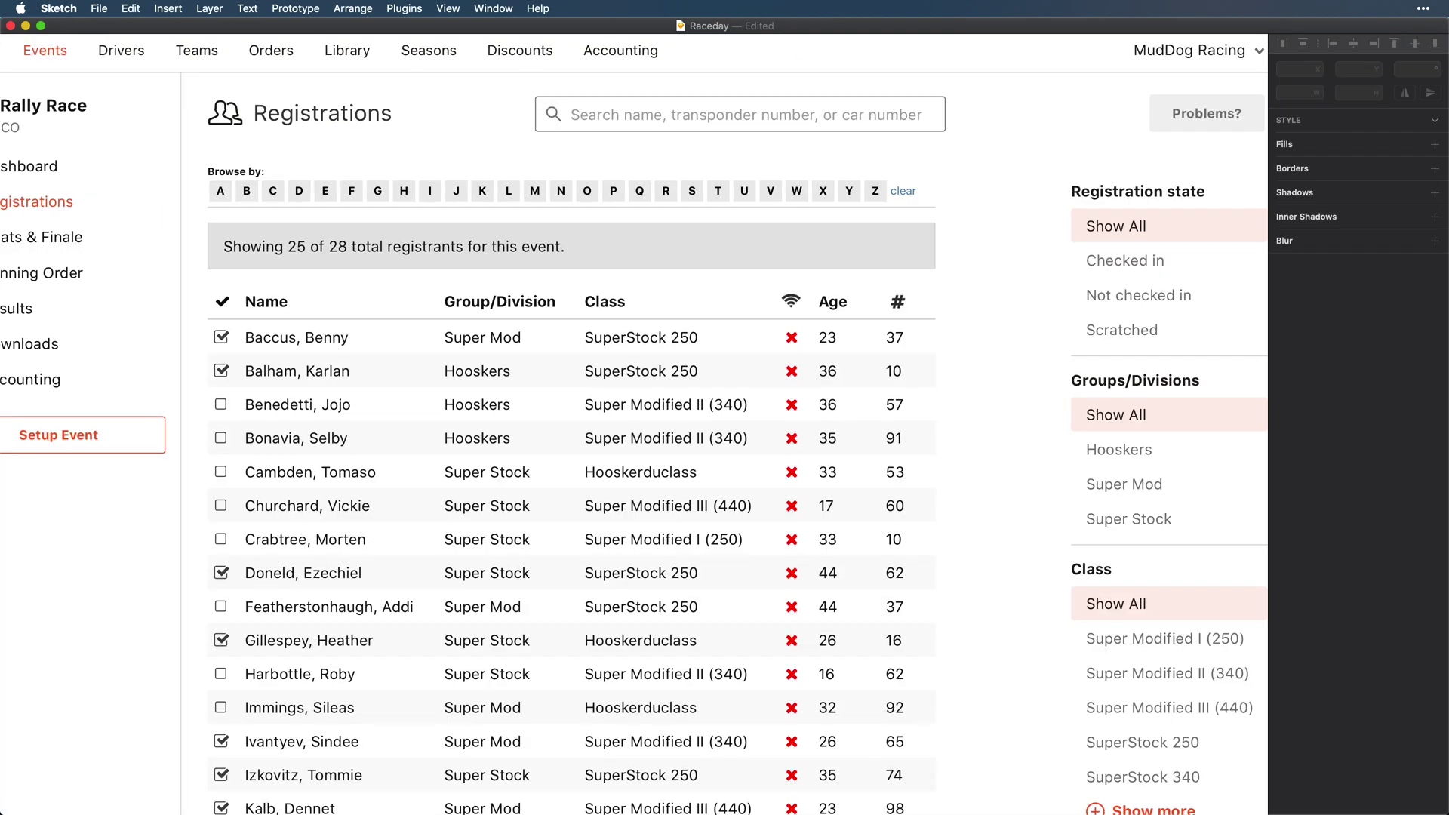
- Move the registrant count text up under the Registrations heading and delete its grey banner
{"action": "left_click_drag", "start_coordinate": [254, 242], "coordinate": [925, 259]}
{"action": "left_click", "coordinate": [218, 233]}
{"action": "key", "text": "Delete"}
- Move the Browse by label and its letter row down to just above the table header
{"action": "left_click", "coordinate": [862, 208]}
{"action": "left_click", "coordinate": [221, 174], "text": "shift"}
{"action": "left_click", "coordinate": [902, 192], "text": "shift"}
{"action": "left_click", "coordinate": [879, 195], "text": "shift"}
{"action": "left_click_drag", "start_coordinate": [879, 194], "coordinate": [880, 260]}
{"action": "left_click", "coordinate": [362, 184]}
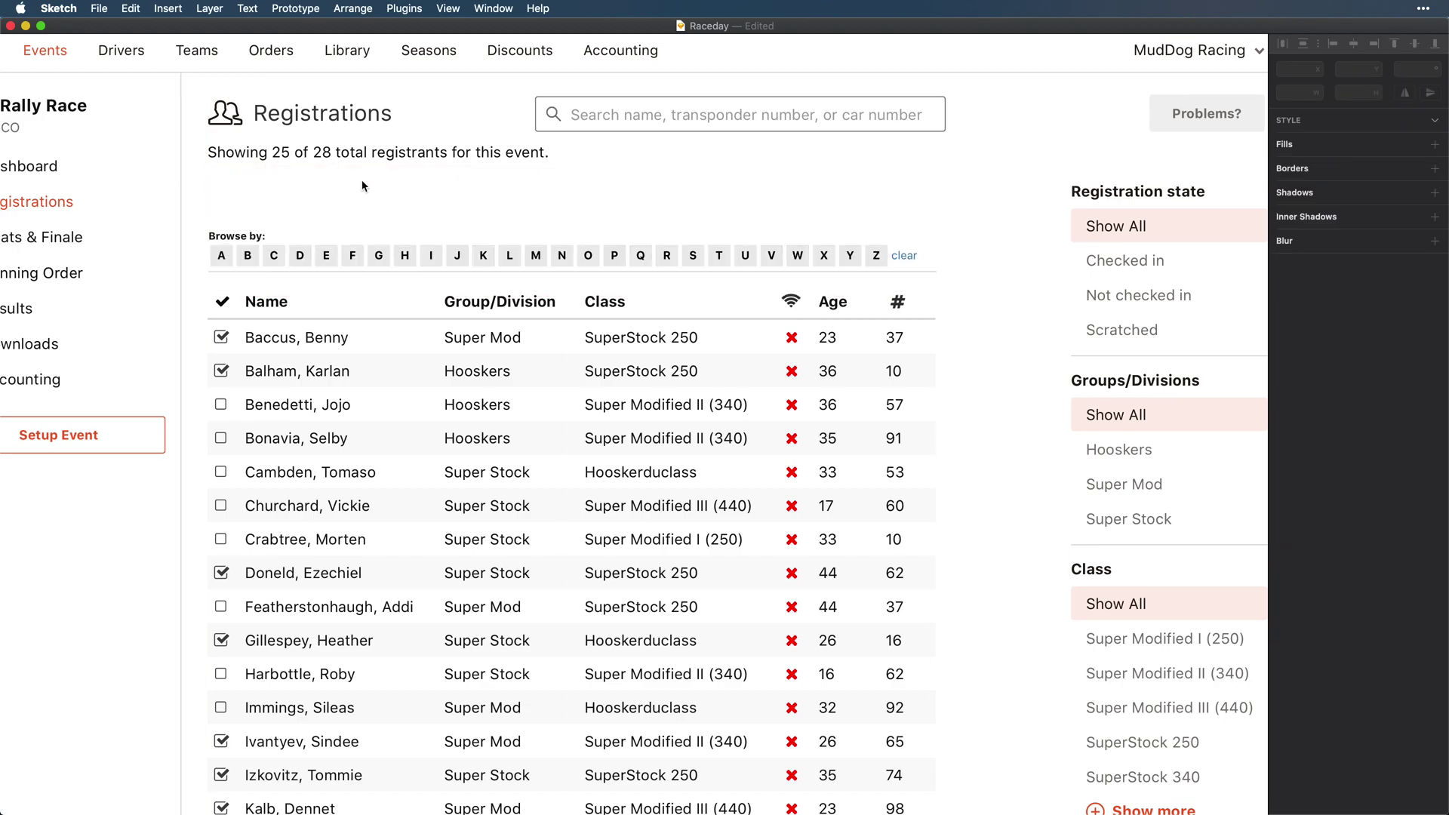
- Shorten the count text to "28 registrants", set it to size 18, and place it just below the Registrations heading
{"action": "left_click_drag", "start_coordinate": [301, 155], "coordinate": [274, 174]}
{"action": "left_click", "coordinate": [261, 199]}
{"action": "double_click", "coordinate": [306, 180]}
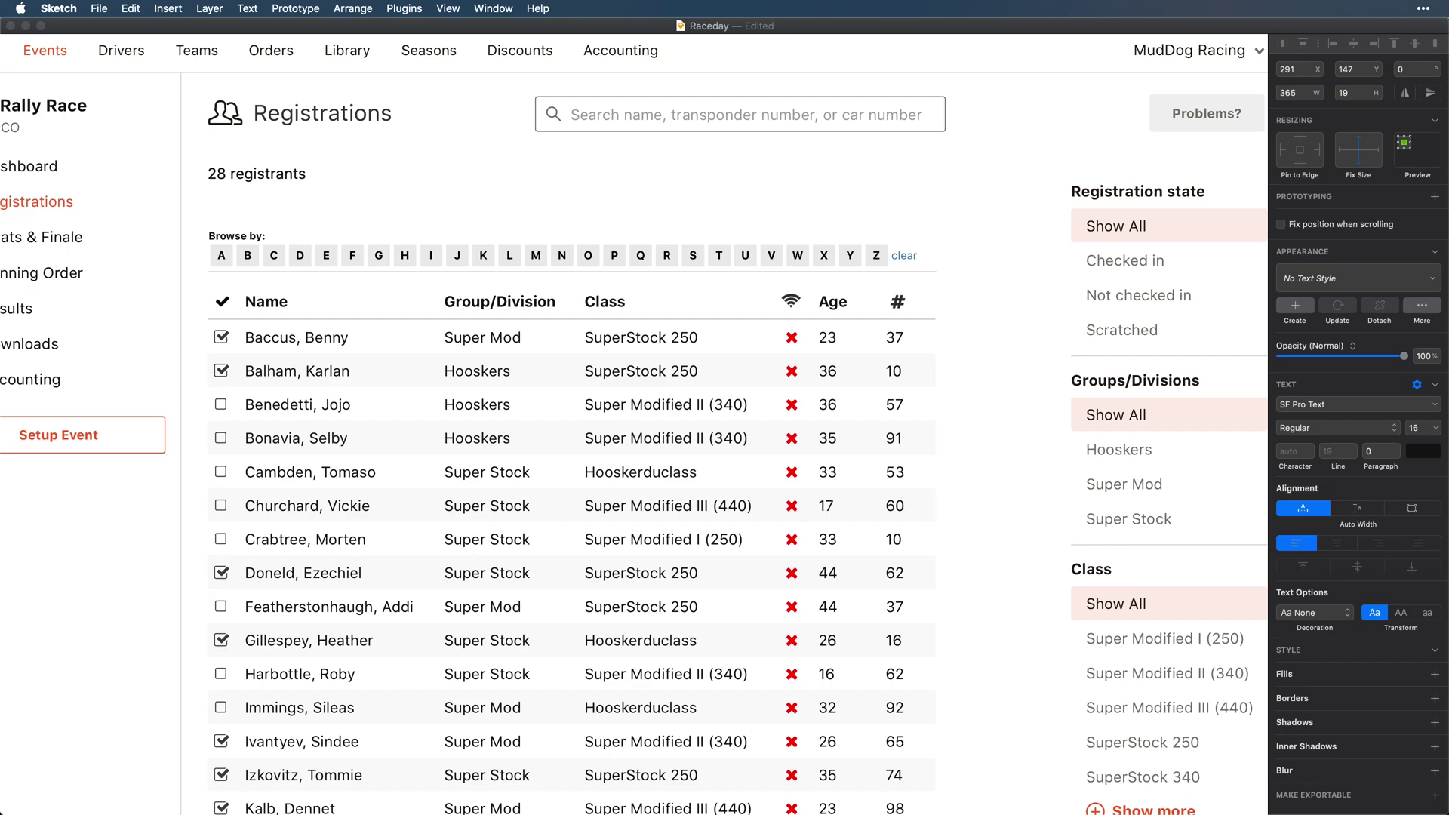
{"action": "key", "text": "Escape"}
{"action": "key", "text": "super+alt+equal"}
{"action": "key", "text": "super+alt+equal"}
{"action": "left_click", "coordinate": [413, 176]}
{"action": "left_click_drag", "start_coordinate": [264, 176], "coordinate": [264, 164]}
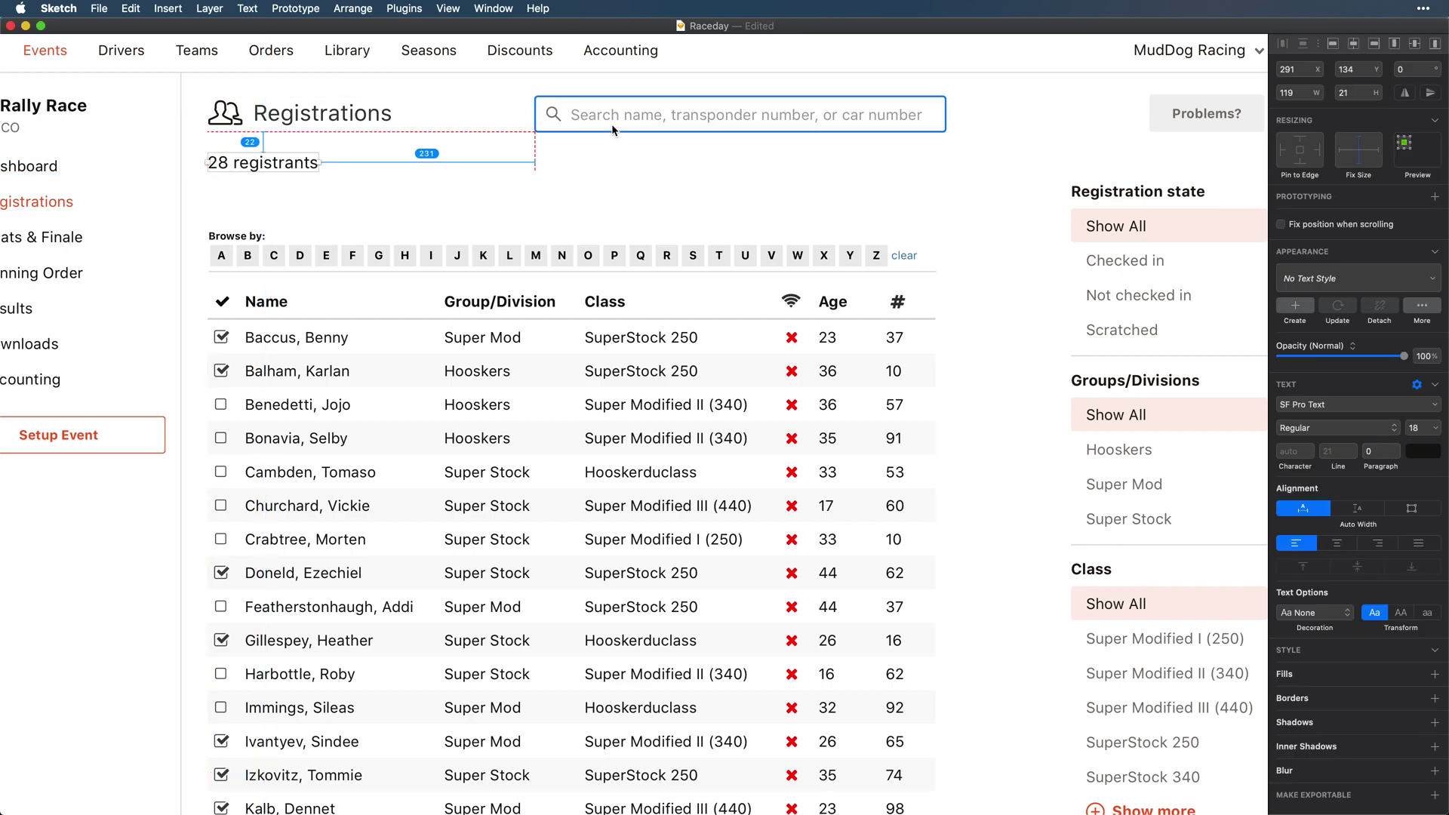
- Move the whole search field down level with the registrant count and over toward the filter column
{"action": "left_click", "coordinate": [498, 92]}
{"action": "scroll", "coordinate": [498, 92], "scroll_direction": "up", "scroll_amount": 5}
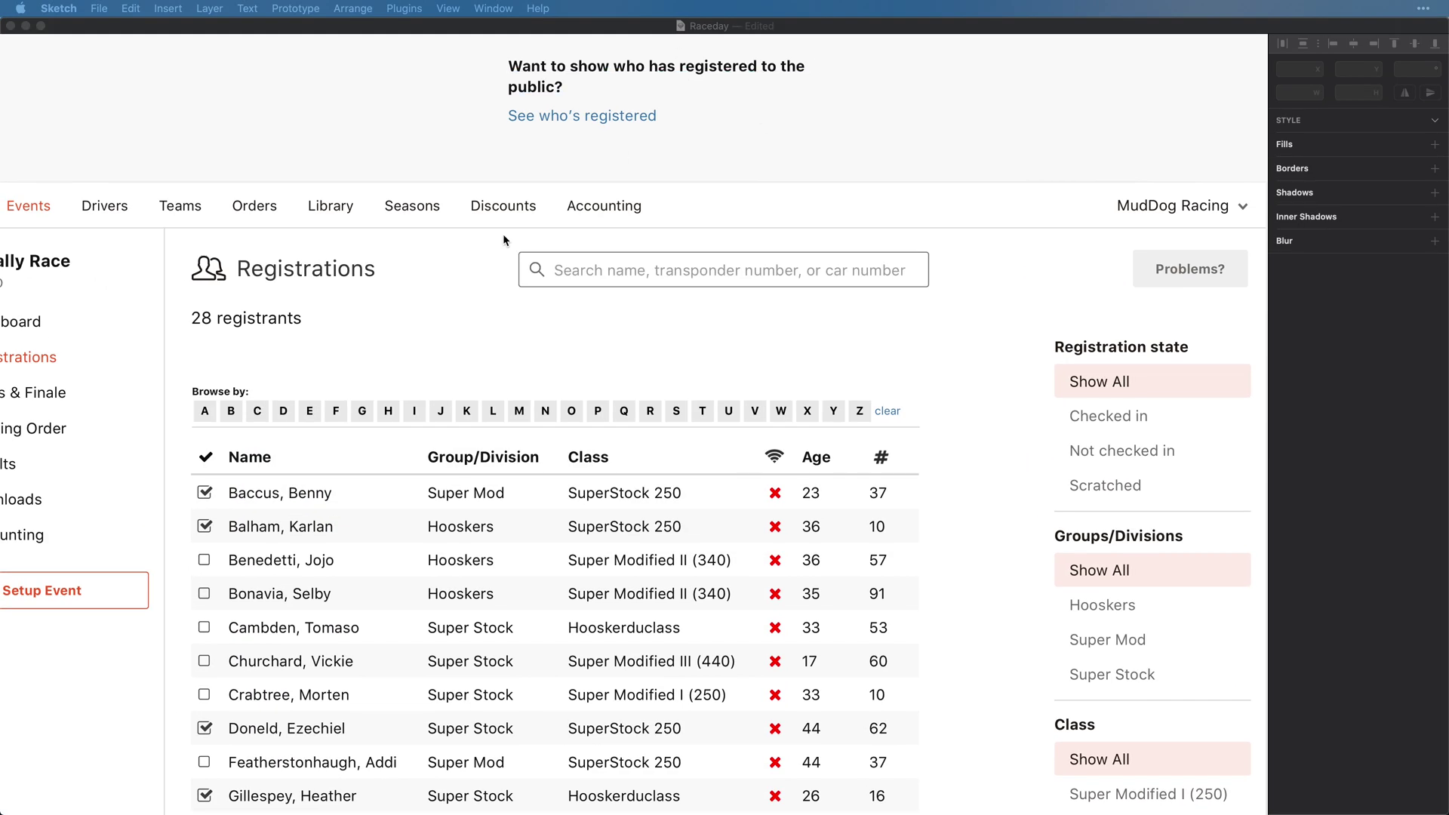
{"action": "left_click_drag", "start_coordinate": [885, 271], "coordinate": [990, 319]}
{"action": "left_click_drag", "start_coordinate": [195, 293], "coordinate": [1037, 364]}
{"action": "left_click_drag", "start_coordinate": [1003, 320], "coordinate": [1003, 324]}
- Move the See who's registered link beside the Registrations heading, reworded as "Share public registrations URL", and delete its leftover question text
{"action": "left_click", "coordinate": [452, 274]}
{"action": "left_click_drag", "start_coordinate": [643, 117], "coordinate": [530, 266]}
{"action": "left_click", "coordinate": [563, 92]}
{"action": "key", "text": "Delete"}
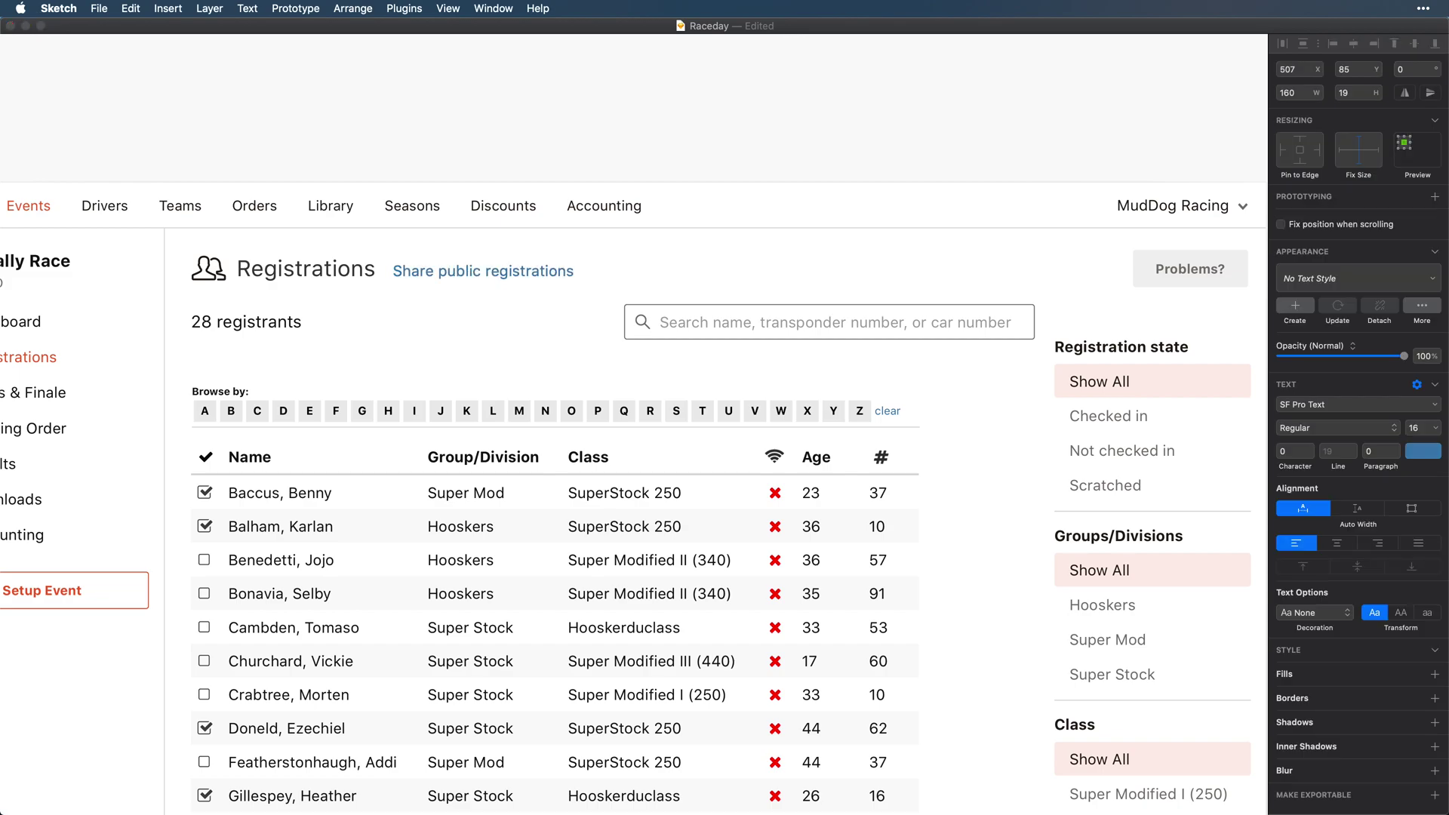
{"action": "type", "text": "URL"}
{"action": "key", "text": "Escape"}
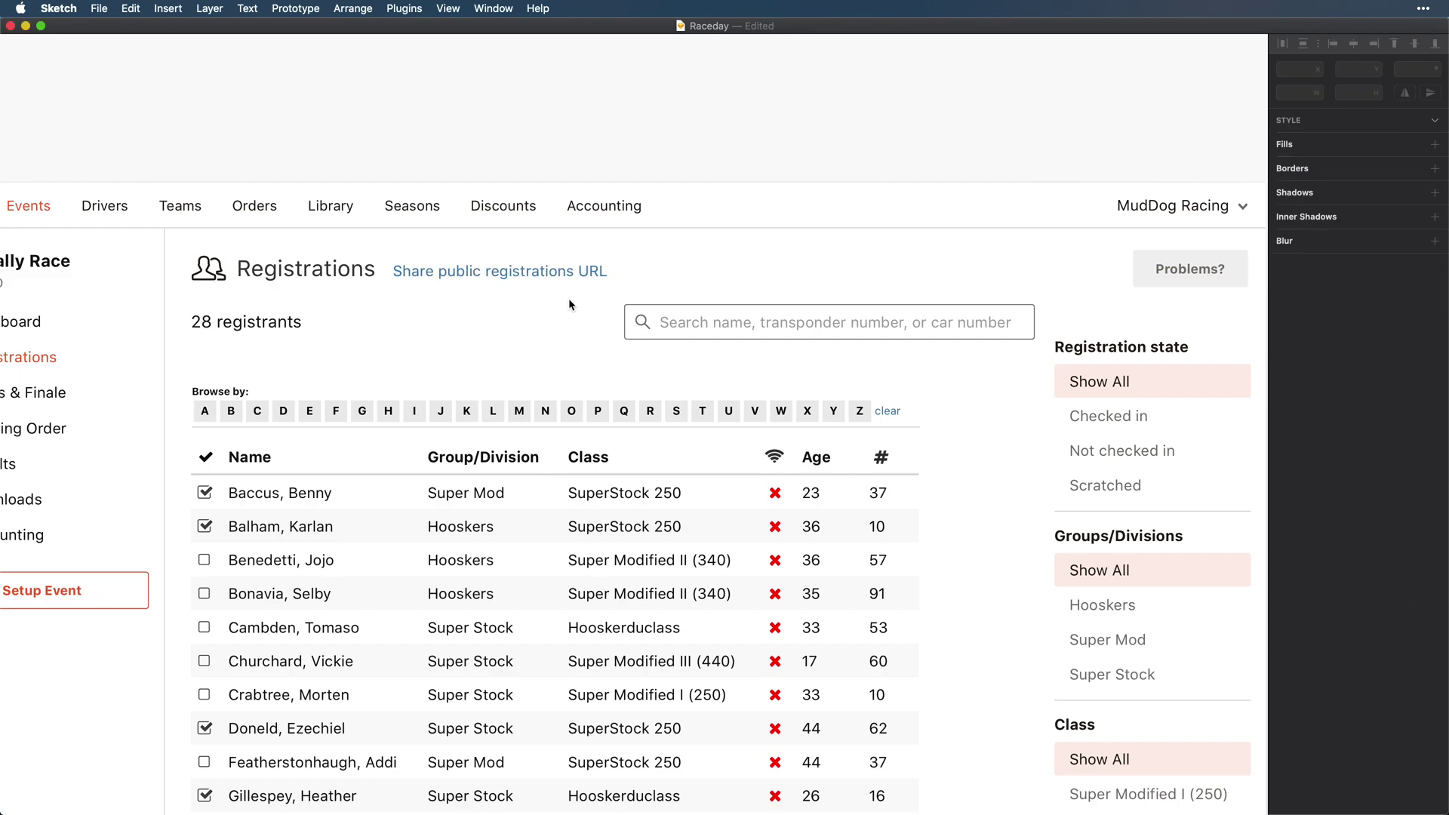
- Colour the Share public registrations URL link in the document's red
{"action": "left_click", "coordinate": [1422, 451]}
{"action": "left_click", "coordinate": [483, 318]}
{"action": "left_click", "coordinate": [480, 316]}
- Nudge the whole search field away from the filter column by about 12 px
{"action": "left_click", "coordinate": [741, 335]}
{"action": "key", "text": "shift+Left"}
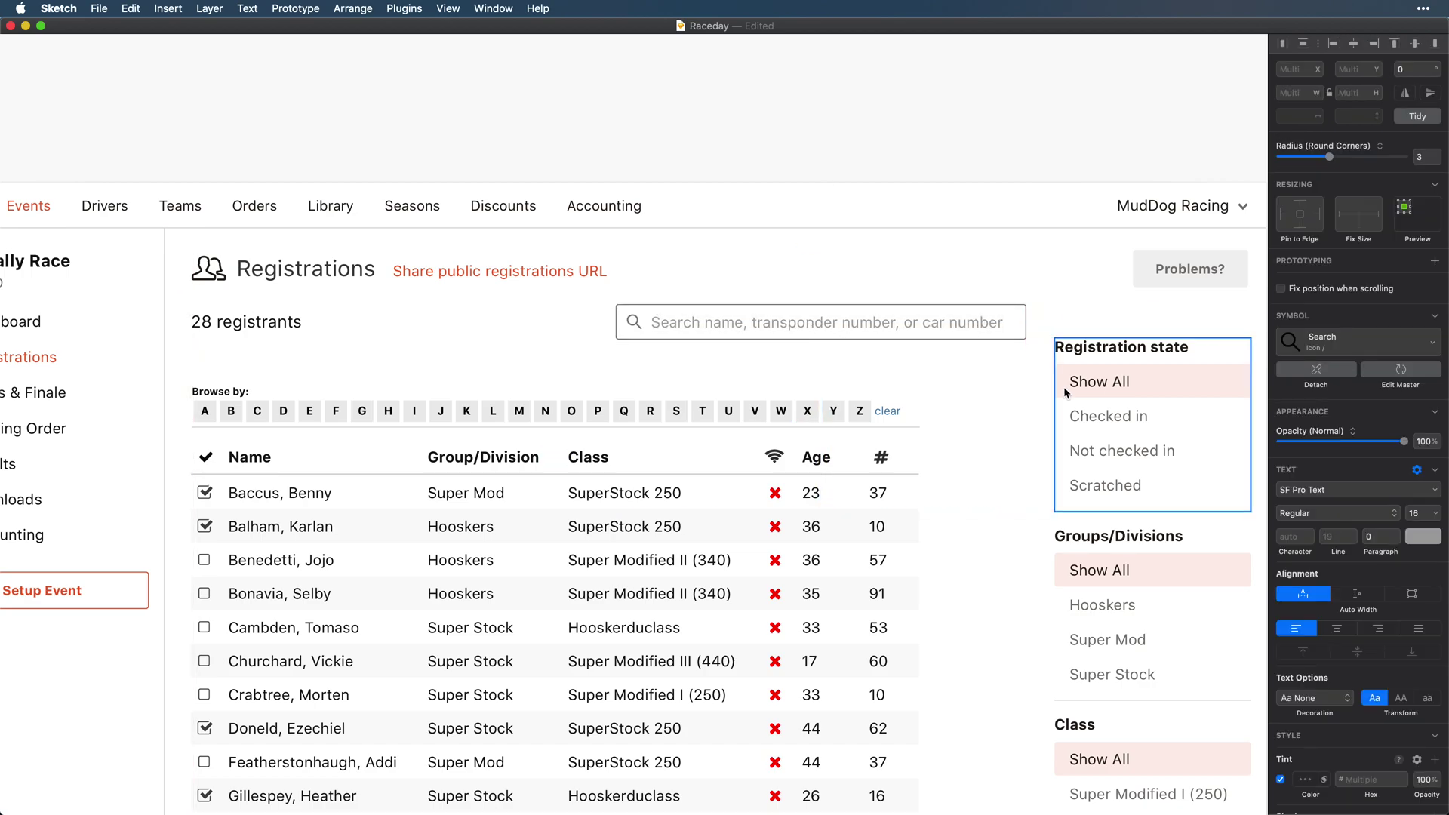
{"action": "left_click", "coordinate": [258, 324]}
{"action": "left_click", "coordinate": [182, 332]}
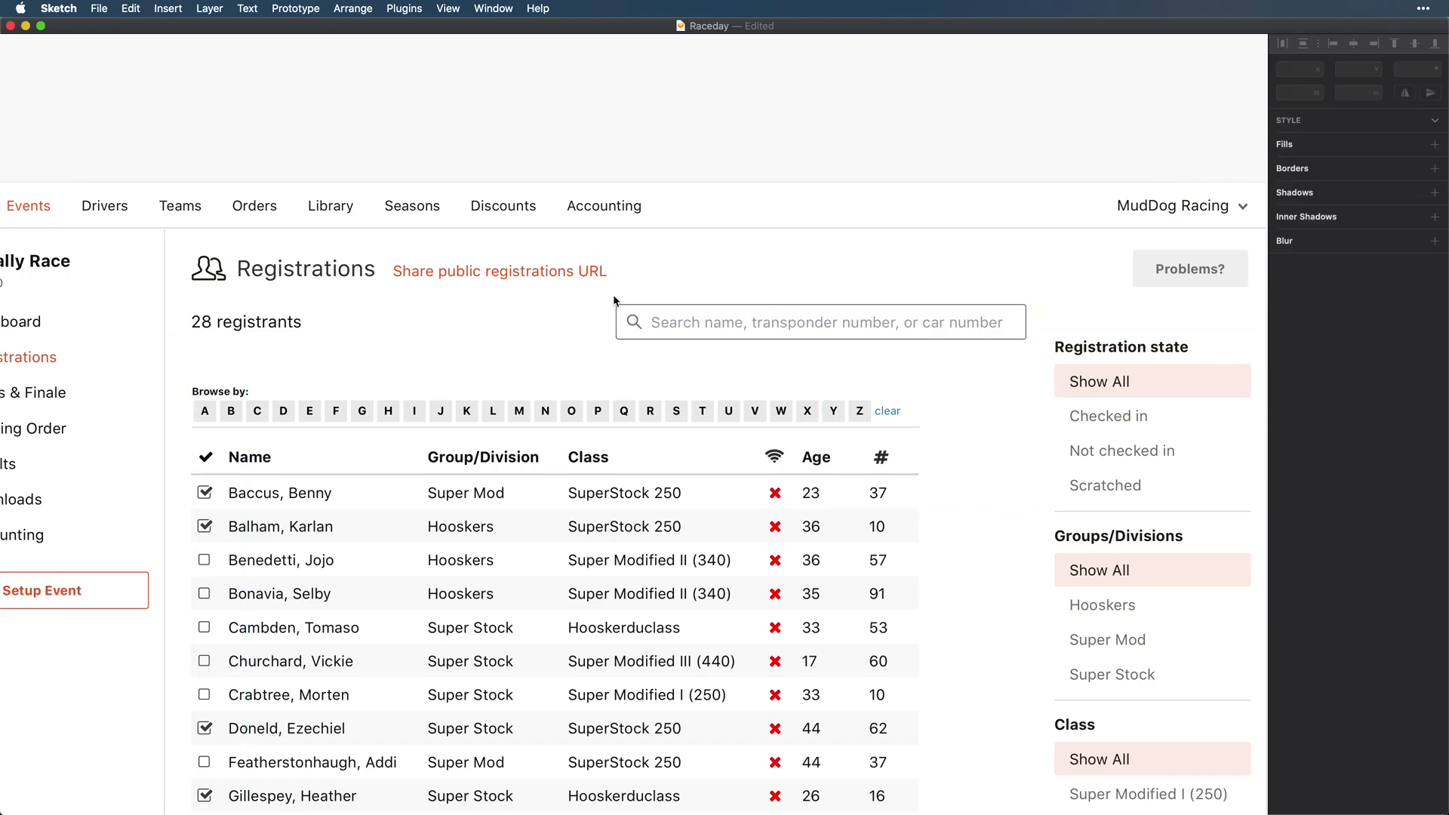
{"action": "left_click_drag", "start_coordinate": [613, 294], "coordinate": [1028, 374]}
{"action": "key", "text": "Left"}
{"action": "key", "text": "Left"}
- Nudge the registrant count and the Registrations heading row a few pixels away from the sidebar so they line up
{"action": "left_click", "coordinate": [201, 326]}
{"action": "key", "text": "Right"}
{"action": "key", "text": "Right"}
{"action": "key", "text": "Right"}
{"action": "left_click_drag", "start_coordinate": [623, 293], "coordinate": [179, 247]}
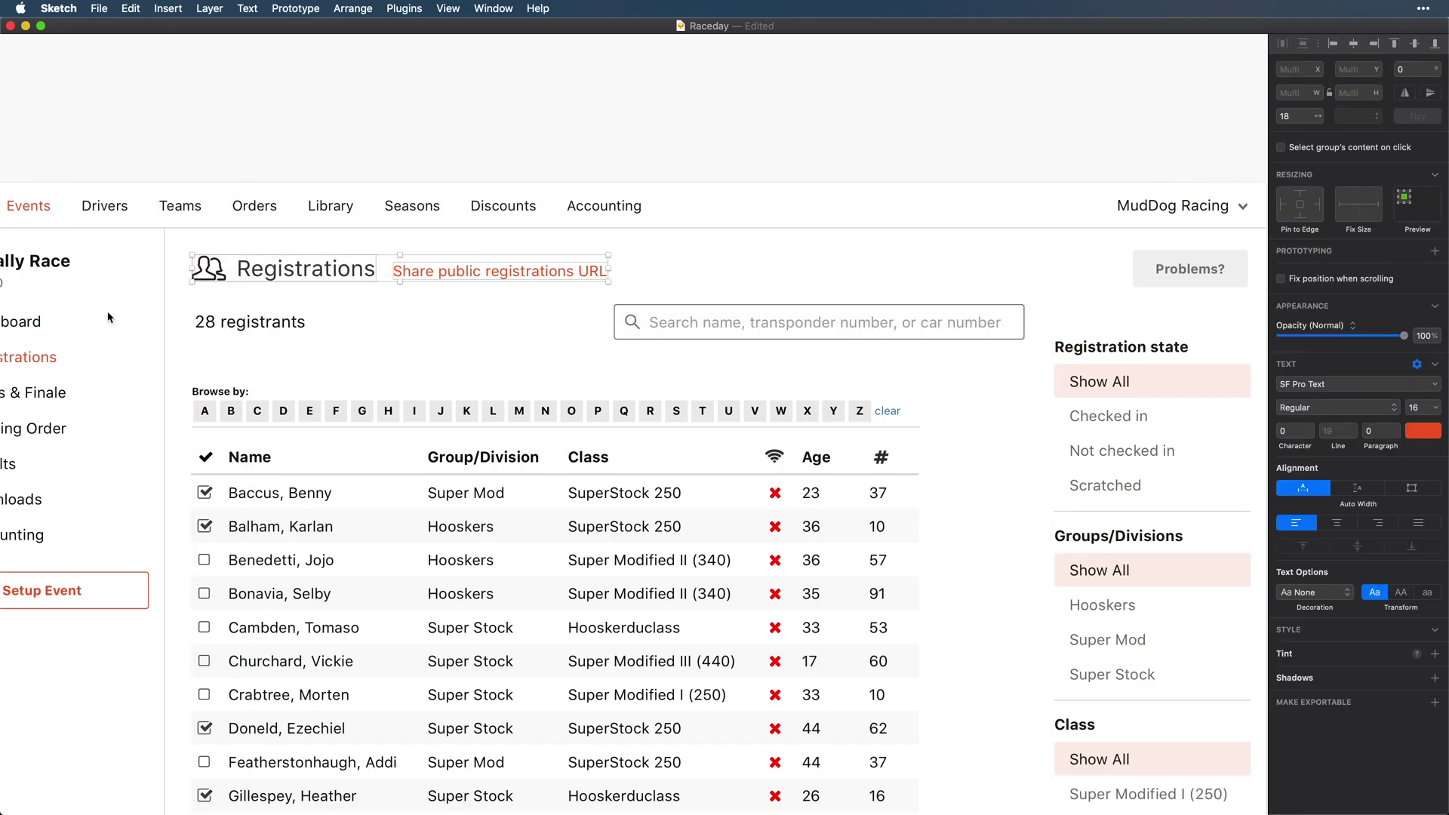
{"action": "key", "text": "Right"}
{"action": "key", "text": "Right"}
{"action": "key", "text": "Right"}
{"action": "left_click", "coordinate": [481, 312]}
- Move the Browse by label and its letter row up directly beneath the registrant count, aligned with its edge
{"action": "scroll", "coordinate": [481, 313], "scroll_direction": "down", "scroll_amount": 1}
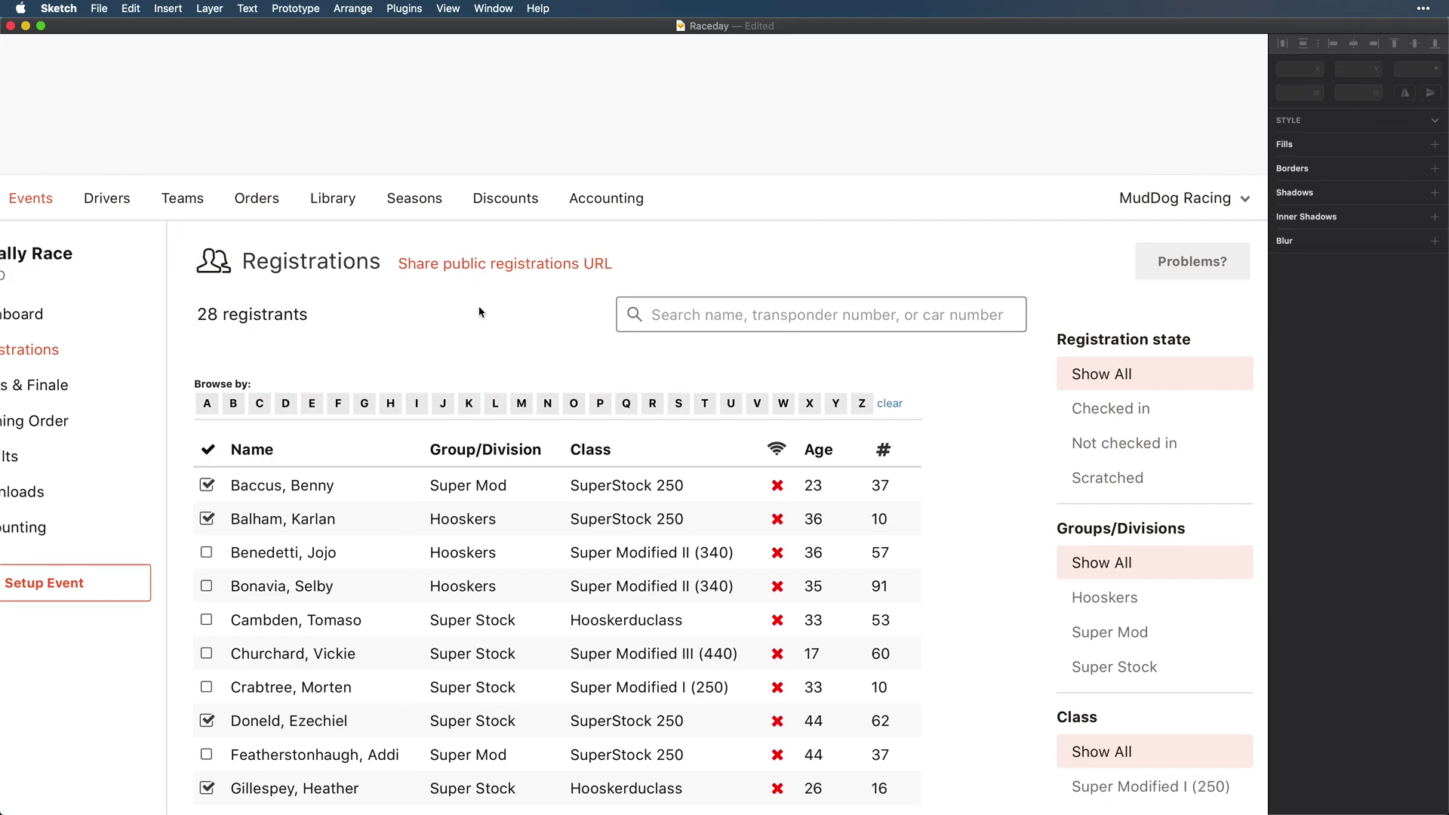
{"action": "left_click", "coordinate": [227, 384]}
{"action": "left_click", "coordinate": [215, 400], "text": "shift"}
{"action": "left_click_drag", "start_coordinate": [215, 400], "coordinate": [219, 368]}
- Try the Browse by label at size 14 in regular weight
{"action": "left_click", "coordinate": [216, 352]}
{"action": "key", "text": "alt+super+equal"}
{"action": "key", "text": "alt+super+equal"}
{"action": "key", "text": "alt+super+equal"}
{"action": "key", "text": "alt+super+equal"}
{"action": "key", "text": "alt+super+equal"}
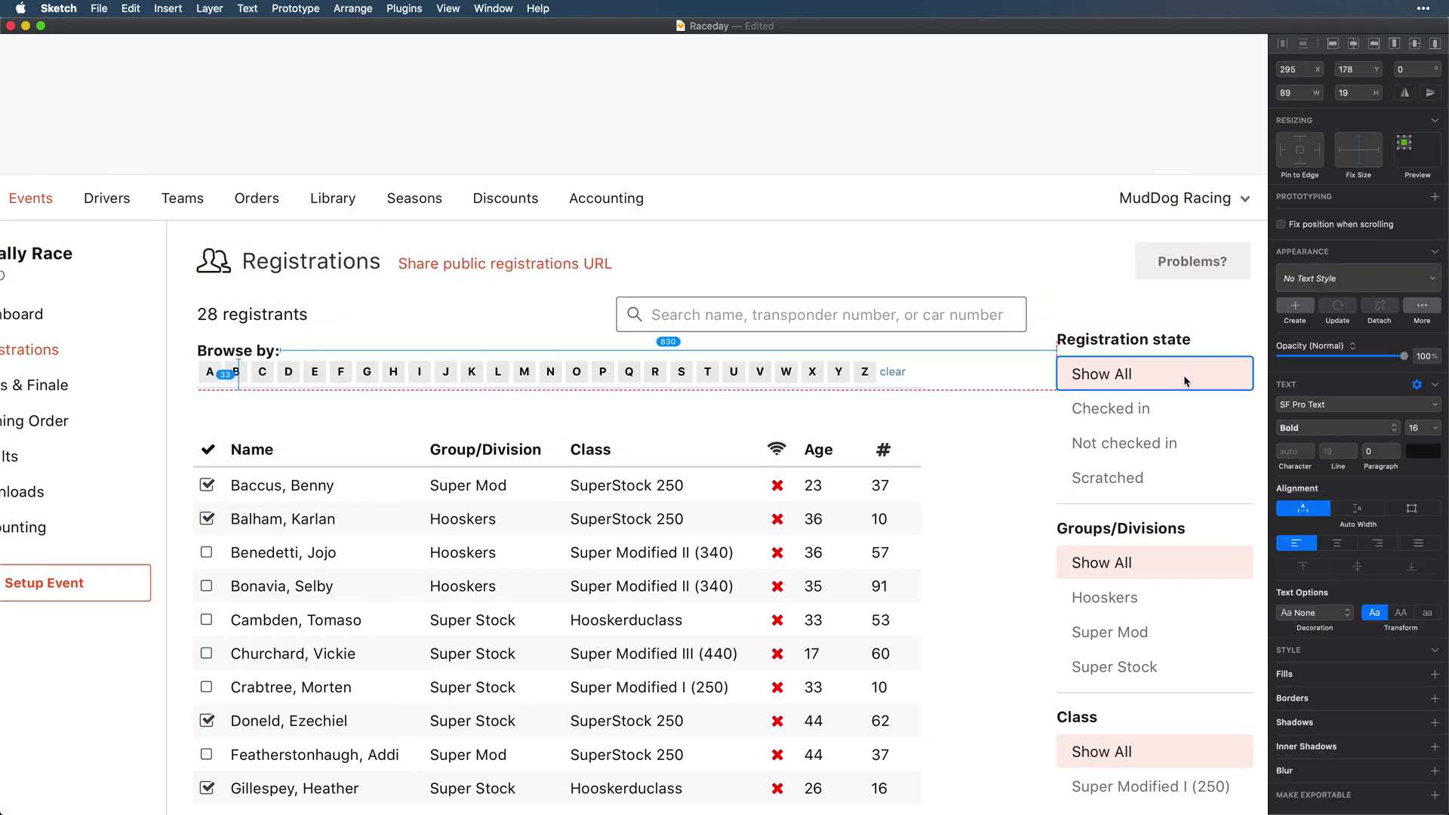
{"action": "key", "text": "super+b"}
{"action": "key", "text": "alt+super+minus"}
{"action": "key", "text": "alt+super+minus"}
- Align the A–Z letter row with the Browse by label's edge and nudge it down about 4 px
{"action": "left_click", "coordinate": [194, 388]}
{"action": "left_click", "coordinate": [203, 373]}
{"action": "left_click", "coordinate": [193, 368]}
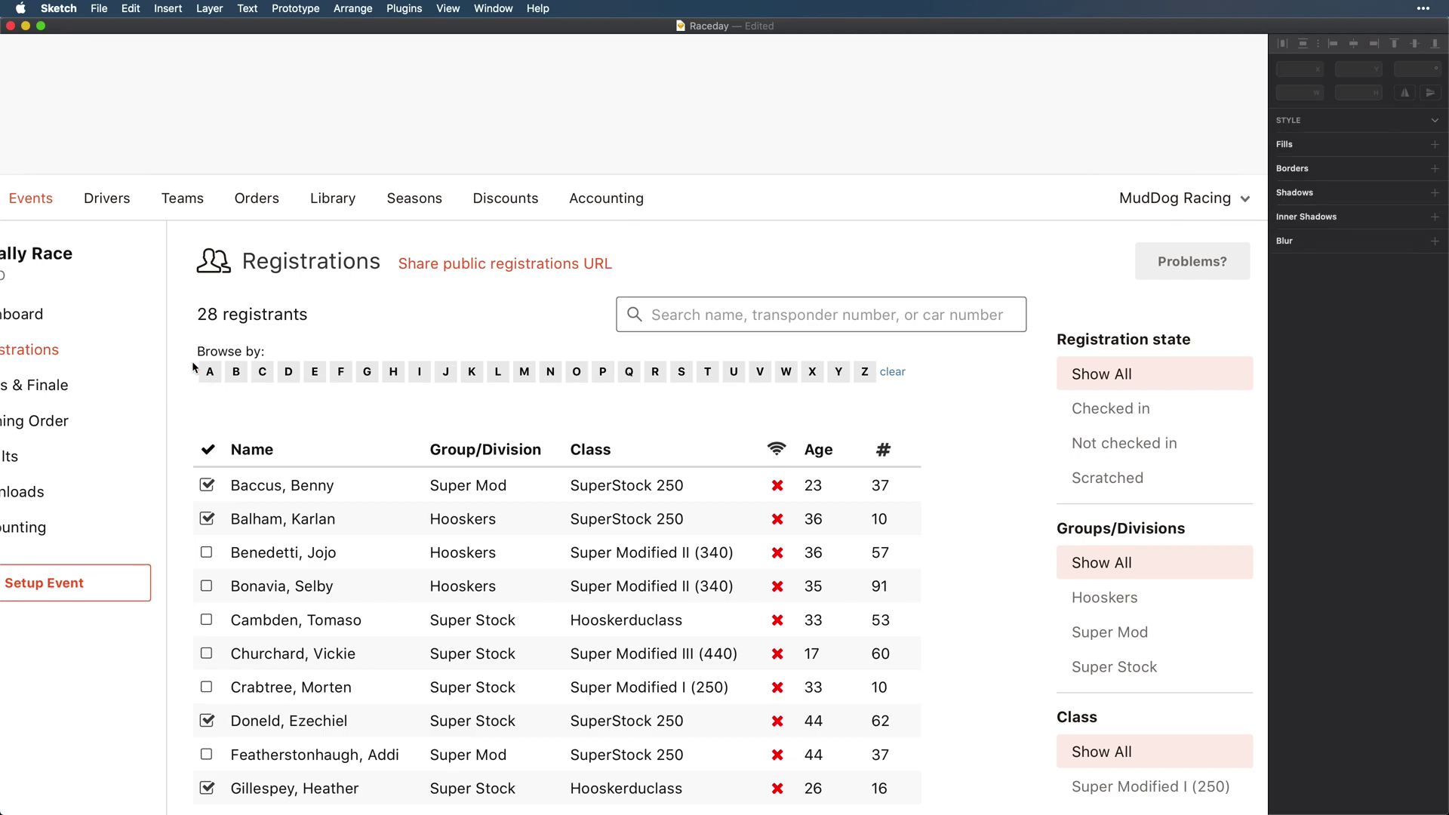
{"action": "left_click_drag", "start_coordinate": [194, 368], "coordinate": [914, 413]}
{"action": "left_click_drag", "start_coordinate": [210, 373], "coordinate": [209, 373]}
{"action": "left_click_drag", "start_coordinate": [190, 365], "coordinate": [915, 417]}
{"action": "key", "text": "Down"}
{"action": "key", "text": "Down"}
{"action": "key", "text": "Down"}
{"action": "key", "text": "Down"}
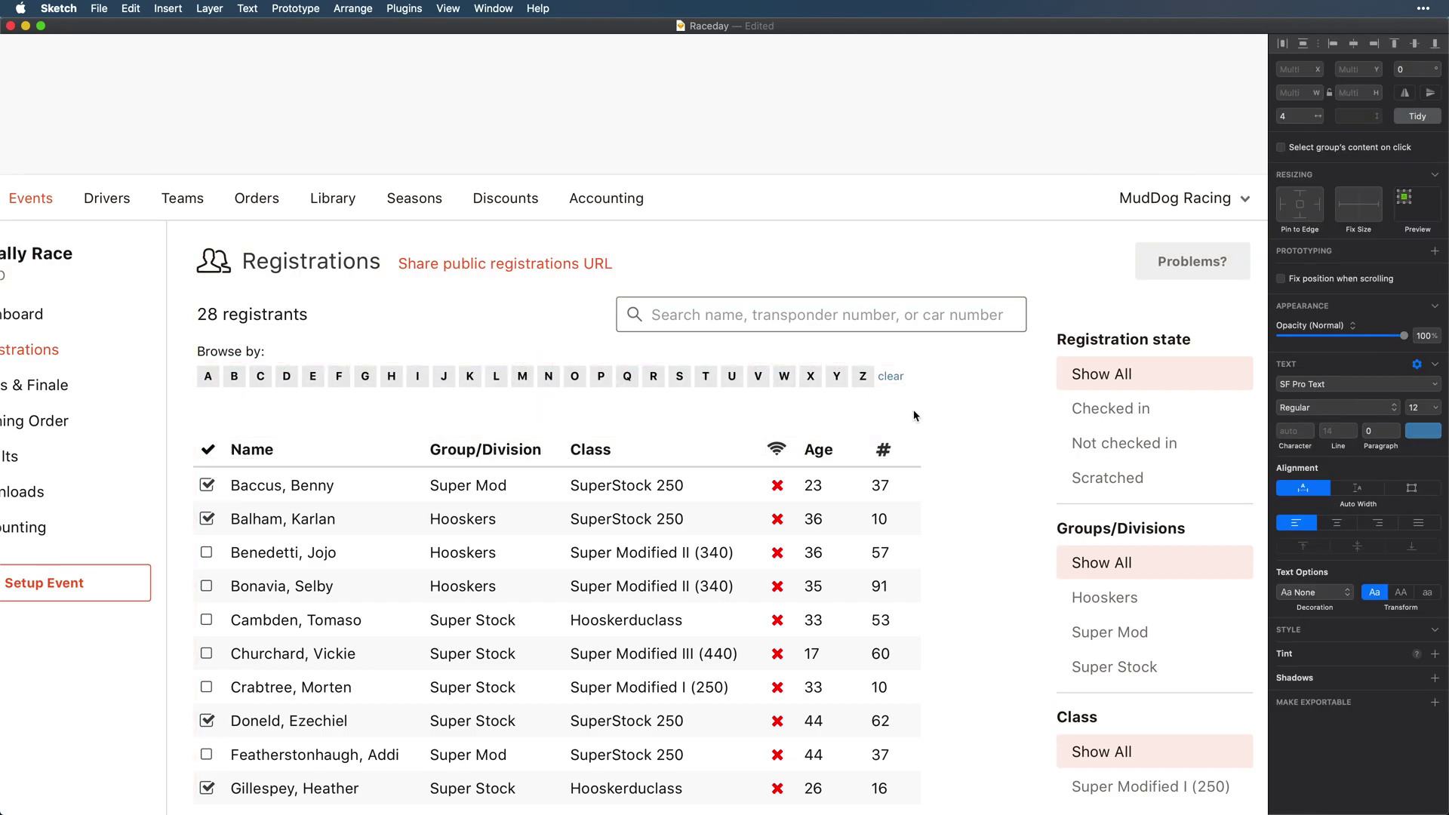
- Give the A–Z letter boxes a white FFFFFF fill and a 1 px border in the document's red
{"action": "left_click_drag", "start_coordinate": [191, 401], "coordinate": [874, 386]}
{"action": "left_click", "coordinate": [1304, 496]}
{"action": "type", "text": "fff"}
{"action": "key", "text": "Return"}
{"action": "left_click", "coordinate": [1339, 538]}
{"action": "left_click", "coordinate": [1305, 531]}
{"action": "left_click", "coordinate": [1287, 803]}
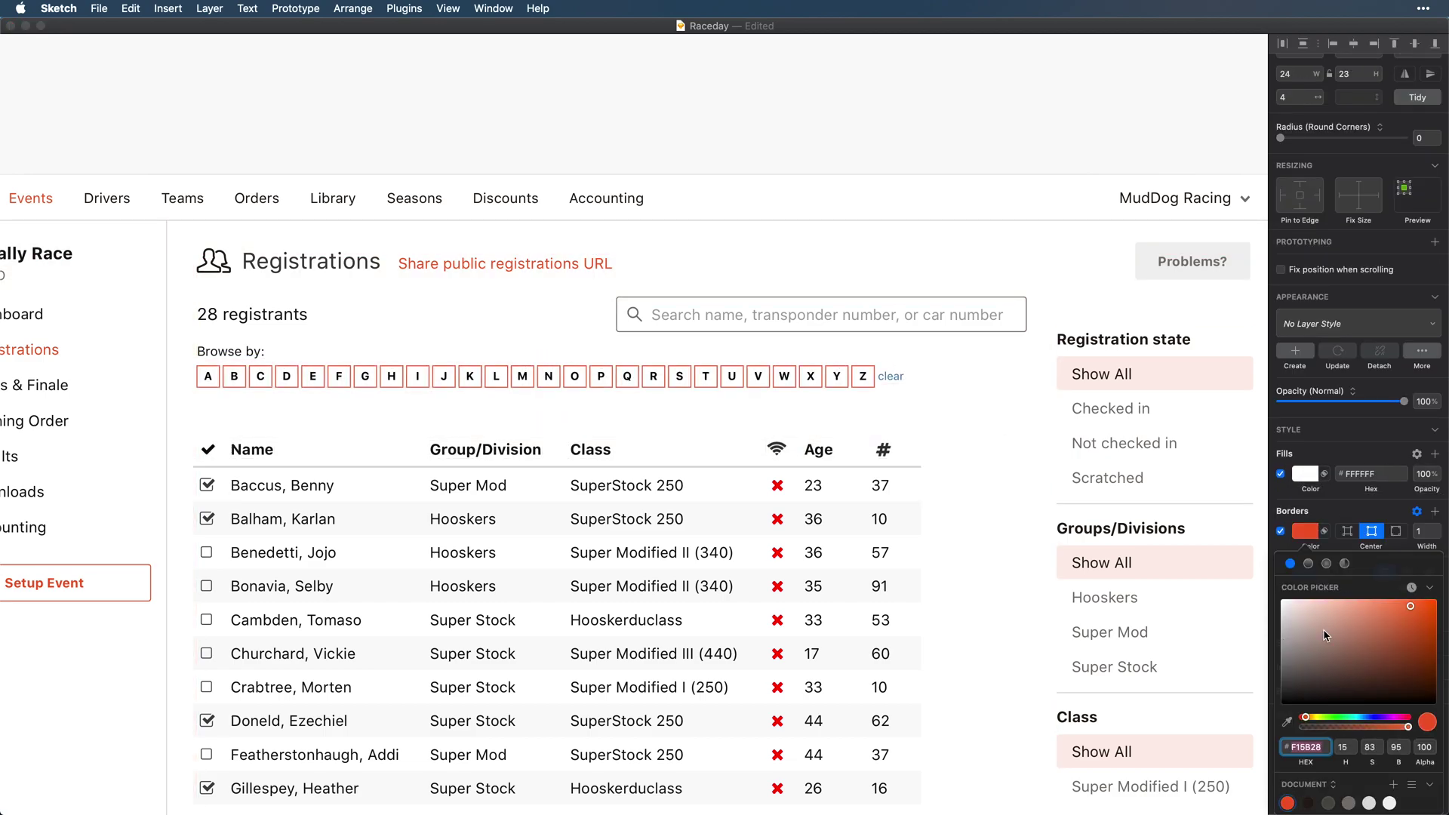
- Colour the A–Z letters in the document's red and delete the clear link at the end of the row
{"action": "left_click_drag", "start_coordinate": [192, 401], "coordinate": [868, 373]}
{"action": "left_click", "coordinate": [1424, 439]}
{"action": "left_click", "coordinate": [1287, 687]}
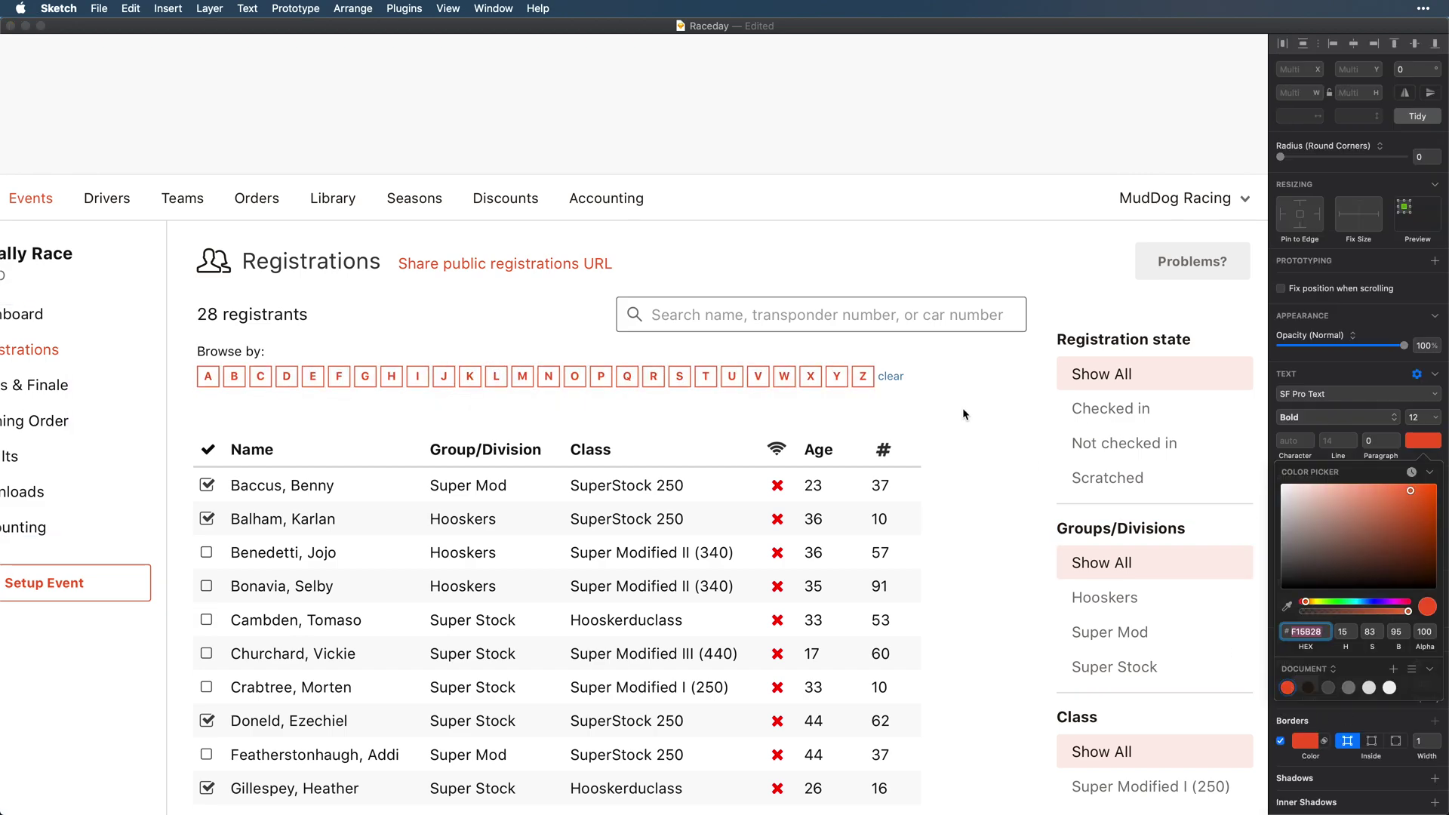
{"action": "left_click", "coordinate": [962, 408]}
{"action": "left_click", "coordinate": [897, 376]}
{"action": "key", "text": "Delete"}
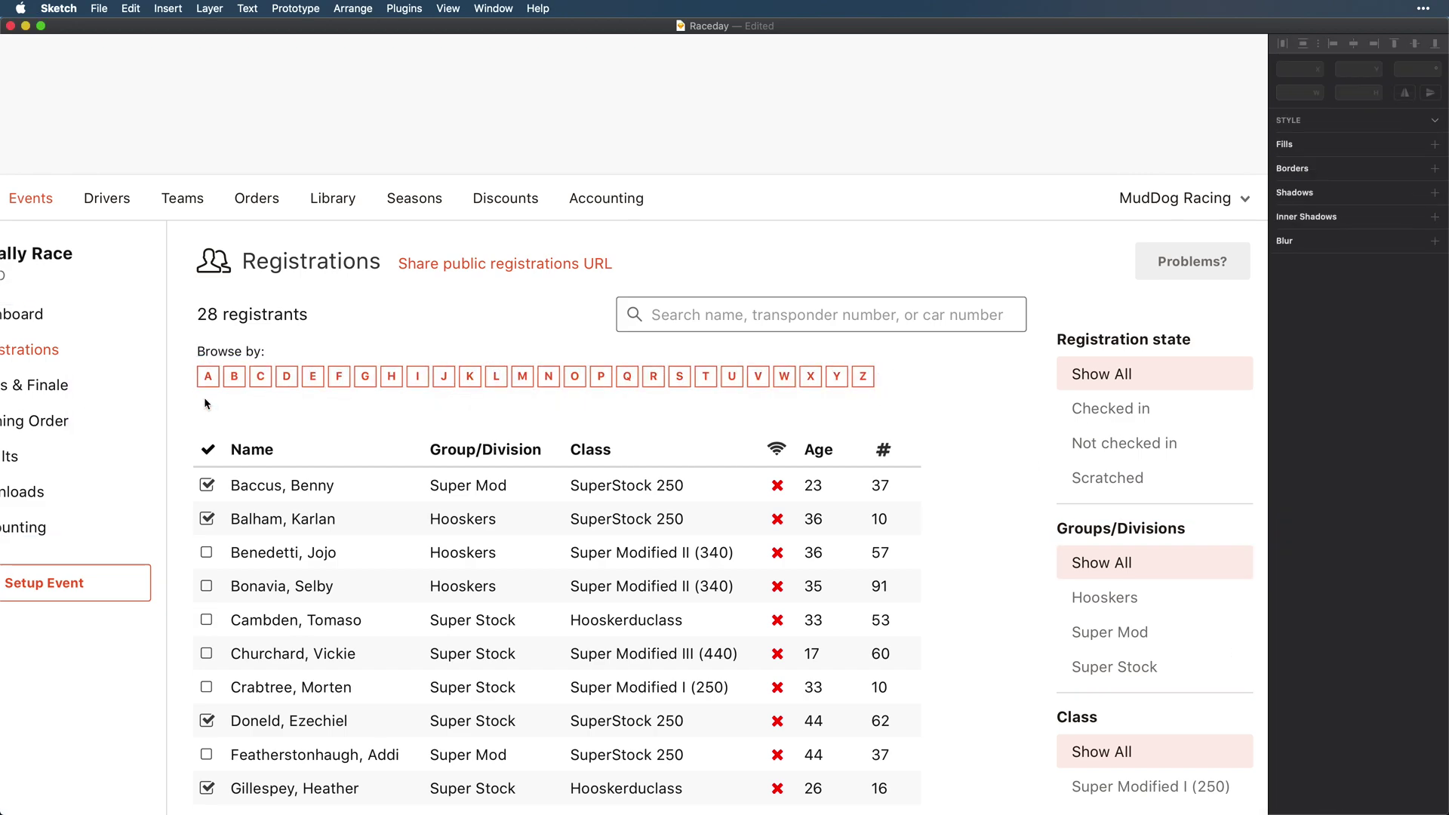
- Set the Browse by label to bold at size 12
{"action": "left_click", "coordinate": [243, 352]}
{"action": "key", "text": "alt+super+minus"}
{"action": "key", "text": "alt+super+minus"}
{"action": "key", "text": "super+b"}
- Delete the check-mark icon and the Age heading from the table header
{"action": "left_click", "coordinate": [243, 410]}
{"action": "scroll", "coordinate": [242, 410], "scroll_direction": "down", "scroll_amount": 4}
{"action": "scroll", "coordinate": [243, 410], "scroll_direction": "left", "scroll_amount": 3}
{"action": "left_click", "coordinate": [318, 282]}
{"action": "key", "text": "Delete"}
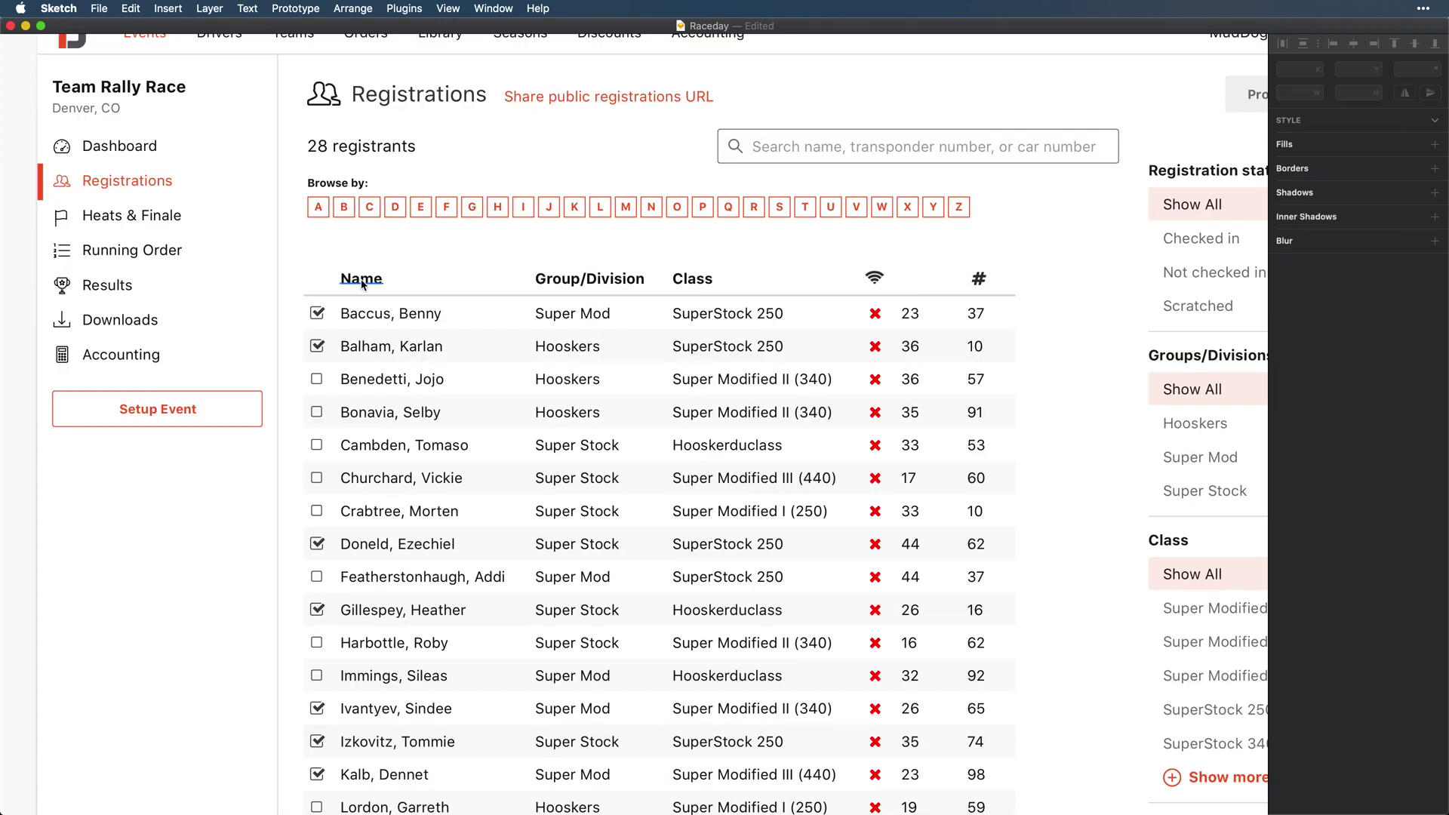
- Restyle the Name, Group/Division and Class headings at size 12, uppercase, with 0.8 character spacing and the dark grey document colour
{"action": "left_click_drag", "start_coordinate": [332, 247], "coordinate": [720, 279]}
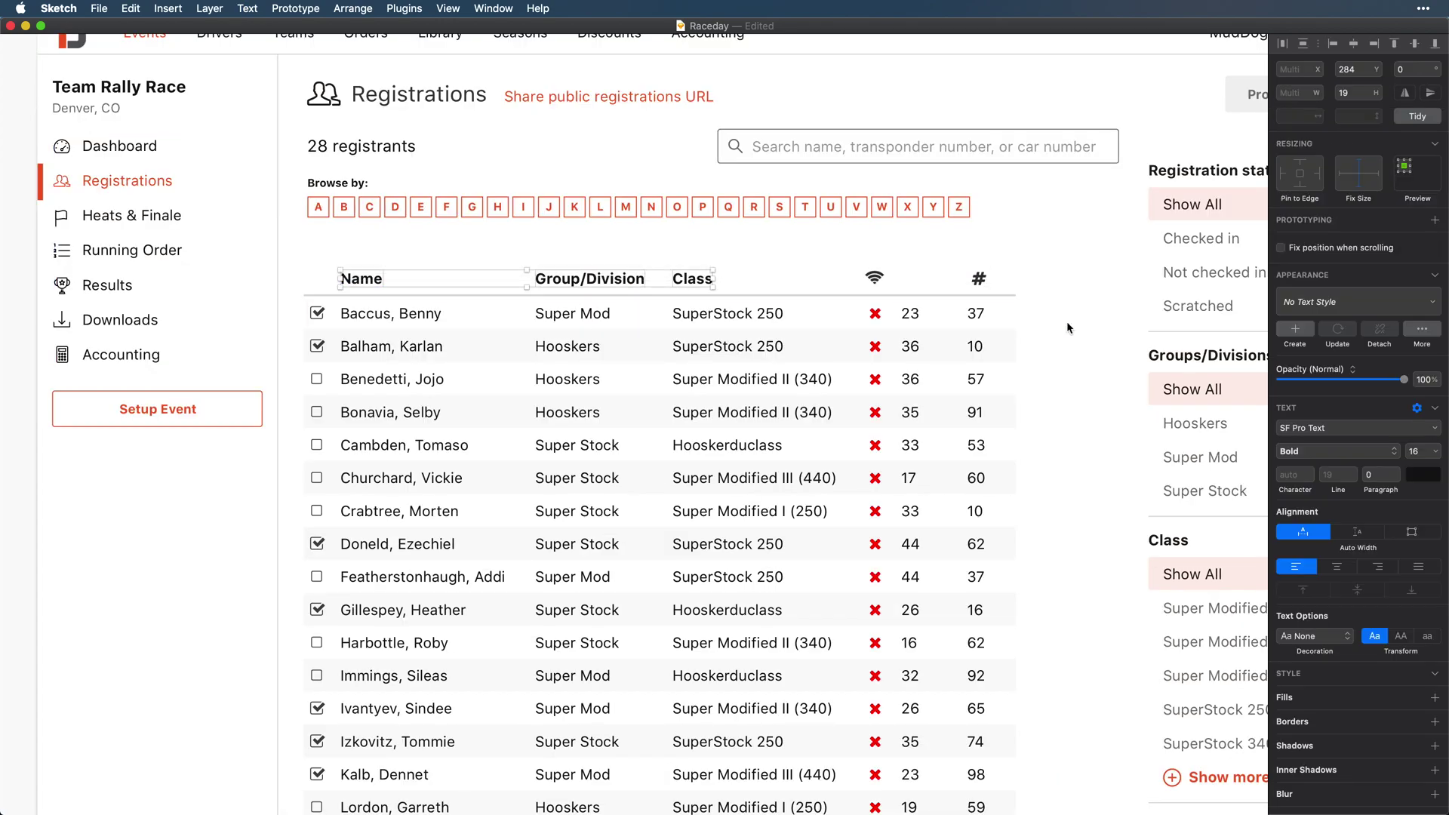
{"action": "left_click", "coordinate": [1422, 474]}
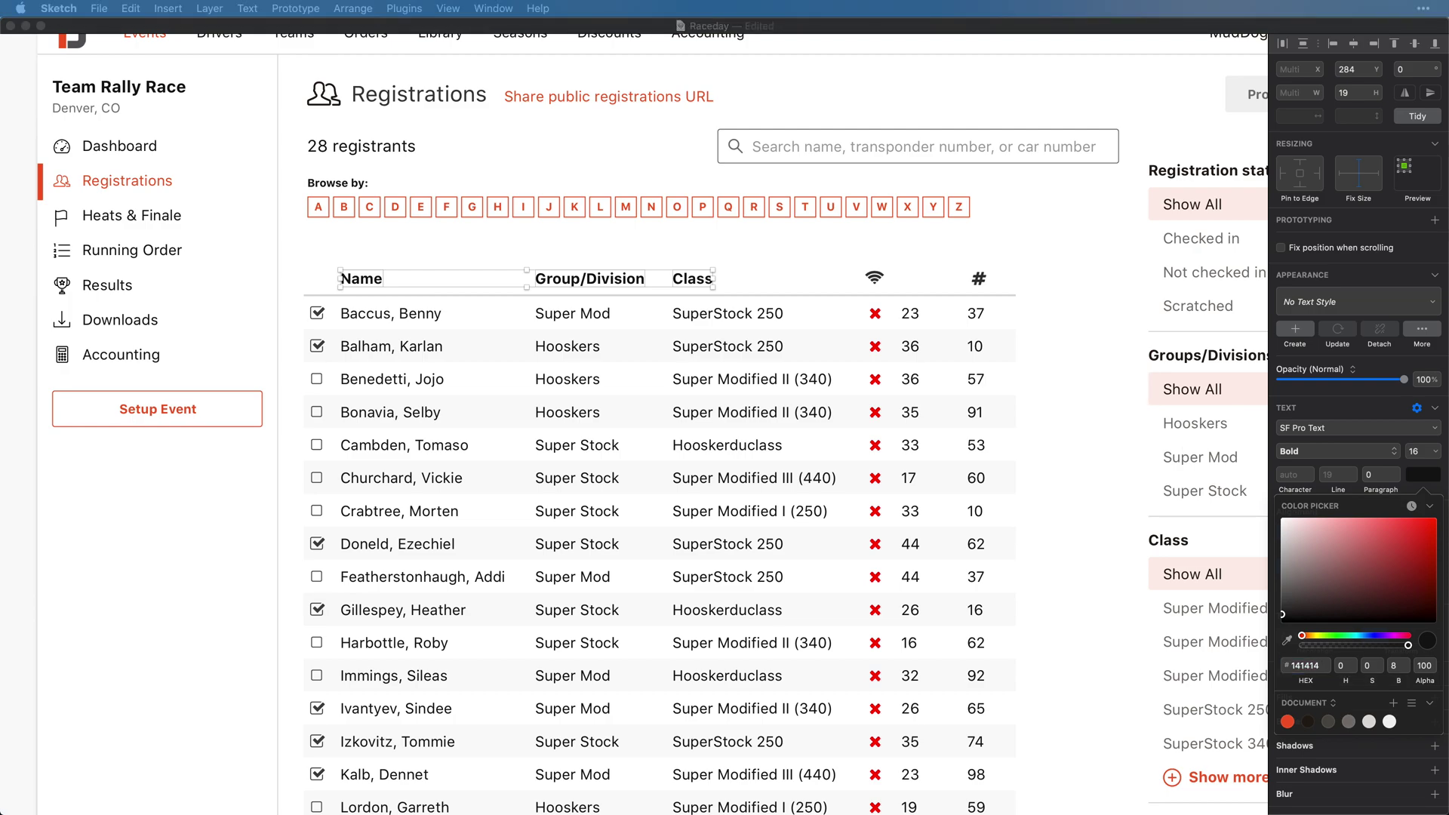
{"action": "left_click_drag", "start_coordinate": [327, 247], "coordinate": [718, 287]}
{"action": "key", "text": "alt+super+minus"}
{"action": "key", "text": "alt+super+minus"}
{"action": "key", "text": "alt+super+minus"}
{"action": "key", "text": "alt+super+minus"}
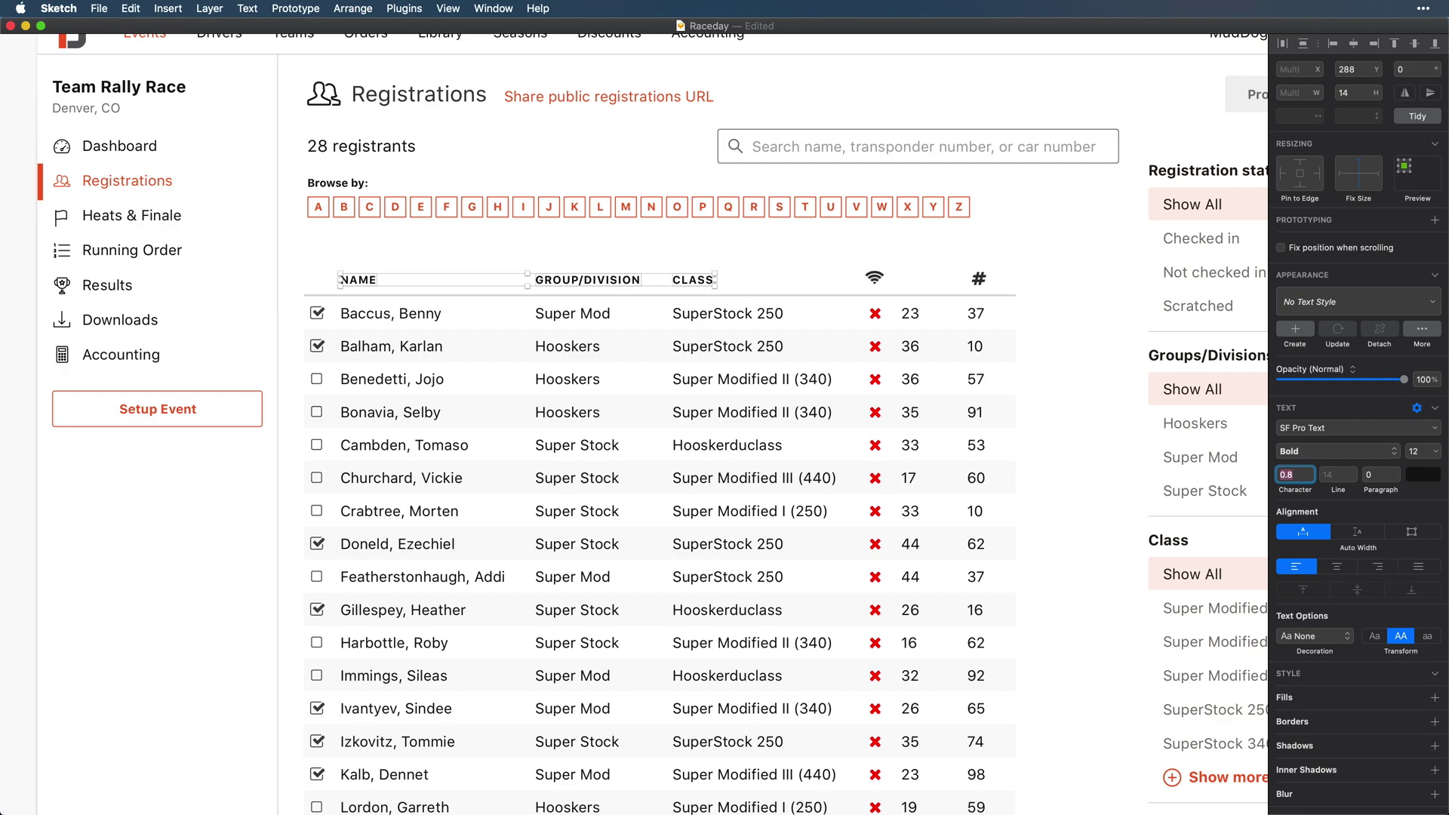
{"action": "left_click", "coordinate": [1418, 475]}
{"action": "left_click", "coordinate": [1329, 723]}
- Replace the table header's wireless and number icons with the pasted 20 × 20 transponder and number symbols
{"action": "left_click_drag", "start_coordinate": [836, 244], "coordinate": [989, 287]}
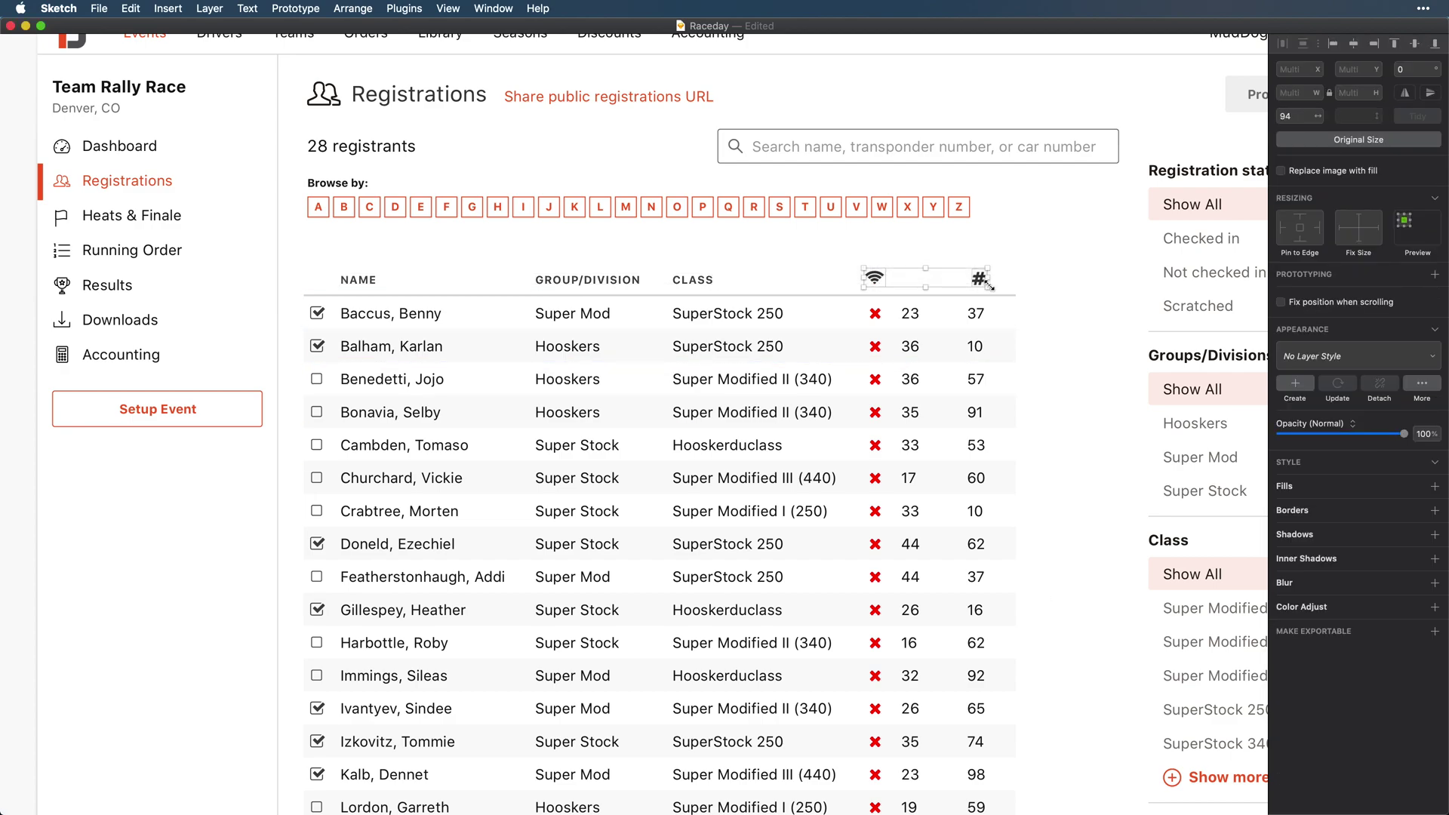
{"action": "key", "text": "Delete"}
{"action": "key", "text": "super+z"}
{"action": "key", "text": "Delete"}
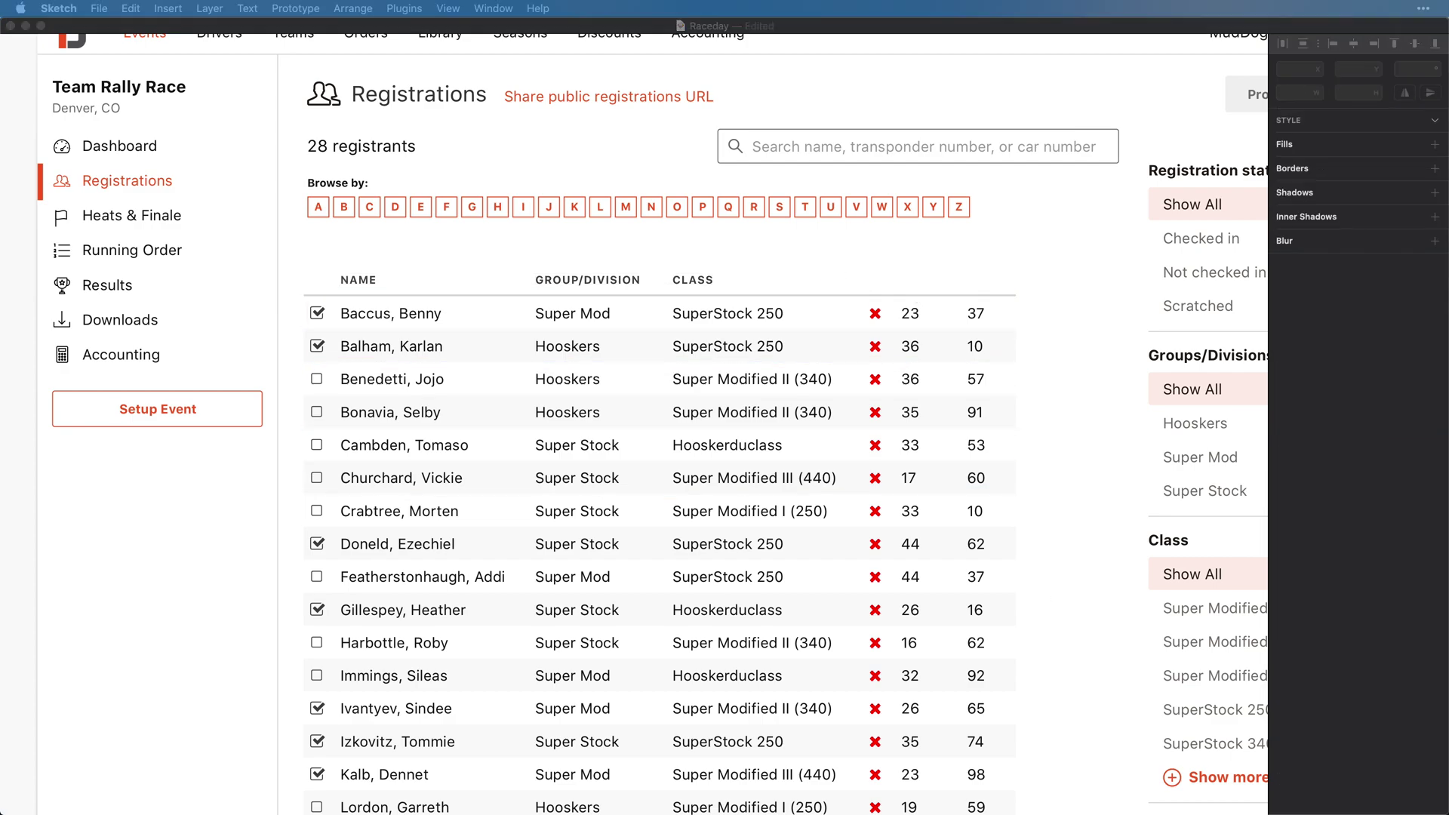
{"action": "key", "text": "super+v"}
{"action": "left_click_drag", "start_coordinate": [623, 424], "coordinate": [914, 276]}
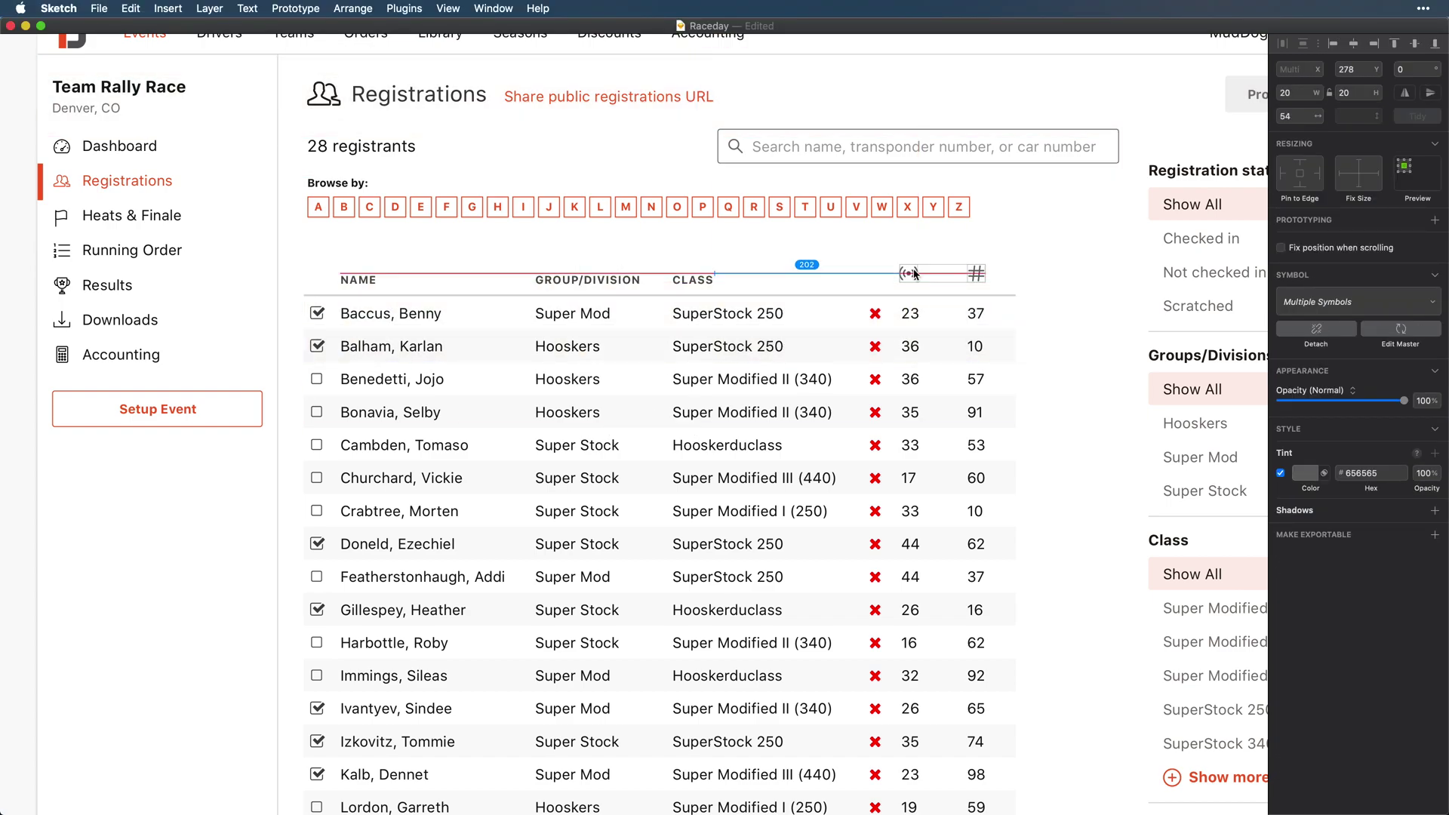
{"action": "left_click", "coordinate": [356, 255]}
- Stretch the header underline into a 40 px tall band and send it behind the column headings
{"action": "left_click", "coordinate": [335, 294]}
{"action": "left_click_drag", "start_coordinate": [660, 295], "coordinate": [659, 257]}
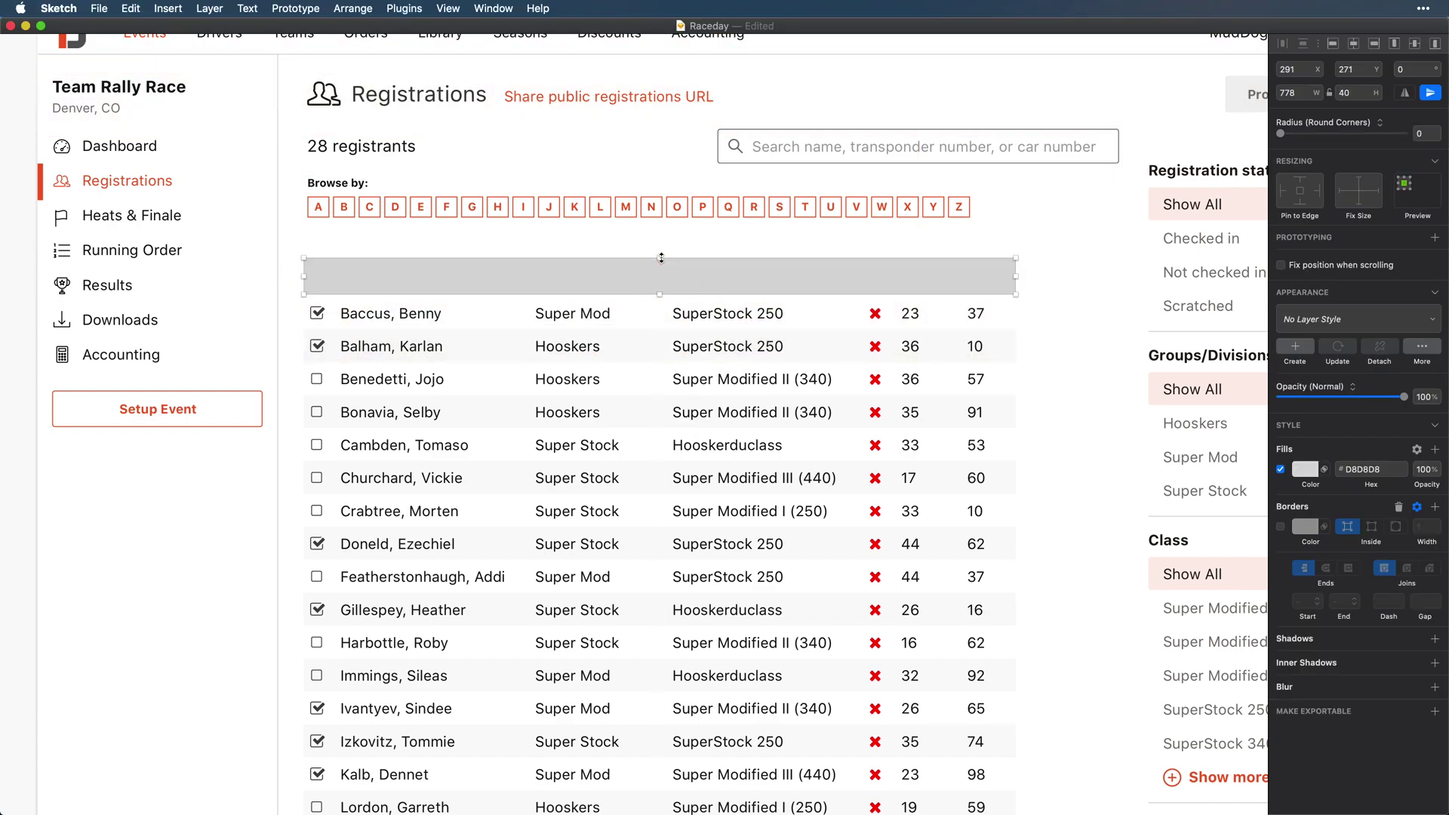
{"action": "key", "text": "ctrl+alt+super+Down"}
{"action": "key", "text": "Escape"}
- Fill the table header band with the light document colour F1F1F0
{"action": "left_click", "coordinate": [500, 291]}
{"action": "left_click", "coordinate": [1309, 471]}
{"action": "left_click", "coordinate": [1389, 742]}
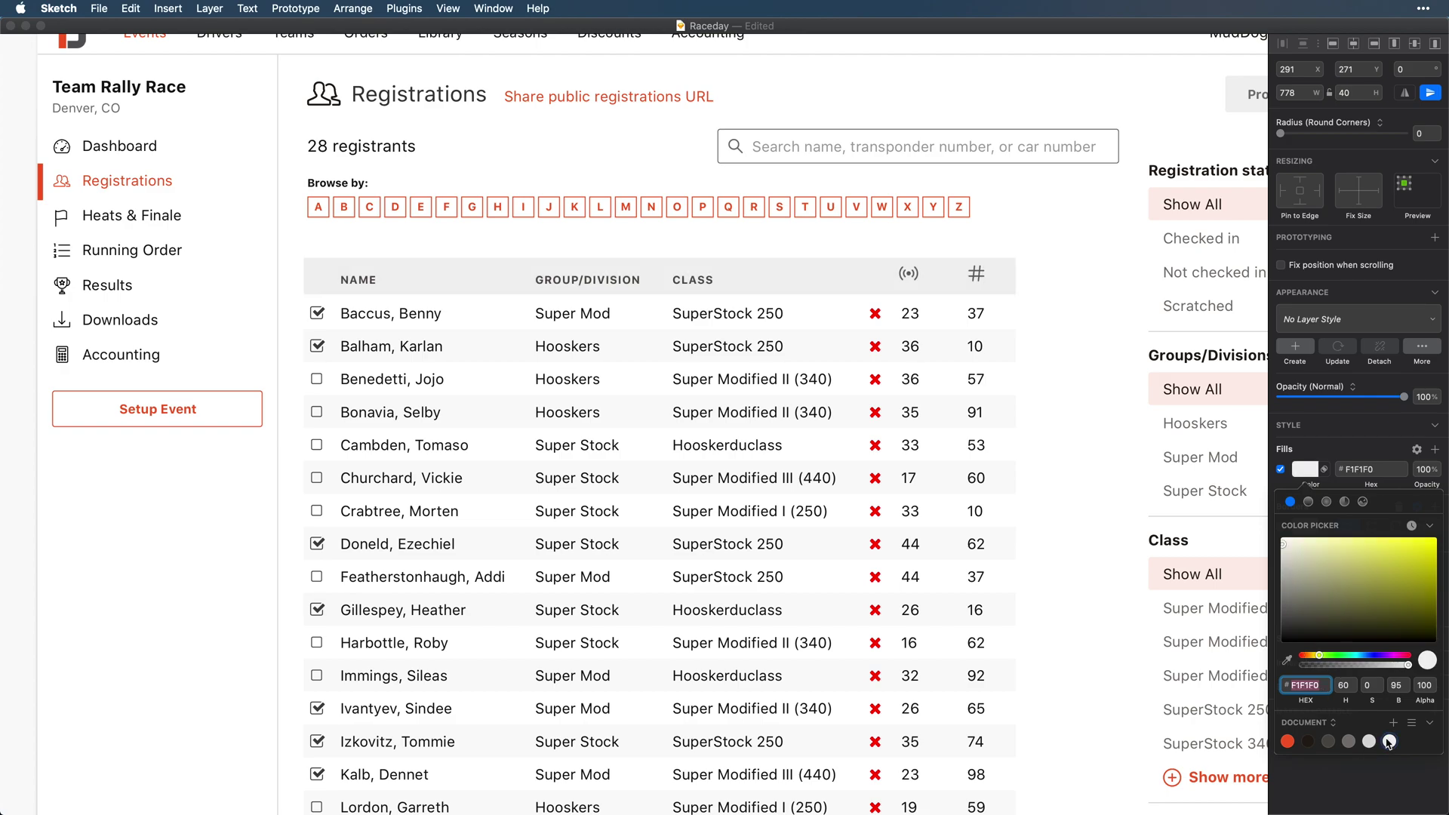
{"action": "key", "text": "Escape"}
- Move the NAME heading to X 307, 16 px inside the start of the table header band
{"action": "left_click_drag", "start_coordinate": [358, 280], "coordinate": [332, 277]}
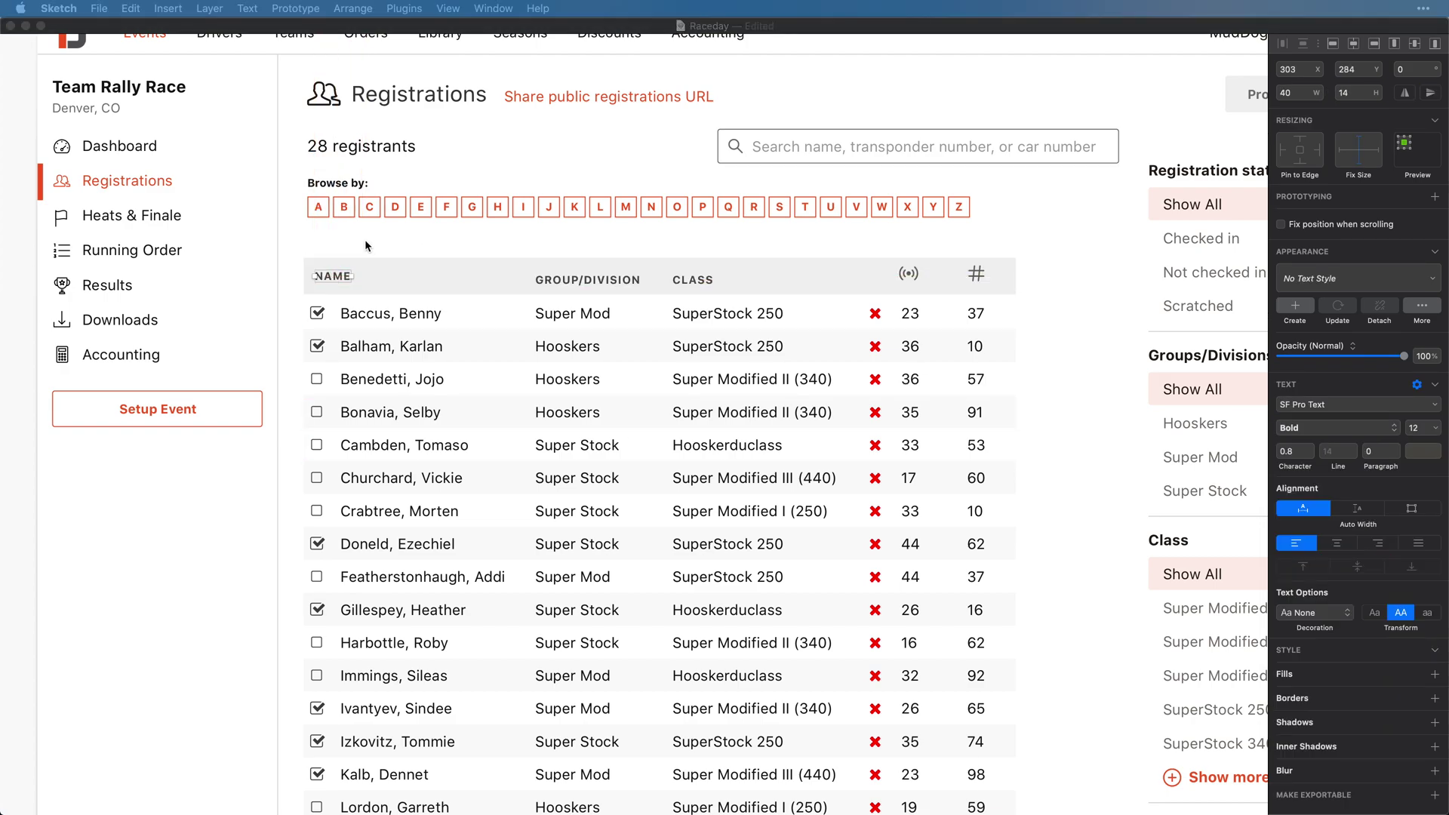
{"action": "scroll", "coordinate": [365, 246], "scroll_direction": "up", "scroll_amount": 5}
{"action": "key", "text": "alt+Right"}
{"action": "key", "text": "alt+Right"}
{"action": "key", "text": "alt+Right"}
{"action": "key", "text": "alt+Right"}
- Set the table header band's height to 36
{"action": "left_click", "coordinate": [314, 300]}
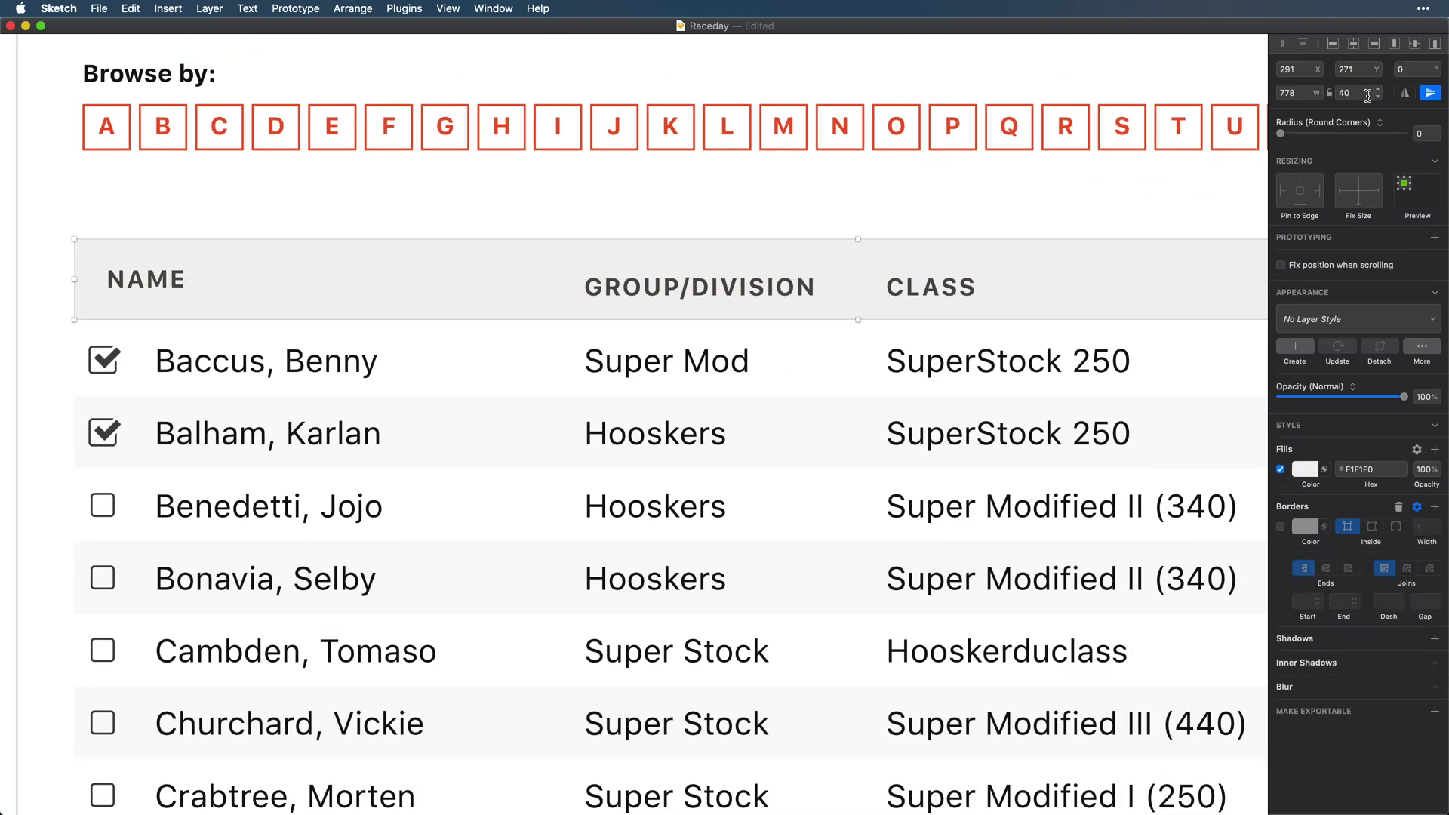
{"action": "left_click", "coordinate": [1368, 96]}
{"action": "type", "text": "36"}
{"action": "key", "text": "Return"}
- Raise the headings in the shorter band and align NAME, GROUP/DIVISION, CLASS and both icons on their vertical middles
{"action": "left_click_drag", "start_coordinate": [149, 285], "coordinate": [149, 280]}
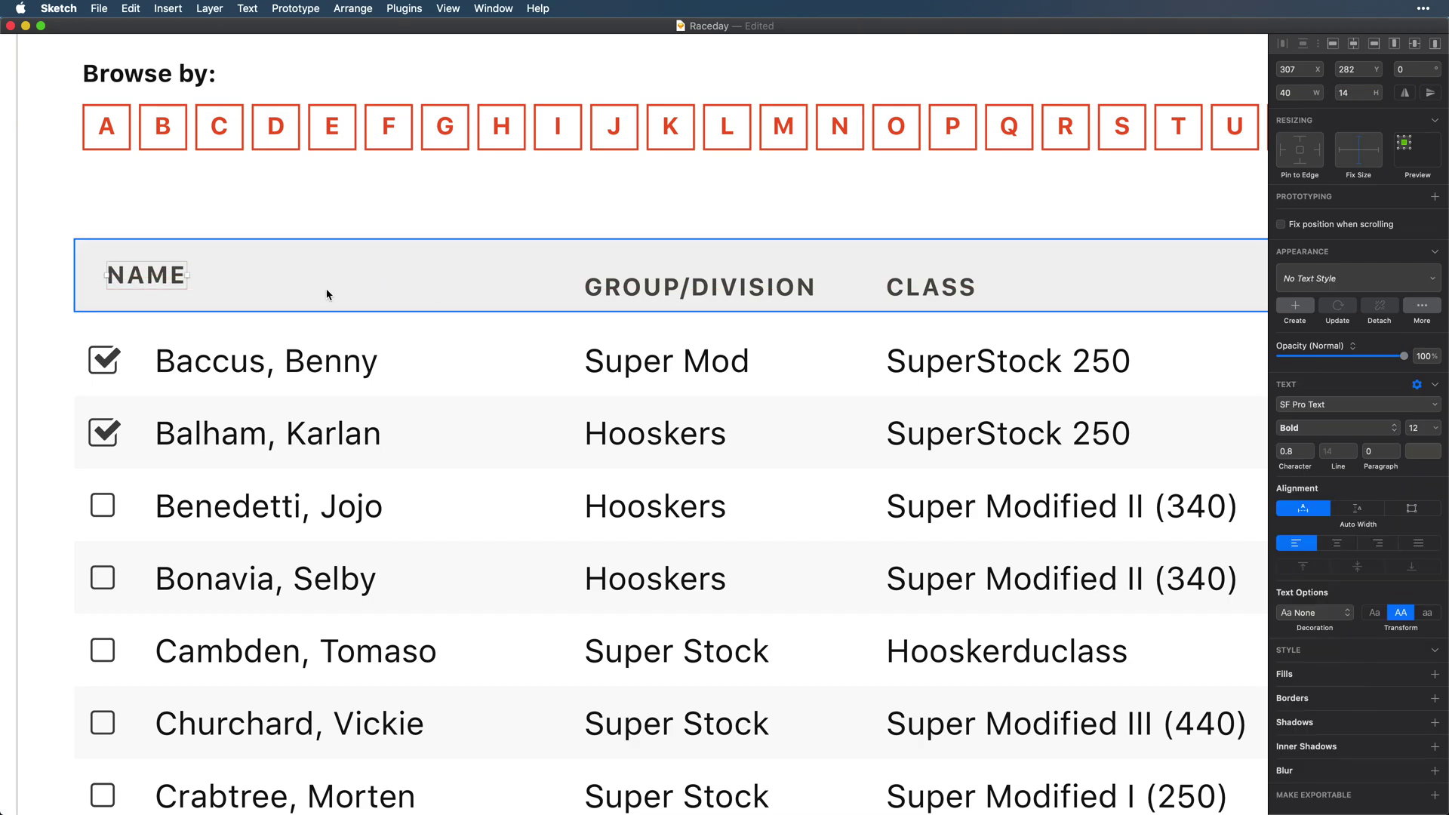
{"action": "left_click_drag", "start_coordinate": [650, 288], "coordinate": [651, 277]}
{"action": "scroll", "coordinate": [653, 286], "scroll_direction": "right", "scroll_amount": 3}
{"action": "scroll", "coordinate": [653, 285], "scroll_direction": "down", "scroll_amount": 3}
{"action": "left_click", "coordinate": [166, 278], "text": "shift"}
{"action": "left_click", "coordinate": [670, 283], "text": "shift"}
{"action": "left_click", "coordinate": [979, 278], "text": "shift"}
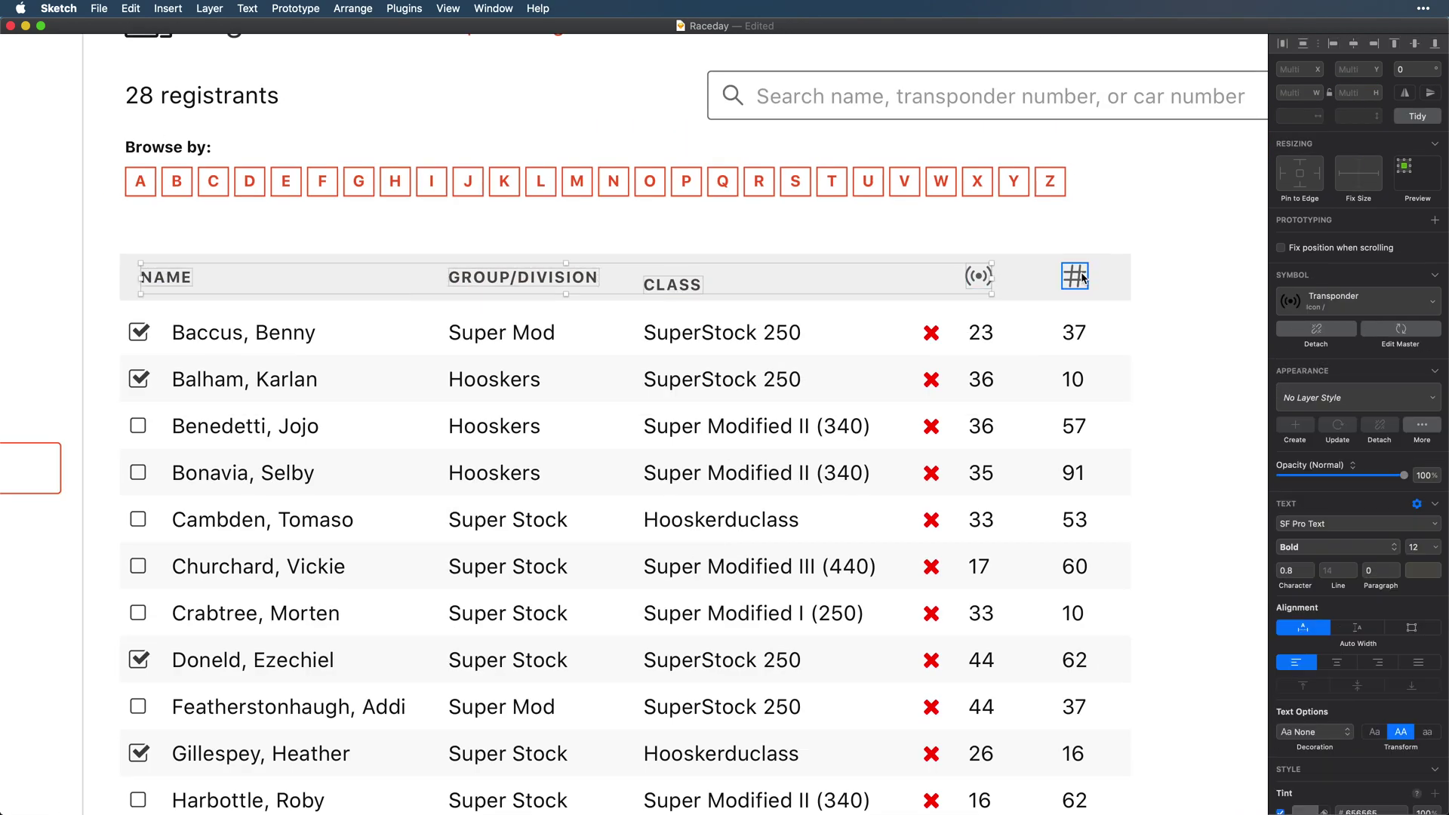
{"action": "left_click", "coordinate": [1076, 278], "text": "shift"}
{"action": "key", "text": "alt+v"}
{"action": "left_click", "coordinate": [637, 220]}
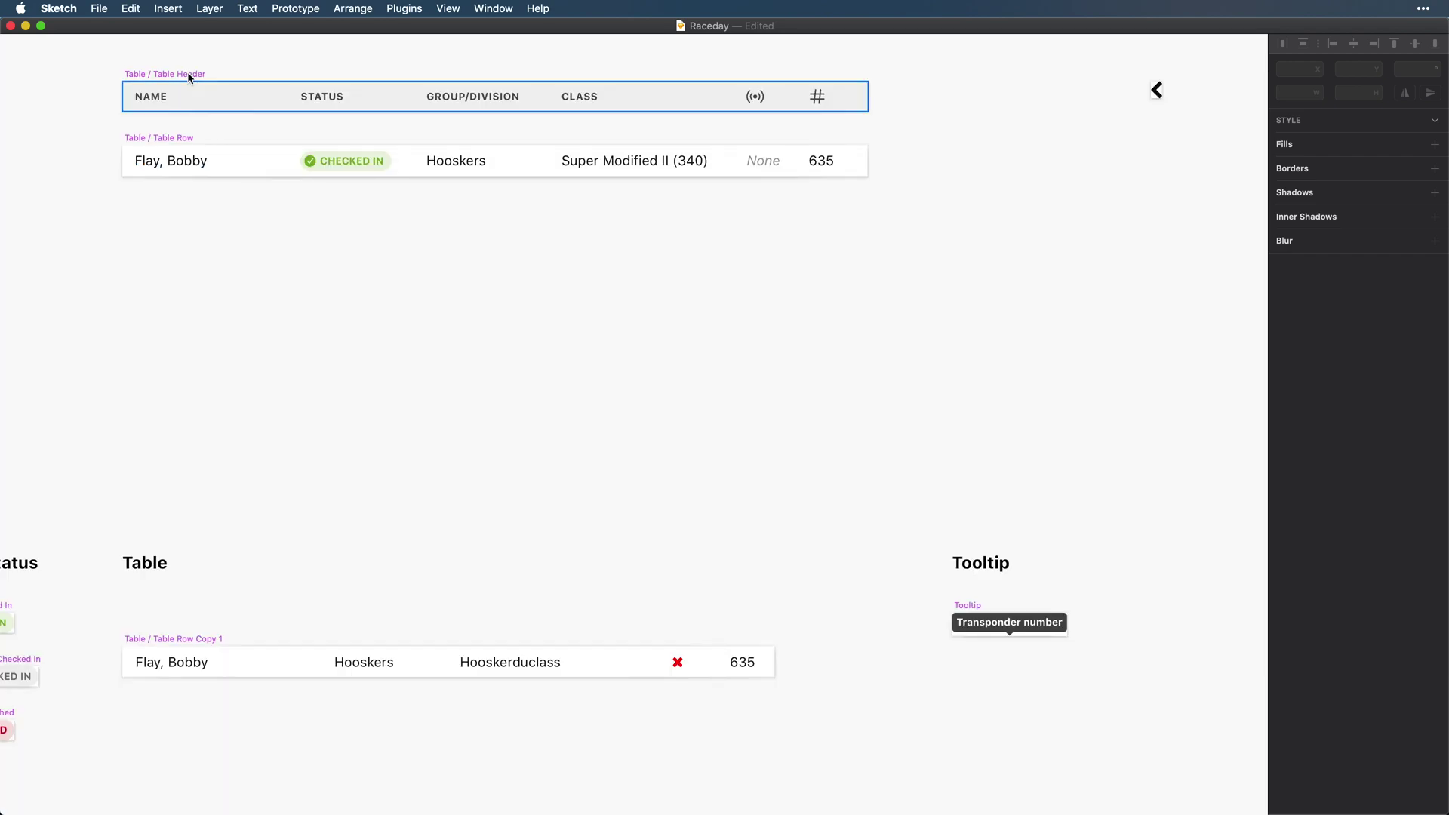
- Move the Table Header symbol under the Table title, directly above the Table Row Copy 1 symbol, and set that row at Y 39
{"action": "left_click_drag", "start_coordinate": [137, 77], "coordinate": [138, 585]}
{"action": "left_click", "coordinate": [175, 640]}
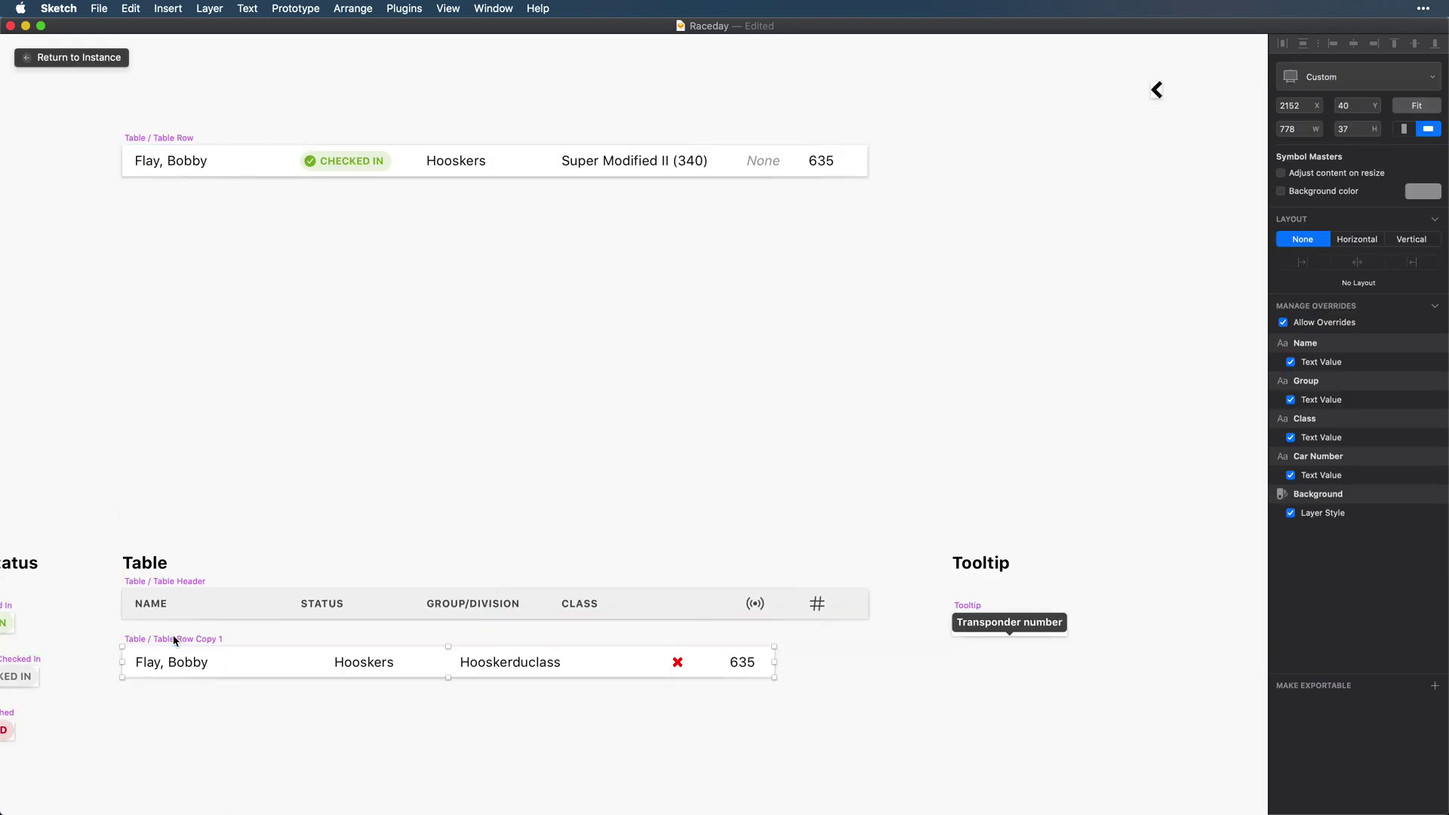
{"action": "left_click_drag", "start_coordinate": [151, 639], "coordinate": [153, 637]}
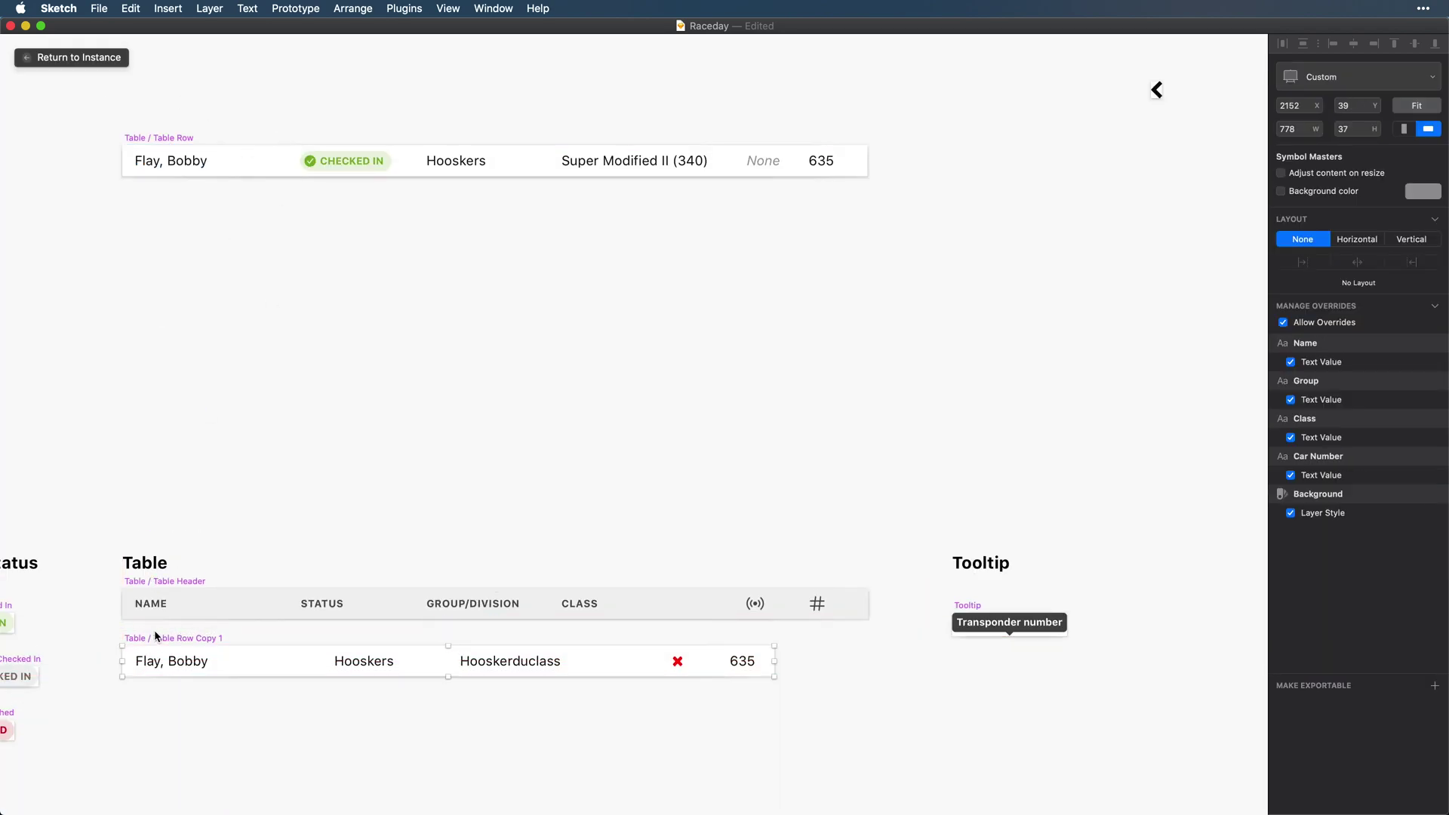
{"action": "left_click", "coordinate": [149, 692]}
{"action": "scroll", "coordinate": [149, 691], "scroll_direction": "up", "scroll_amount": 5}
{"action": "scroll", "coordinate": [150, 692], "scroll_direction": "left", "scroll_amount": 2}
{"action": "left_click", "coordinate": [126, 589]}
{"action": "scroll", "coordinate": [917, 647], "scroll_direction": "down", "scroll_amount": 5}
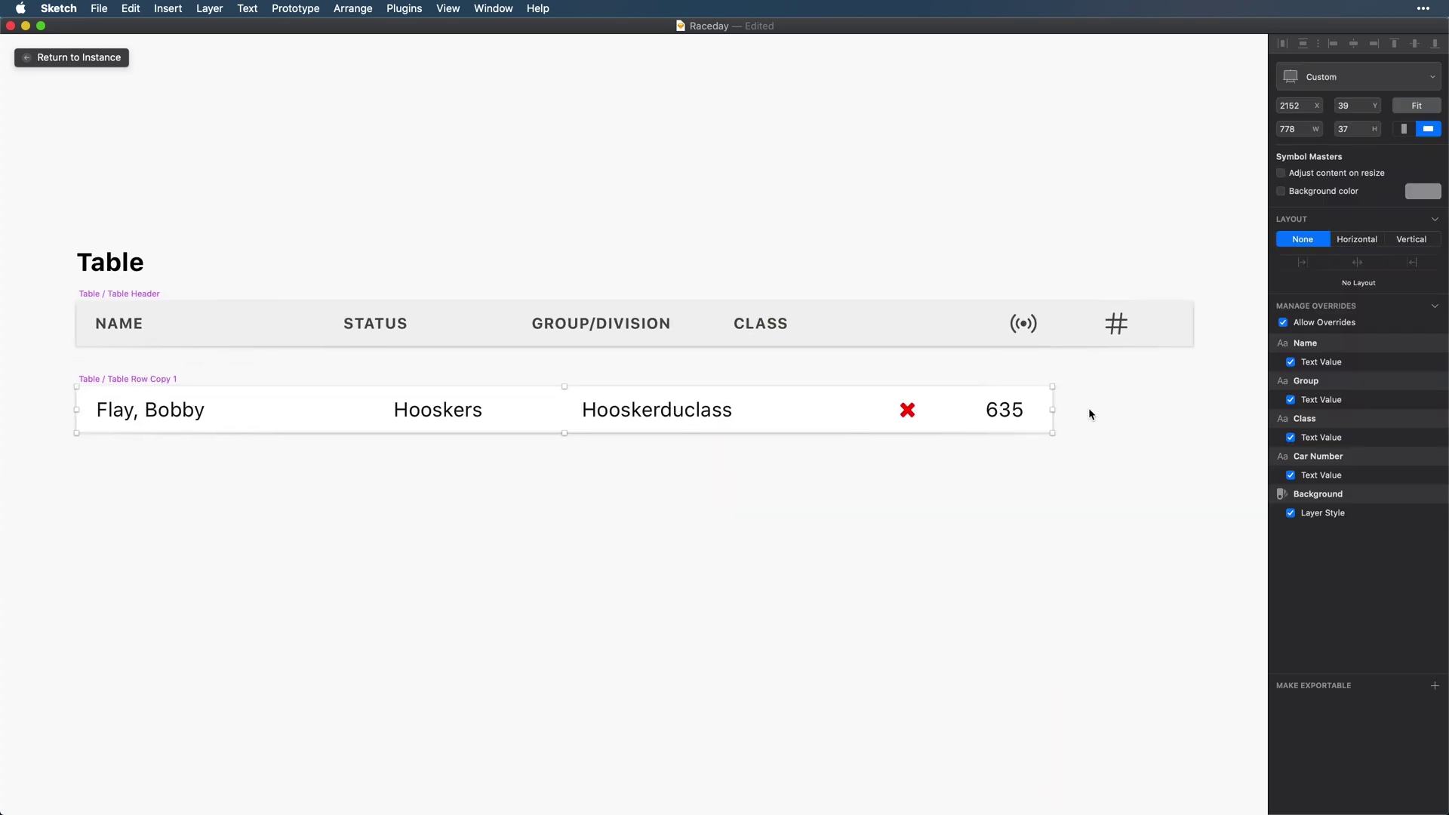
- Widen the Table Row Copy 1 symbol to the header's width and left-align its name text with the NAME heading
{"action": "left_click", "coordinate": [119, 324], "text": "super"}
{"action": "left_click", "coordinate": [106, 411], "text": "shift+super"}
{"action": "left_click", "coordinate": [1334, 47]}
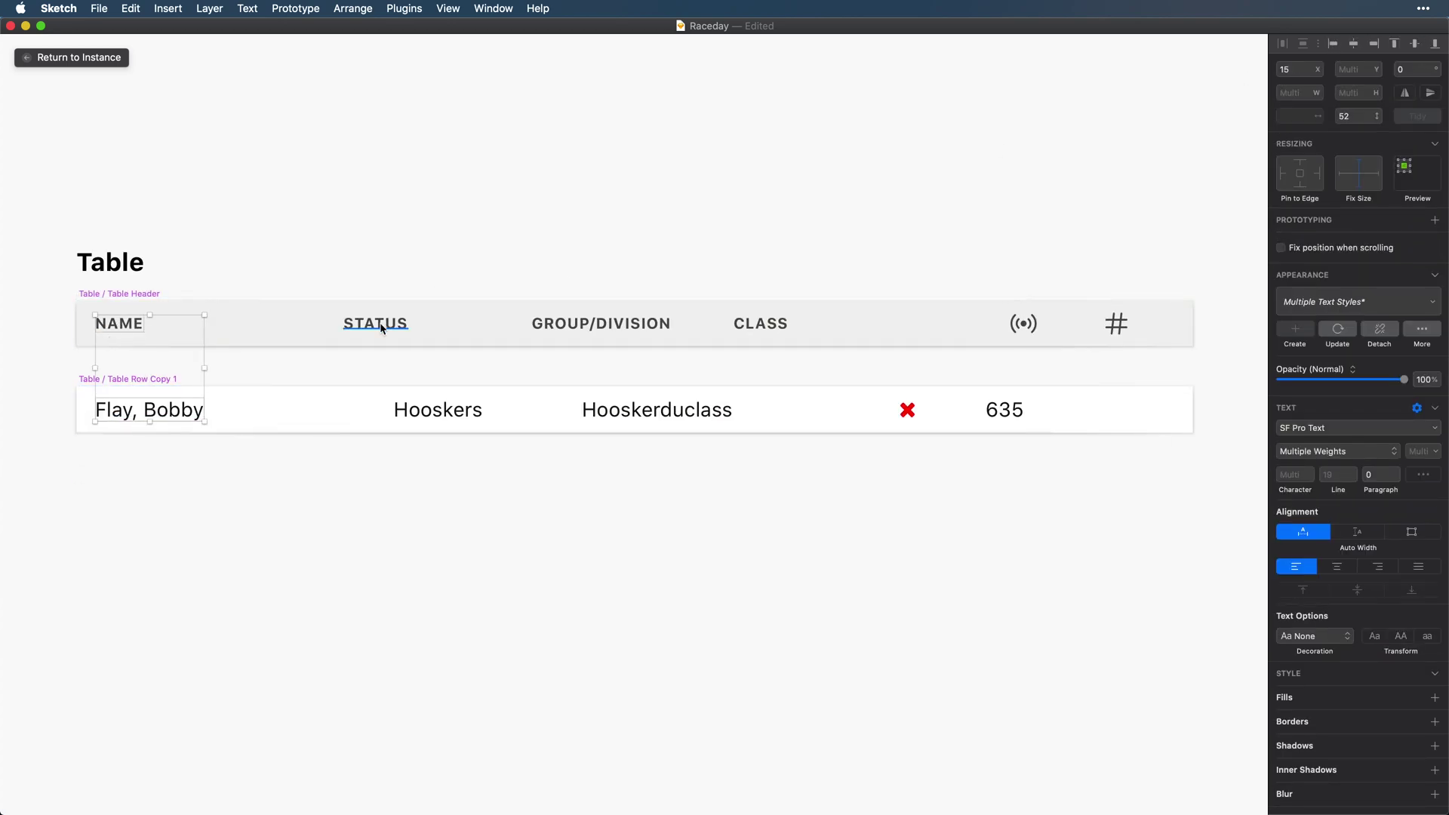
- Left-align the row's group and class texts with the STATUS and GROUP/DIVISION headings
{"action": "left_click", "coordinate": [382, 326], "text": "super"}
{"action": "left_click", "coordinate": [430, 411], "text": "shift+super"}
{"action": "left_click", "coordinate": [1335, 47]}
{"action": "left_click", "coordinate": [1333, 45]}
{"action": "left_click", "coordinate": [487, 459]}
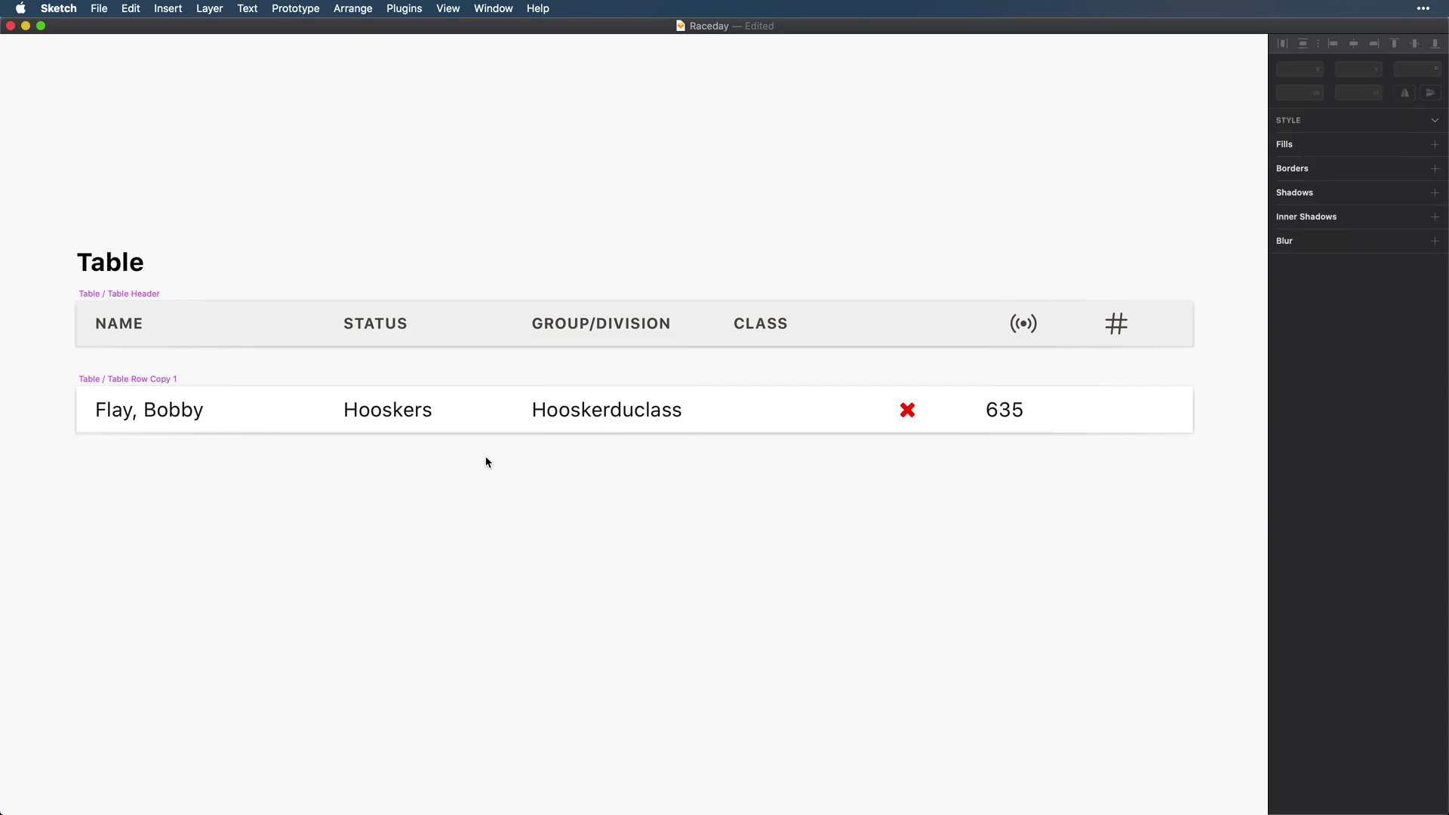
- Shift the row's group and class texts one column over and left-align the group text with the GROUP/DIVISION heading
{"action": "left_click", "coordinate": [559, 411], "text": "super"}
{"action": "left_click", "coordinate": [373, 409], "text": "shift+super"}
{"action": "left_click_drag", "start_coordinate": [373, 410], "coordinate": [568, 409]}
{"action": "left_click", "coordinate": [547, 325], "text": "super"}
{"action": "left_click", "coordinate": [563, 410], "text": "shift+super"}
{"action": "left_click", "coordinate": [1333, 45]}
- Left-align the row's class text with the CLASS heading
{"action": "left_click", "coordinate": [746, 324], "text": "super"}
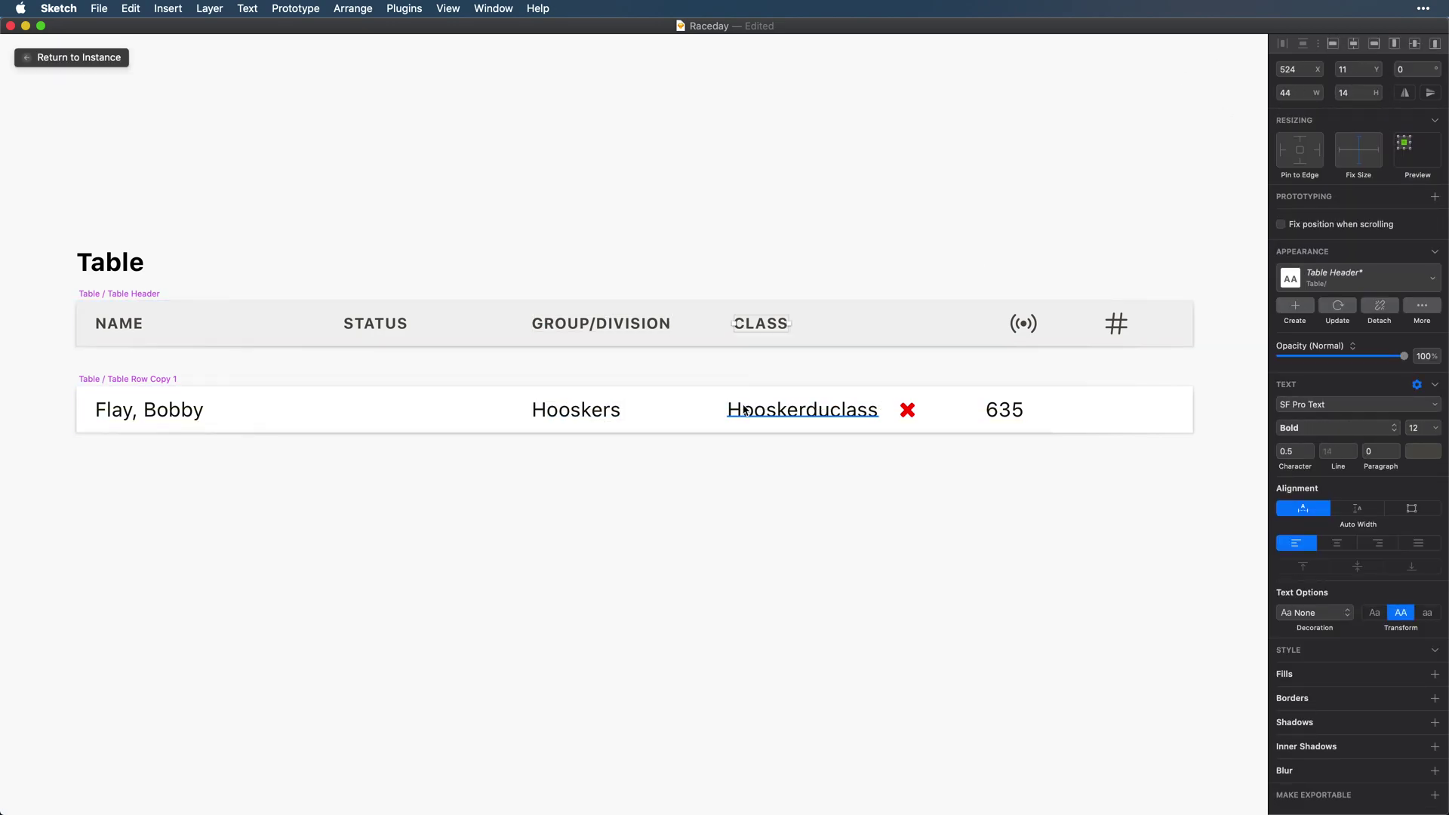
{"action": "left_click_drag", "start_coordinate": [747, 410], "coordinate": [762, 410]}
{"action": "left_click", "coordinate": [1334, 45]}
{"action": "left_click", "coordinate": [1013, 353]}
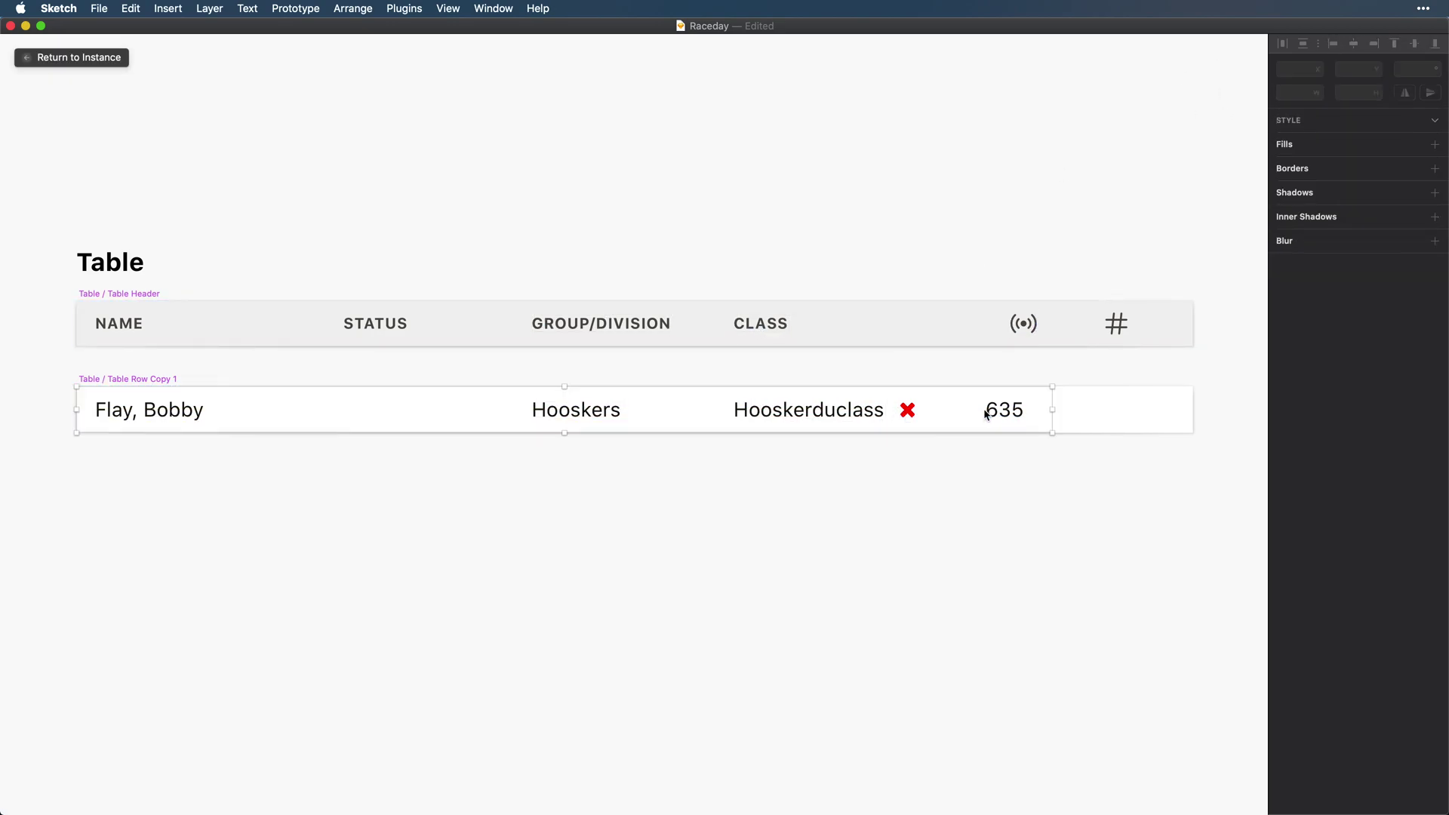
- Move the row's red X and car number together so they sit under the transponder and number icons
{"action": "left_click", "coordinate": [986, 412]}
{"action": "key", "text": "Return"}
{"action": "left_click", "coordinate": [1038, 367]}
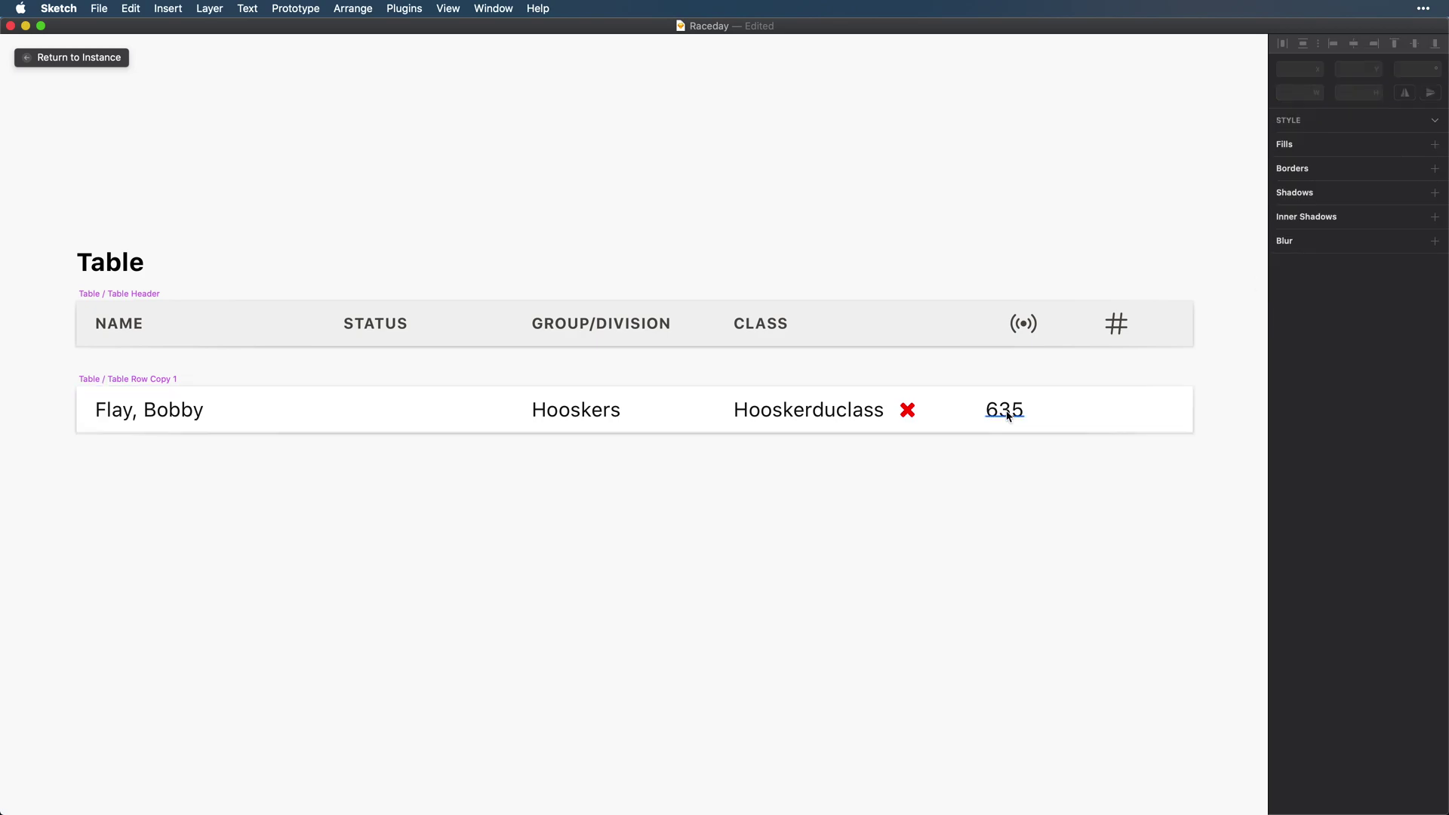
{"action": "left_click", "coordinate": [1007, 413]}
{"action": "left_click", "coordinate": [915, 410], "text": "shift"}
{"action": "left_click_drag", "start_coordinate": [916, 410], "coordinate": [1033, 410]}
{"action": "left_click", "coordinate": [1052, 467]}
{"action": "scroll", "coordinate": [1051, 467], "scroll_direction": "up", "scroll_amount": 5}
- Replace the red X with a copy of the class text reading 6723, left-aligned with the transponder icon
{"action": "left_click", "coordinate": [742, 391]}
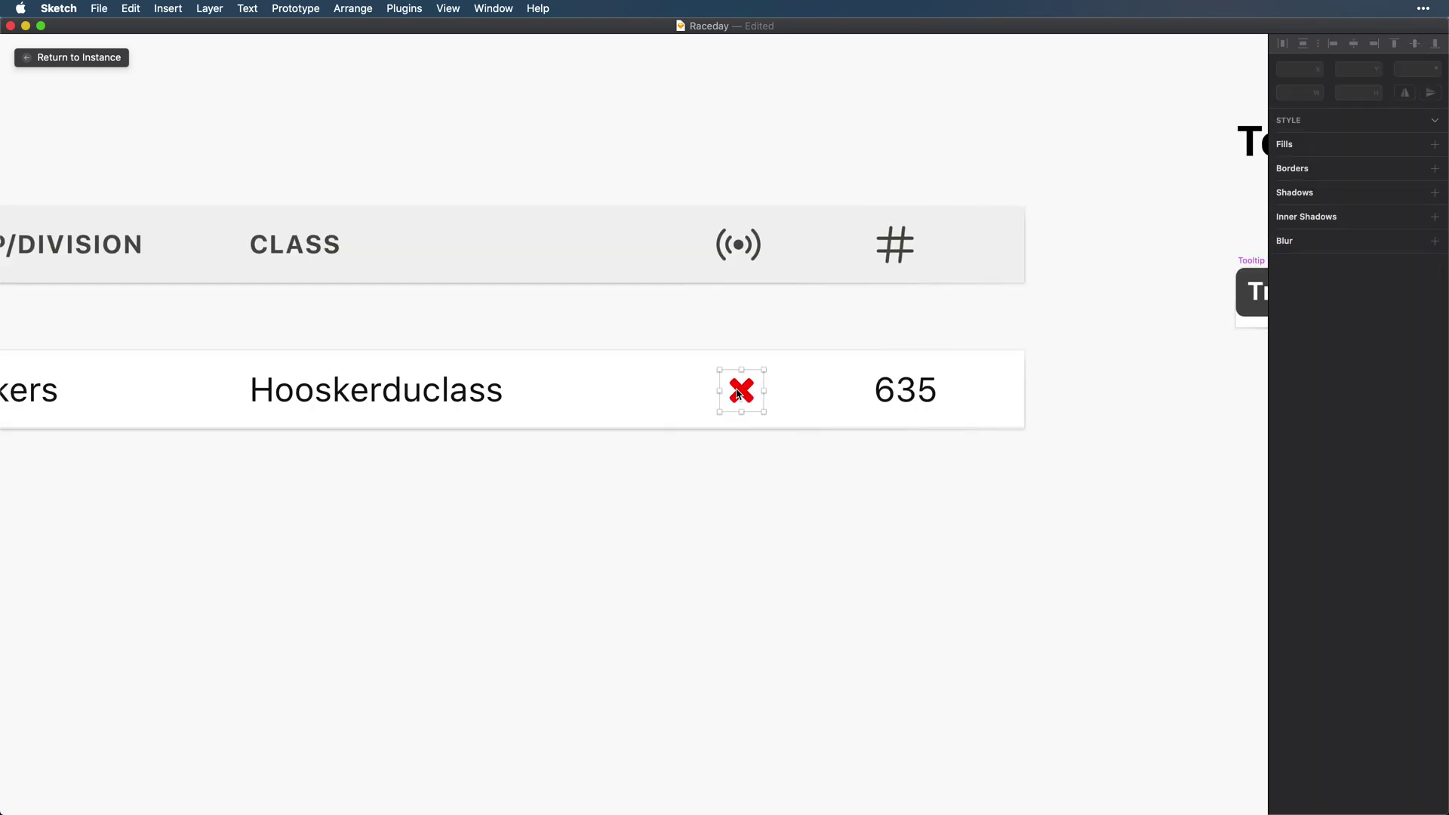
{"action": "key", "text": "Delete"}
{"action": "left_click_drag", "start_coordinate": [287, 394], "coordinate": [768, 395]}
{"action": "double_click", "coordinate": [743, 398]}
{"action": "type", "text": "67232"}
{"action": "key", "text": "BackSpace"}
{"action": "key", "text": "Escape"}
{"action": "left_click", "coordinate": [743, 246], "text": "shift"}
{"action": "left_click", "coordinate": [1333, 44]}
- Change the row's car number text to 63 and left-align it with the number icon
{"action": "left_click", "coordinate": [902, 397]}
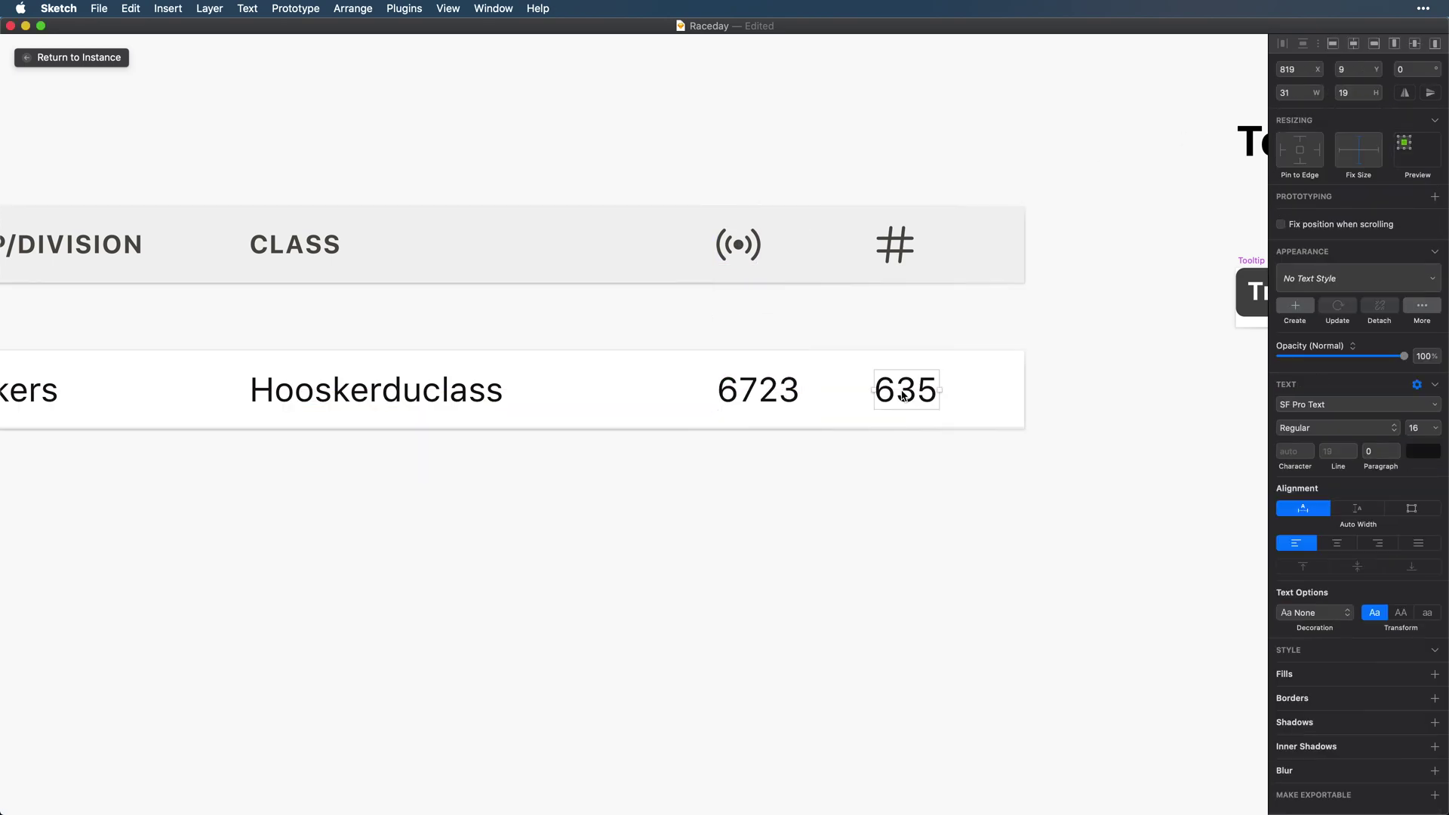
{"action": "type", "text": "63"}
{"action": "key", "text": "Escape"}
{"action": "left_click_drag", "start_coordinate": [908, 392], "coordinate": [920, 392]}
{"action": "left_click", "coordinate": [895, 245], "text": "shift"}
{"action": "left_click", "coordinate": [1333, 43]}
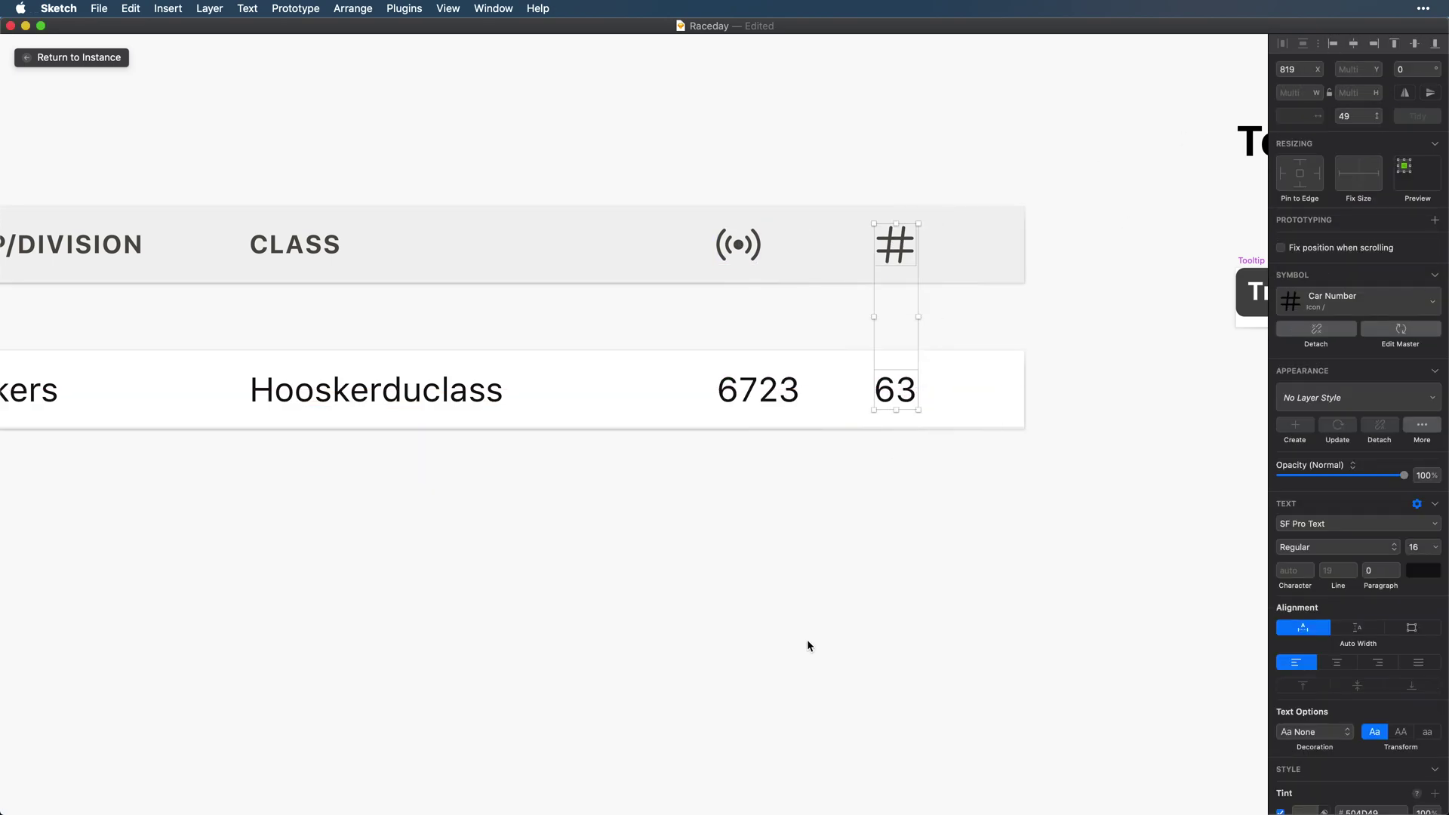
{"action": "left_click", "coordinate": [808, 644]}
{"action": "left_click", "coordinate": [739, 246]}
{"action": "left_click", "coordinate": [740, 388], "text": "shift"}
{"action": "key", "text": "Escape"}
{"action": "scroll", "coordinate": [601, 478], "scroll_direction": "down", "scroll_amount": 5}
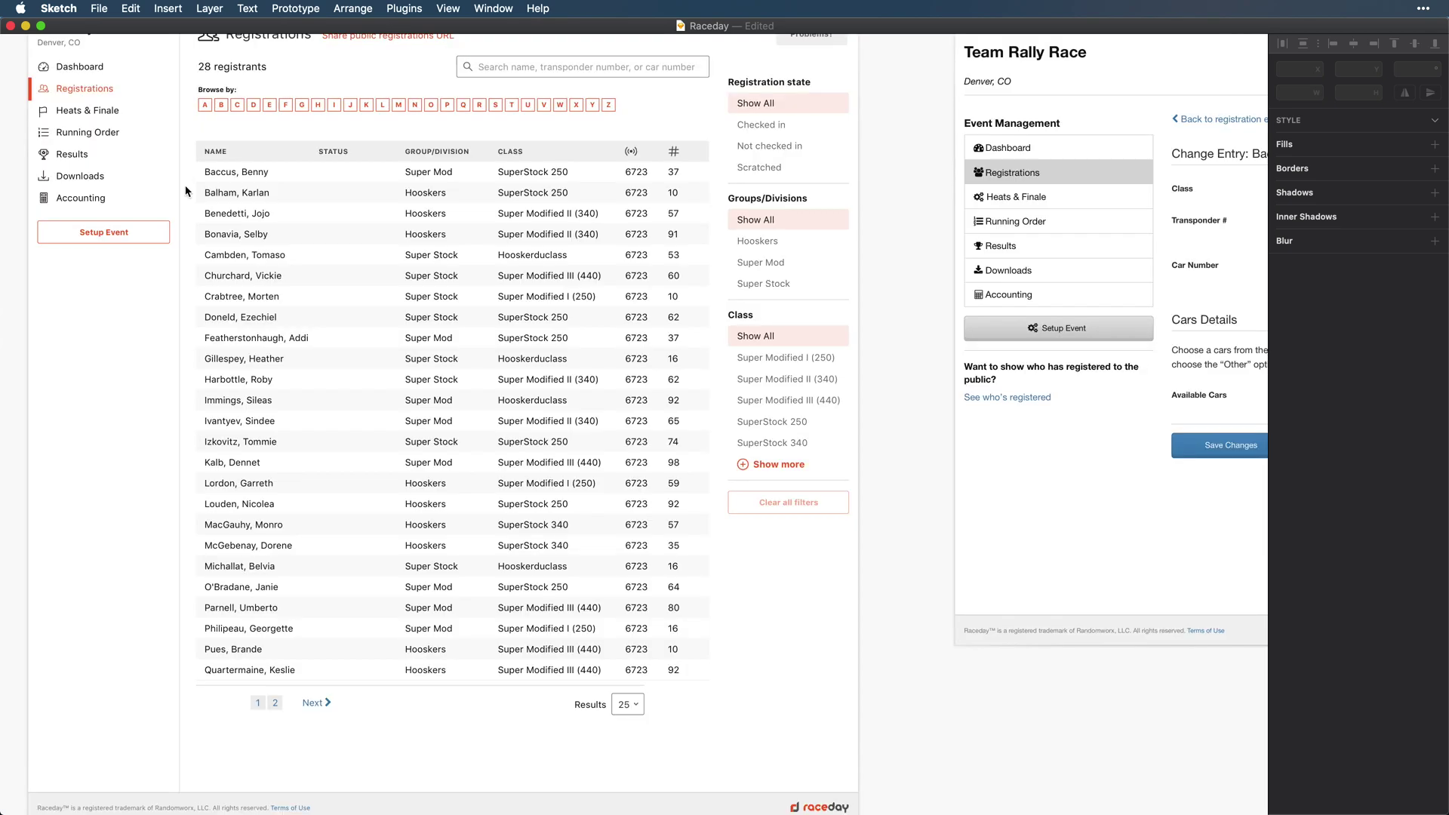
- Set the background override of all registrant rows to Default Background
{"action": "left_click_drag", "start_coordinate": [185, 172], "coordinate": [349, 665]}
{"action": "left_click", "coordinate": [1377, 583]}
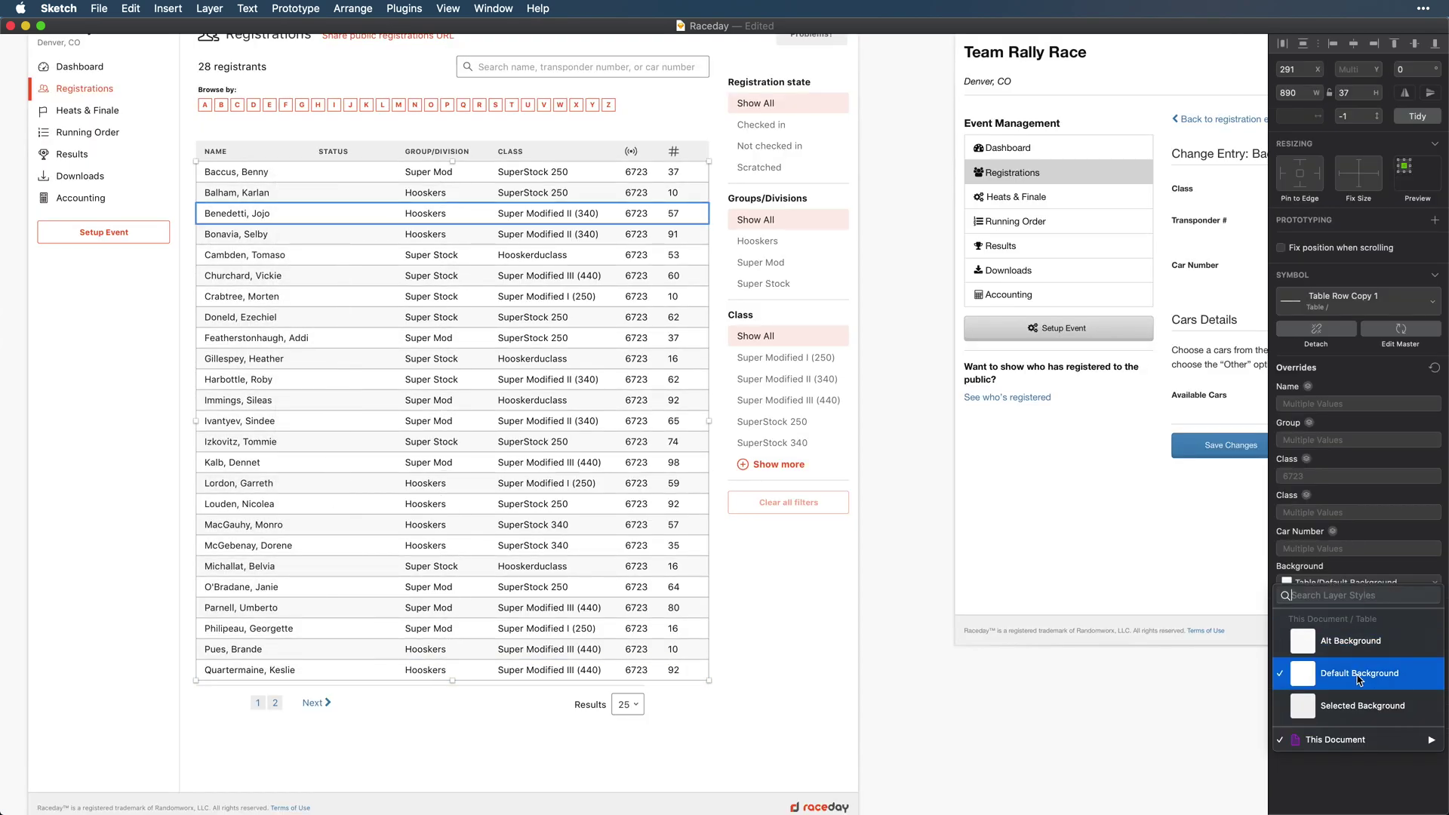
{"action": "left_click", "coordinate": [1357, 677]}
- Show the layer list and set the vertical spacing between all registrant rows to 0
{"action": "key", "text": "alt+super+1"}
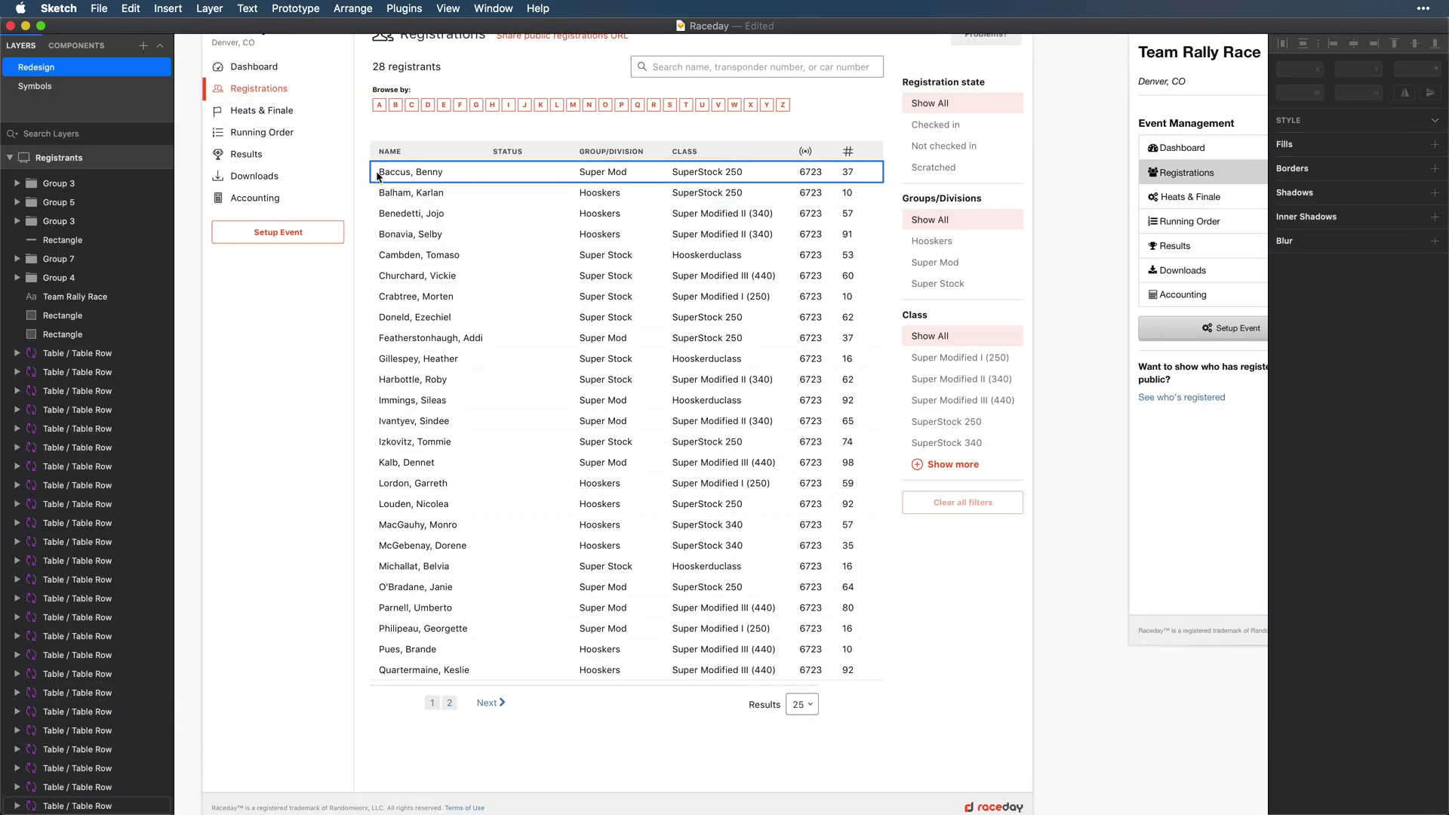
{"action": "left_click_drag", "start_coordinate": [542, 665], "coordinate": [541, 666]}
{"action": "left_click", "coordinate": [1352, 117]}
{"action": "type", "text": "0"}
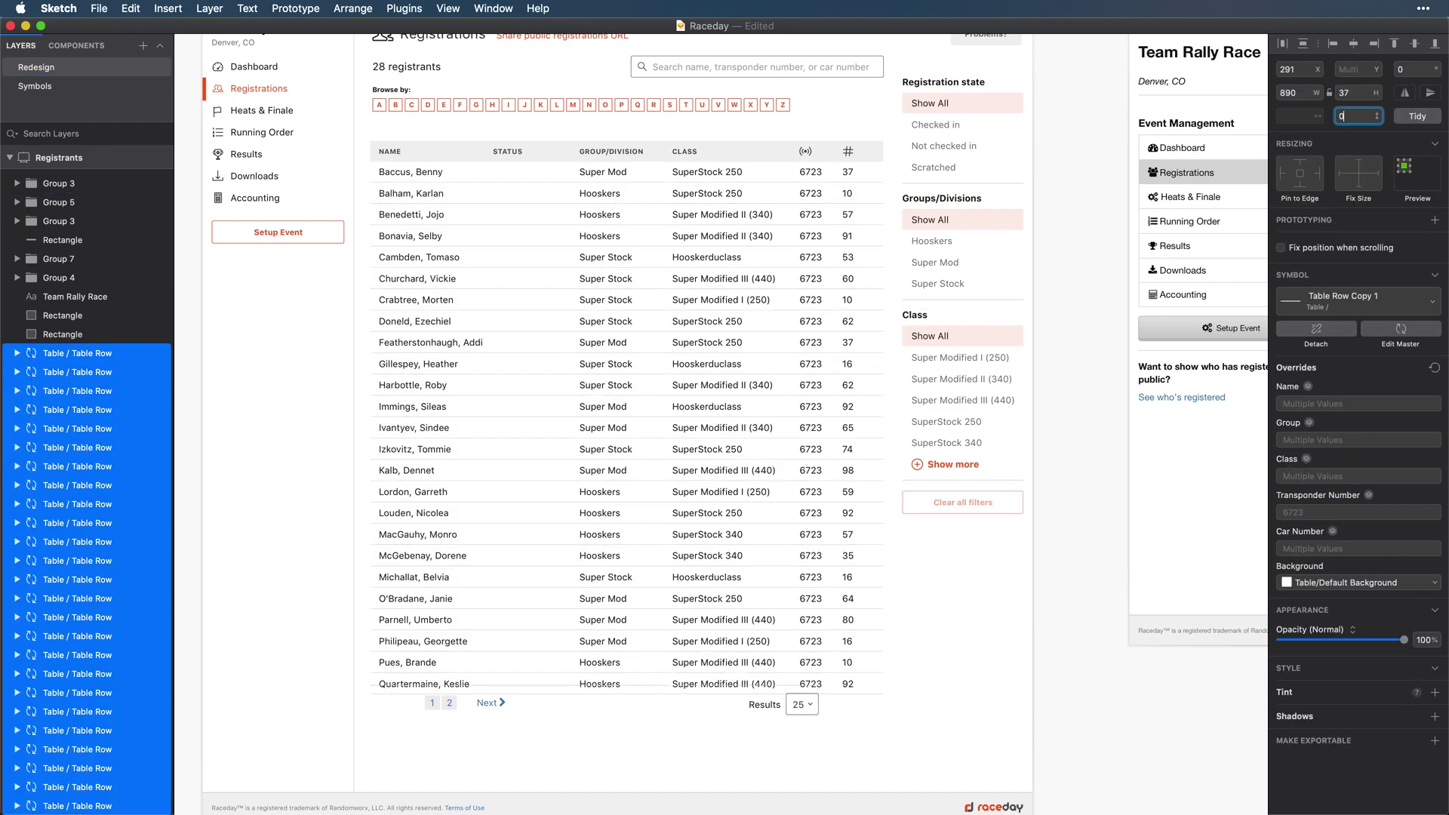
{"action": "left_click", "coordinate": [624, 736]}
{"action": "scroll", "coordinate": [625, 734], "scroll_direction": "up", "scroll_amount": 3}
{"action": "scroll", "coordinate": [625, 736], "scroll_direction": "up", "scroll_amount": 3}
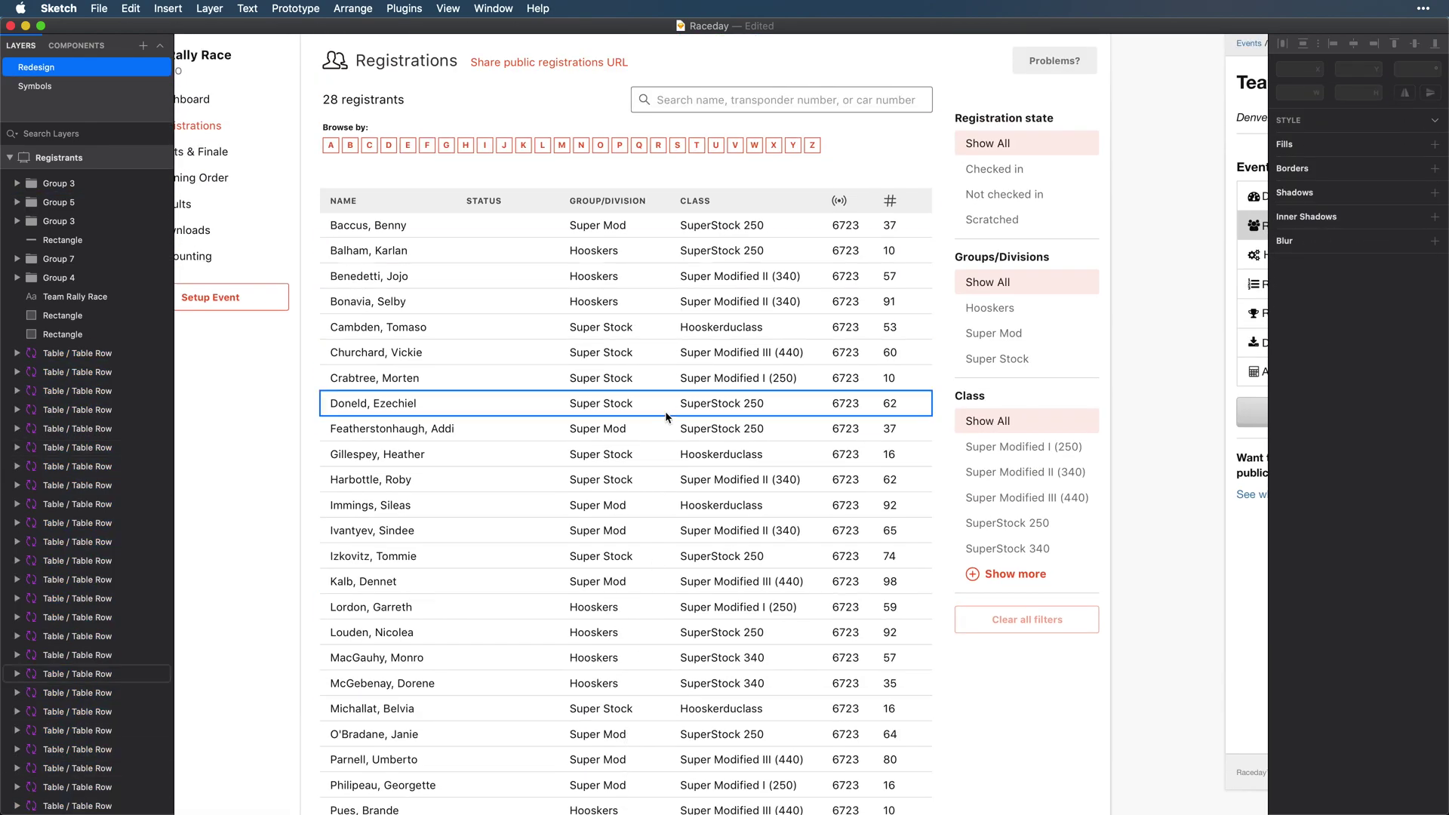
- Move the pagination and results-per-page controls down 30 px, clear of the last registrant row
{"action": "left_click", "coordinate": [567, 228]}
{"action": "left_click", "coordinate": [311, 306]}
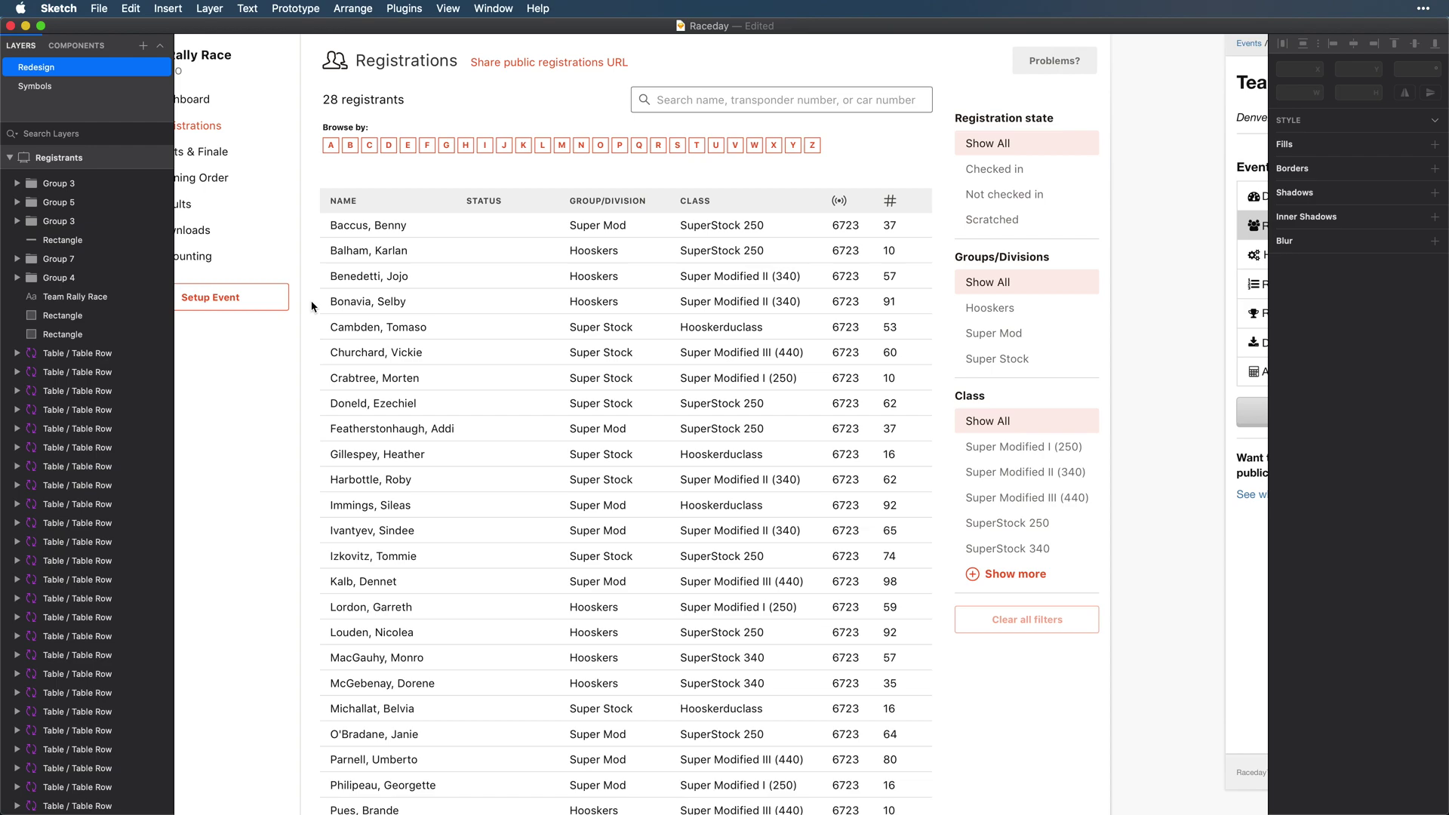
{"action": "scroll", "coordinate": [312, 306], "scroll_direction": "down", "scroll_amount": 5}
{"action": "left_click_drag", "start_coordinate": [324, 521], "coordinate": [941, 473]}
{"action": "left_click", "coordinate": [919, 465], "text": "shift"}
{"action": "key", "text": "shift+Down"}
{"action": "key", "text": "shift+Down"}
{"action": "key", "text": "shift+Down"}
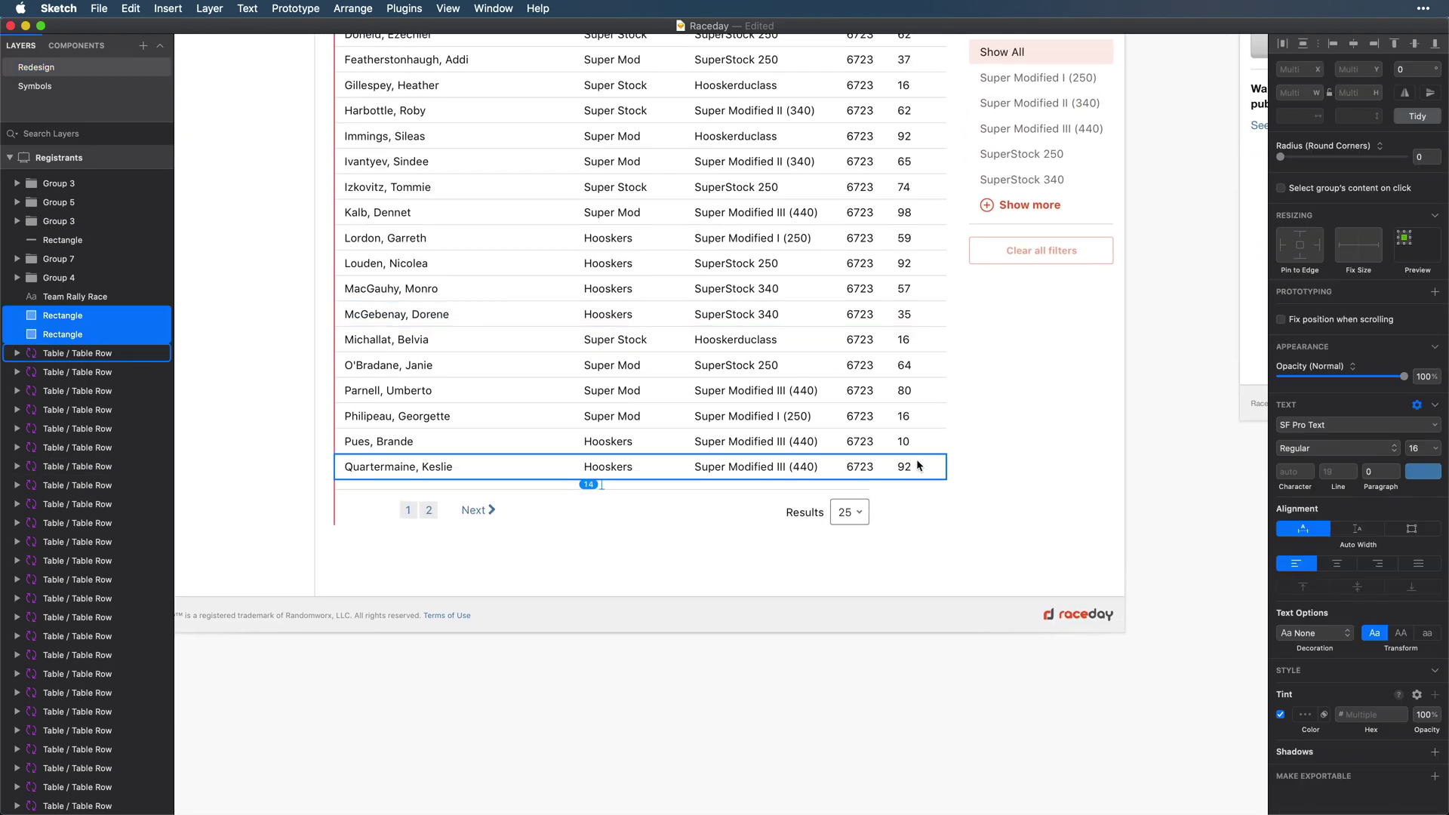
- Delete the leftover divider line below the last registrant row
{"action": "left_click", "coordinate": [555, 498]}
{"action": "left_click", "coordinate": [554, 491]}
{"action": "key", "text": "Delete"}
{"action": "scroll", "coordinate": [547, 503], "scroll_direction": "up", "scroll_amount": 5}
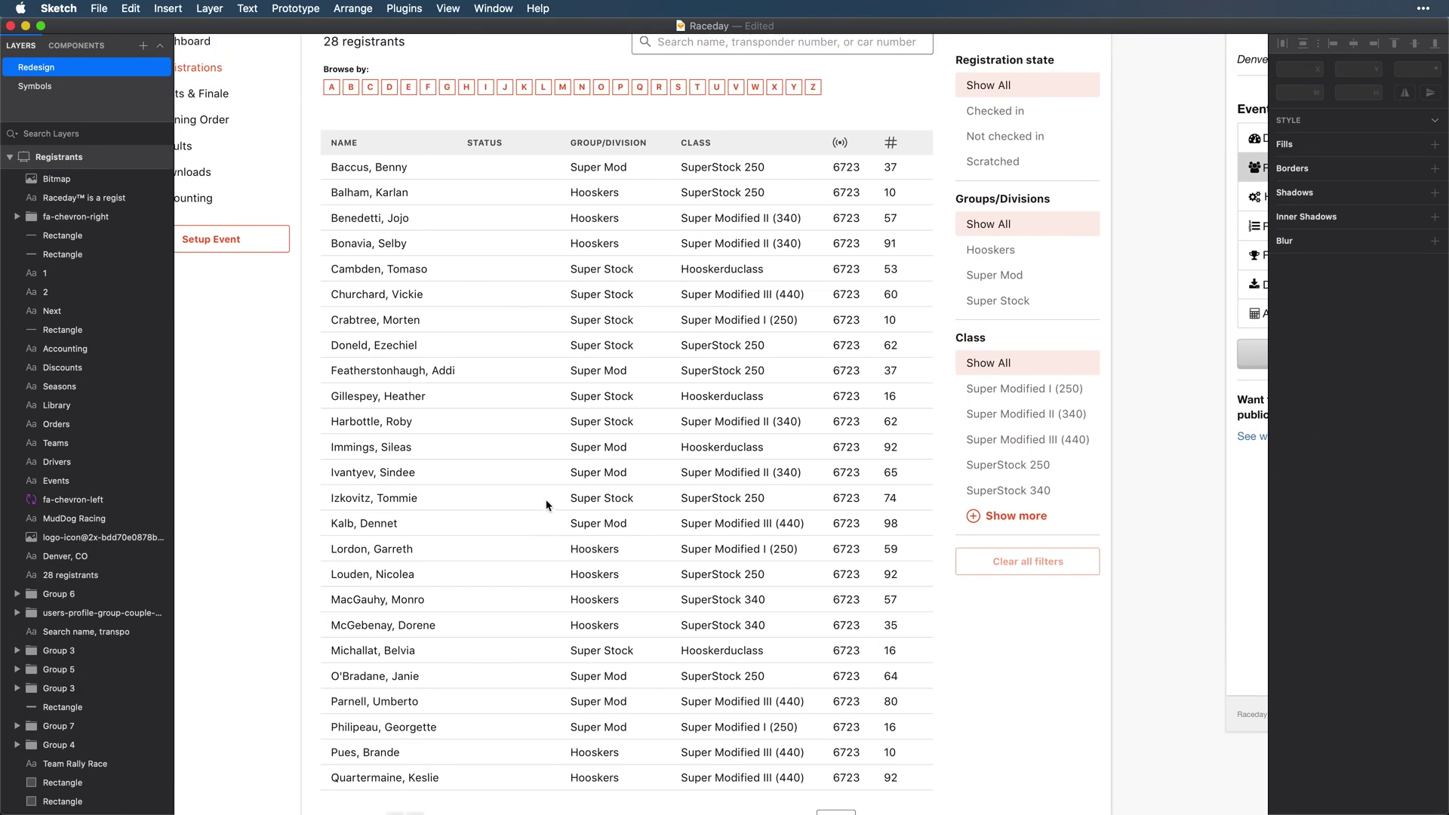
{"action": "scroll", "coordinate": [549, 505], "scroll_direction": "up", "scroll_amount": 1}
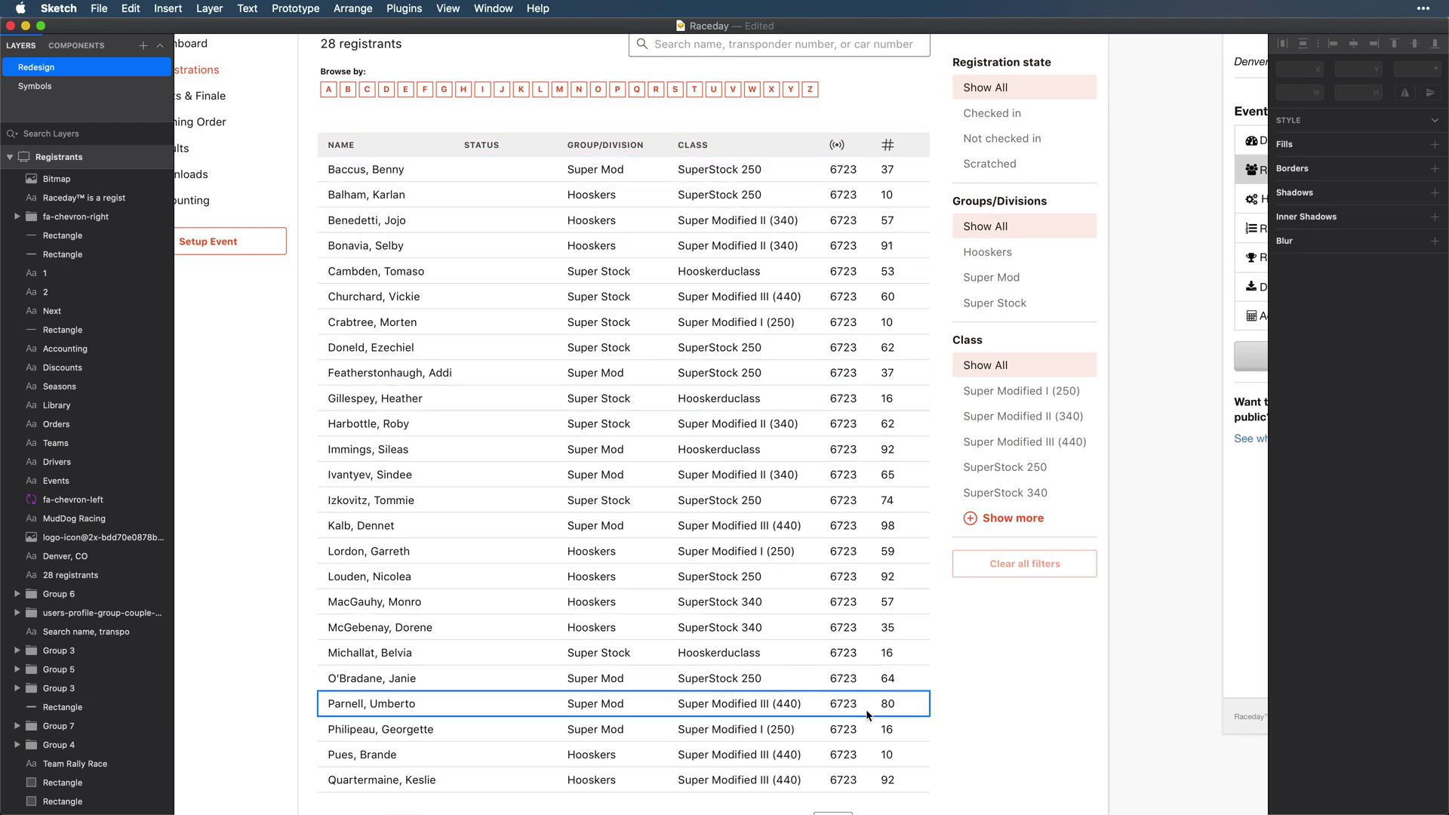
- Fill the Transponder Number override of all registrant rows with random text from Transponder Number.txt
{"action": "left_click_drag", "start_coordinate": [863, 802], "coordinate": [835, 167]}
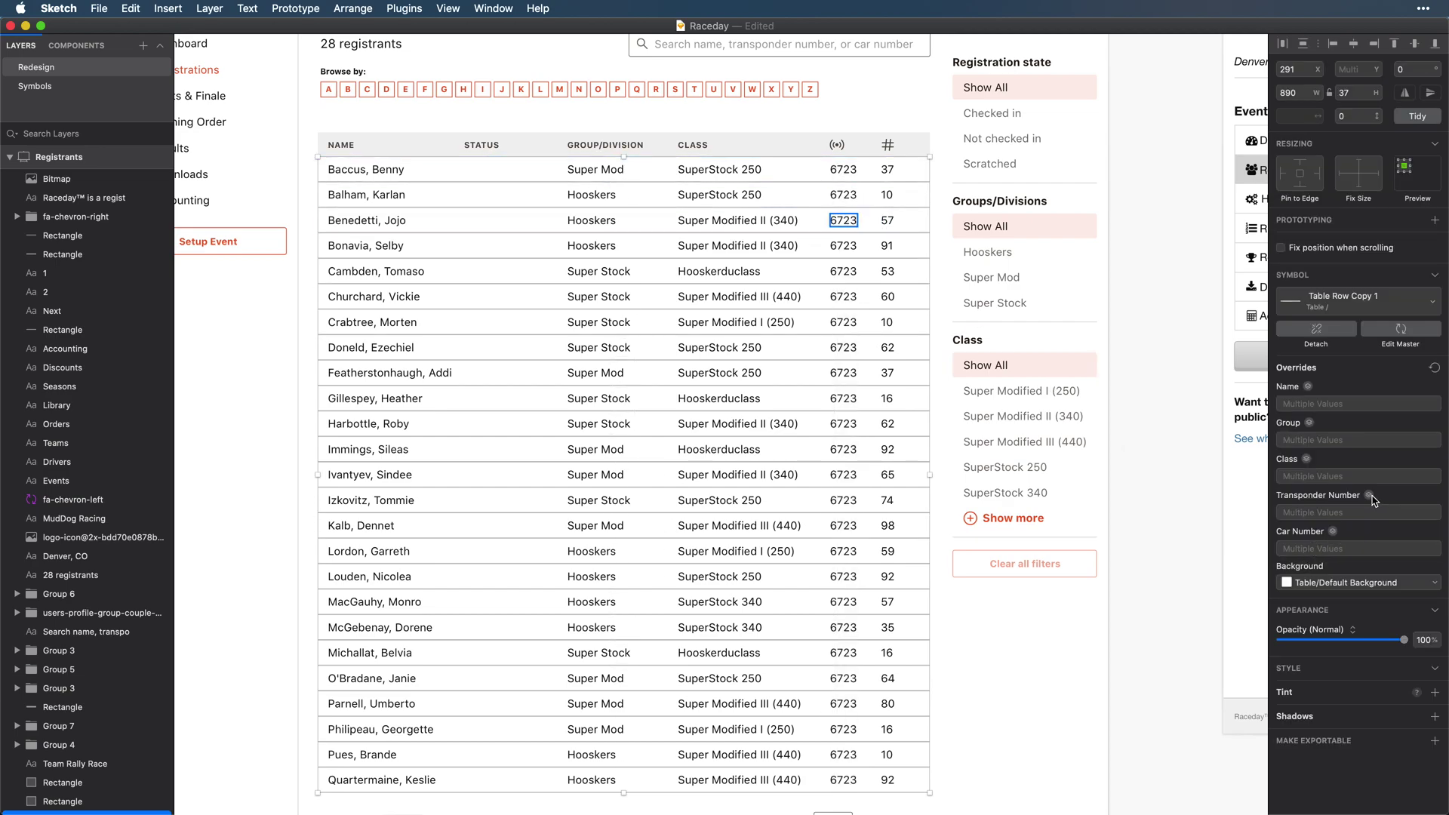
{"action": "left_click", "coordinate": [1369, 496]}
{"action": "mouse_move", "coordinate": [1355, 514]}
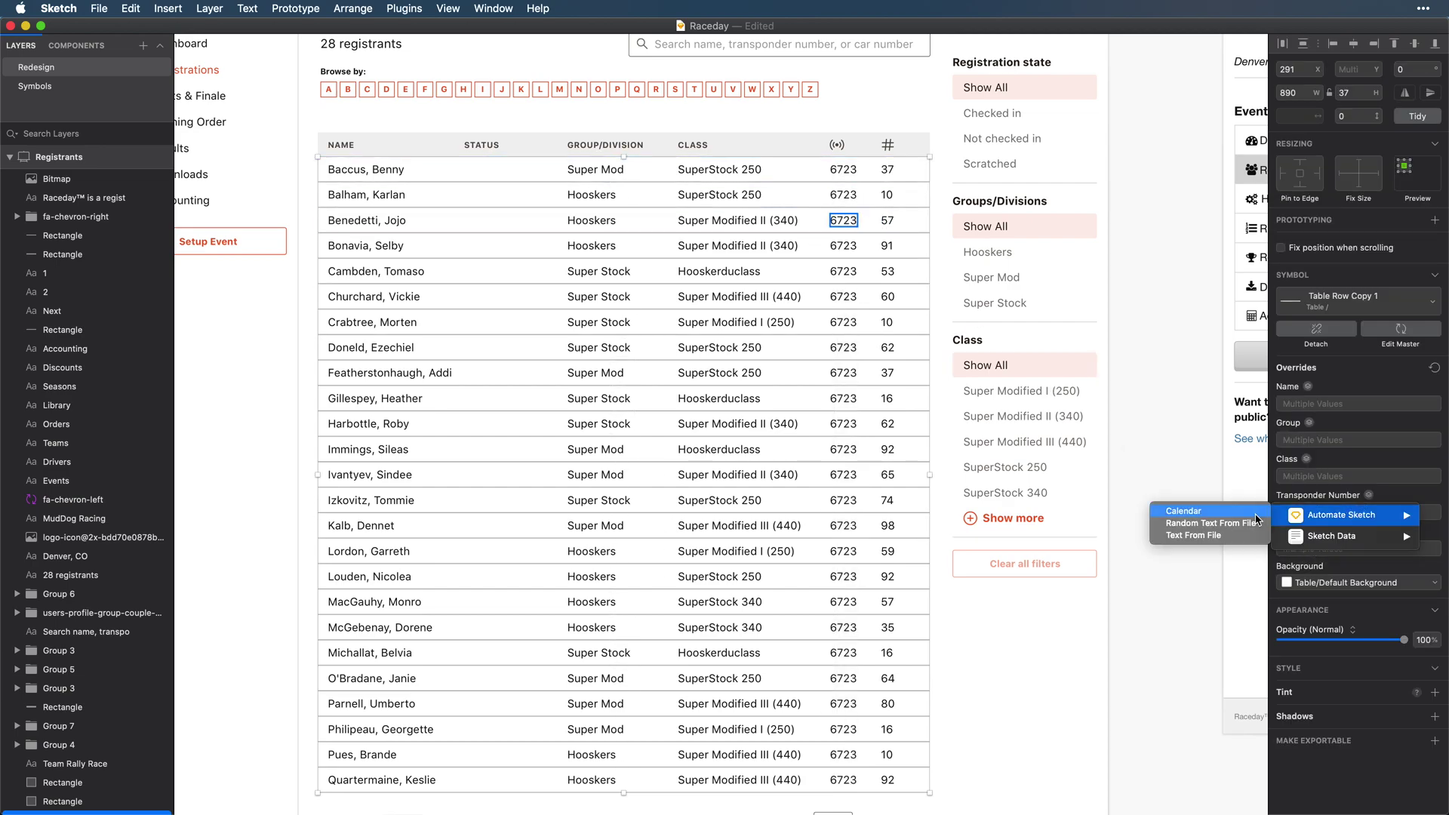
{"action": "left_click", "coordinate": [1245, 523]}
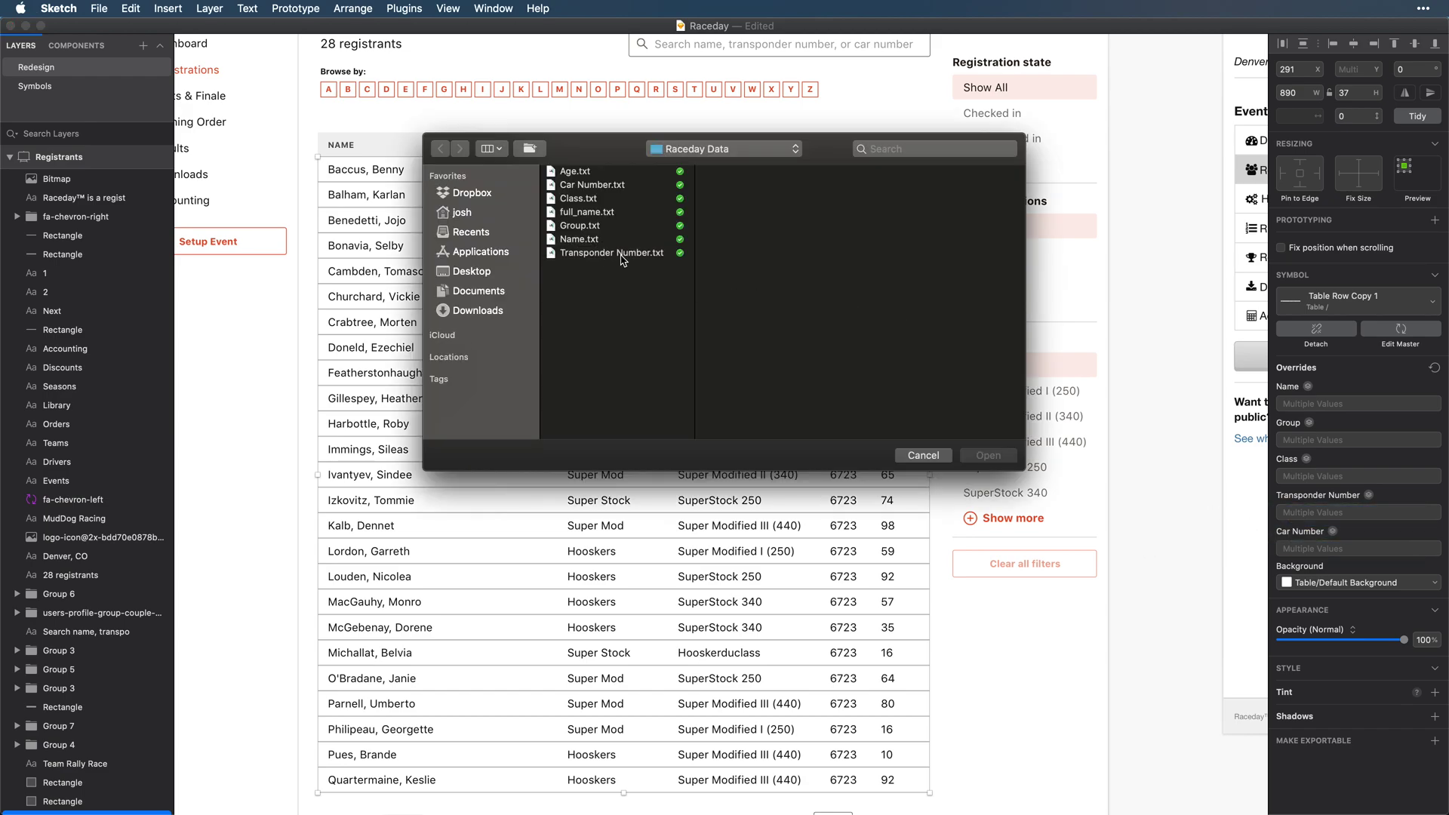
{"action": "left_click", "coordinate": [622, 253]}
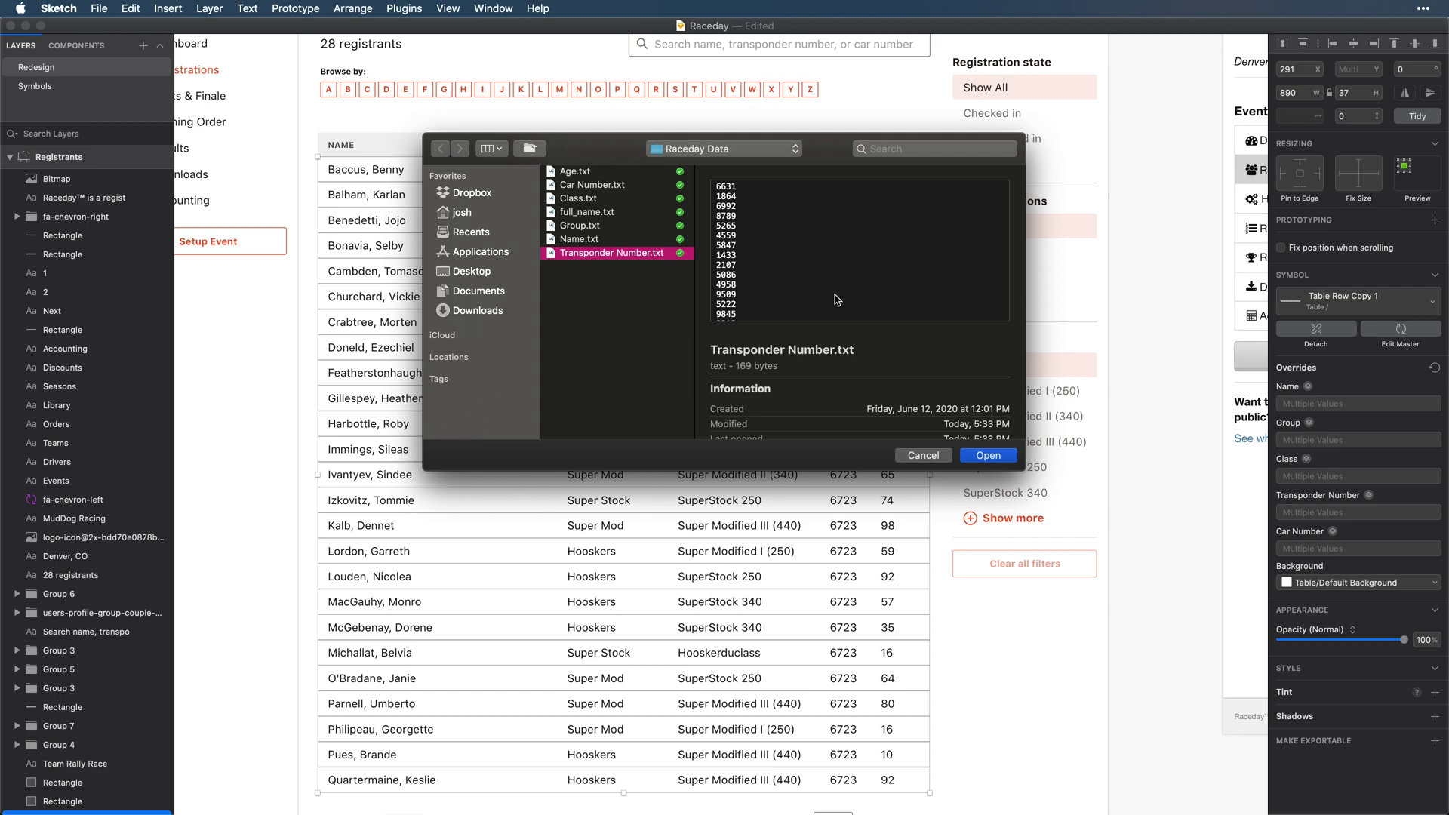
{"action": "key", "text": "space"}
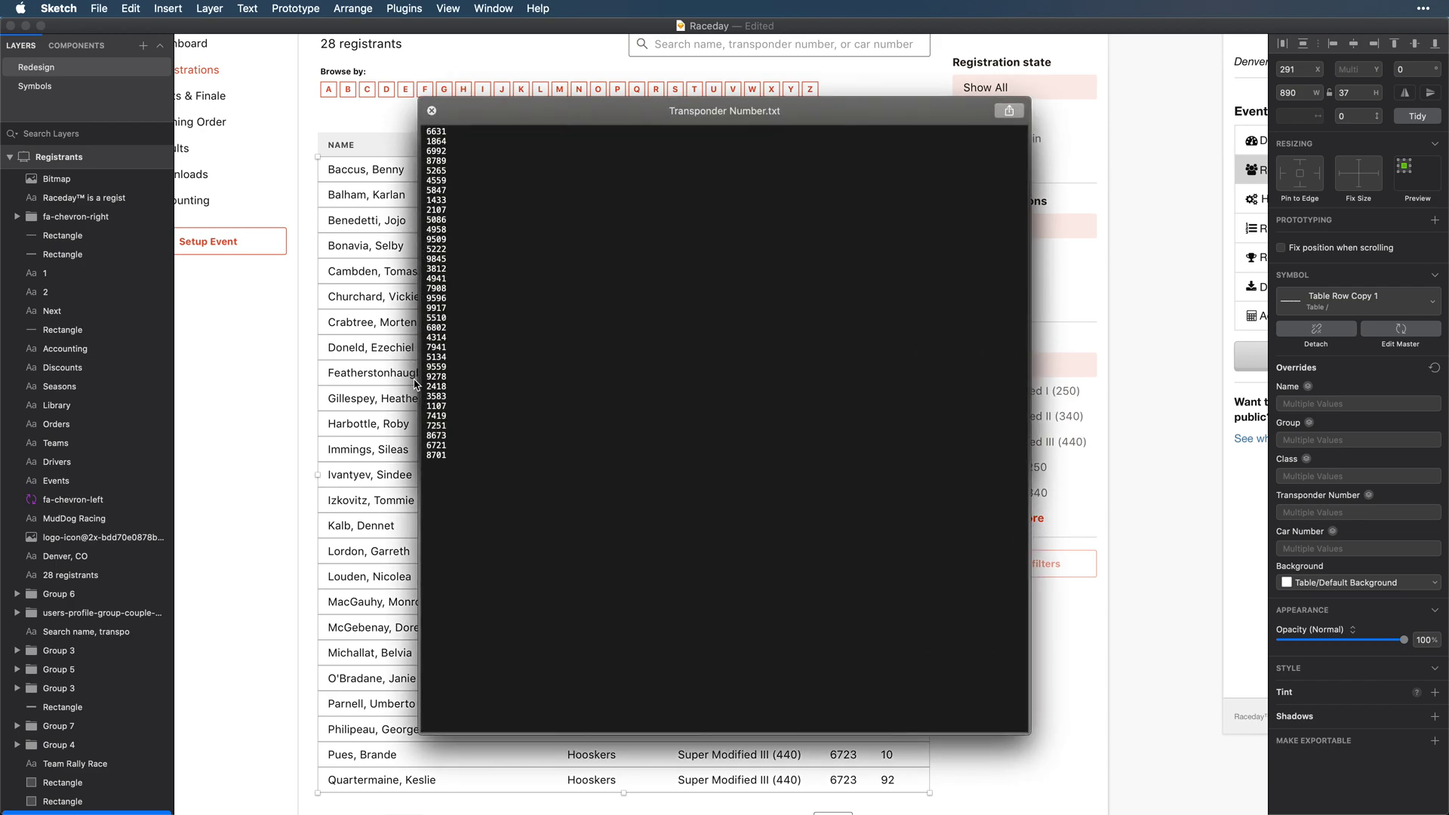
{"action": "key", "text": "space"}
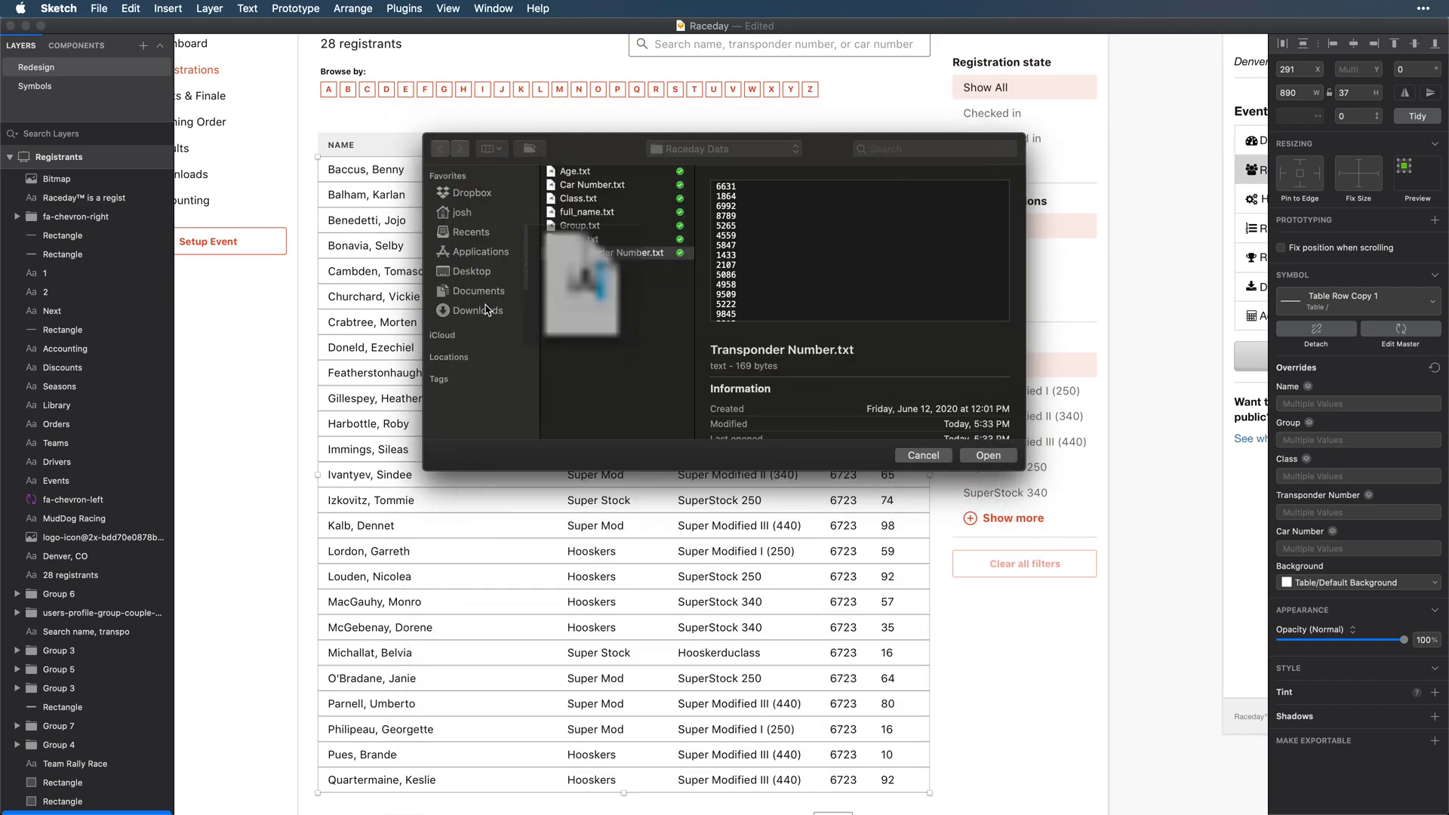
{"action": "left_click", "coordinate": [965, 457]}
{"action": "scroll", "coordinate": [955, 783], "scroll_direction": "down", "scroll_amount": 2}
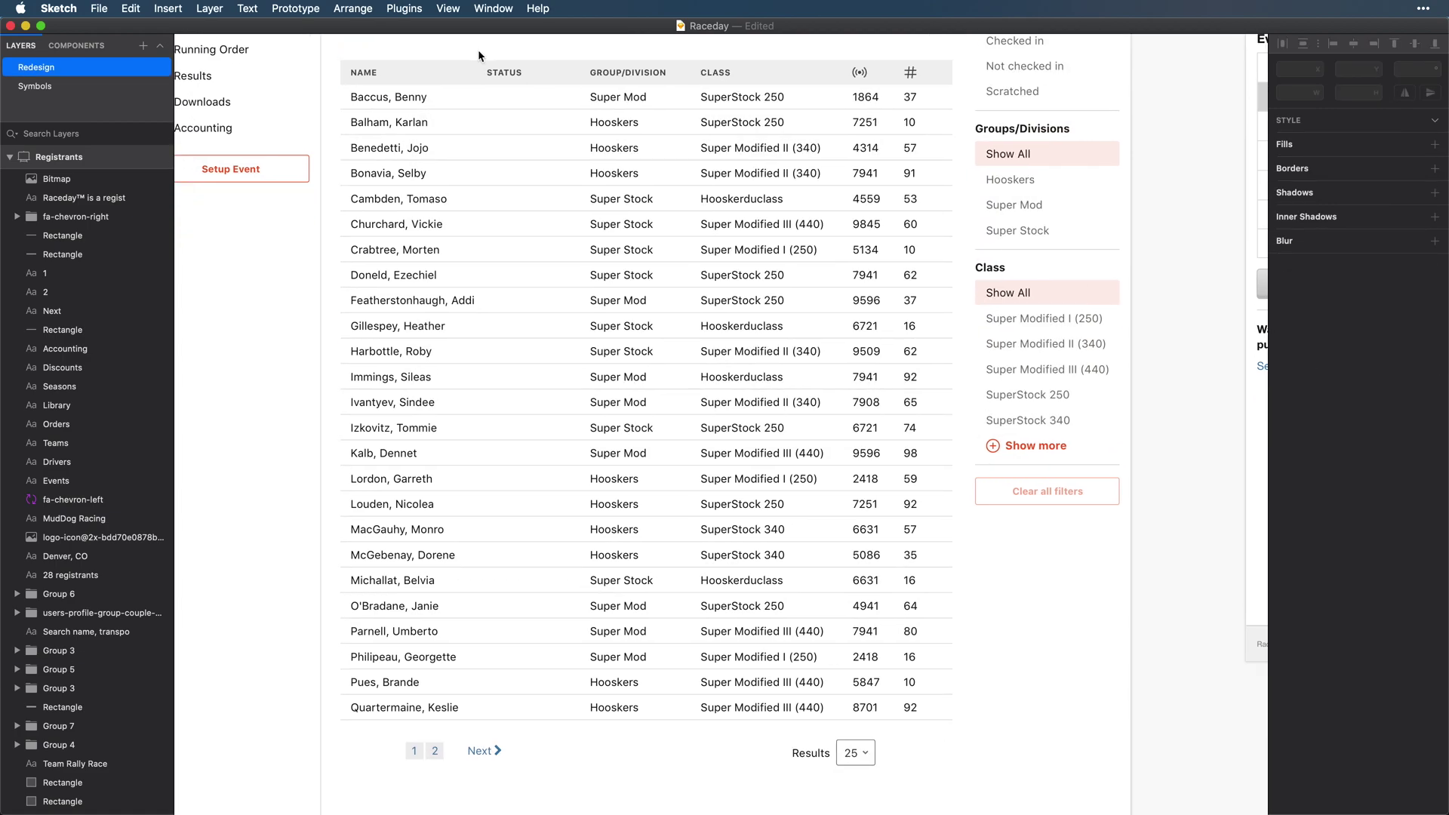
- Insert the green checkmark symbol in the first registrant row, under the STATUS heading
{"action": "scroll", "coordinate": [479, 56], "scroll_direction": "up", "scroll_amount": 5}
{"action": "scroll", "coordinate": [607, 174], "scroll_direction": "up", "scroll_amount": 1}
{"action": "left_click", "coordinate": [565, 238]}
{"action": "key", "text": "super+apostrophe"}
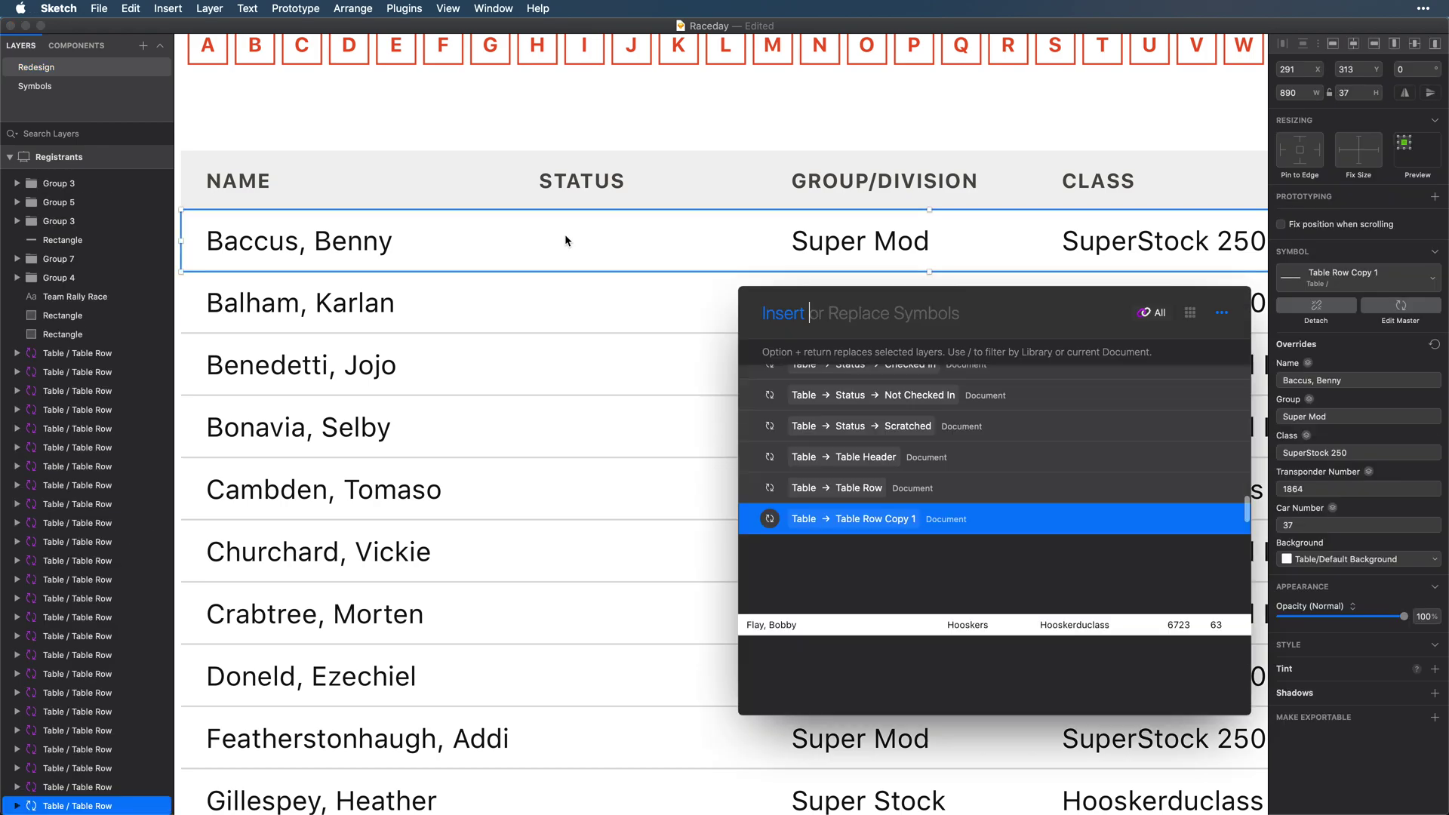
{"action": "key", "text": "Return"}
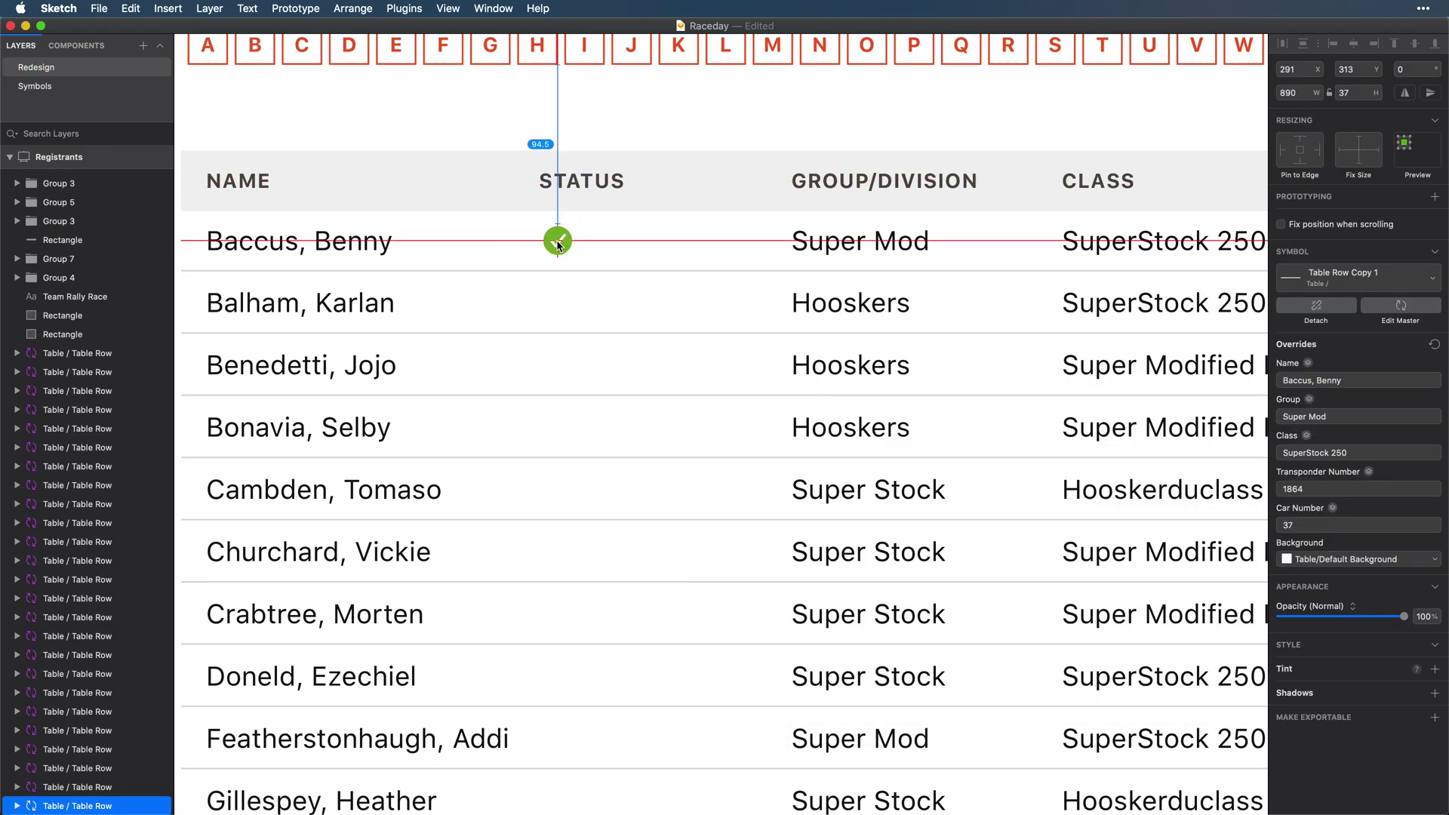
{"action": "left_click", "coordinate": [555, 240]}
- Add the text "Checked in" beside the green checkmark in the first registrant row
{"action": "key", "text": "t"}
{"action": "left_click", "coordinate": [582, 241]}
{"action": "type", "text": "Checked in"}
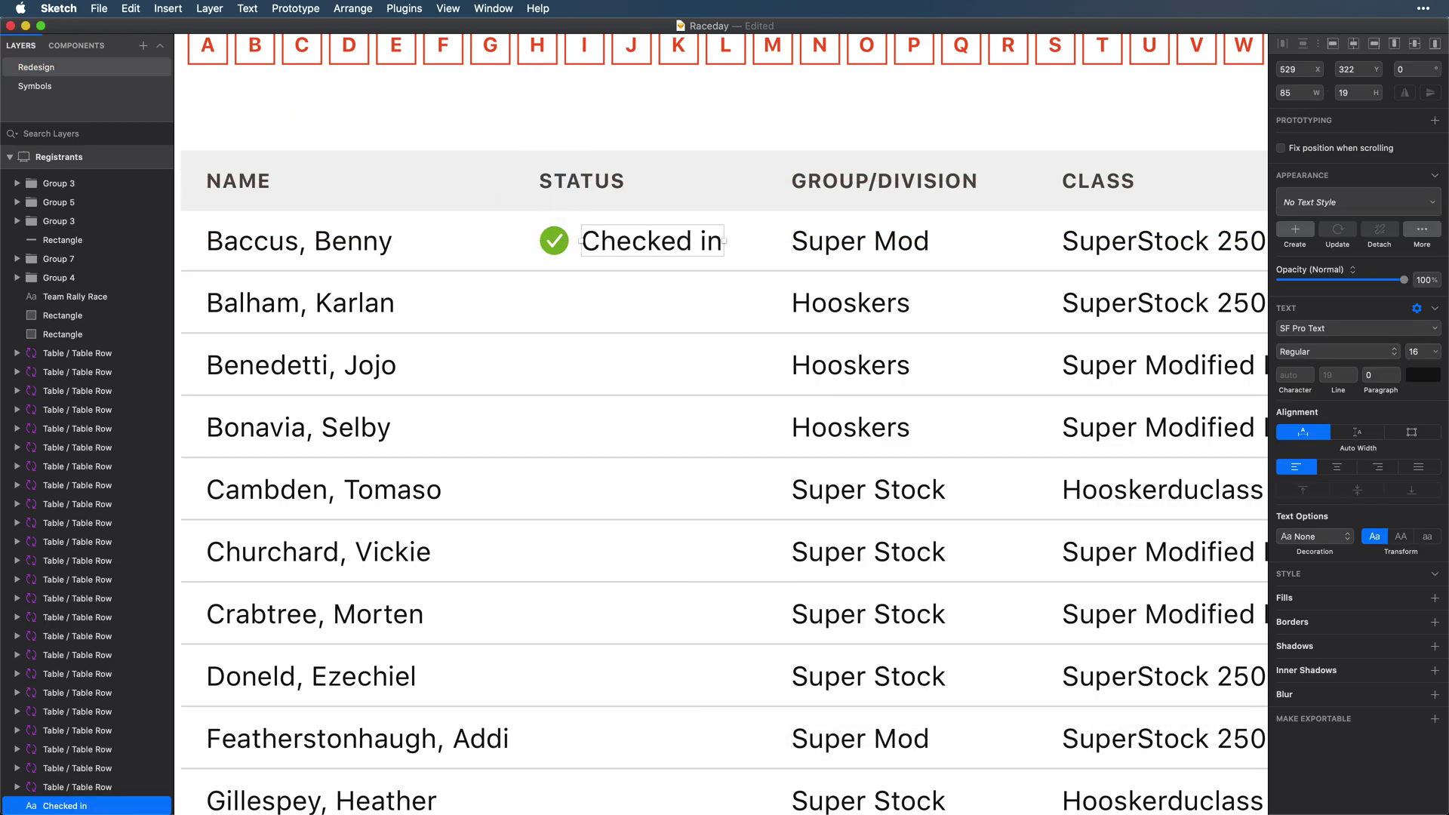
- Restyle the "Checked in" label as bold 12 pt uppercase text in the checkmark's green, with 0.8 character spacing
{"action": "key", "text": "super+alt+minus"}
{"action": "key", "text": "super+alt+minus"}
{"action": "key", "text": "super+alt+minus"}
{"action": "key", "text": "super+alt+minus"}
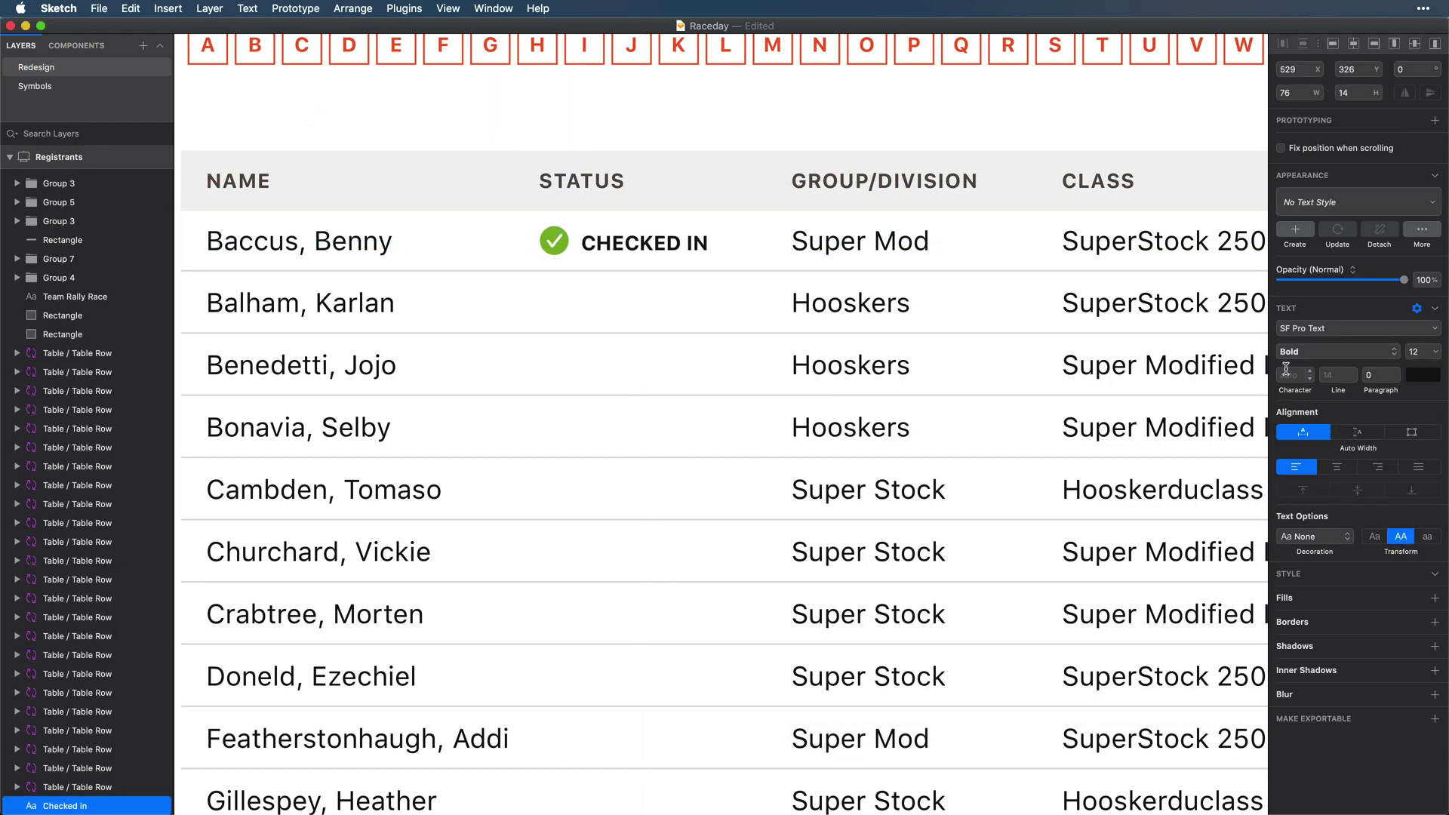
{"action": "key", "text": "ctrl+c"}
{"action": "left_click", "coordinate": [560, 248]}
{"action": "left_click", "coordinate": [684, 111]}
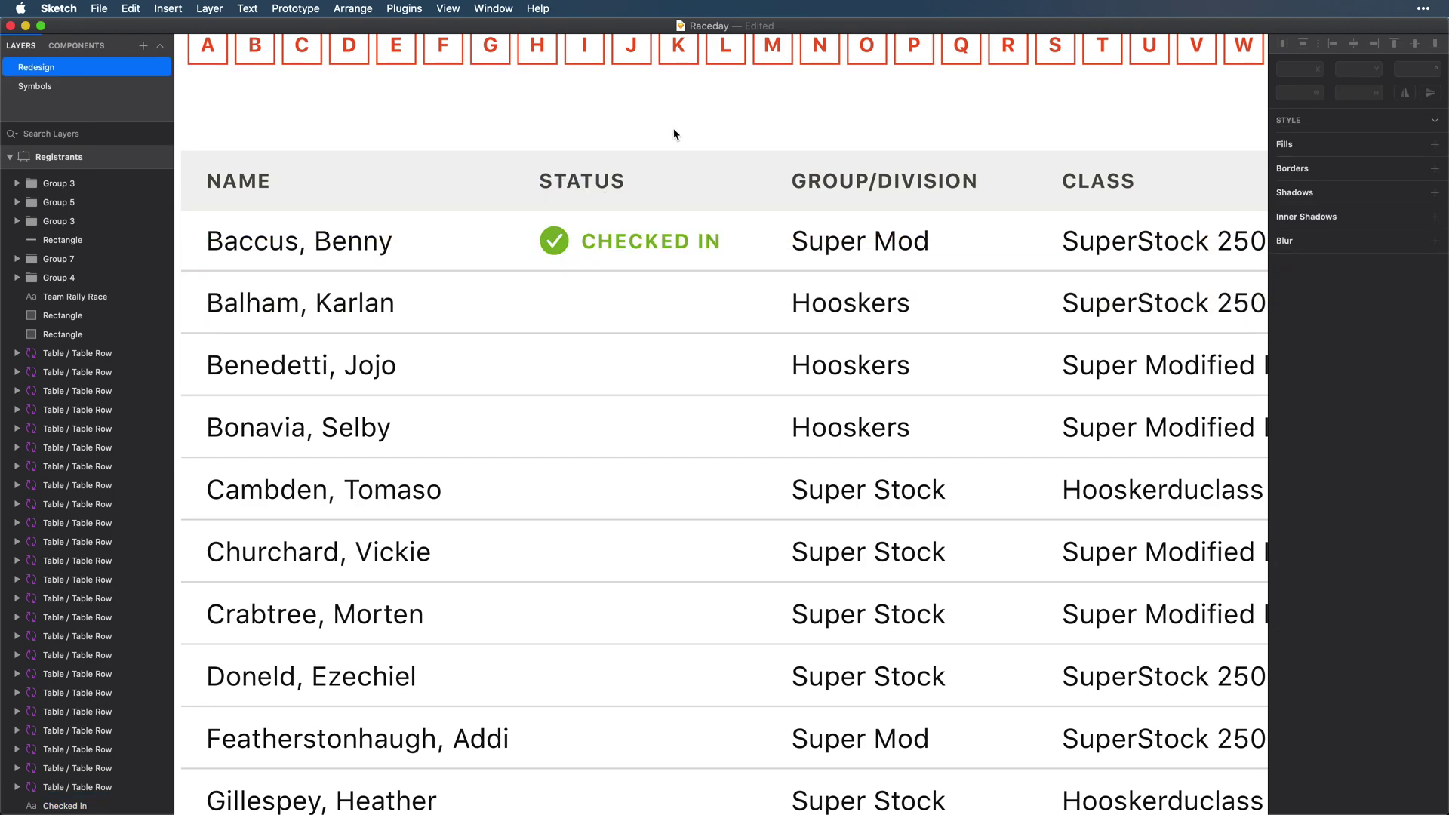
- Draw a rectangle about 121 × 27 px around the checkmark and its label, and place it behind them in the stacking order
{"action": "left_click_drag", "start_coordinate": [732, 263], "coordinate": [732, 264]}
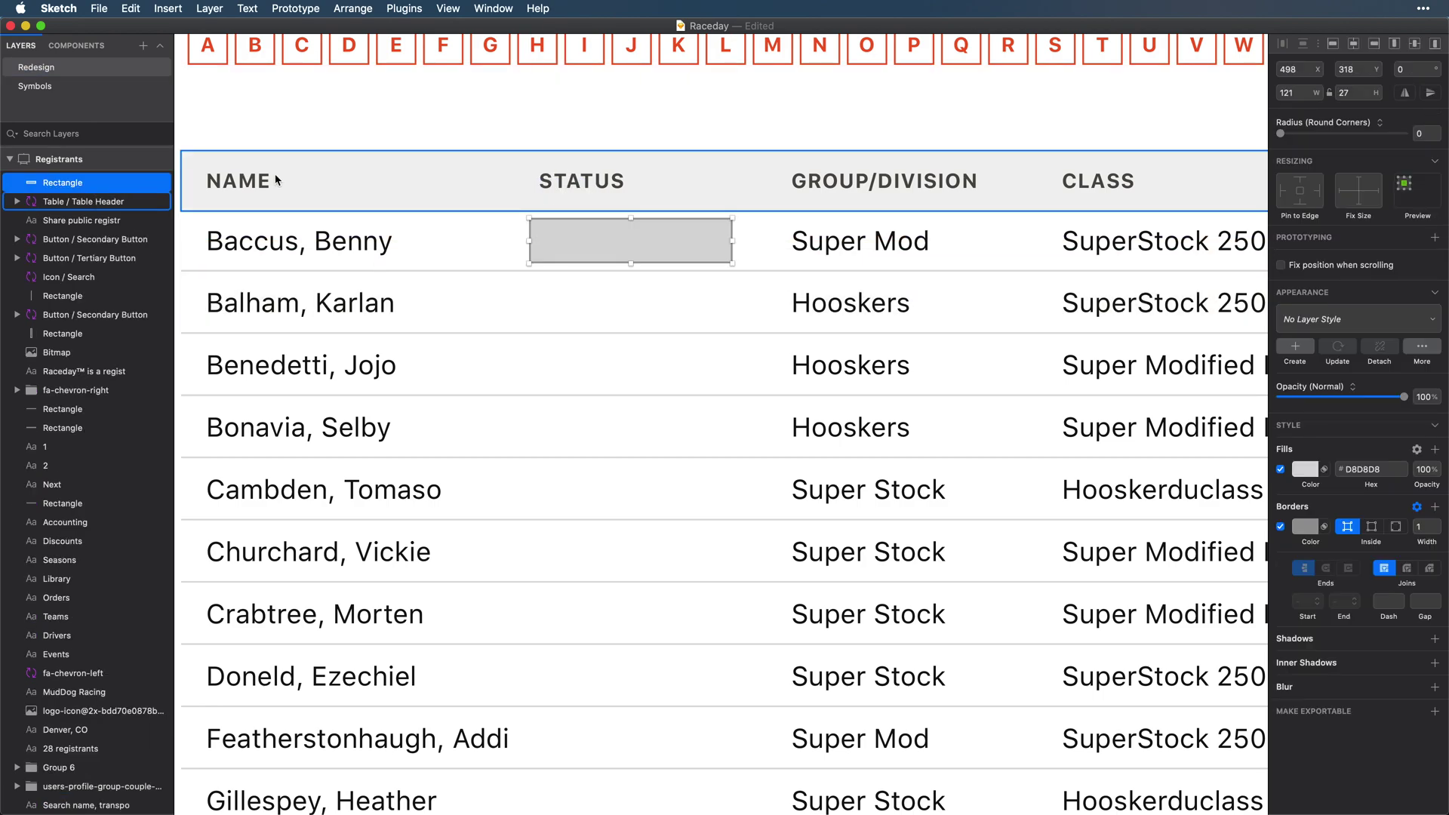
{"action": "key", "text": "ctrl+alt+super+Down"}
{"action": "key", "text": "super+z"}
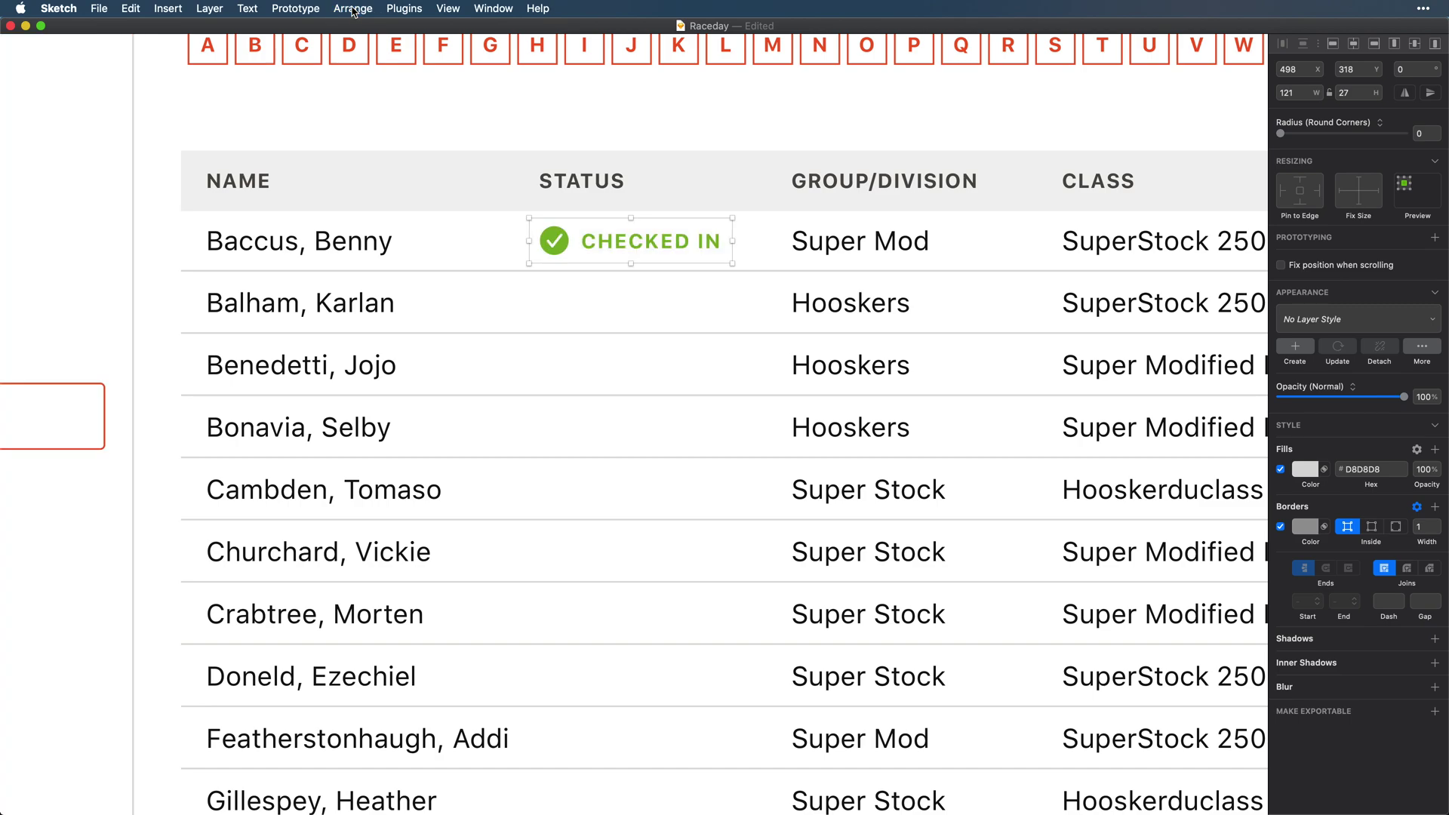
{"action": "key", "text": "super+alt+Up"}
- Turn the rectangle into a borderless pill with a 13.5 corner radius and a 7BB026 green fill at 20% opacity
{"action": "left_click", "coordinate": [1306, 470]}
{"action": "key", "text": "ctrl+c"}
{"action": "left_click", "coordinate": [689, 245]}
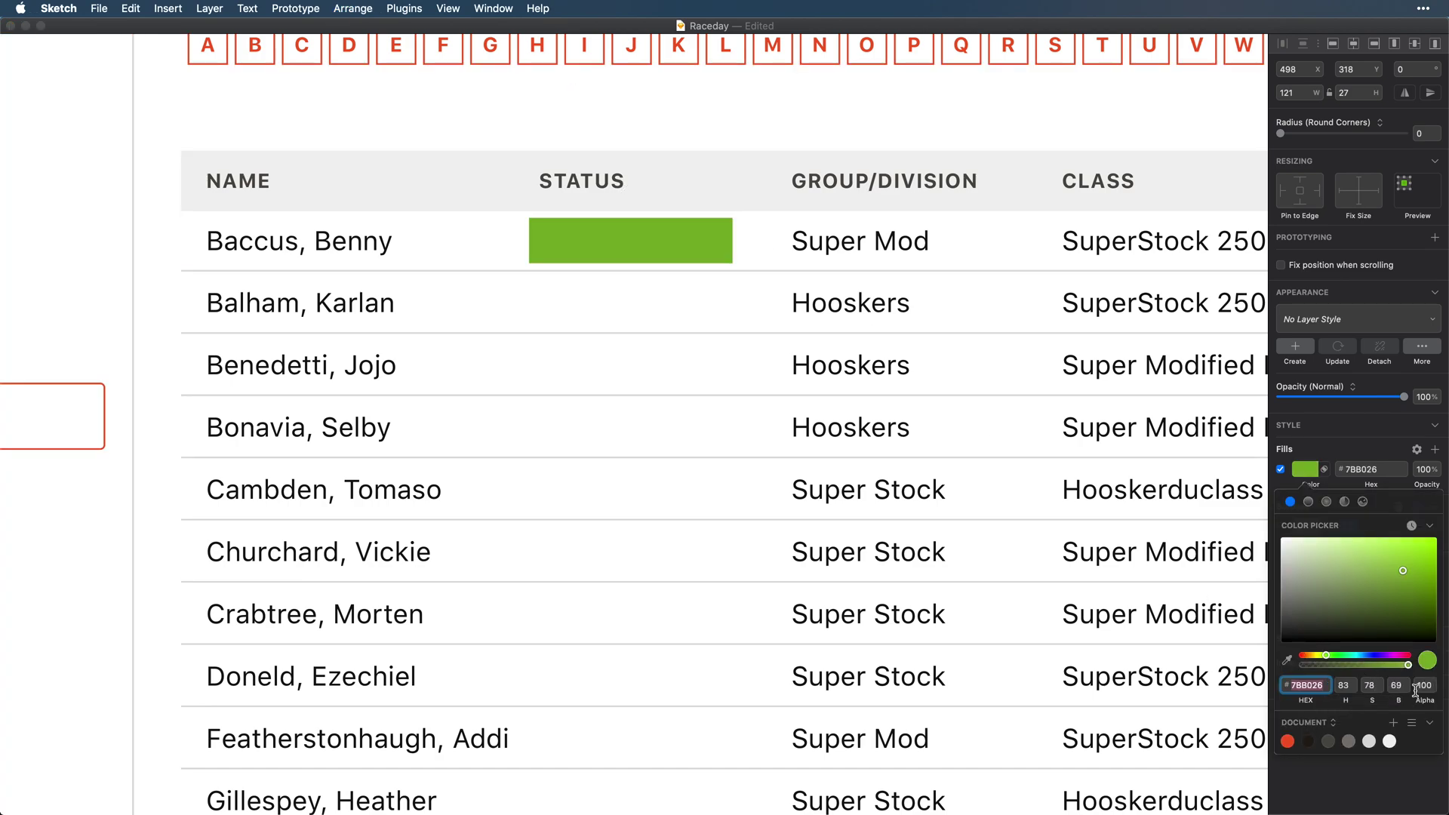
{"action": "left_click", "coordinate": [1423, 685]}
{"action": "type", "text": "20"}
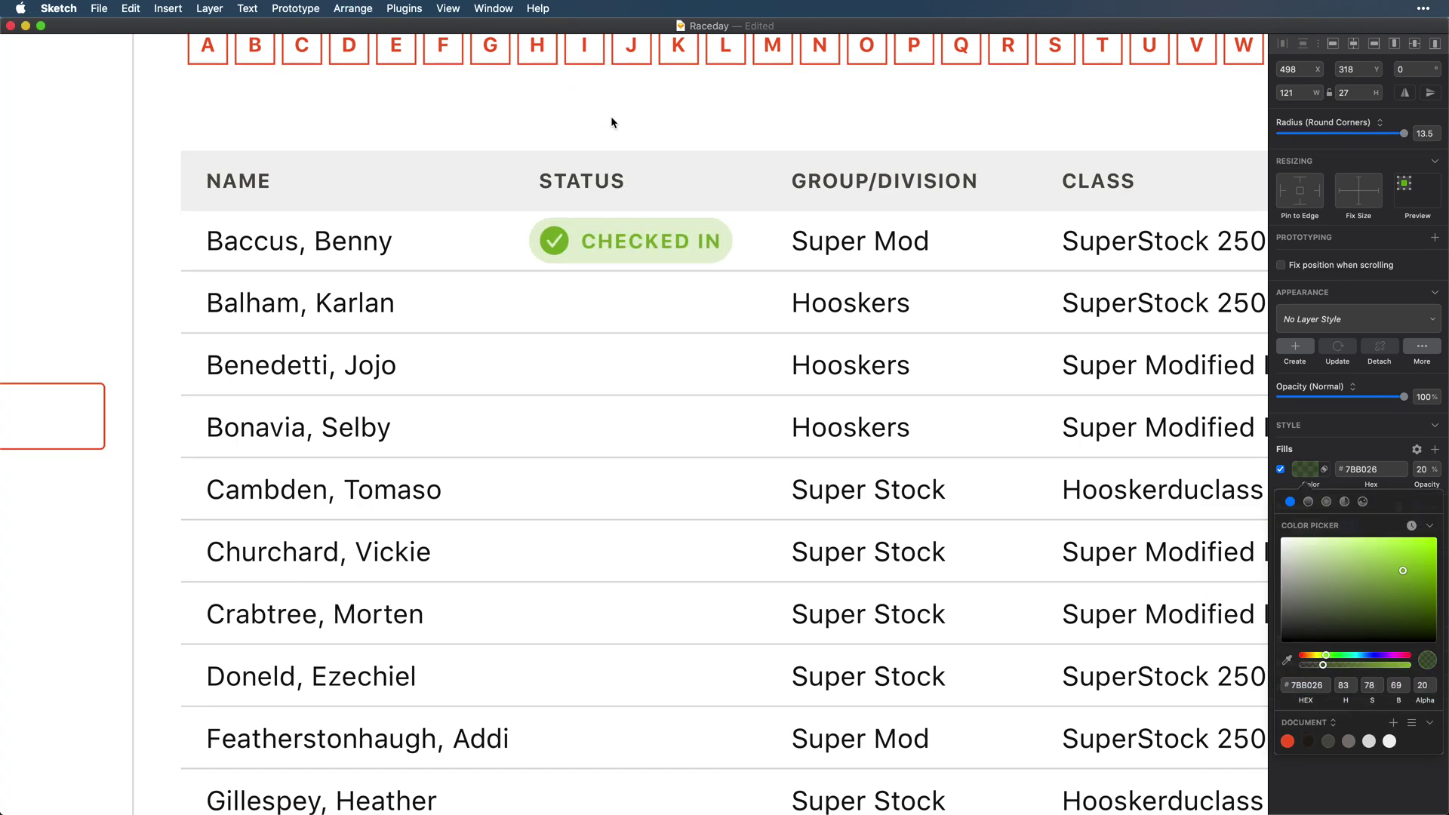
{"action": "left_click", "coordinate": [614, 122]}
- Shrink the checkmark, reposition it and the label within the pill, and set the pill's height to 24 px
{"action": "scroll", "coordinate": [642, 114], "scroll_direction": "right", "scroll_amount": 1}
{"action": "scroll", "coordinate": [620, 175], "scroll_direction": "up", "scroll_amount": 5}
{"action": "left_click", "coordinate": [346, 333]}
{"action": "left_click_drag", "start_coordinate": [576, 275], "coordinate": [576, 271]}
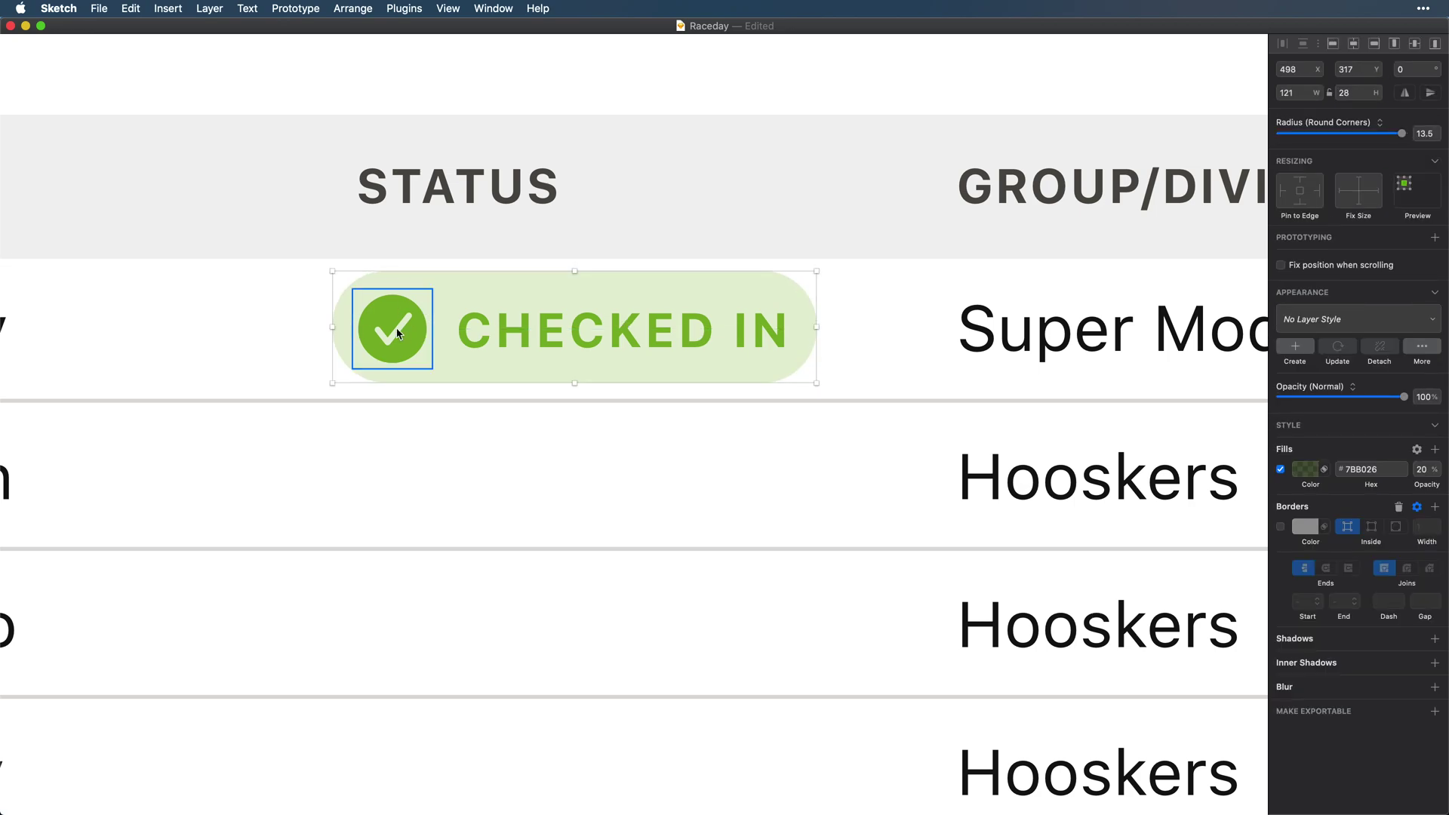
{"action": "left_click", "coordinate": [398, 334]}
{"action": "left_click", "coordinate": [1296, 93]}
{"action": "left_click_drag", "start_coordinate": [501, 336], "coordinate": [389, 318]}
{"action": "left_click", "coordinate": [459, 287]}
{"action": "left_click", "coordinate": [389, 321]}
{"action": "left_click", "coordinate": [410, 357]}
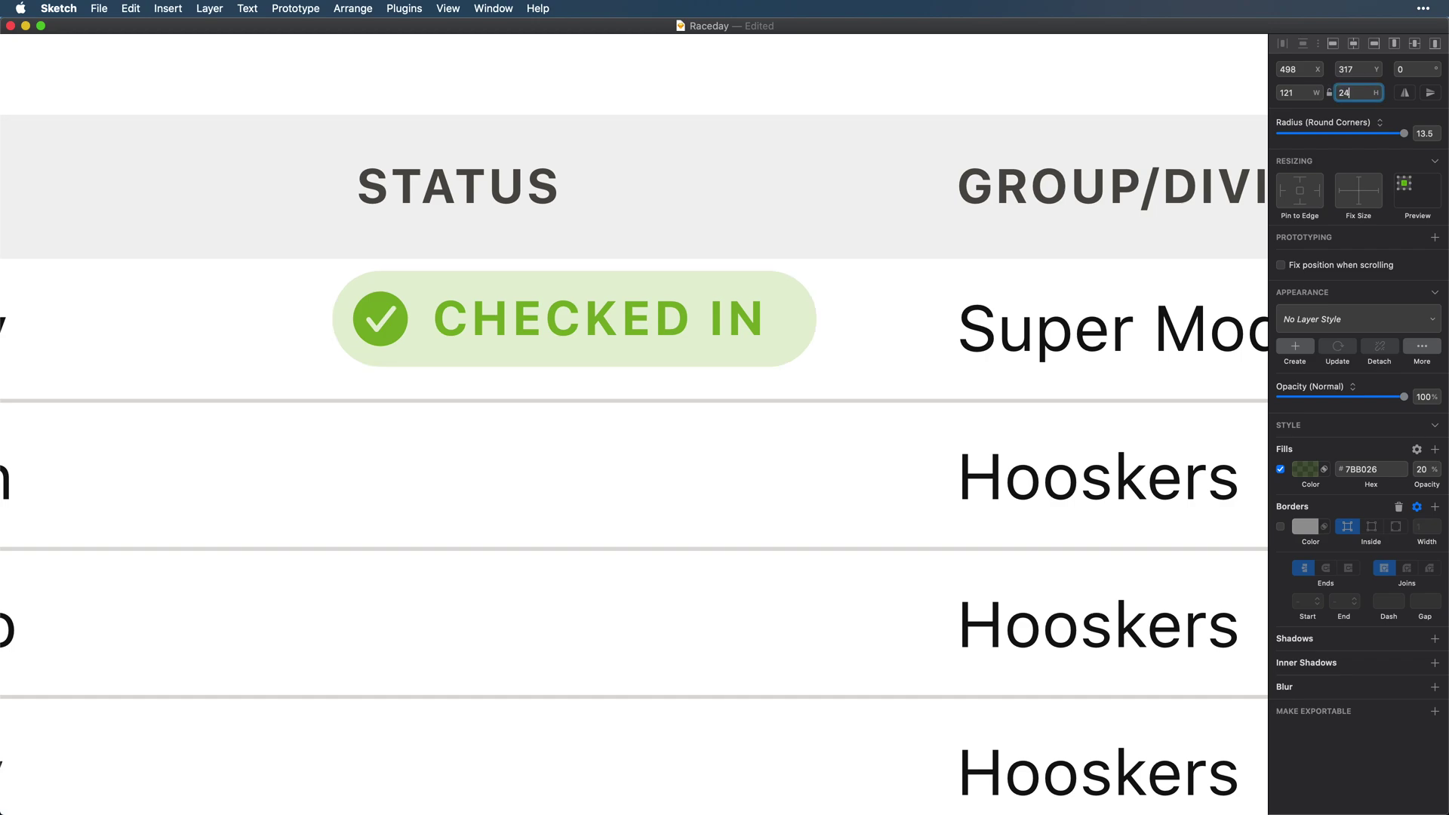
- Nudge the label slightly closer to the checkmark and narrow the pill to 116 px wide
{"action": "left_click", "coordinate": [456, 325]}
{"action": "key", "text": "Left"}
{"action": "left_click", "coordinate": [796, 332]}
{"action": "key", "text": "super+Left"}
{"action": "key", "text": "super+Left"}
{"action": "key", "text": "super+Left"}
{"action": "key", "text": "super+Left"}
{"action": "key", "text": "super+Left"}
- Group the pill, checkmark and label, and move the badge to X 504, Y 320 so it lines up with the STATUS heading
{"action": "left_click", "coordinate": [604, 320], "text": "shift"}
{"action": "left_click", "coordinate": [389, 318], "text": "shift"}
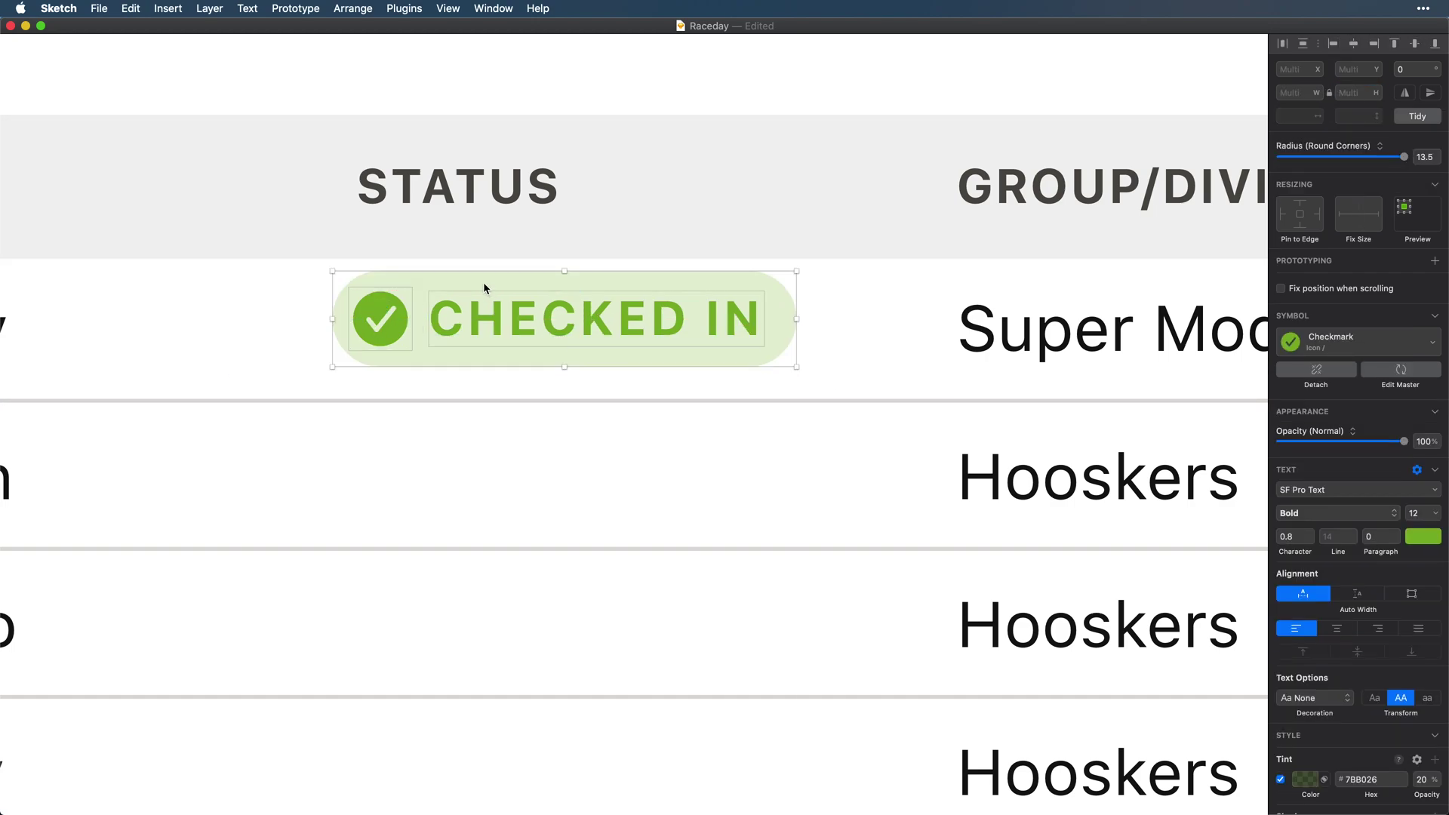
{"action": "key", "text": "super+g"}
{"action": "left_click_drag", "start_coordinate": [480, 317], "coordinate": [503, 328]}
{"action": "scroll", "coordinate": [504, 327], "scroll_direction": "down", "scroll_amount": 5}
{"action": "scroll", "coordinate": [384, 325], "scroll_direction": "left", "scroll_amount": 5}
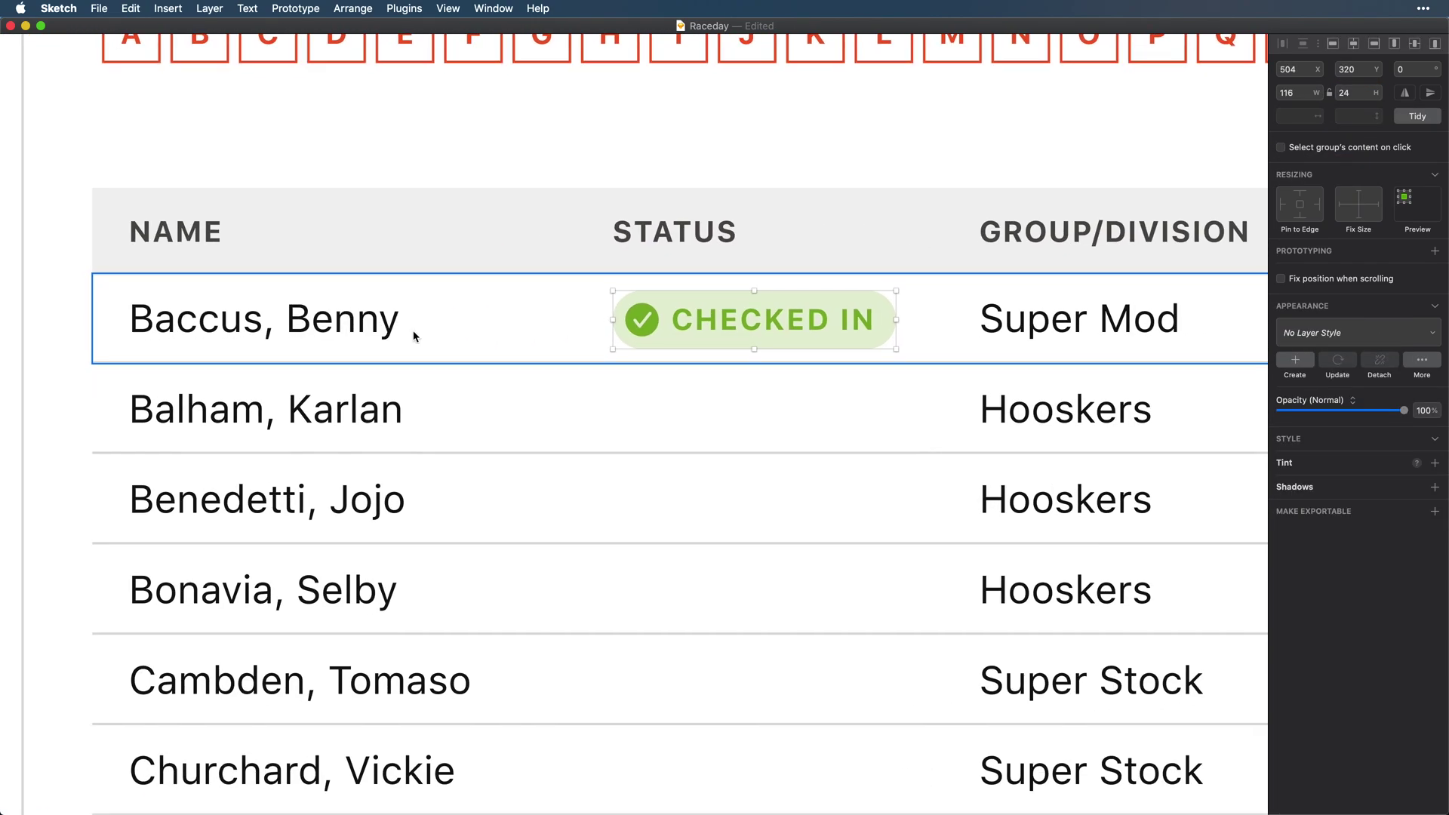
- Insert the Table / Status / Checked In symbol into the table row symbol on the Symbols page
{"action": "key", "text": "Page_Down"}
{"action": "scroll", "coordinate": [413, 336], "scroll_direction": "right", "scroll_amount": 10}
{"action": "scroll", "coordinate": [414, 336], "scroll_direction": "up", "scroll_amount": 5}
{"action": "scroll", "coordinate": [414, 336], "scroll_direction": "up", "scroll_amount": 3}
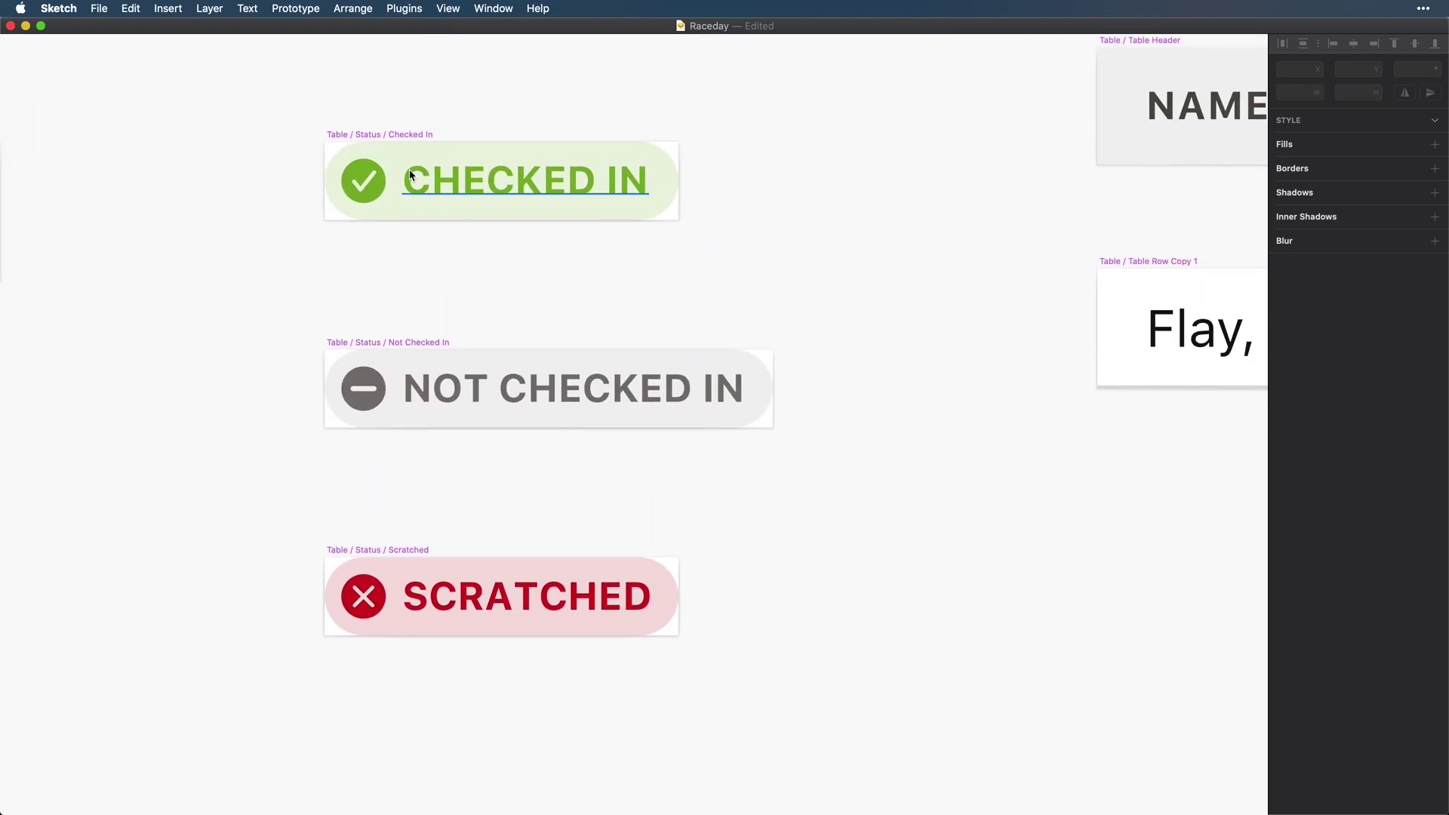
{"action": "scroll", "coordinate": [471, 625], "scroll_direction": "right", "scroll_amount": 10}
{"action": "scroll", "coordinate": [470, 625], "scroll_direction": "down", "scroll_amount": 2}
{"action": "left_click", "coordinate": [757, 408]}
{"action": "key", "text": "super+'"}
{"action": "type", "text": "chec"}
{"action": "key", "text": "Down"}
{"action": "key", "text": "Down"}
{"action": "key", "text": "Down"}
{"action": "key", "text": "Down"}
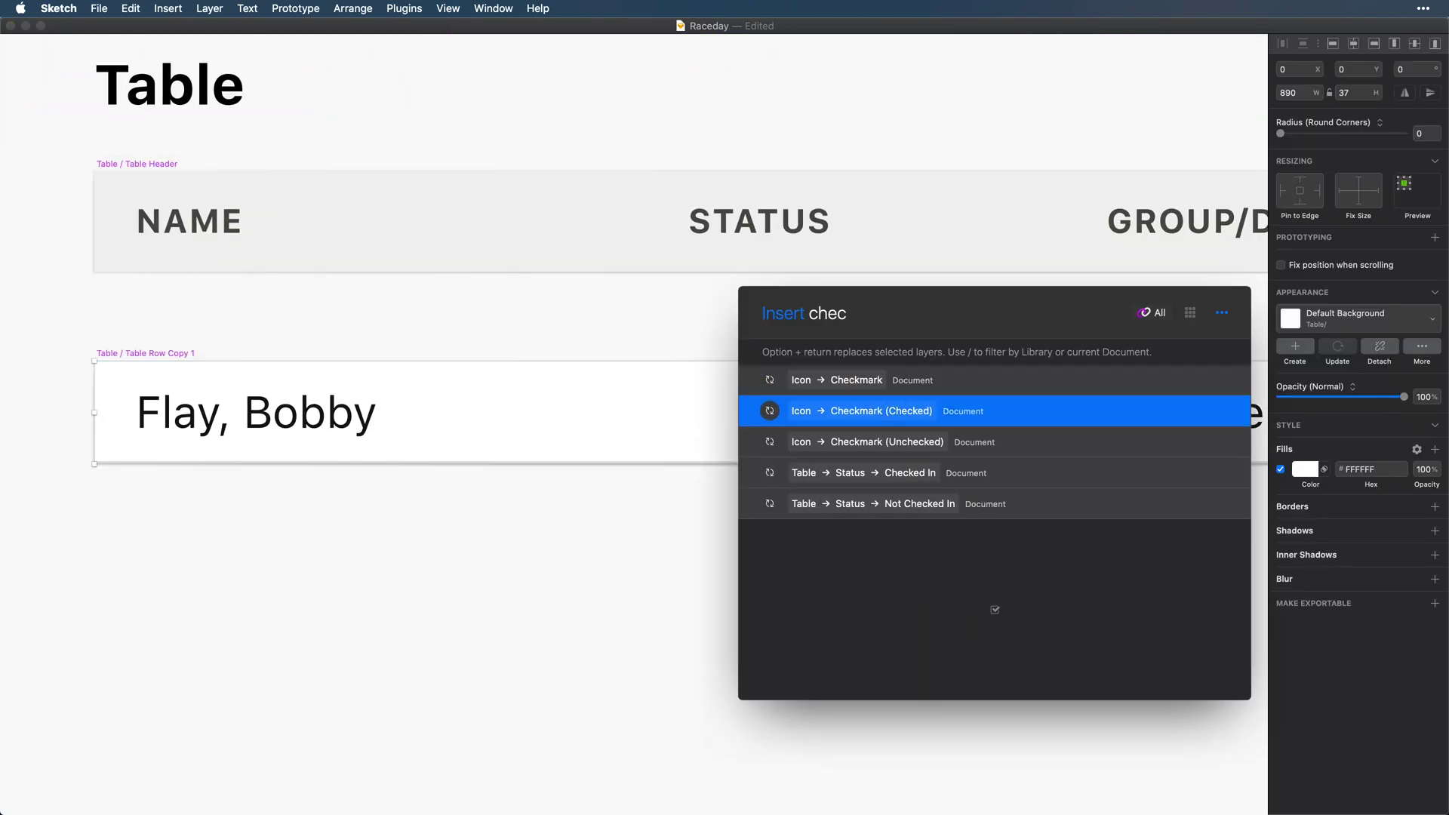
{"action": "key", "text": "Up"}
{"action": "key", "text": "Return"}
- Align the Checked In badge with the STATUS heading at X 213 and center it vertically in the row symbol
{"action": "left_click", "coordinate": [842, 412]}
{"action": "left_click", "coordinate": [789, 225], "text": "shift"}
{"action": "left_click", "coordinate": [771, 411]}
{"action": "key", "text": "alt"}
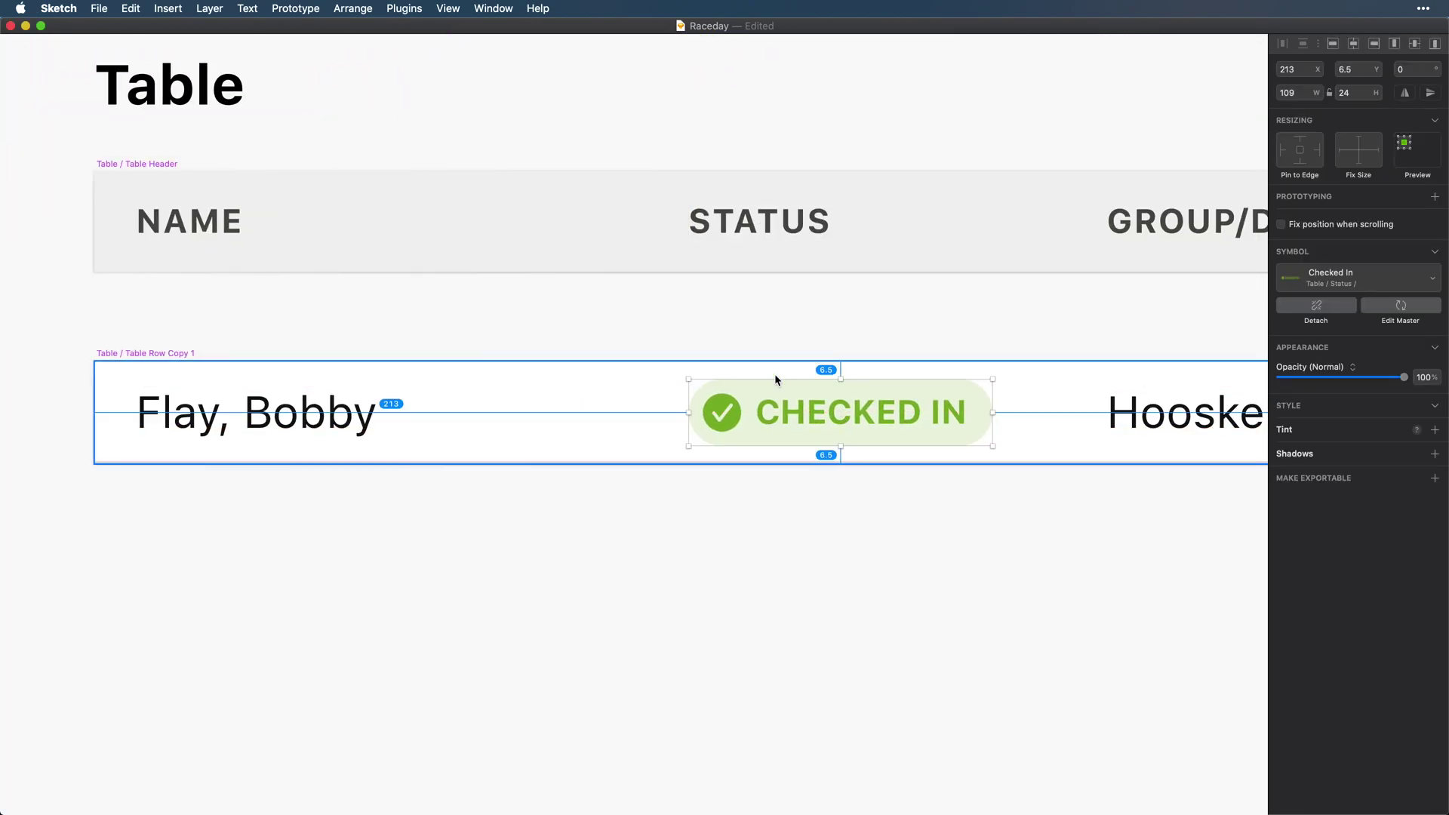
- On the Redesign page, set the status override to No Symbol for registrant rows 2, 3, 6–15, 18–20, 22 and 25
{"action": "key", "text": "Page_Up"}
{"action": "left_click", "coordinate": [538, 145]}
{"action": "left_click", "coordinate": [489, 181], "text": "shift"}
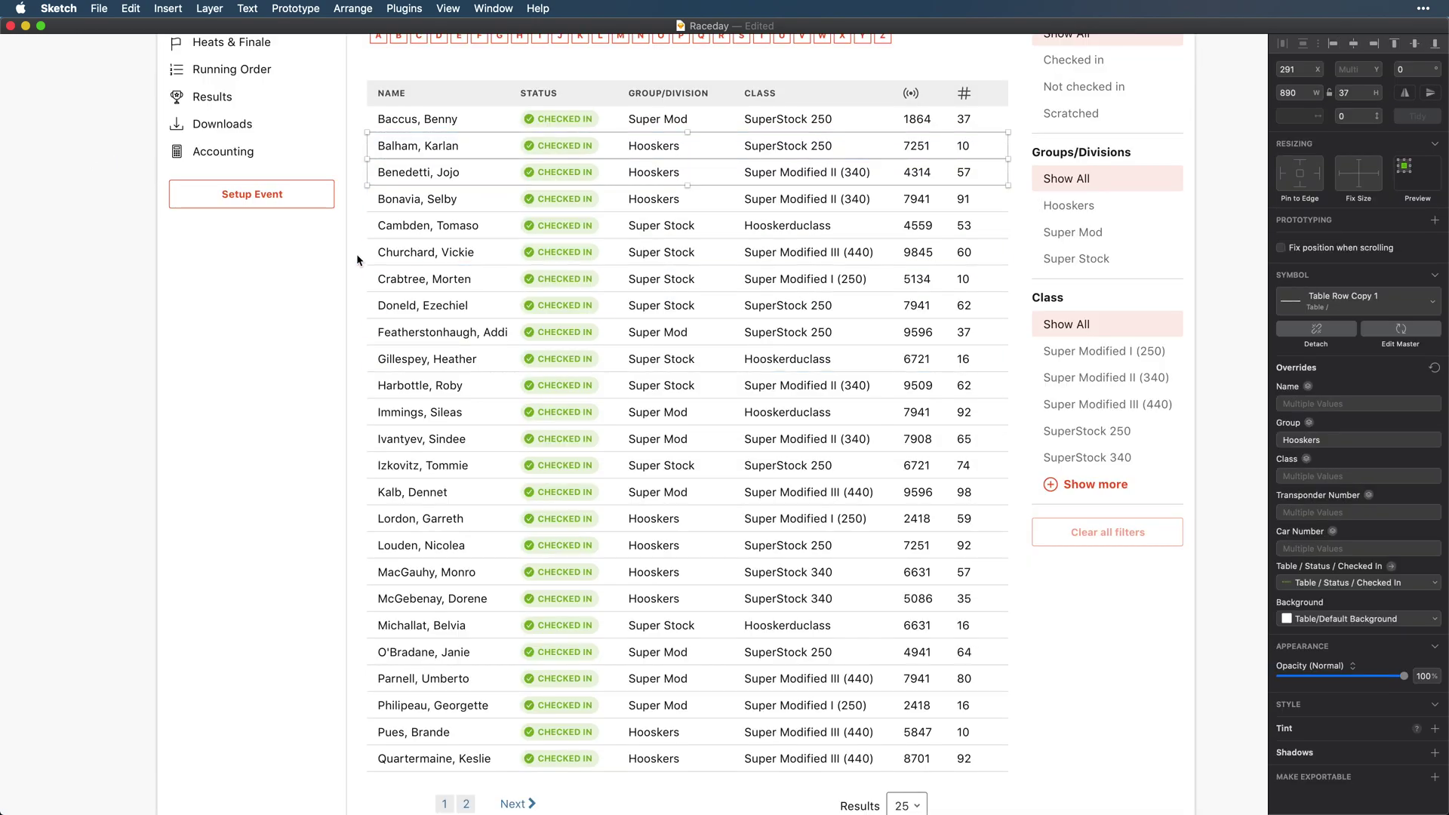
{"action": "left_click_drag", "start_coordinate": [357, 254], "coordinate": [423, 492]}
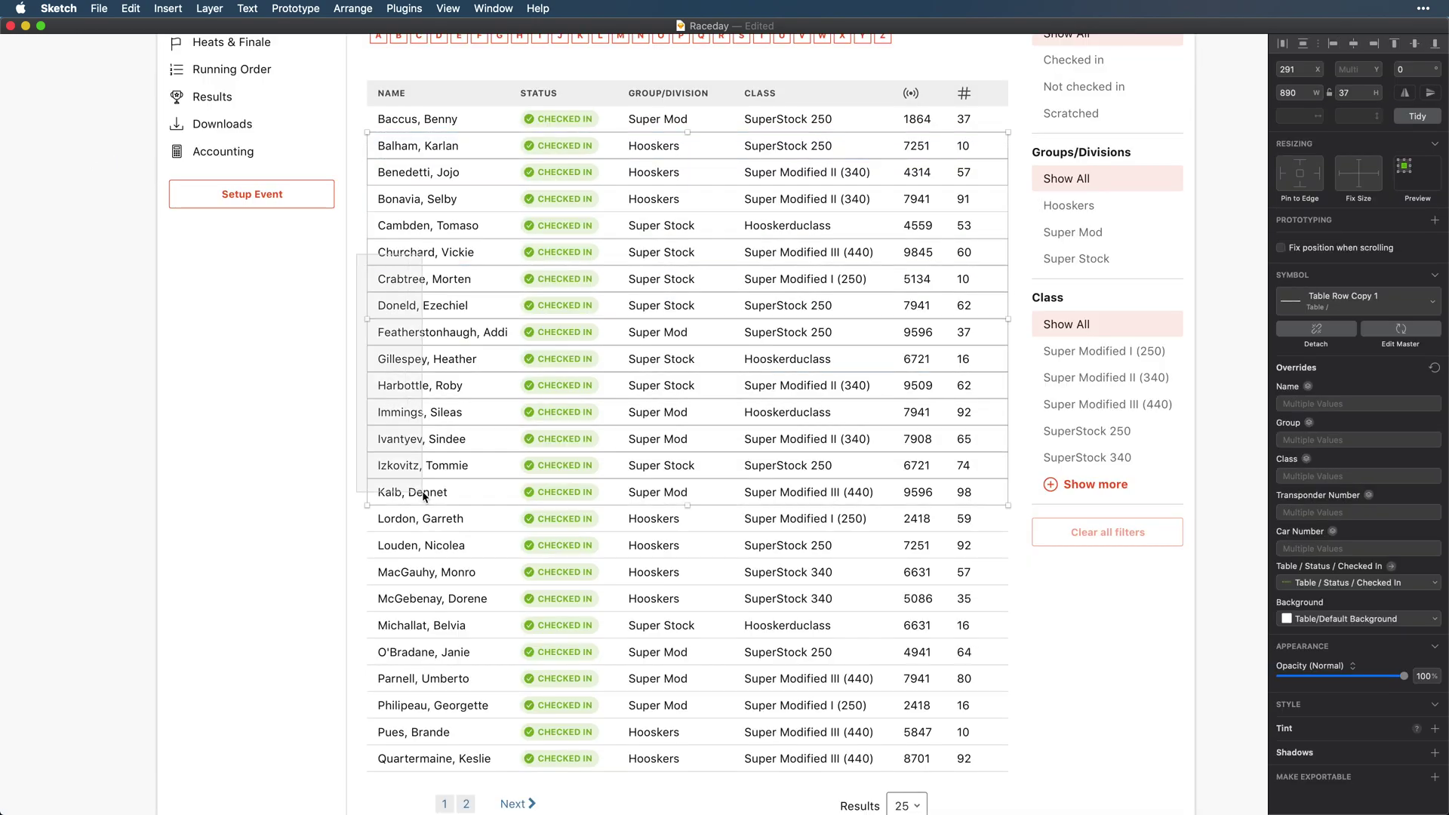
{"action": "left_click", "coordinate": [408, 759], "text": "shift"}
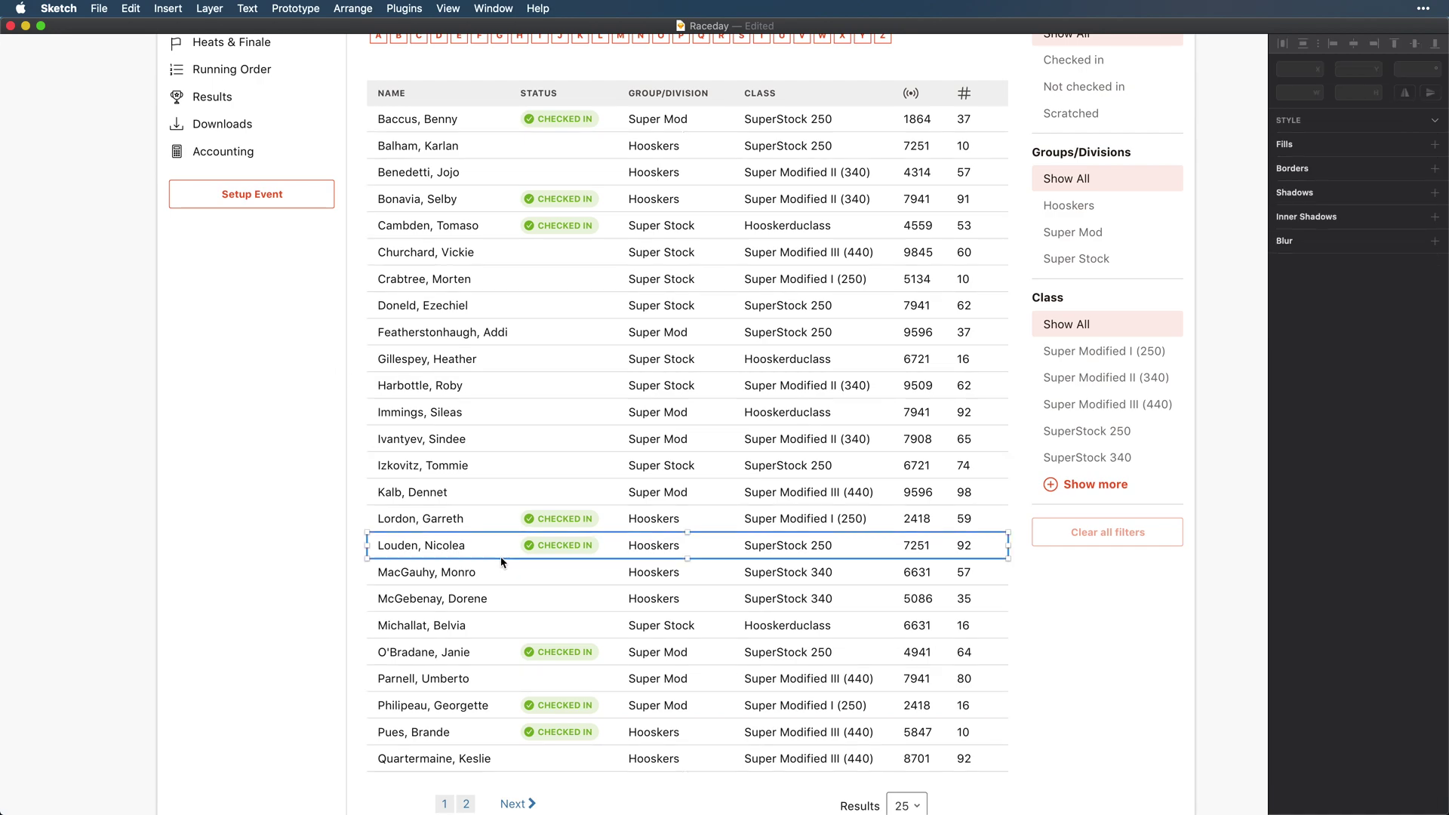
- Set the status override to Scratched for registrant rows 8, 12 and 17
{"action": "left_click", "coordinate": [1359, 558]}
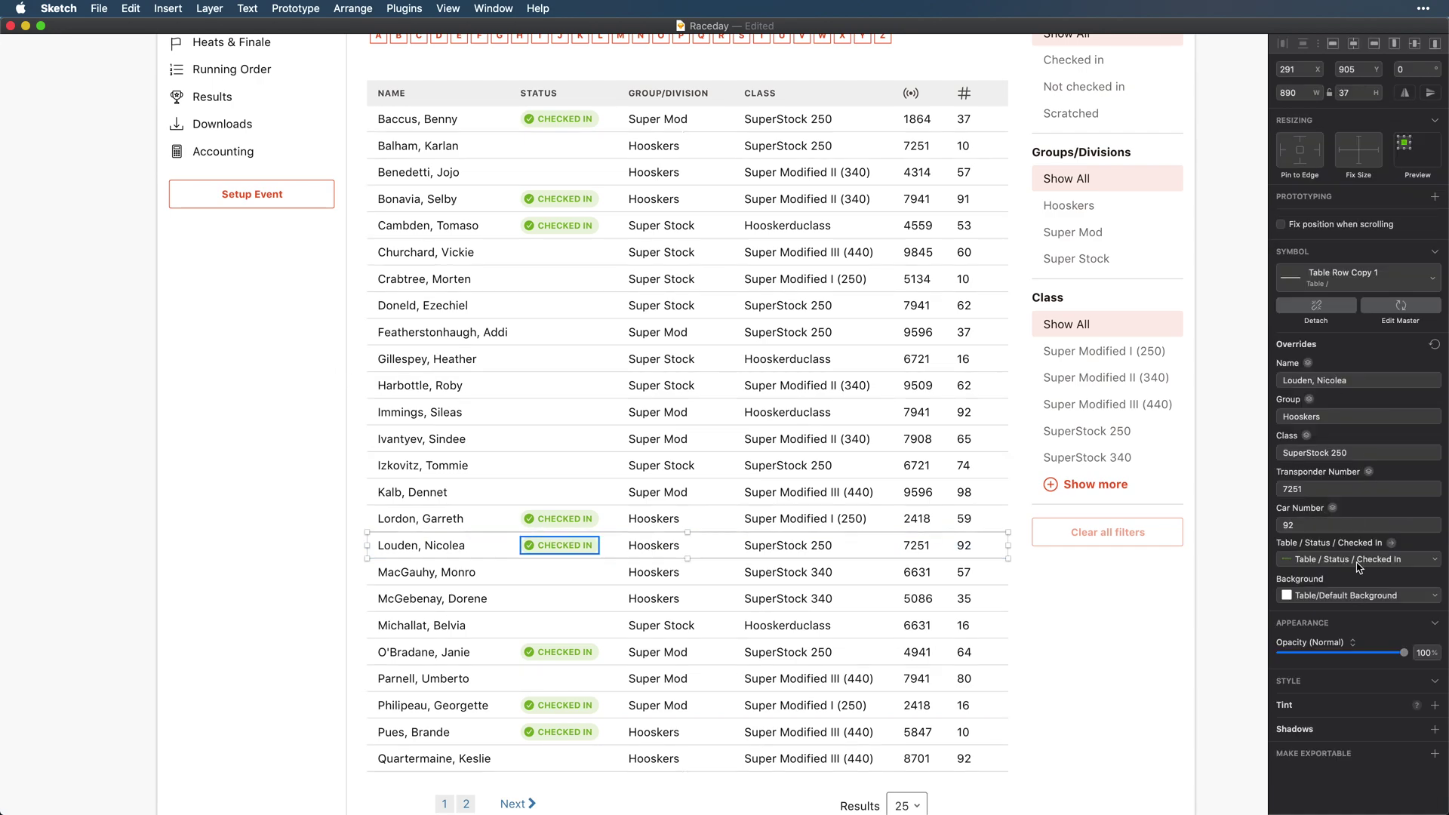
{"action": "left_click", "coordinate": [558, 222]}
{"action": "left_click_drag", "start_coordinate": [360, 327], "coordinate": [380, 355]}
{"action": "left_click", "coordinate": [400, 412]}
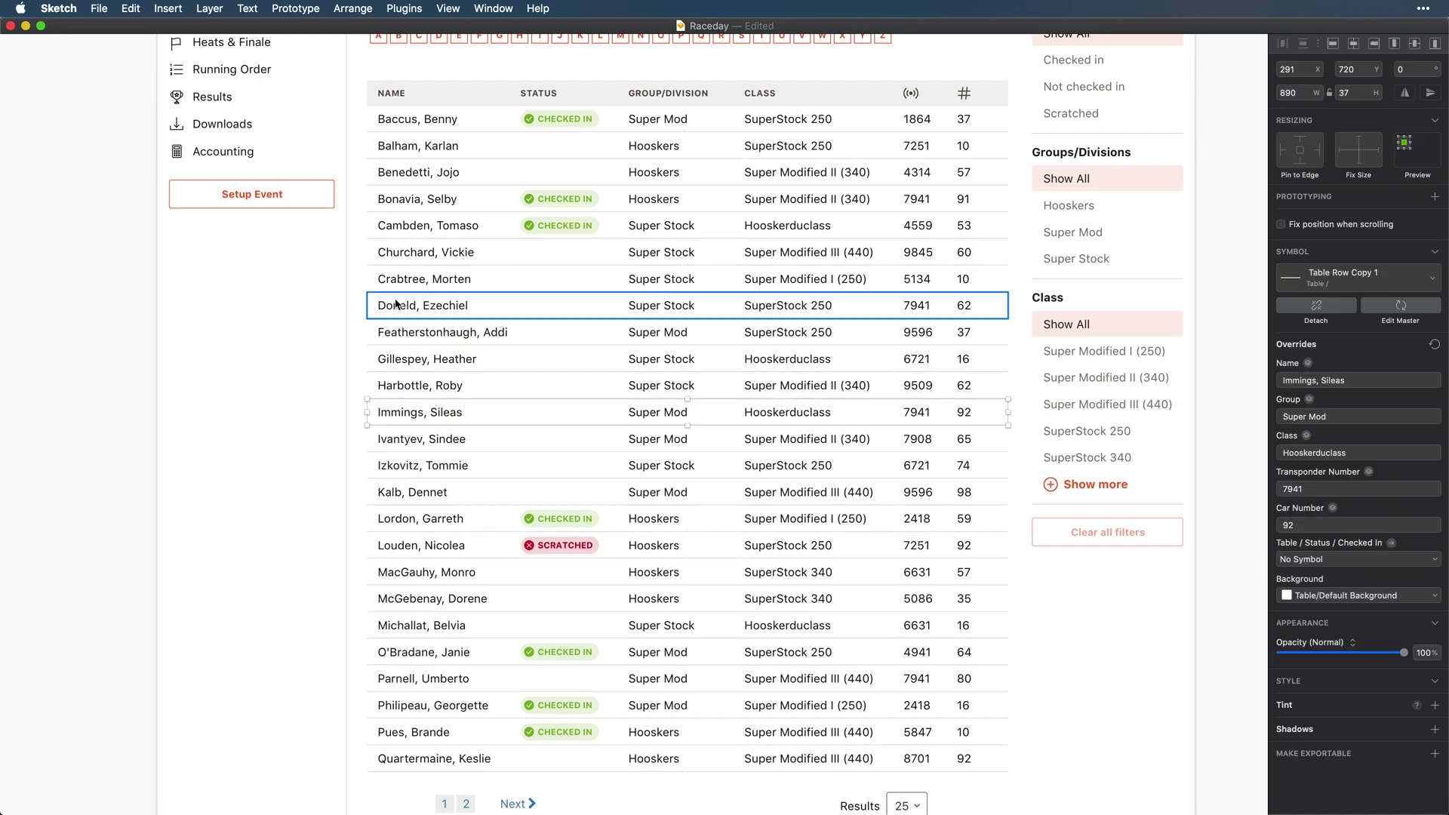
{"action": "left_click", "coordinate": [395, 307], "text": "shift"}
{"action": "left_click", "coordinate": [1357, 582]}
{"action": "type", "text": "sc"}
{"action": "left_click", "coordinate": [1319, 523]}
{"action": "left_click", "coordinate": [356, 479]}
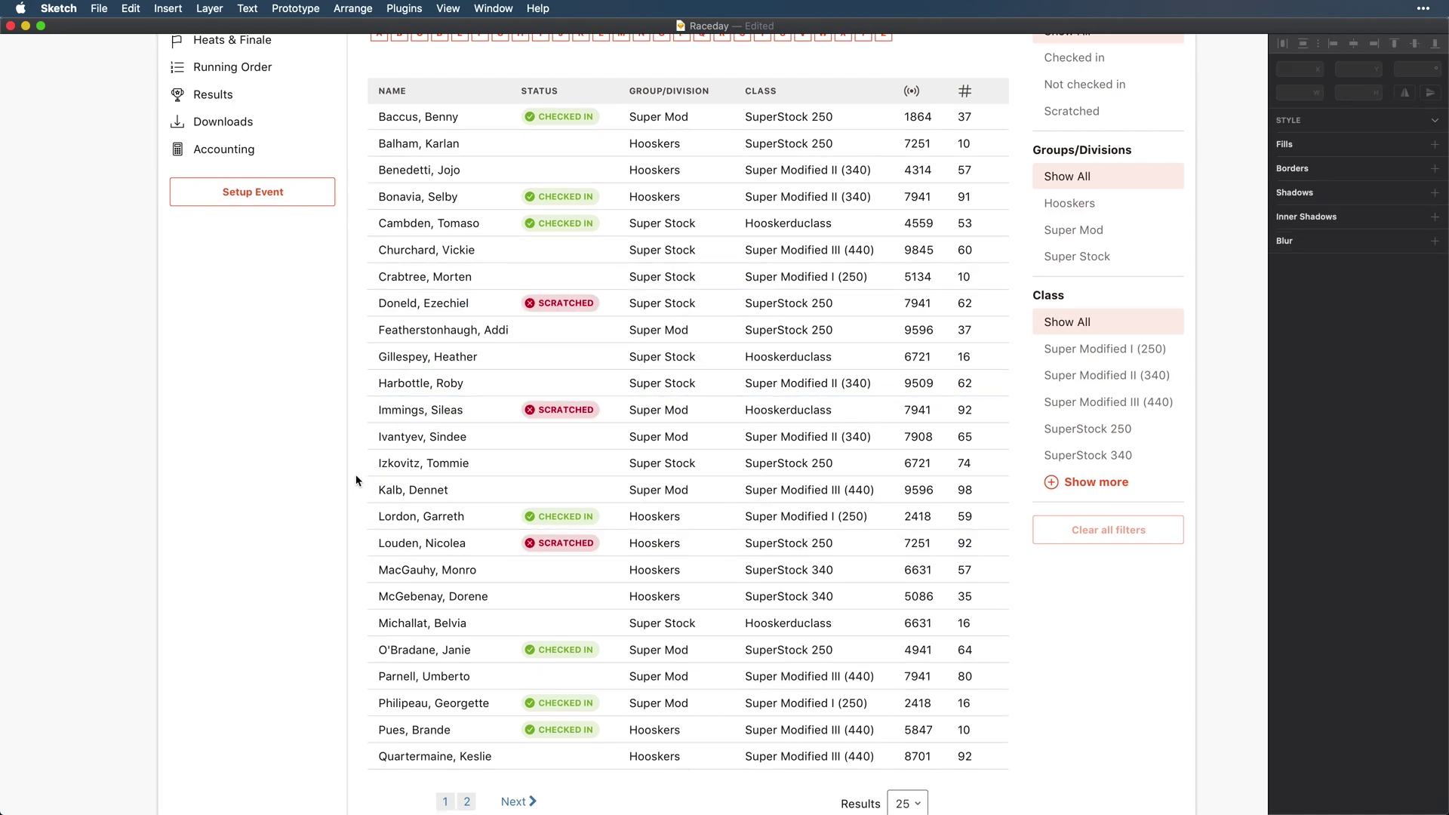
- Move the registrants table up closer to the Browse by letters and nudge it right to align with their left edge
{"action": "scroll", "coordinate": [357, 478], "scroll_direction": "up", "scroll_amount": 3}
{"action": "scroll", "coordinate": [356, 479], "scroll_direction": "down", "scroll_amount": 2}
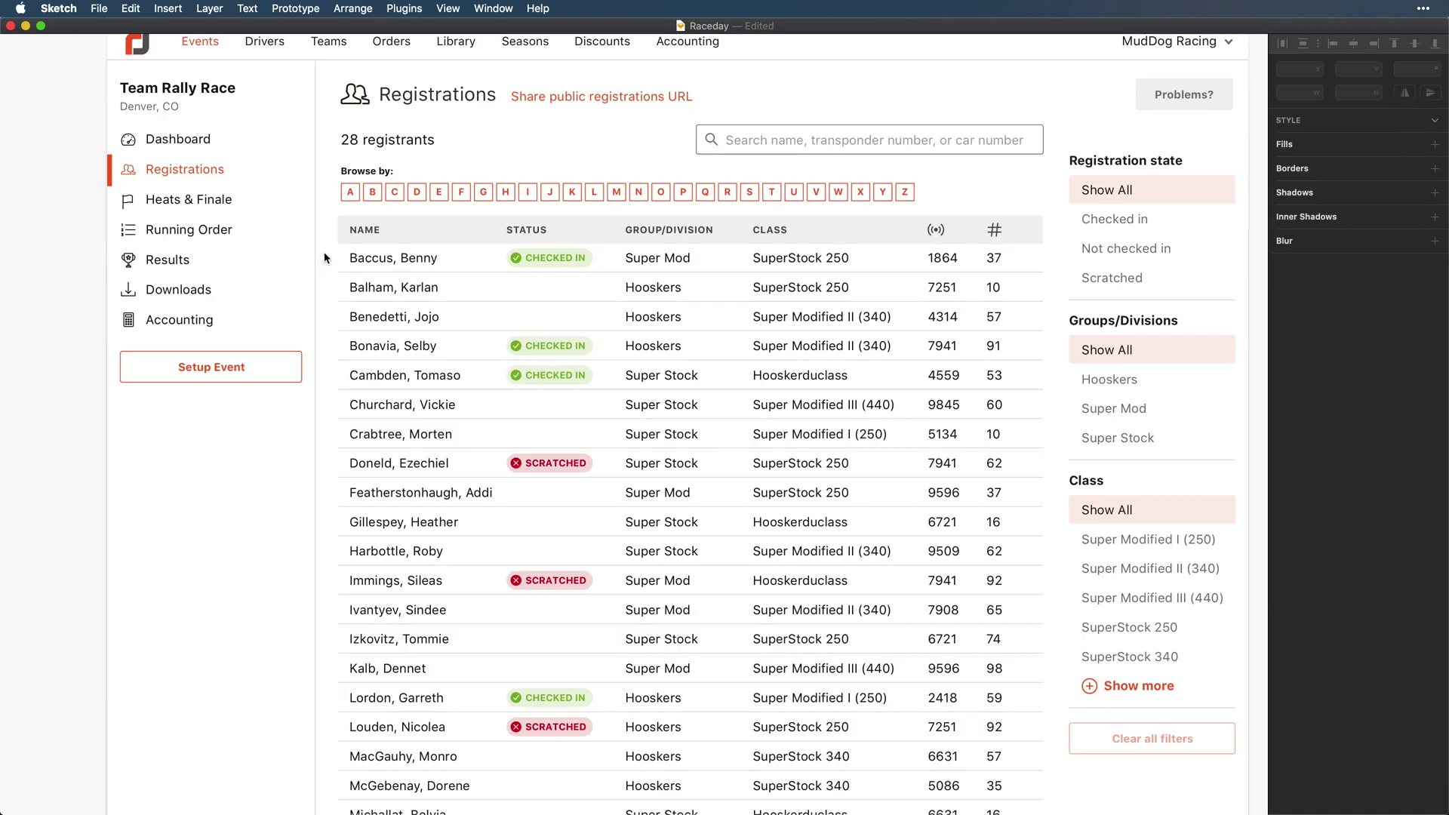
{"action": "scroll", "coordinate": [324, 258], "scroll_direction": "up", "scroll_amount": 1}
{"action": "left_click", "coordinate": [348, 213]}
{"action": "scroll", "coordinate": [336, 249], "scroll_direction": "down", "scroll_amount": 5}
{"action": "left_click_drag", "start_coordinate": [329, 248], "coordinate": [619, 676]}
{"action": "key", "text": "Right"}
{"action": "key", "text": "Right"}
{"action": "key", "text": "Right"}
{"action": "scroll", "coordinate": [325, 305], "scroll_direction": "up", "scroll_amount": 5}
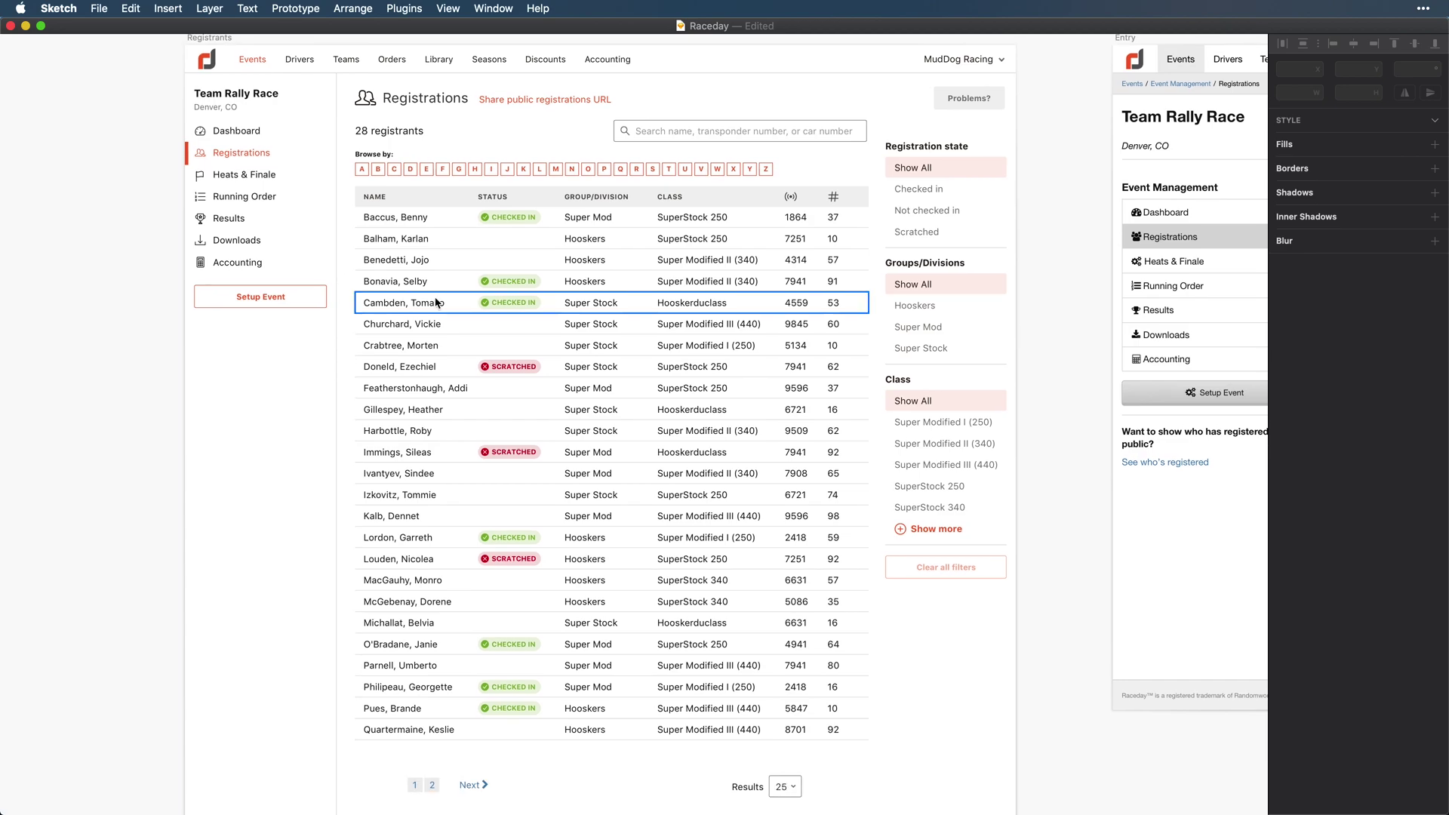
- Stretch the Browse by letter group to 890 px wide so it spans the full table width
{"action": "left_click", "coordinate": [353, 151]}
{"action": "left_click", "coordinate": [347, 153]}
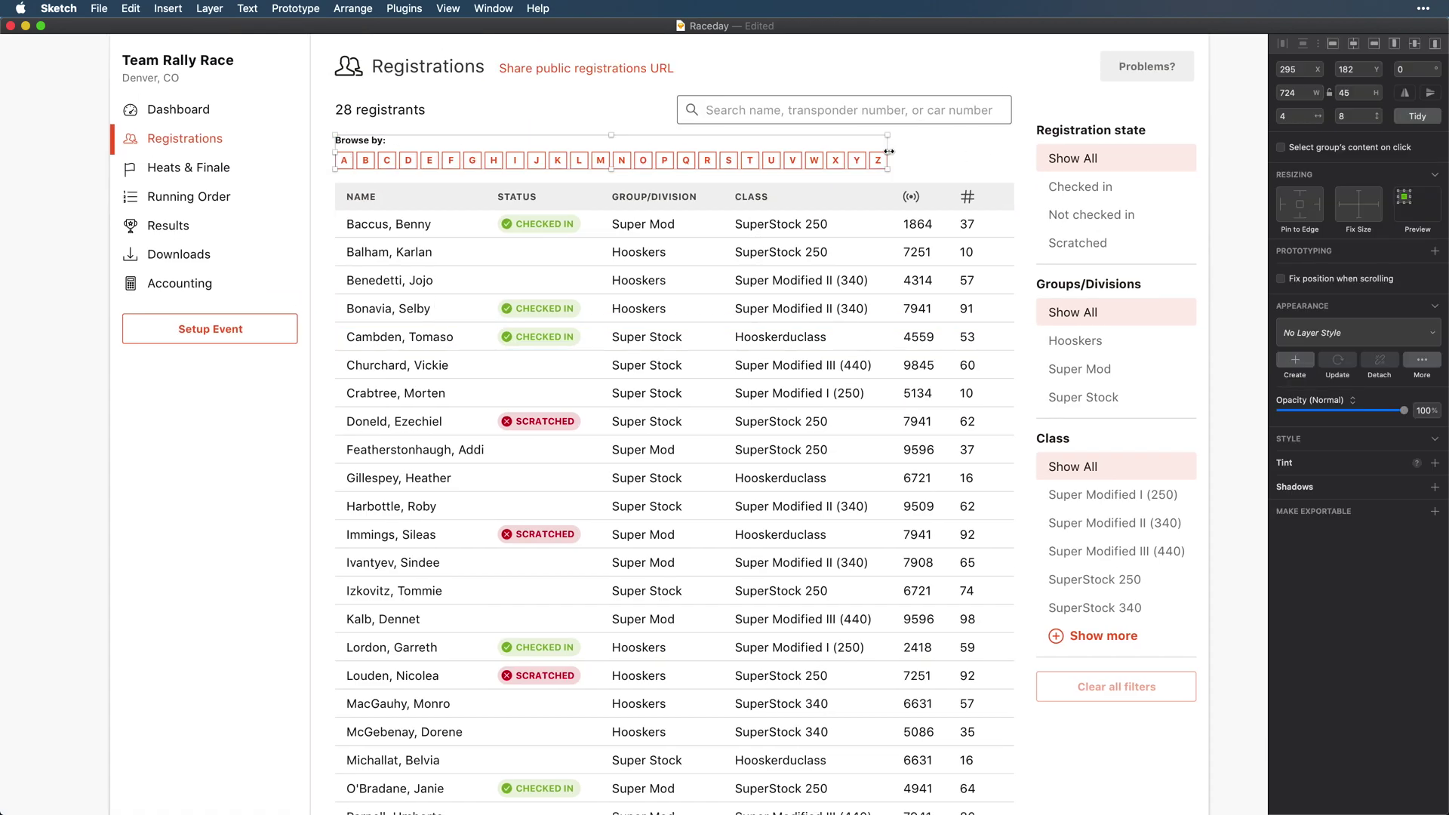
{"action": "left_click_drag", "start_coordinate": [889, 152], "coordinate": [1015, 152]}
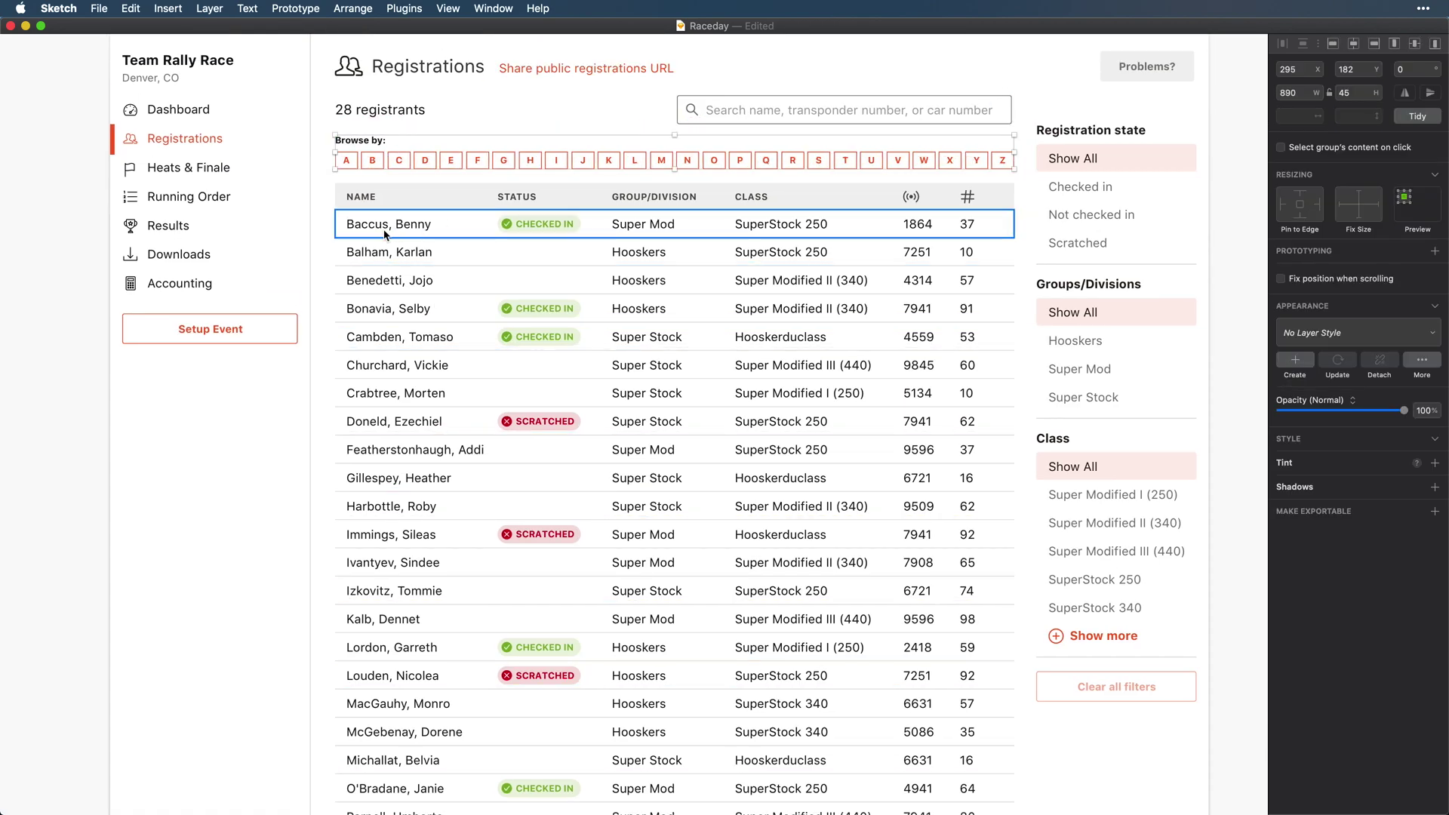
{"action": "left_click", "coordinate": [327, 243]}
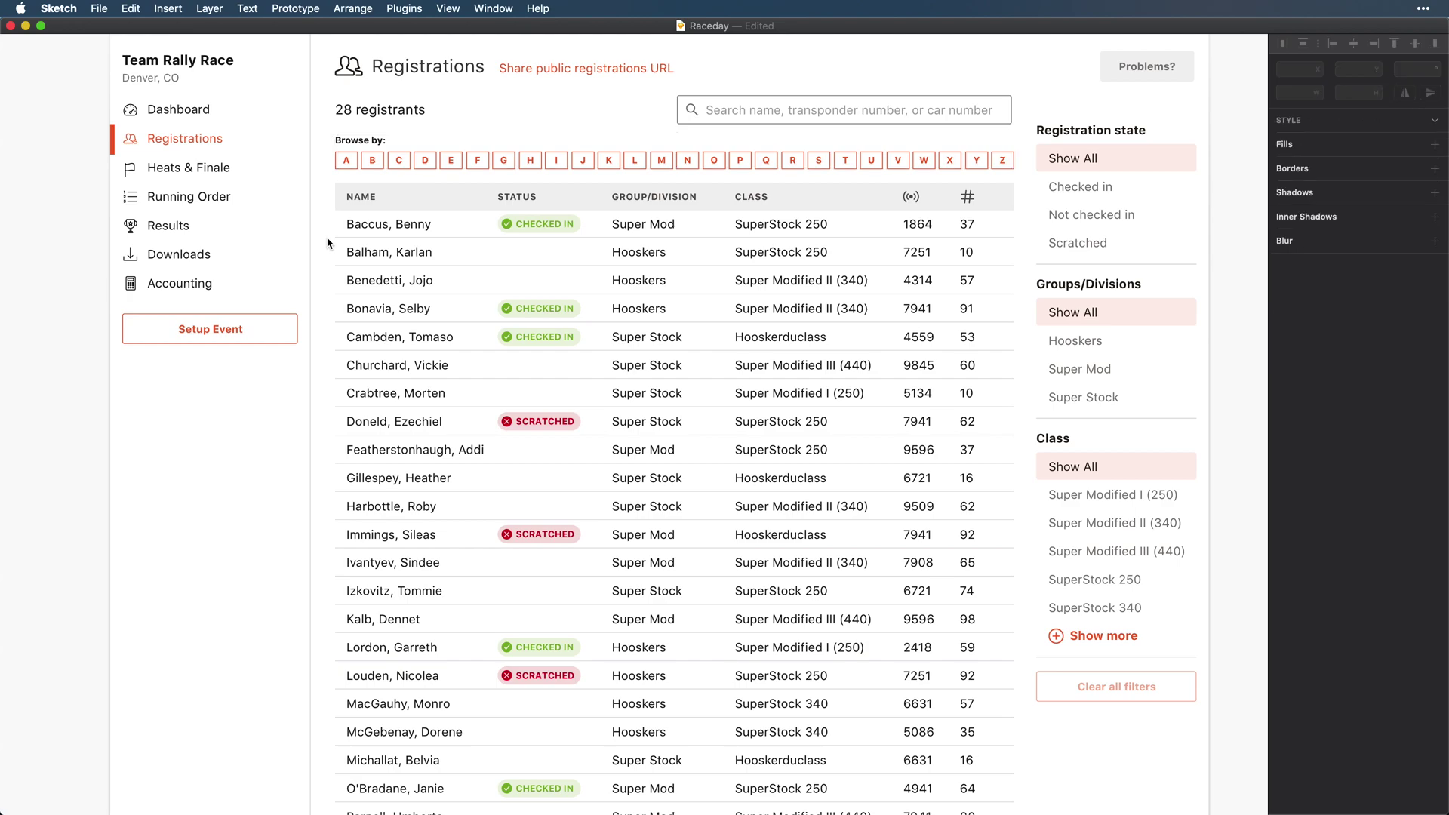
- Move the Results selector and the page links just below the last row, aligned to the table's right and left edges respectively
{"action": "scroll", "coordinate": [328, 244], "scroll_direction": "down", "scroll_amount": 8}
{"action": "scroll", "coordinate": [686, 498], "scroll_direction": "up", "scroll_amount": 3}
{"action": "left_click_drag", "start_coordinate": [809, 514], "coordinate": [926, 473]}
{"action": "scroll", "coordinate": [926, 472], "scroll_direction": "left", "scroll_amount": 3}
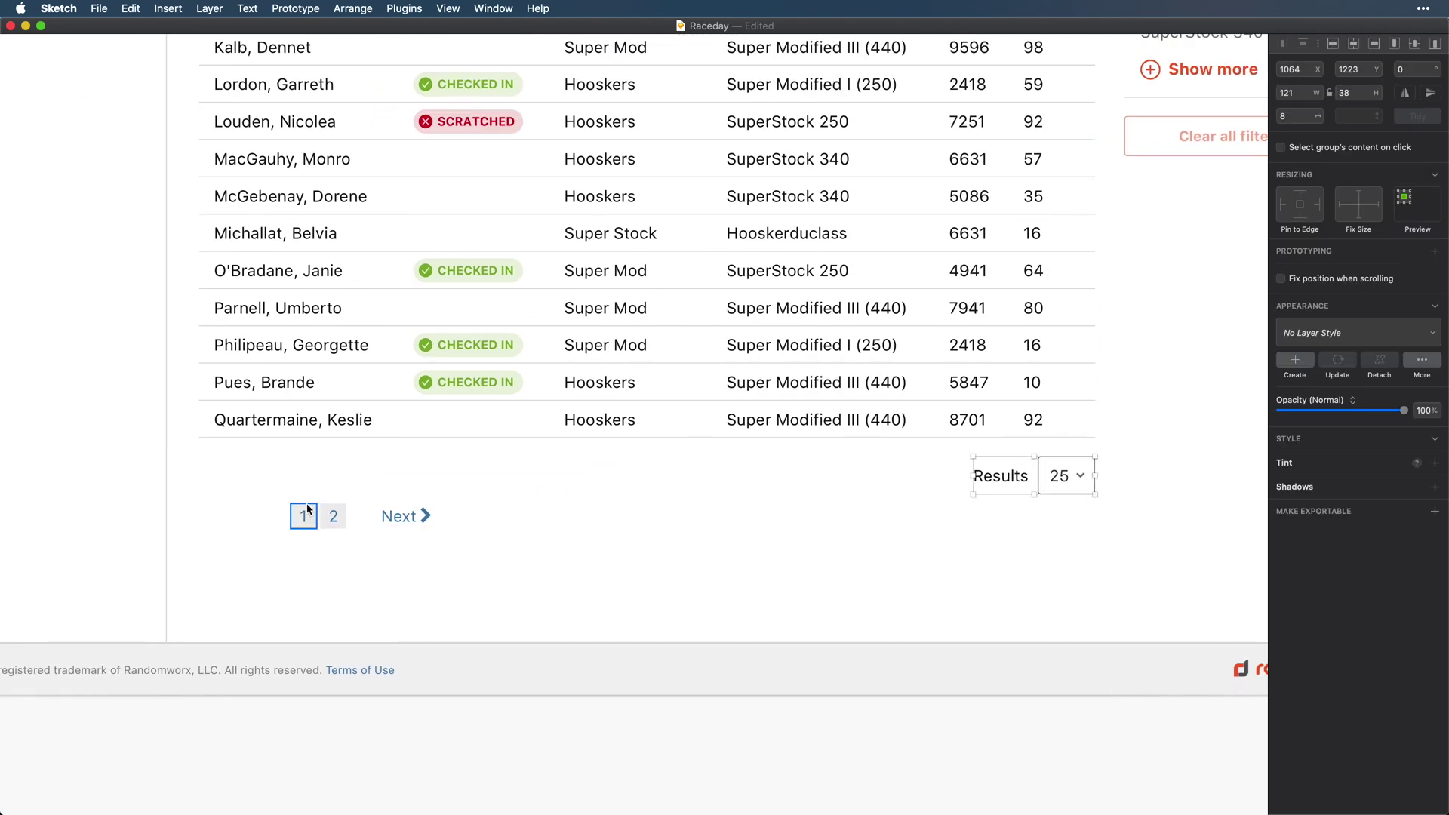
{"action": "left_click_drag", "start_coordinate": [274, 494], "coordinate": [447, 541]}
{"action": "left_click_drag", "start_coordinate": [343, 527], "coordinate": [251, 479]}
- Ungroup the page links and color the 1, 2 and Next text with the document's red
{"action": "key", "text": "super+shift+g"}
{"action": "left_click", "coordinate": [1423, 440]}
{"action": "left_click", "coordinate": [1287, 681]}
{"action": "left_click", "coordinate": [249, 525]}
{"action": "scroll", "coordinate": [222, 520], "scroll_direction": "up", "scroll_amount": 5}
- Give the page 2 box a white fill and a red border
{"action": "left_click", "coordinate": [281, 433]}
{"action": "left_click", "coordinate": [1305, 469]}
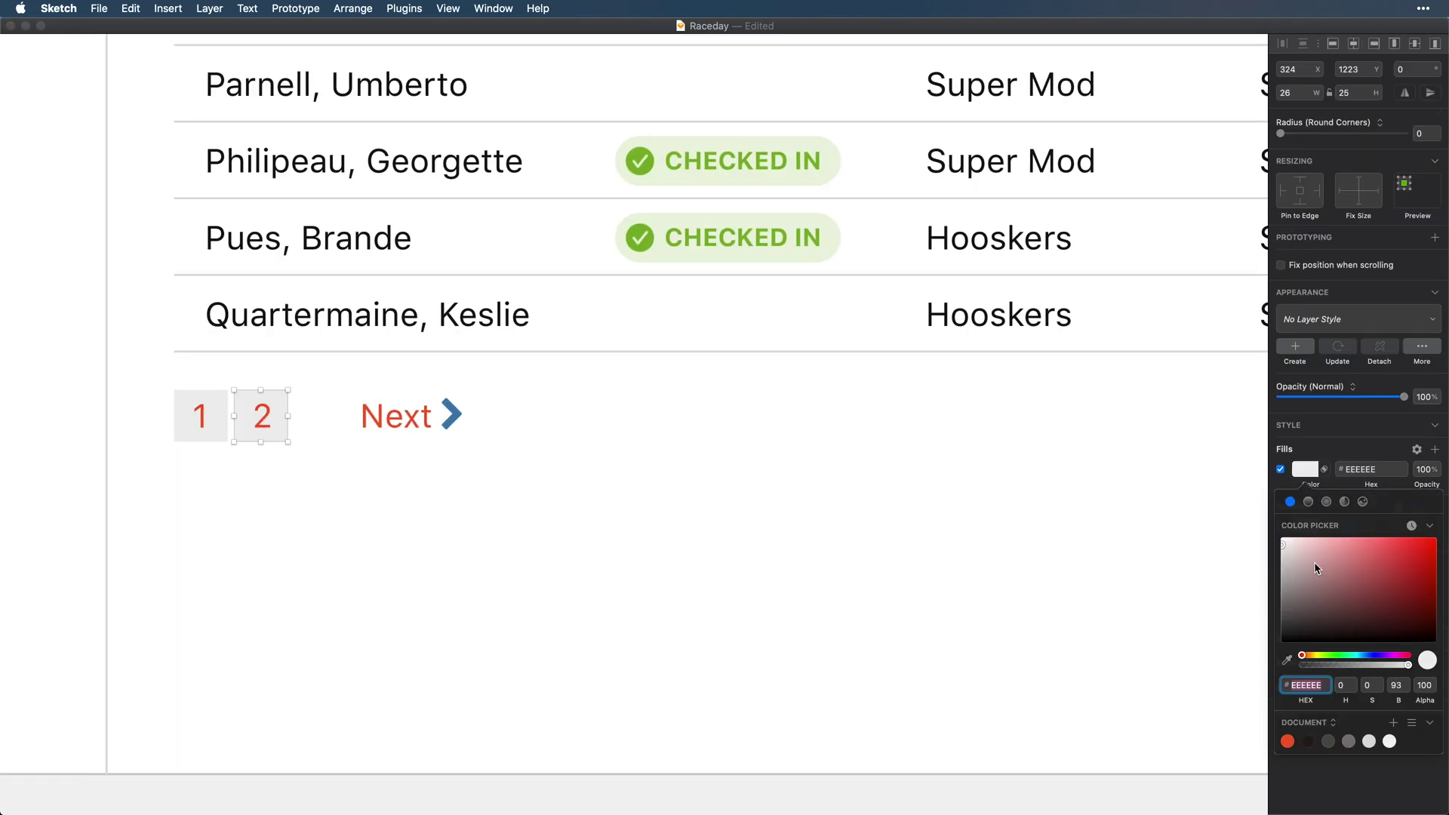
{"action": "left_click_drag", "start_coordinate": [1316, 569], "coordinate": [1277, 531]}
{"action": "left_click", "coordinate": [1306, 533]}
{"action": "left_click", "coordinate": [1288, 796]}
- Make the 1, 2 and Next pagination text bold
{"action": "left_click", "coordinate": [207, 417]}
{"action": "left_click", "coordinate": [343, 577]}
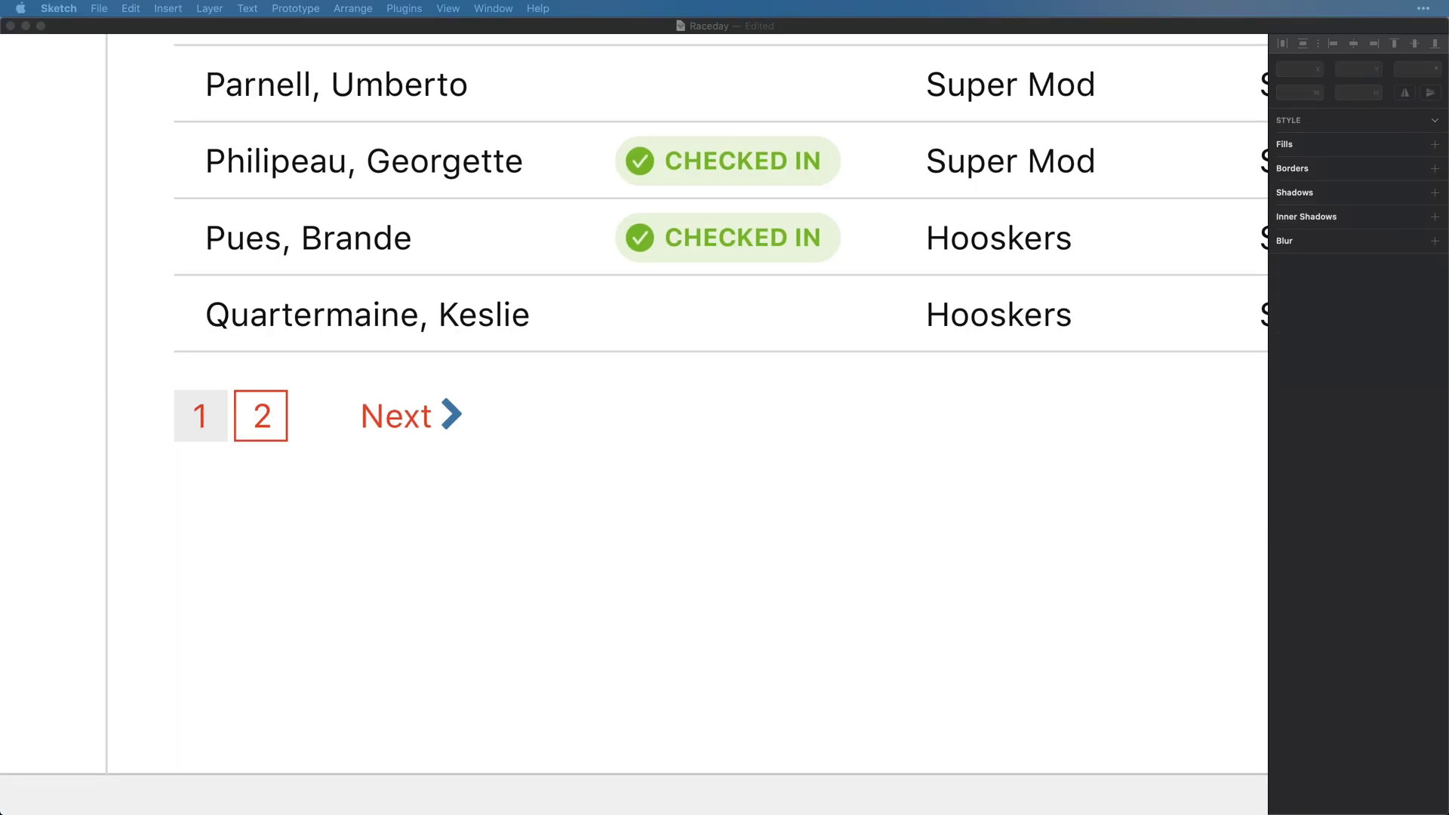
{"action": "left_click", "coordinate": [343, 577]}
- Tint the chevron beside Next with the text's red and group the chevron with the Next text
{"action": "left_click", "coordinate": [453, 414]}
{"action": "left_click", "coordinate": [453, 415]}
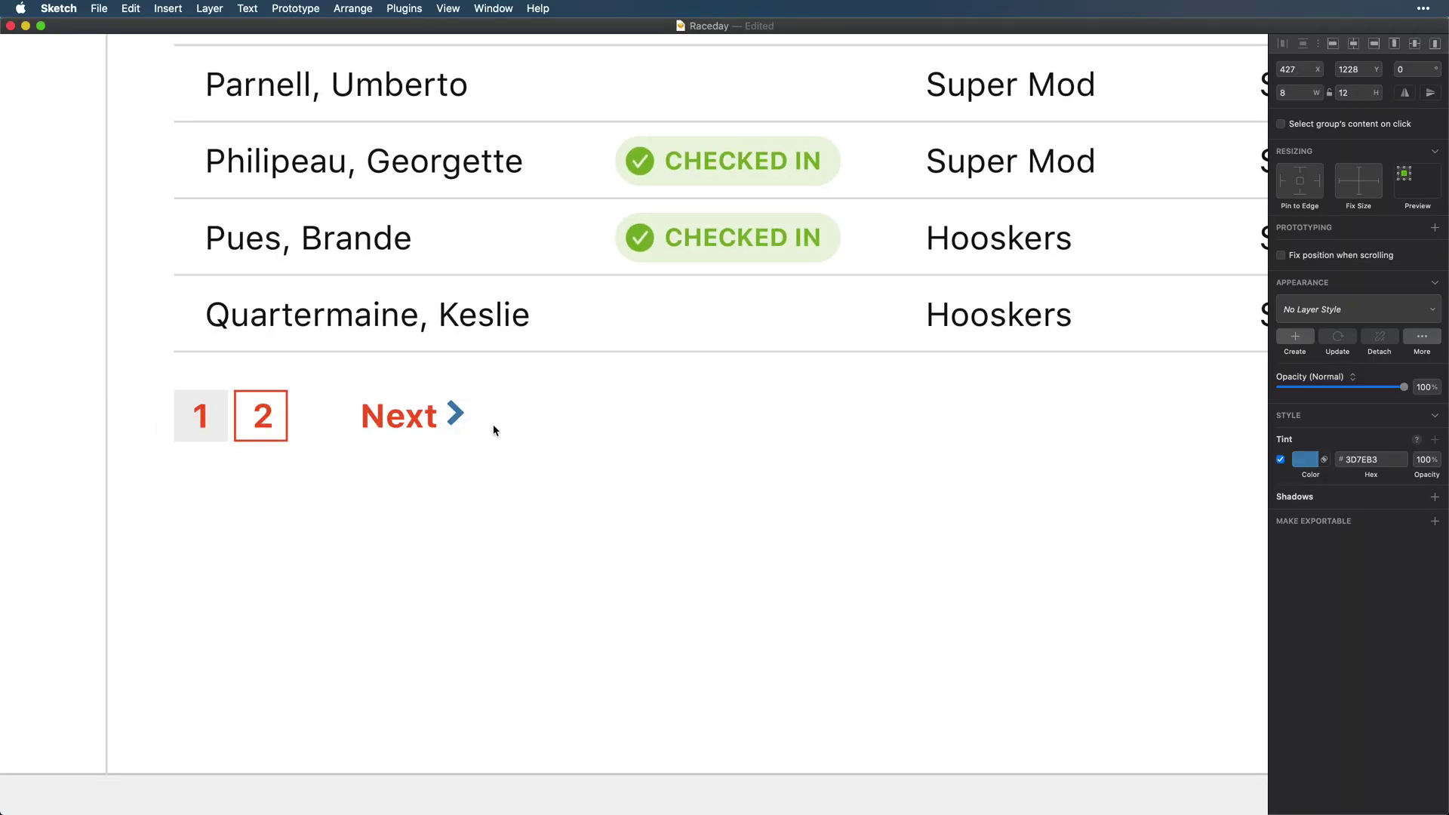
{"action": "key", "text": "ctrl+c"}
{"action": "left_click", "coordinate": [368, 417]}
{"action": "left_click", "coordinate": [432, 418], "text": "shift"}
- Set both page number boxes to 30 × 30 px and shift the page 2 box and its number right
{"action": "scroll", "coordinate": [221, 405], "scroll_direction": "up", "scroll_amount": 5}
{"action": "left_click", "coordinate": [132, 395]}
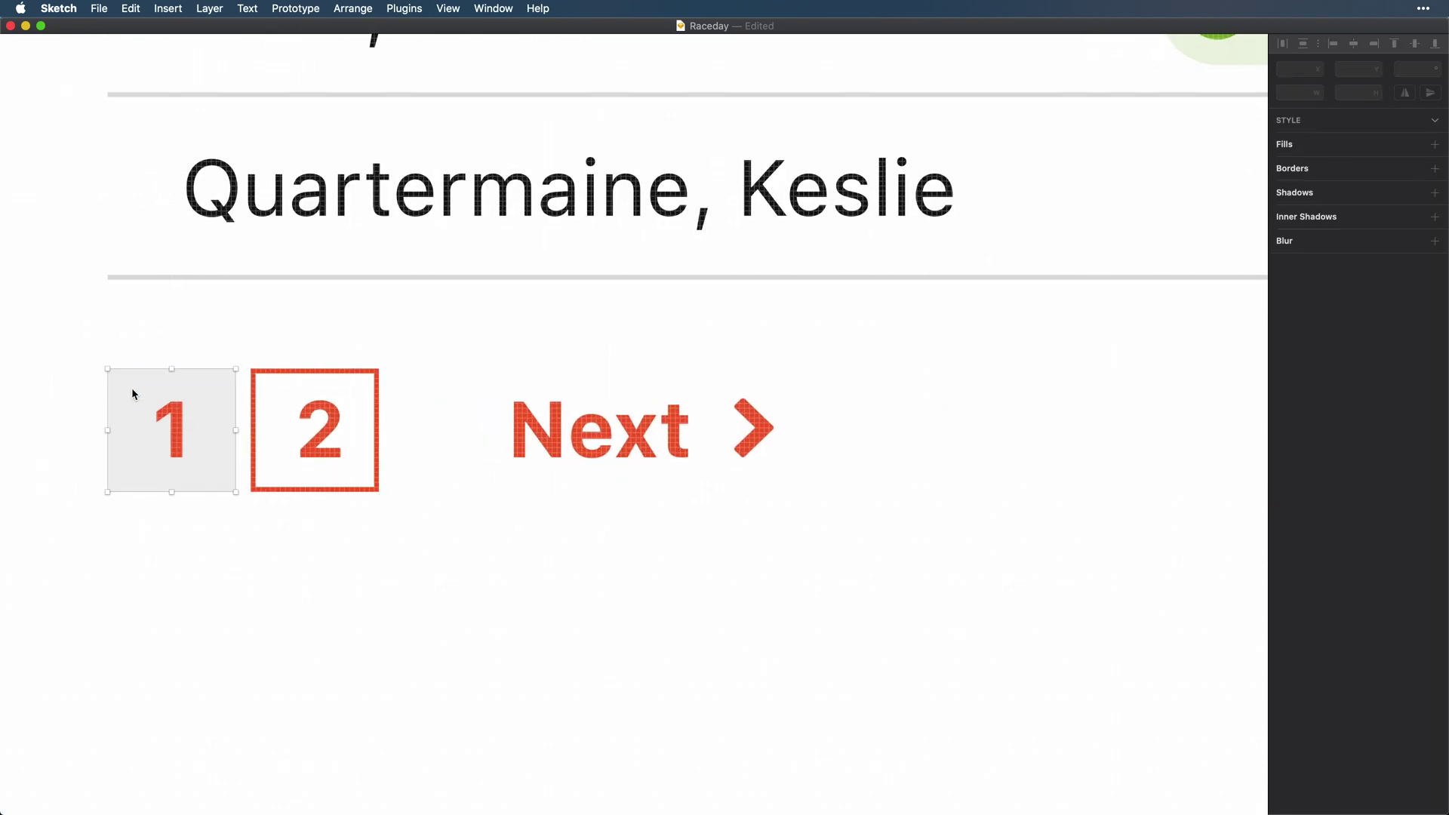
{"action": "left_click", "coordinate": [279, 396], "text": "shift"}
{"action": "left_click", "coordinate": [1351, 93]}
{"action": "type", "text": "30"}
{"action": "key", "text": "shift+Tab"}
{"action": "type", "text": "30"}
{"action": "key", "text": "shift+Right"}
- Set the line height of the page numbers 1 and 2 to 16
{"action": "left_click", "coordinate": [172, 432]}
{"action": "left_click", "coordinate": [369, 443], "text": "shift"}
{"action": "left_click", "coordinate": [1334, 475]}
{"action": "type", "text": "16"}
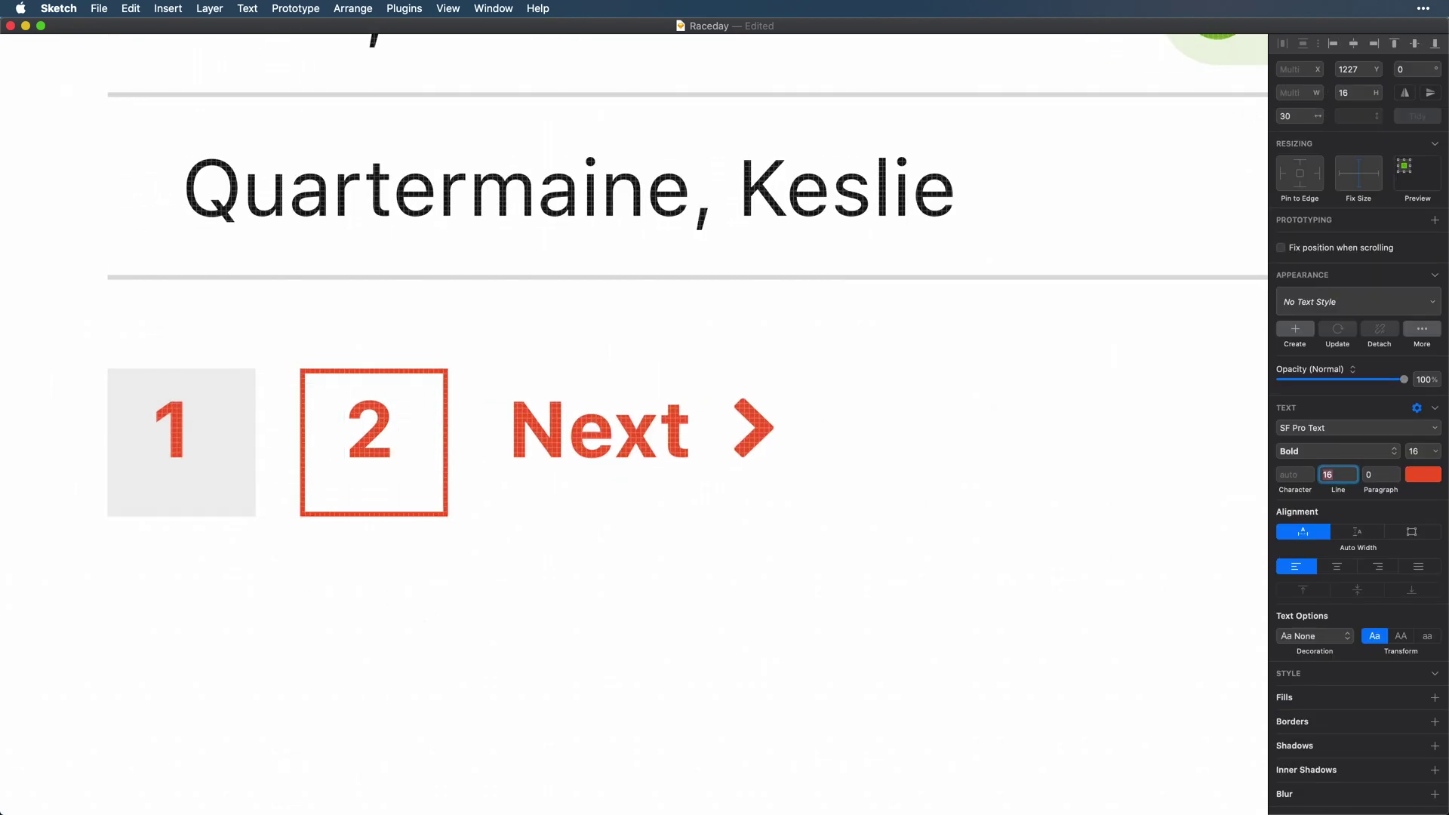
- Center the page numbers within their boxes and group each number with its box
{"action": "left_click", "coordinate": [1415, 44]}
{"action": "left_click", "coordinate": [175, 443]}
{"action": "left_click", "coordinate": [227, 483], "text": "shift"}
{"action": "left_click", "coordinate": [1353, 44]}
{"action": "key", "text": "super+g"}
- Recolor the number 1 in the current page box to the document's gray
{"action": "double_click", "coordinate": [181, 443]}
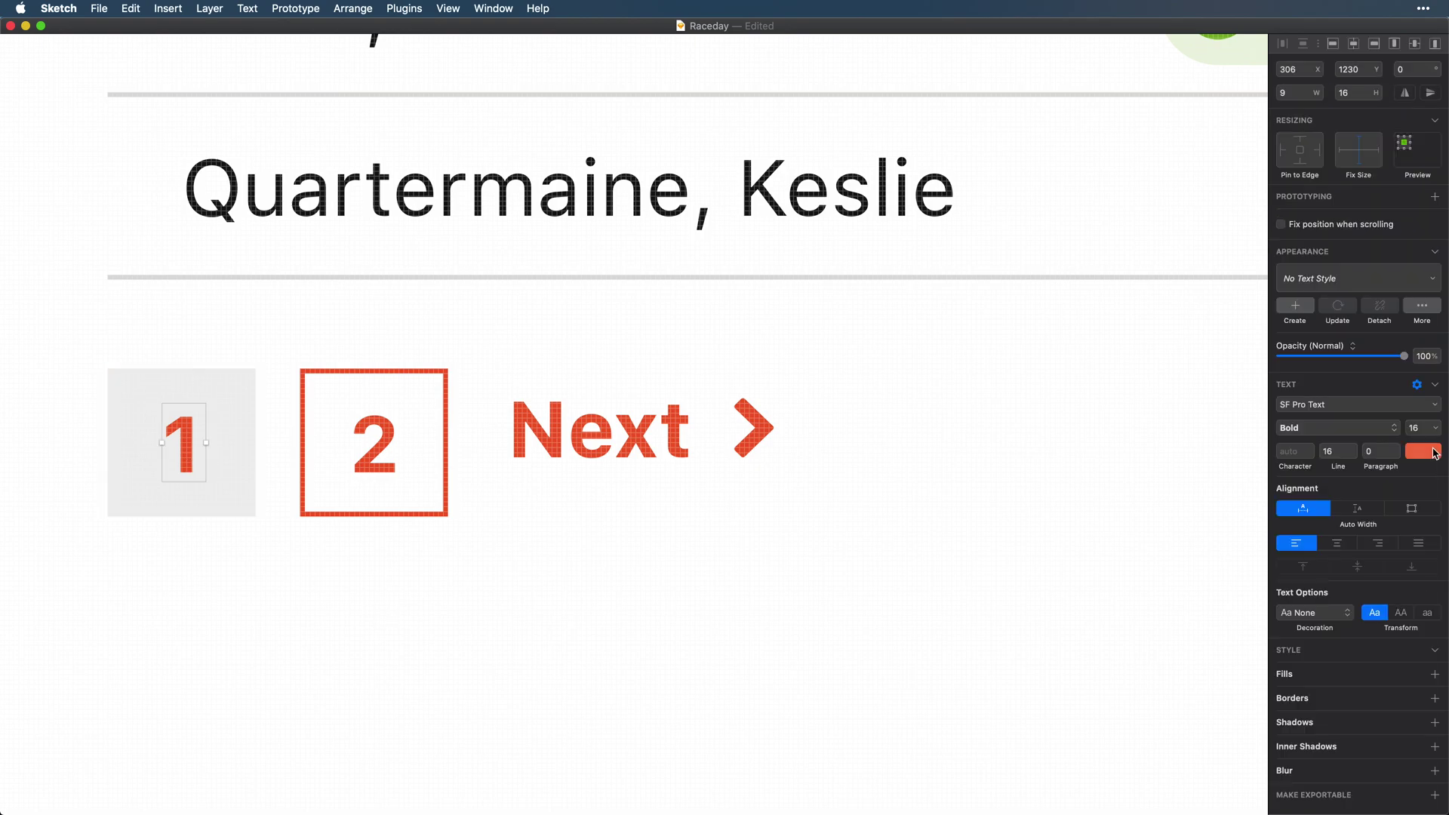
{"action": "left_click", "coordinate": [1434, 451]}
{"action": "left_click", "coordinate": [1349, 698]}
- Tidy the page 1, page 2 and Next groups into an evenly spaced, aligned row
{"action": "scroll", "coordinate": [711, 648], "scroll_direction": "down", "scroll_amount": 5}
{"action": "left_click", "coordinate": [506, 605]}
{"action": "left_click", "coordinate": [572, 566]}
{"action": "key", "text": "alt"}
{"action": "left_click", "coordinate": [506, 576], "text": "shift"}
{"action": "left_click", "coordinate": [671, 560], "text": "shift"}
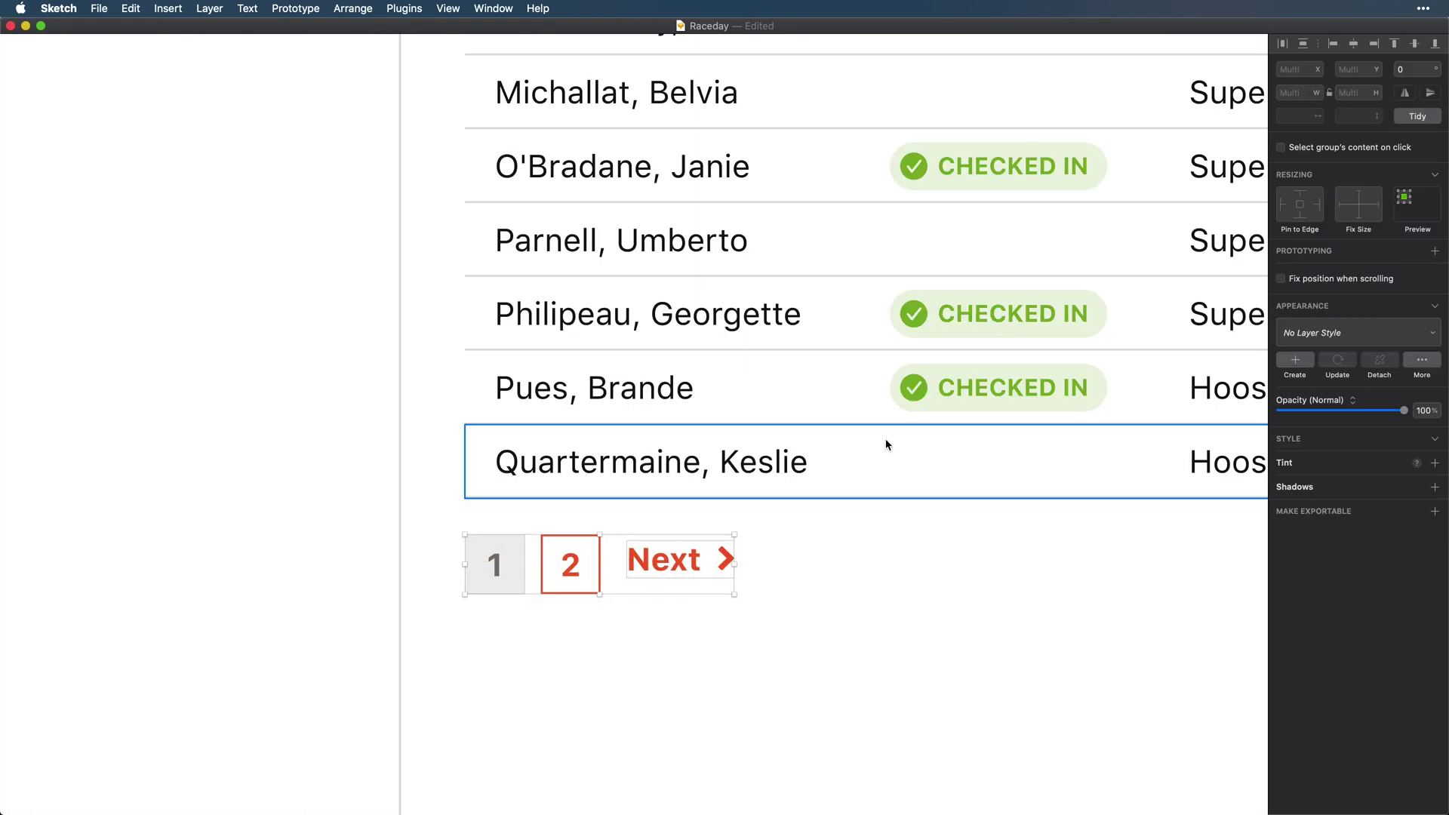
{"action": "left_click", "coordinate": [1427, 116]}
{"action": "left_click", "coordinate": [606, 641]}
- Delete the page footer, including its trademark text, Terms of Use link, Raceday logo and gray background
{"action": "scroll", "coordinate": [605, 641], "scroll_direction": "down", "scroll_amount": 5}
{"action": "scroll", "coordinate": [605, 642], "scroll_direction": "down", "scroll_amount": 4}
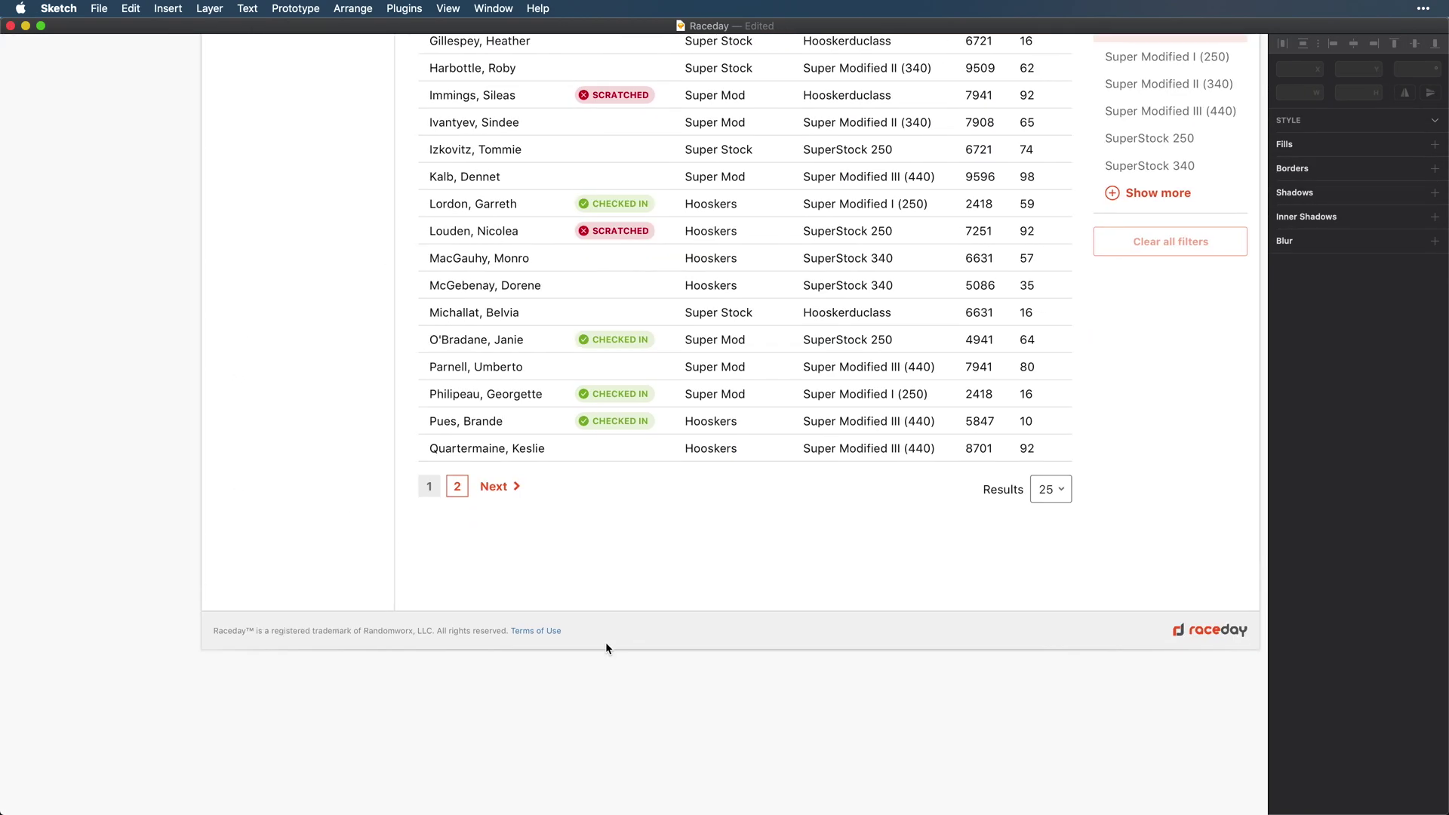
{"action": "scroll", "coordinate": [676, 642], "scroll_direction": "up", "scroll_amount": 1}
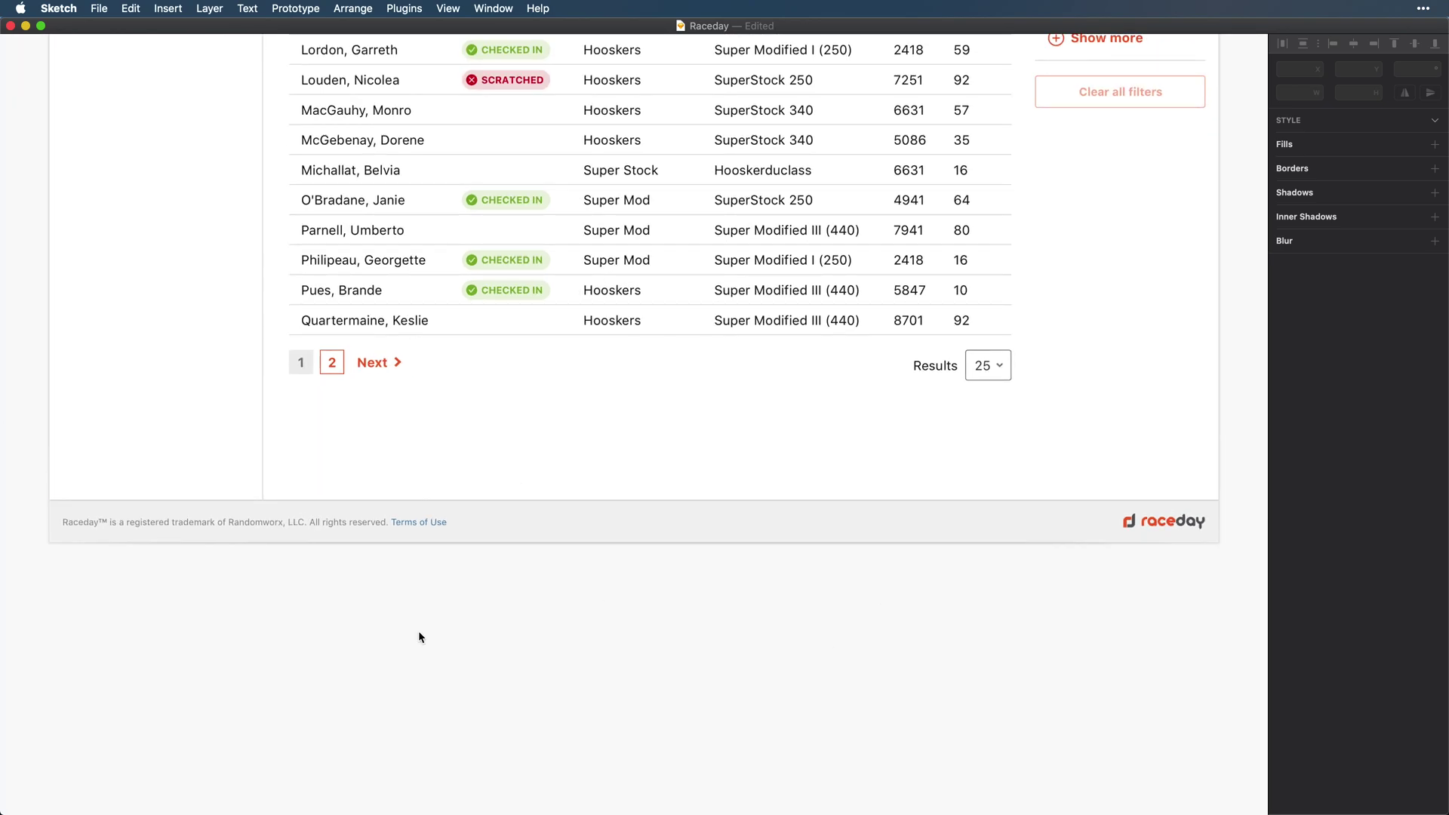
{"action": "left_click_drag", "start_coordinate": [90, 577], "coordinate": [1175, 509]}
{"action": "key", "text": "Delete"}
{"action": "left_click", "coordinate": [249, 500]}
{"action": "key", "text": "Delete"}
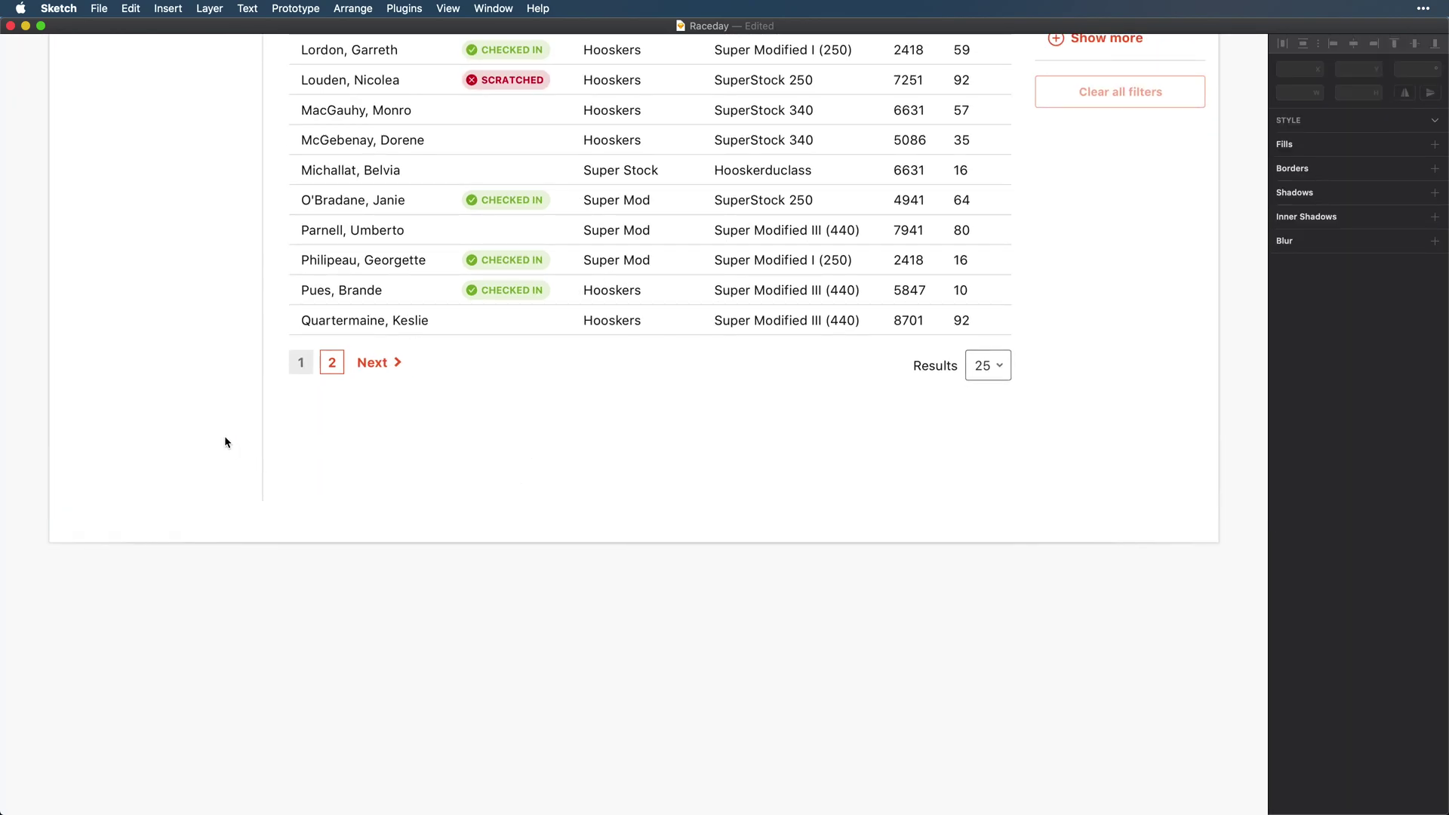
- Set the vertical sidebar divider's height to 1230 and fit the Registrants artboard to its content
{"action": "left_click", "coordinate": [262, 438]}
{"action": "left_click", "coordinate": [1359, 91]}
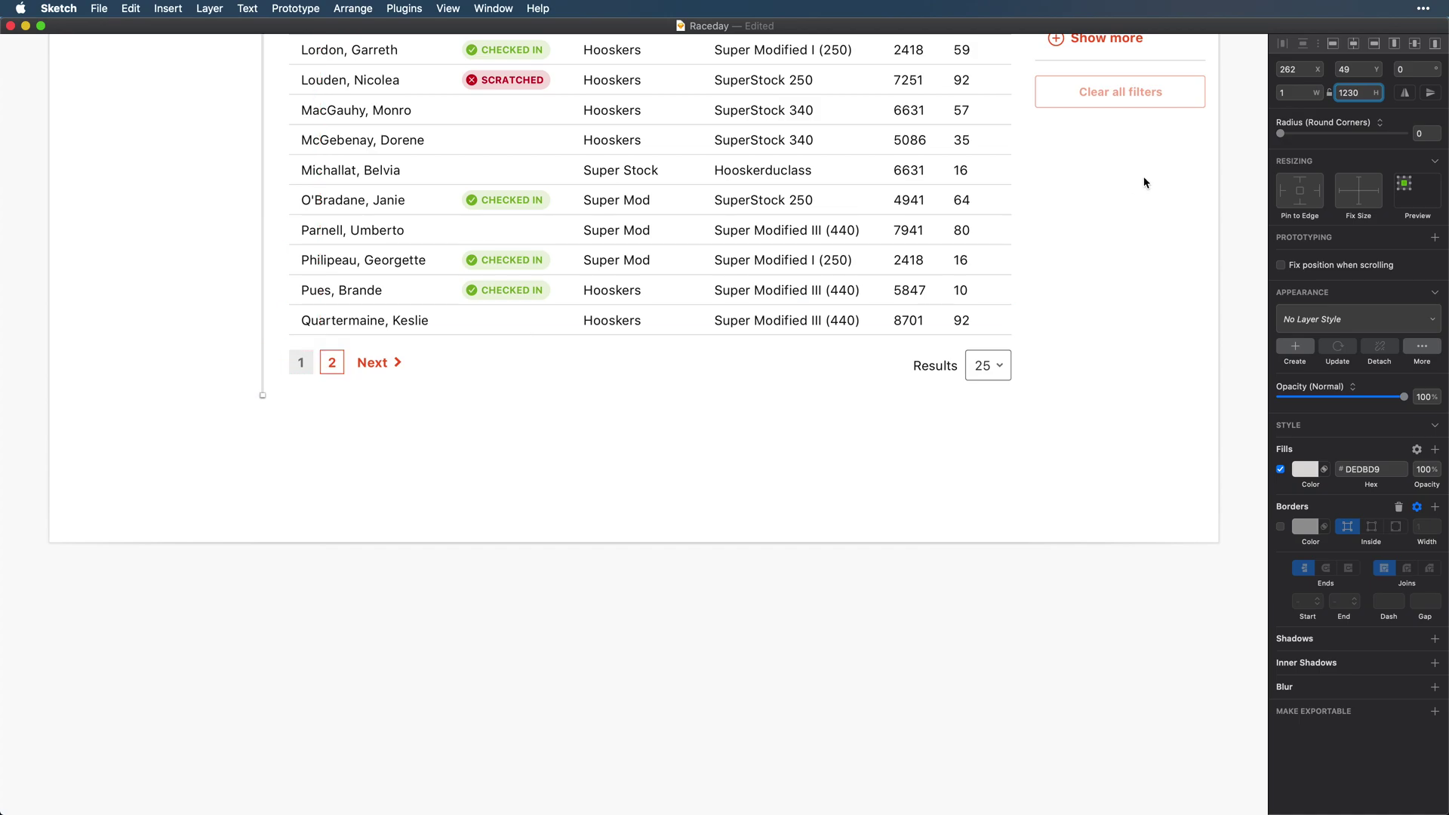
{"action": "key", "text": "Escape"}
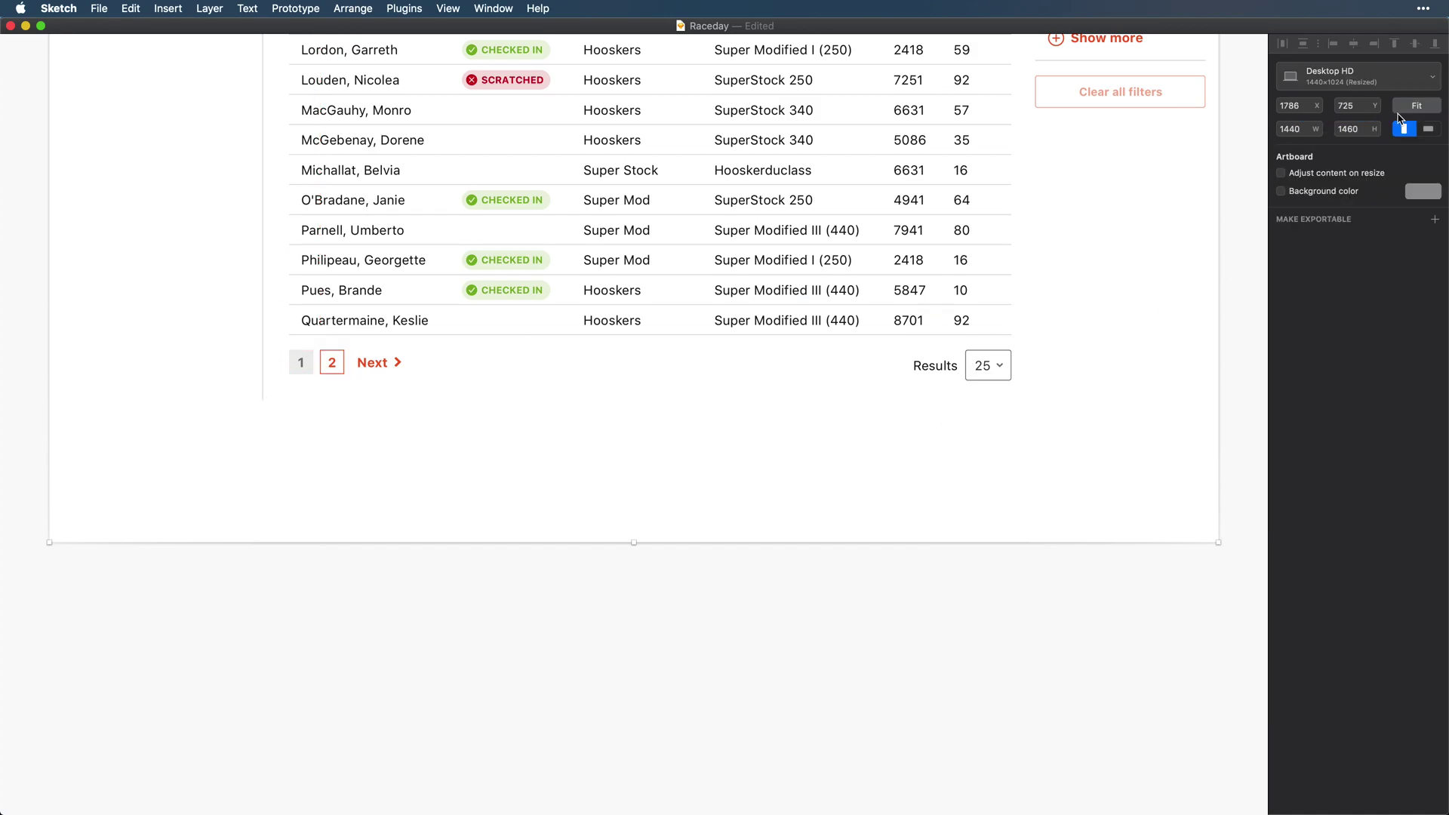
{"action": "left_click", "coordinate": [1401, 109]}
- Align the pagination groups vertically with the middle of the Results dropdown
{"action": "left_click", "coordinate": [574, 612]}
{"action": "scroll", "coordinate": [571, 612], "scroll_direction": "up", "scroll_amount": 2}
{"action": "left_click", "coordinate": [1003, 449]}
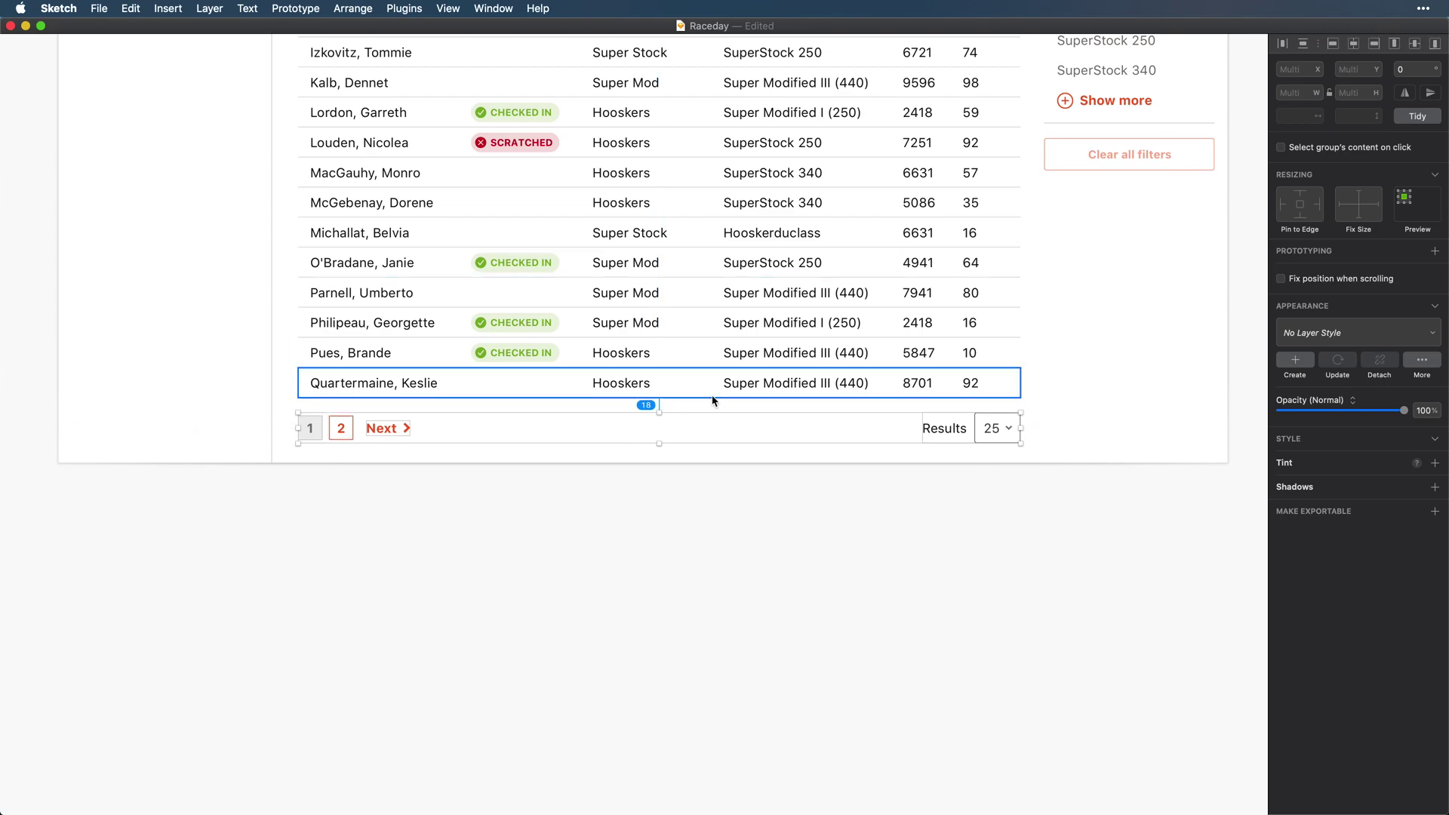
{"action": "left_click", "coordinate": [992, 425]}
- Resize the page 1 and page 2 boxes to 38 by 38
{"action": "scroll", "coordinate": [305, 435], "scroll_direction": "up", "scroll_amount": 5}
{"action": "left_click_drag", "start_coordinate": [320, 454], "coordinate": [411, 439]}
{"action": "left_click", "coordinate": [1355, 95]}
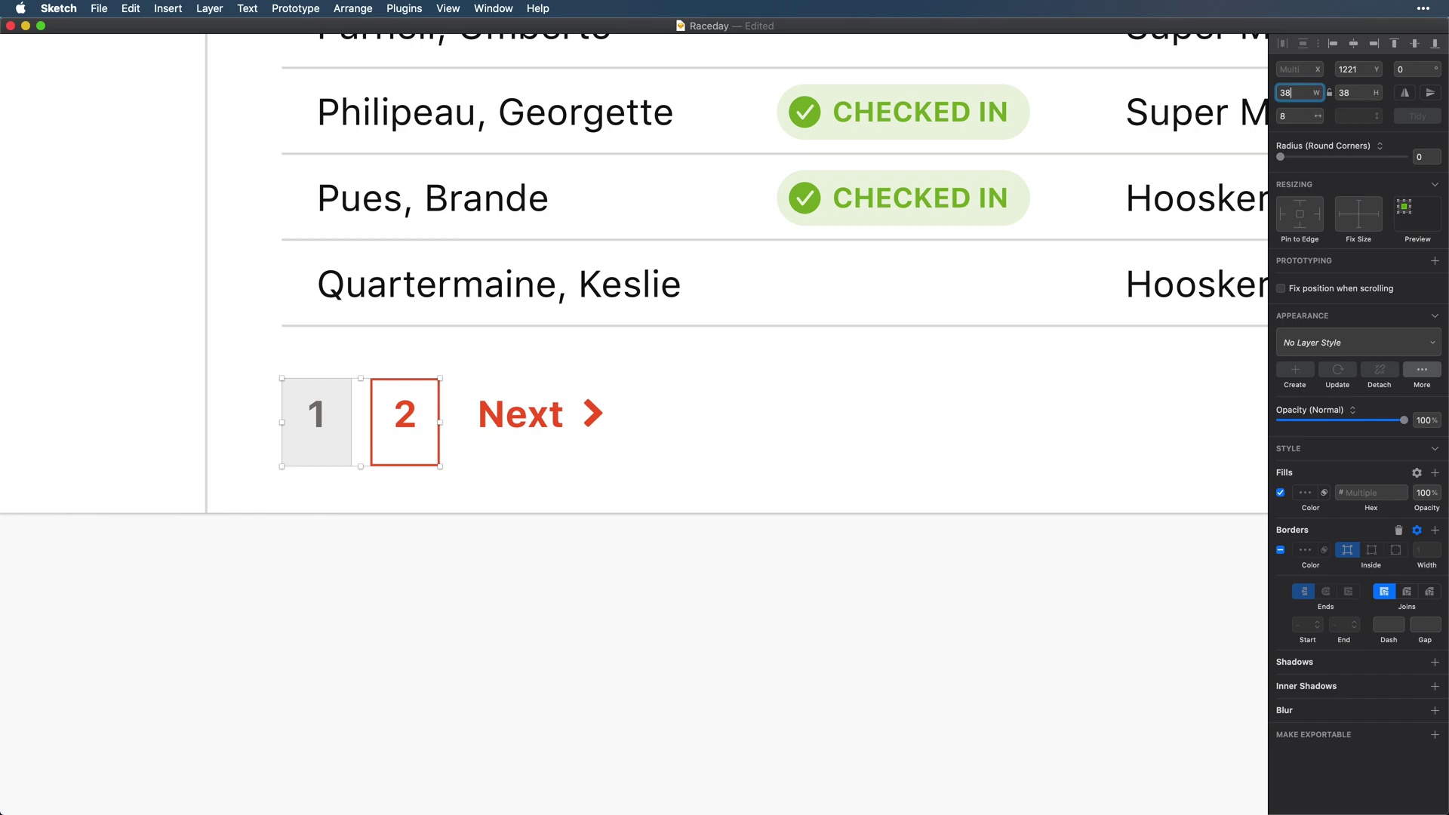
{"action": "key", "text": "Return"}
- Center the numbers 1 and 2 within their resized page boxes
{"action": "left_click", "coordinate": [400, 474]}
{"action": "double_click", "coordinate": [317, 419]}
{"action": "left_click", "coordinate": [405, 417], "text": "shift"}
{"action": "left_click", "coordinate": [355, 437], "text": "shift"}
{"action": "left_click", "coordinate": [434, 453], "text": "shift"}
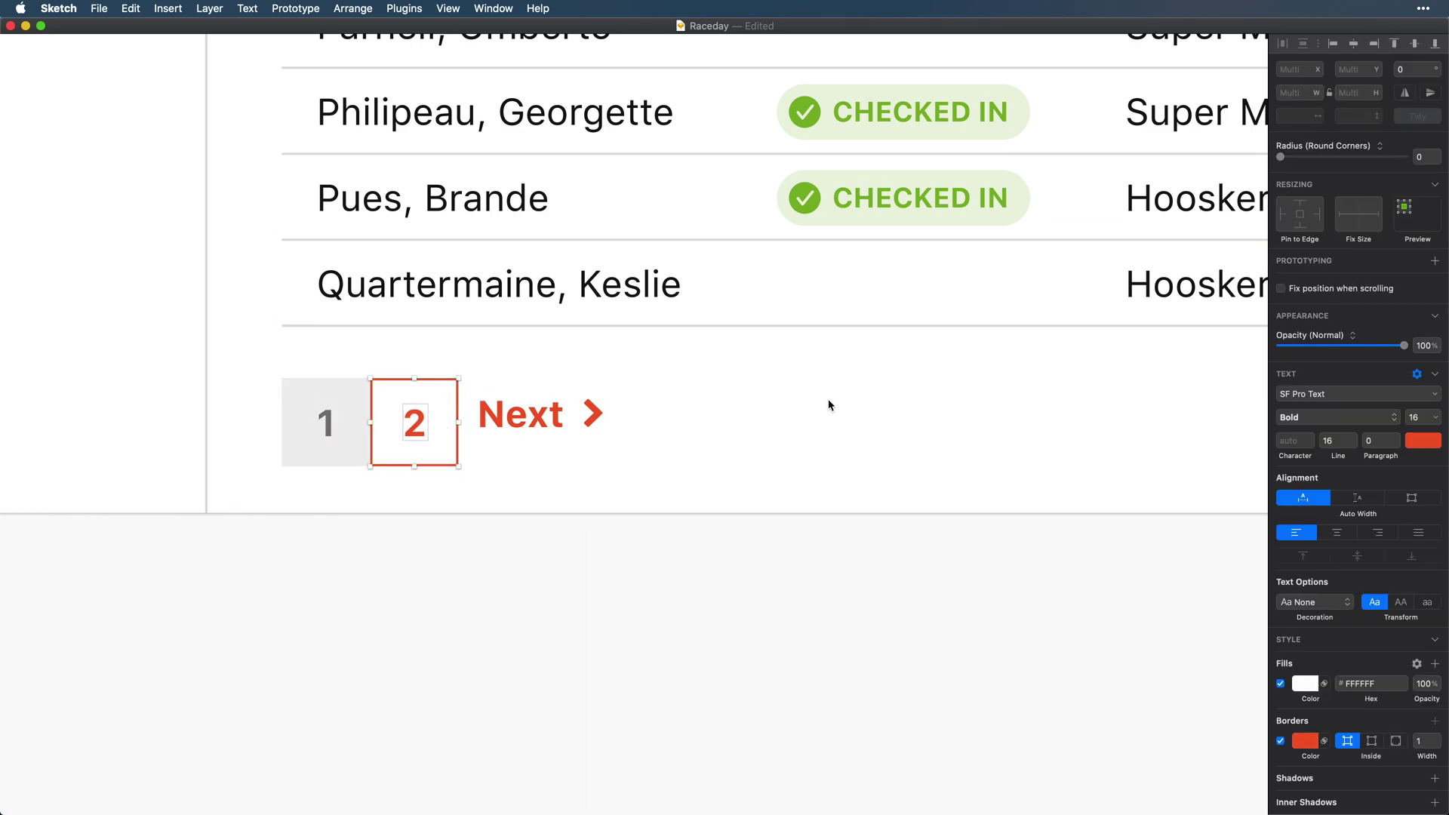
- Move the Next link into line with the page boxes and set a gap between the two page groups
{"action": "left_click_drag", "start_coordinate": [534, 429], "coordinate": [556, 436]}
{"action": "left_click_drag", "start_coordinate": [263, 474], "coordinate": [416, 434]}
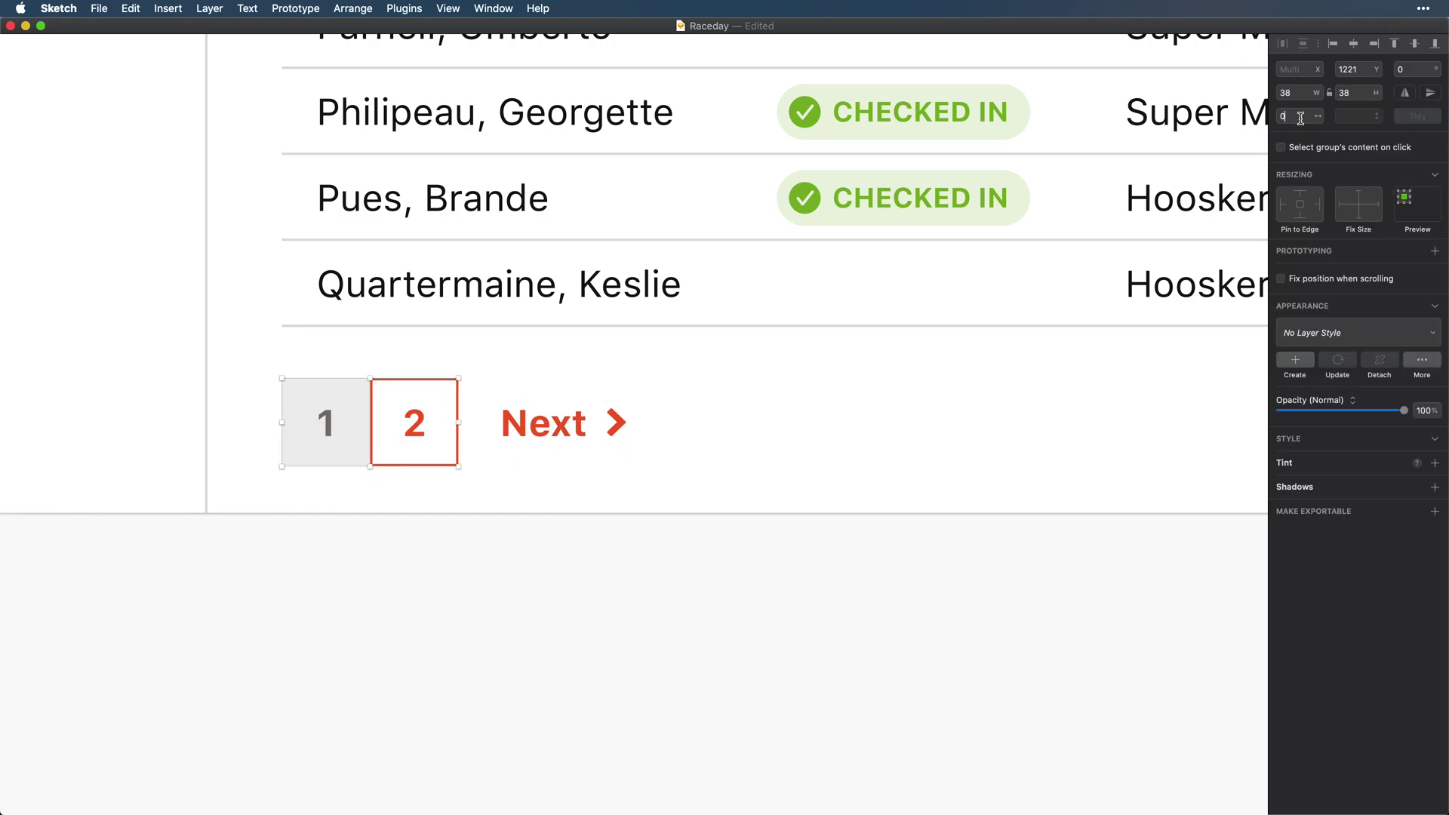
{"action": "scroll", "coordinate": [522, 468], "scroll_direction": "down", "scroll_amount": 5}
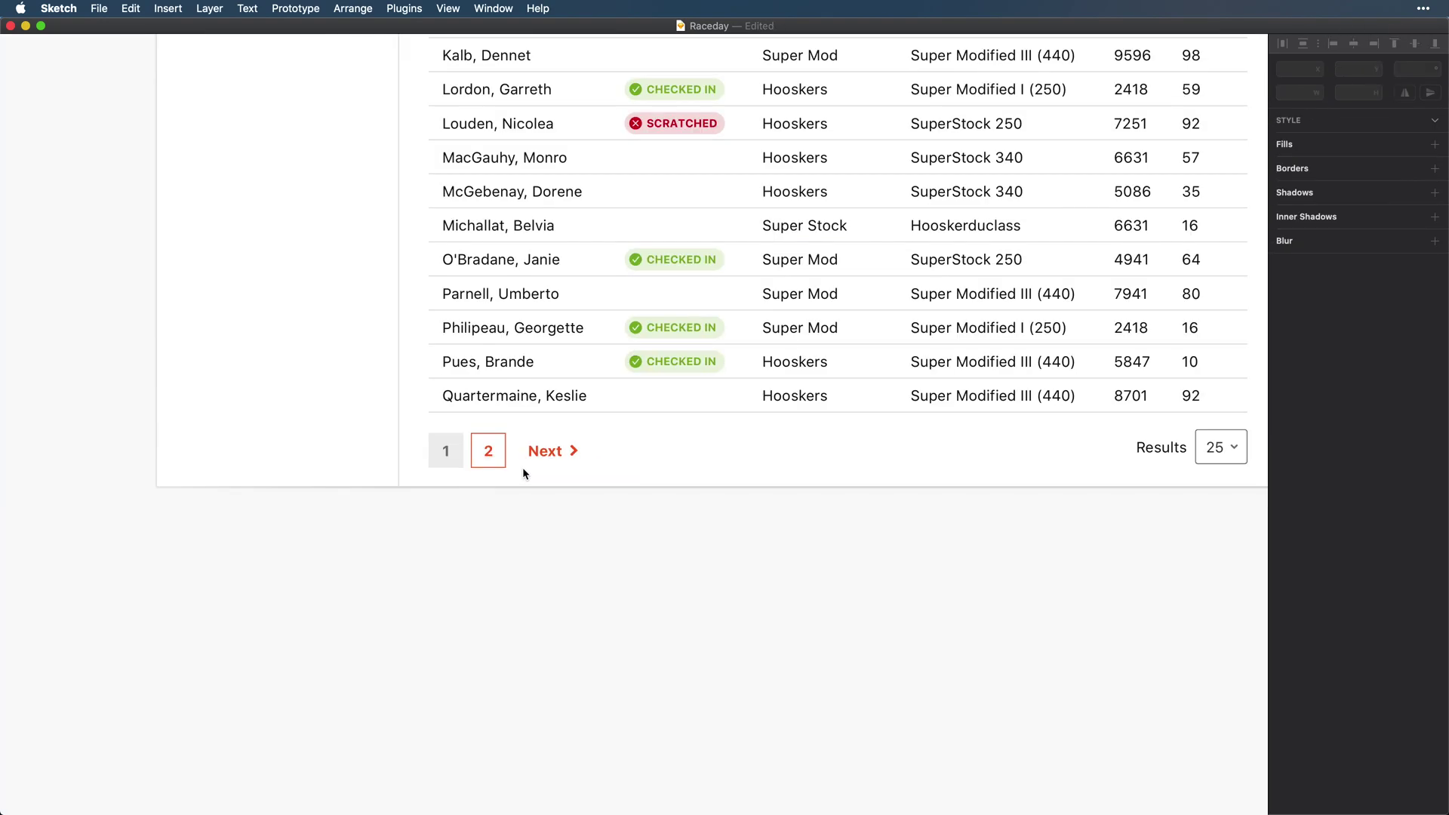
- Review the pagination row in the context of the whole registrants screen
{"action": "left_click", "coordinate": [402, 495]}
{"action": "scroll", "coordinate": [402, 495], "scroll_direction": "down", "scroll_amount": 5}
{"action": "scroll", "coordinate": [402, 495], "scroll_direction": "up", "scroll_amount": 1}
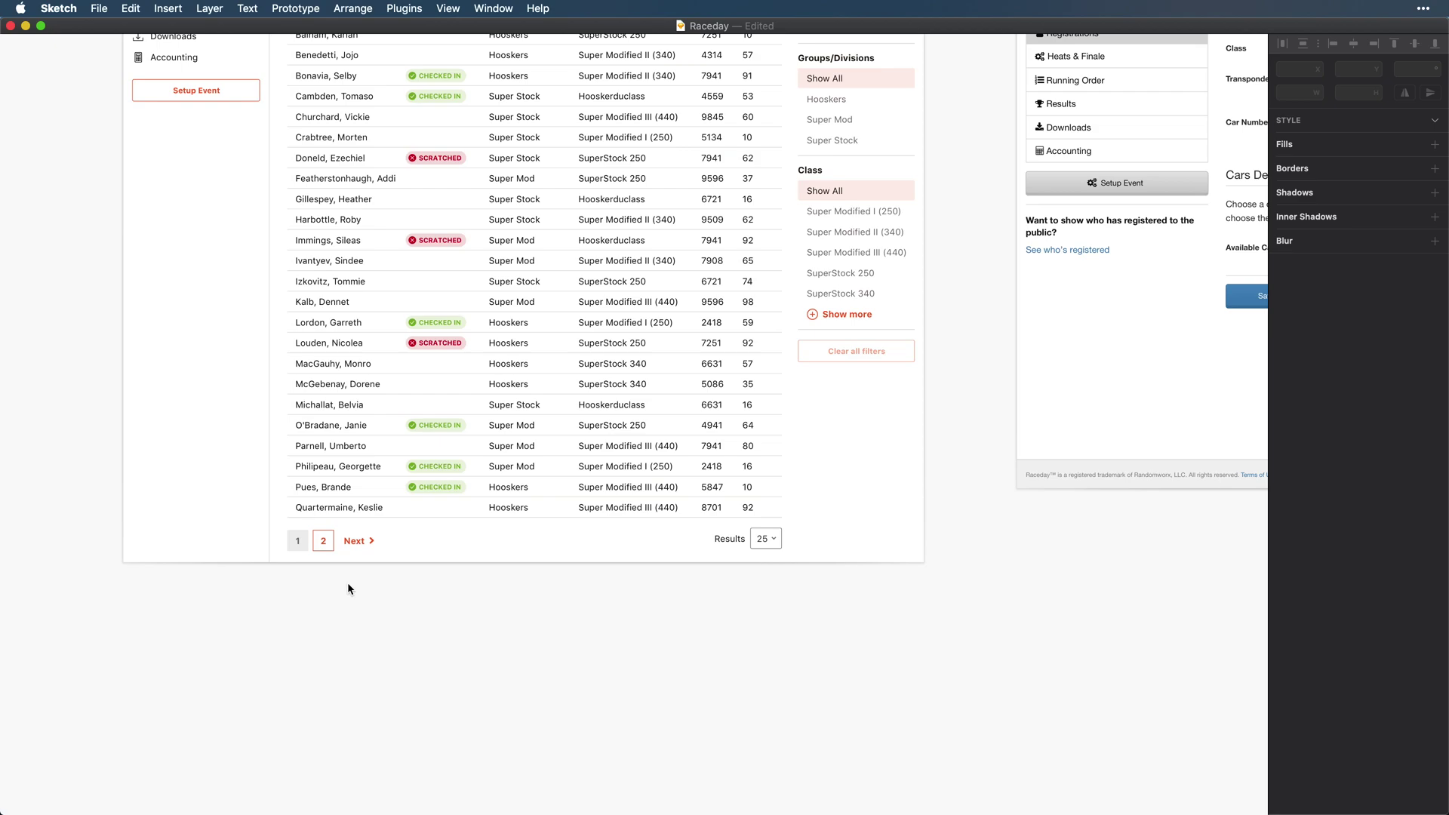
{"action": "left_click", "coordinate": [324, 511]}
{"action": "left_click", "coordinate": [597, 638]}
{"action": "scroll", "coordinate": [597, 639], "scroll_direction": "up", "scroll_amount": 1}
{"action": "scroll", "coordinate": [597, 640], "scroll_direction": "up", "scroll_amount": 3}
{"action": "scroll", "coordinate": [274, 699], "scroll_direction": "up", "scroll_amount": 5}
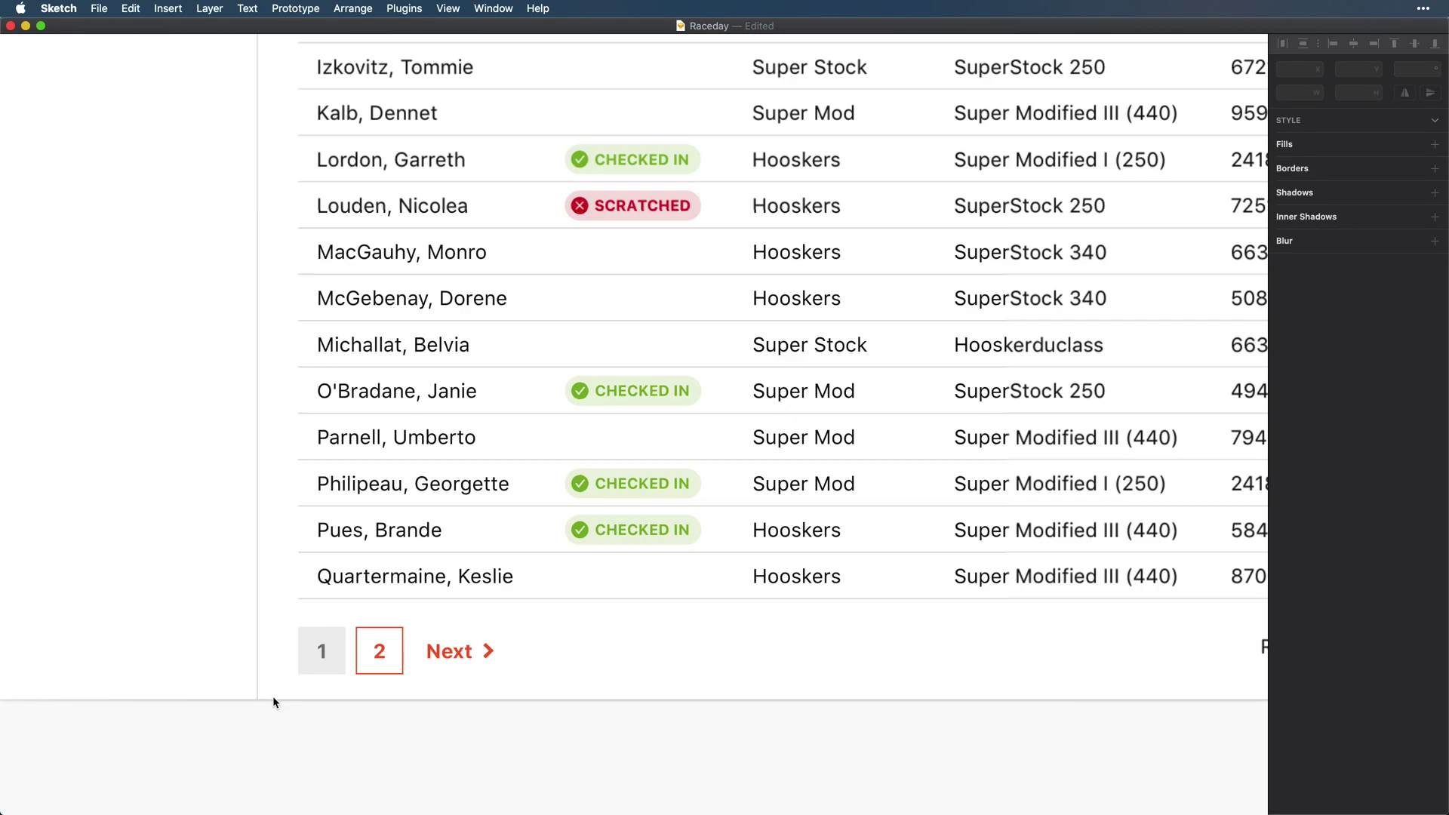
- Nudge the header's navigation links and account menu down slightly
{"action": "scroll", "coordinate": [274, 699], "scroll_direction": "down", "scroll_amount": 5}
{"action": "scroll", "coordinate": [274, 699], "scroll_direction": "up", "scroll_amount": 1}
{"action": "scroll", "coordinate": [273, 703], "scroll_direction": "up", "scroll_amount": 1}
{"action": "left_click_drag", "start_coordinate": [148, 64], "coordinate": [1004, 75]}
{"action": "key", "text": "Down"}
{"action": "left_click_drag", "start_coordinate": [209, 50], "coordinate": [1004, 83]}
{"action": "key", "text": "Down"}
{"action": "key", "text": "Down"}
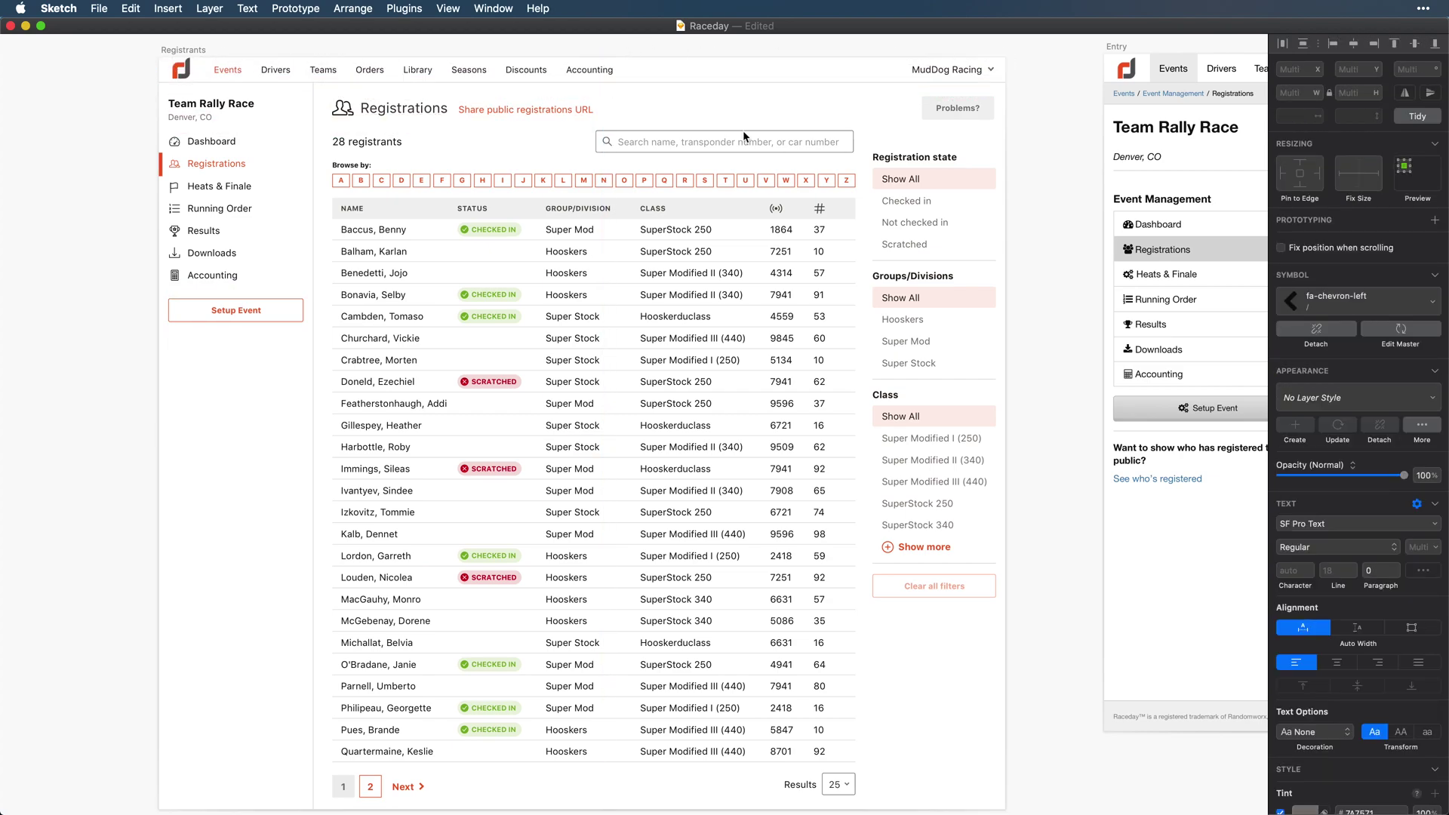
{"action": "left_click", "coordinate": [1038, 237]}
{"action": "scroll", "coordinate": [1038, 236], "scroll_direction": "up", "scroll_amount": 1}
{"action": "scroll", "coordinate": [1039, 237], "scroll_direction": "up", "scroll_amount": 2}
- Add a red 61 by 12 bar to the header and nudge it toward the Events link
{"action": "left_click", "coordinate": [147, 114]}
{"action": "left_click", "coordinate": [112, 133]}
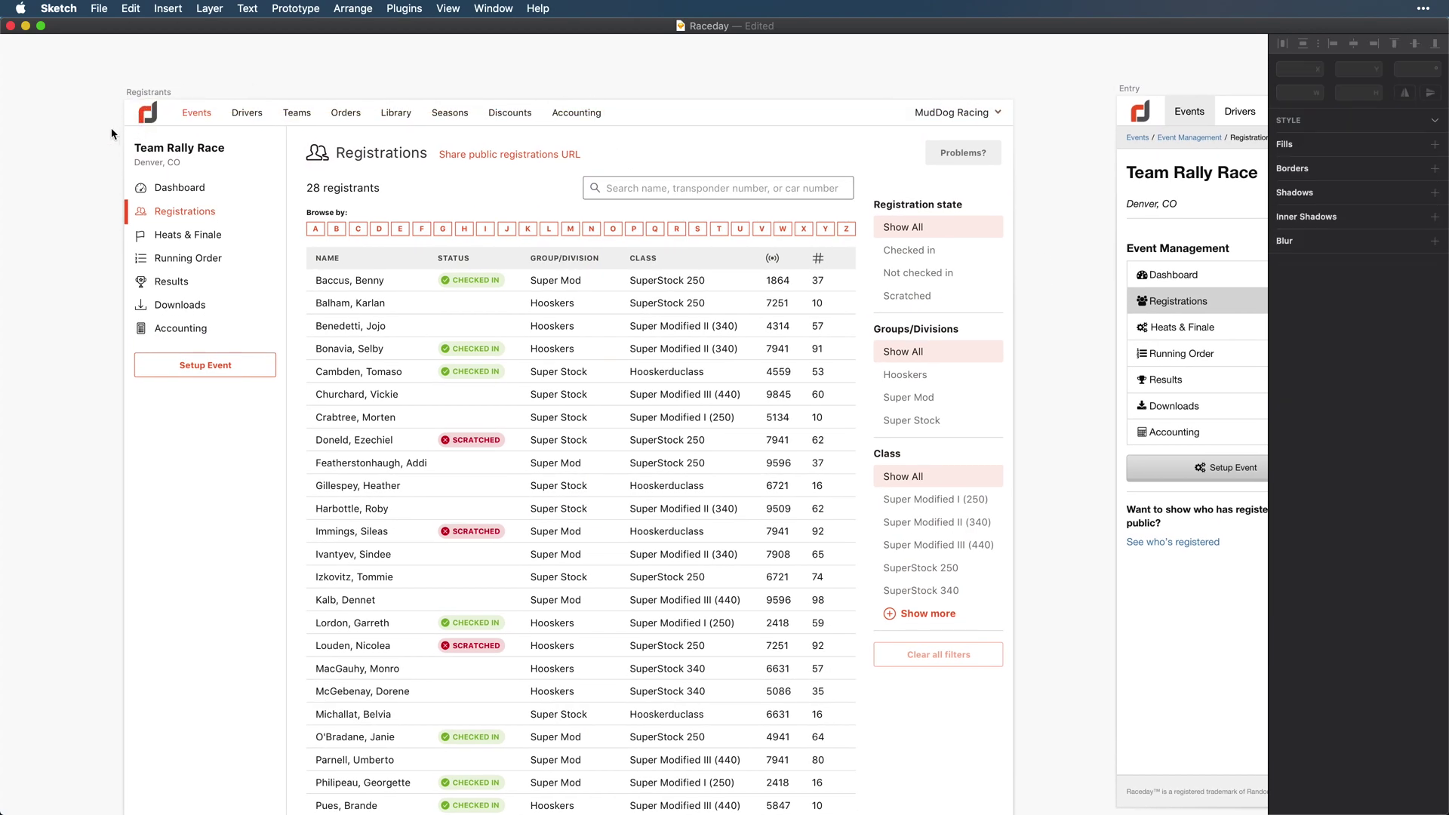
{"action": "scroll", "coordinate": [111, 133], "scroll_direction": "up", "scroll_amount": 3}
{"action": "left_click", "coordinate": [188, 124]}
{"action": "scroll", "coordinate": [188, 123], "scroll_direction": "up", "scroll_amount": 3}
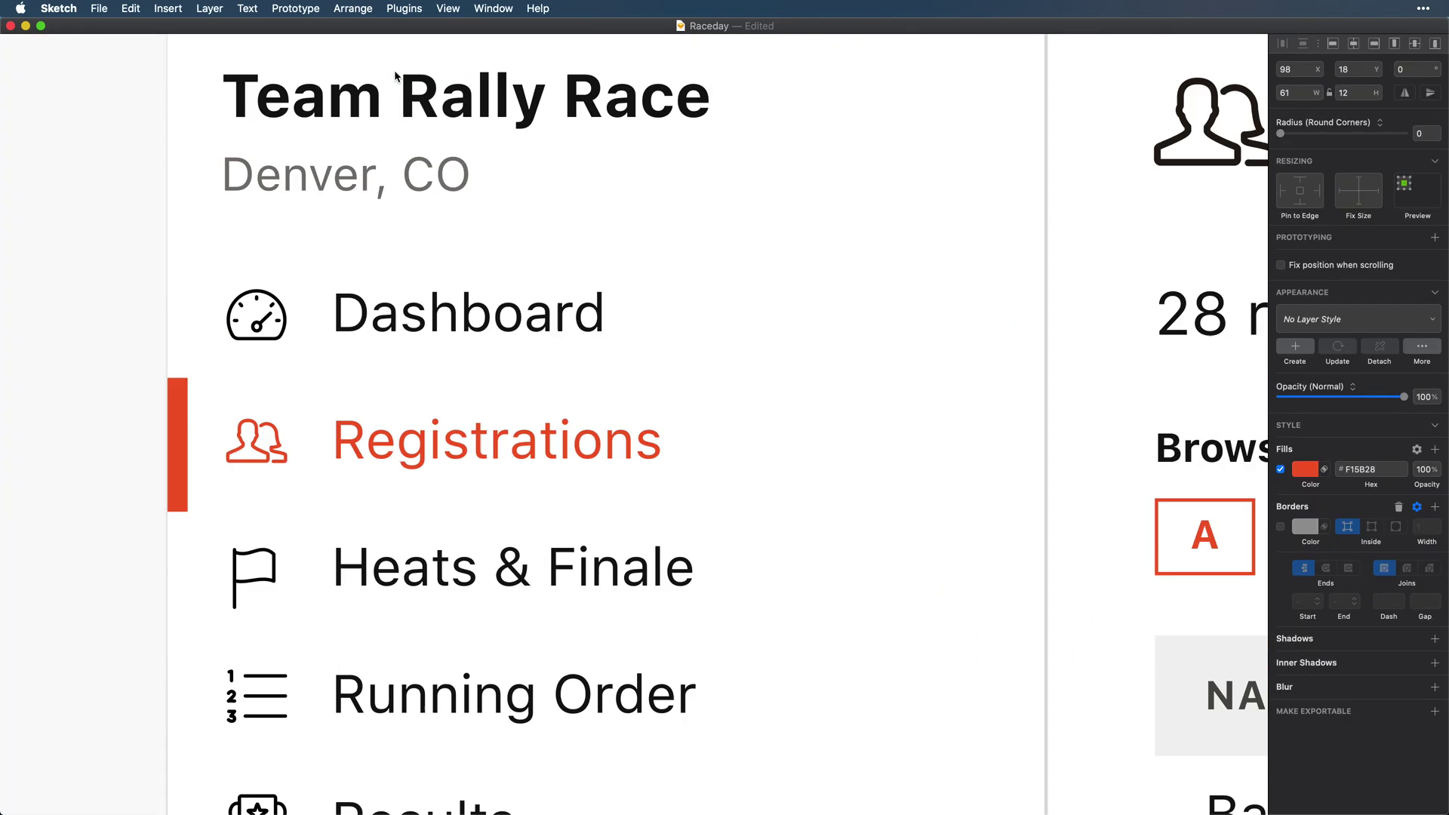
{"action": "key", "text": "Left"}
{"action": "key", "text": "Left"}
{"action": "key", "text": "Left"}
{"action": "key", "text": "Left"}
{"action": "key", "text": "Left"}
{"action": "key", "text": "Left"}
{"action": "key", "text": "Left"}
{"action": "key", "text": "Left"}
{"action": "key", "text": "Left"}
{"action": "key", "text": "Left"}
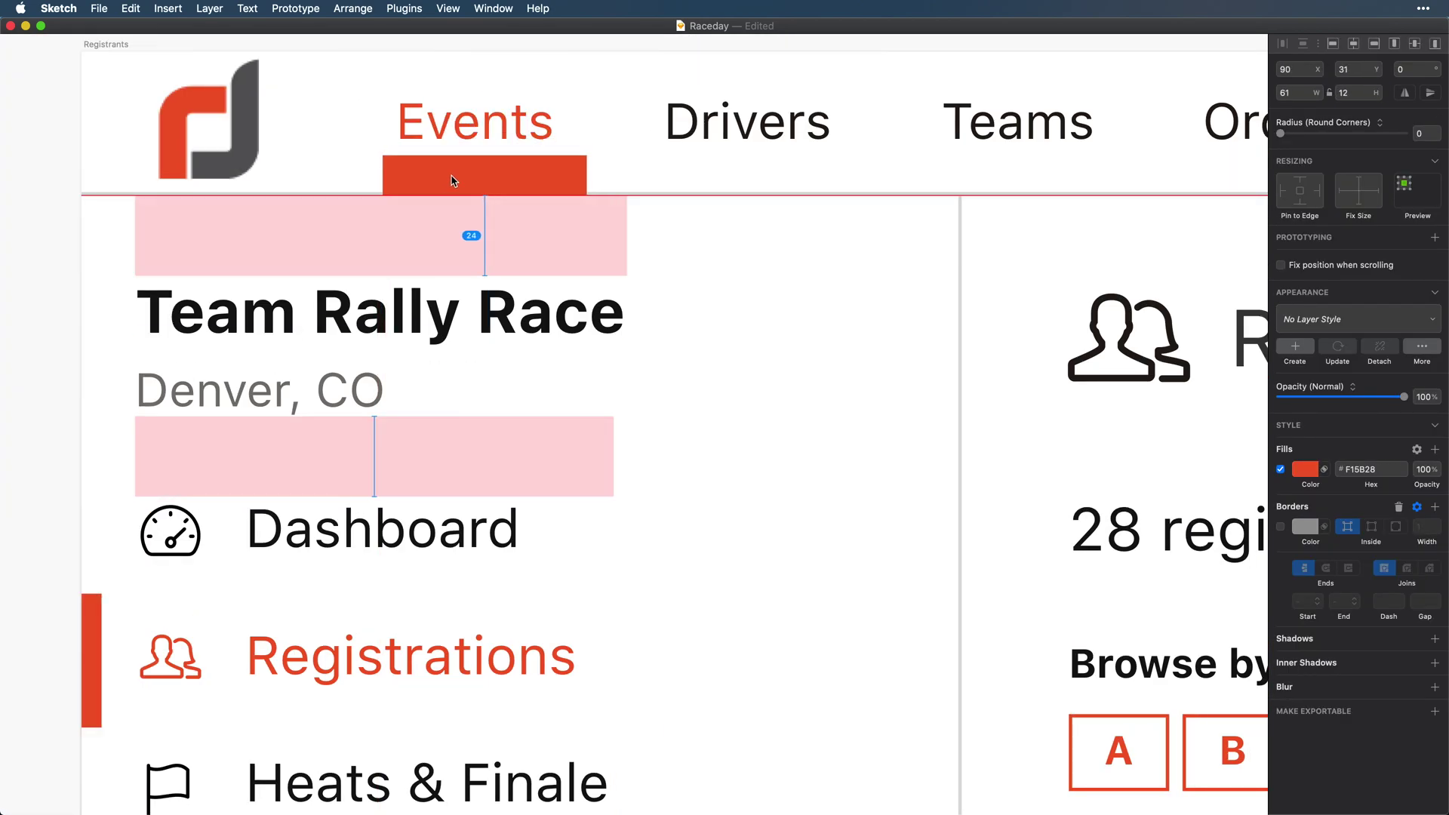
- Turn the red bar into a thin underline beneath Events, flush with the header's lower edge
{"action": "left_click_drag", "start_coordinate": [571, 175], "coordinate": [476, 185]}
{"action": "left_click", "coordinate": [1300, 92]}
{"action": "left_click", "coordinate": [678, 264]}
{"action": "scroll", "coordinate": [677, 264], "scroll_direction": "down", "scroll_amount": 8}
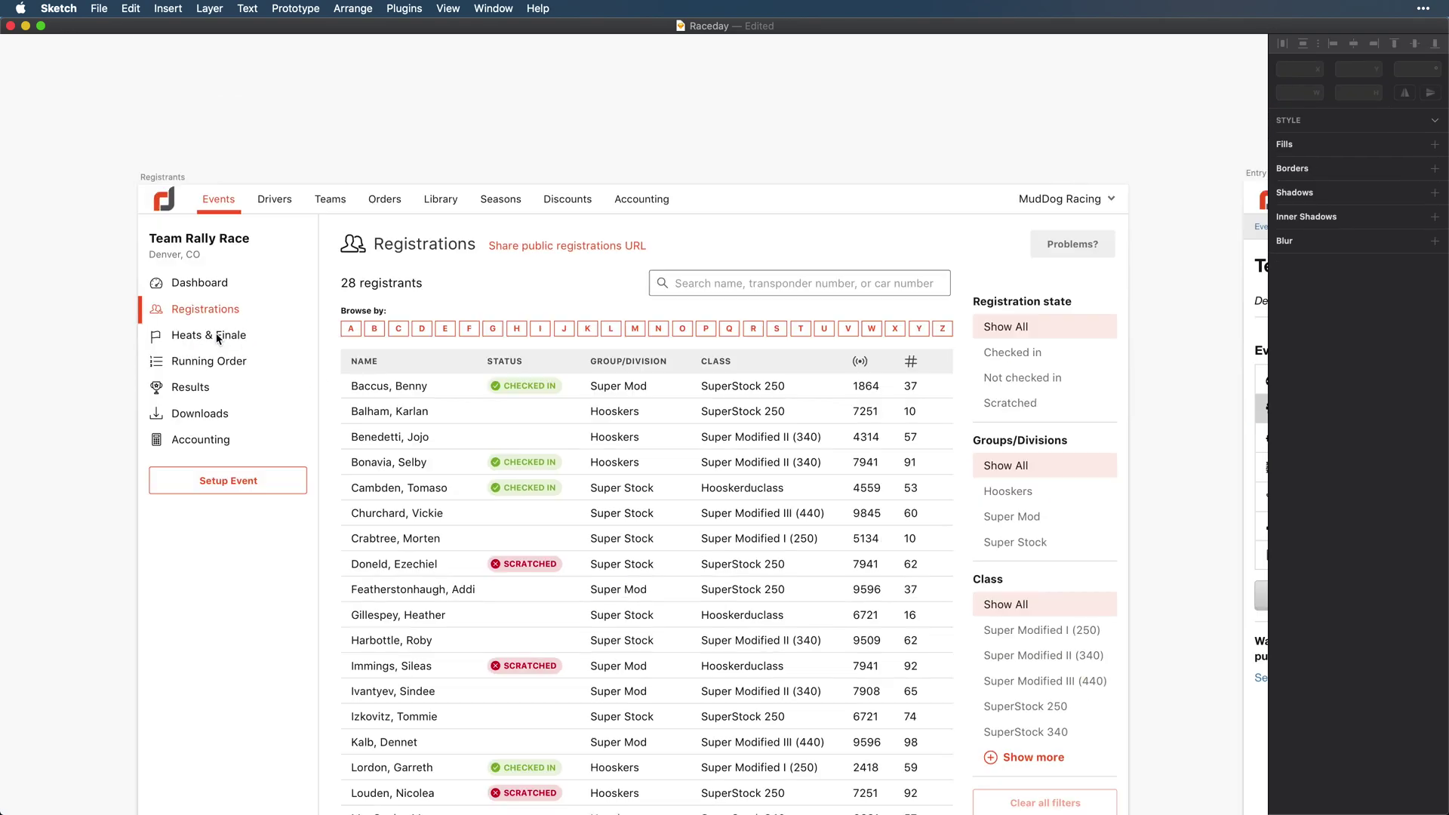
{"action": "scroll", "coordinate": [217, 336], "scroll_direction": "down", "scroll_amount": 3}
{"action": "scroll", "coordinate": [217, 339], "scroll_direction": "up", "scroll_amount": 2}
{"action": "left_click", "coordinate": [662, 76]}
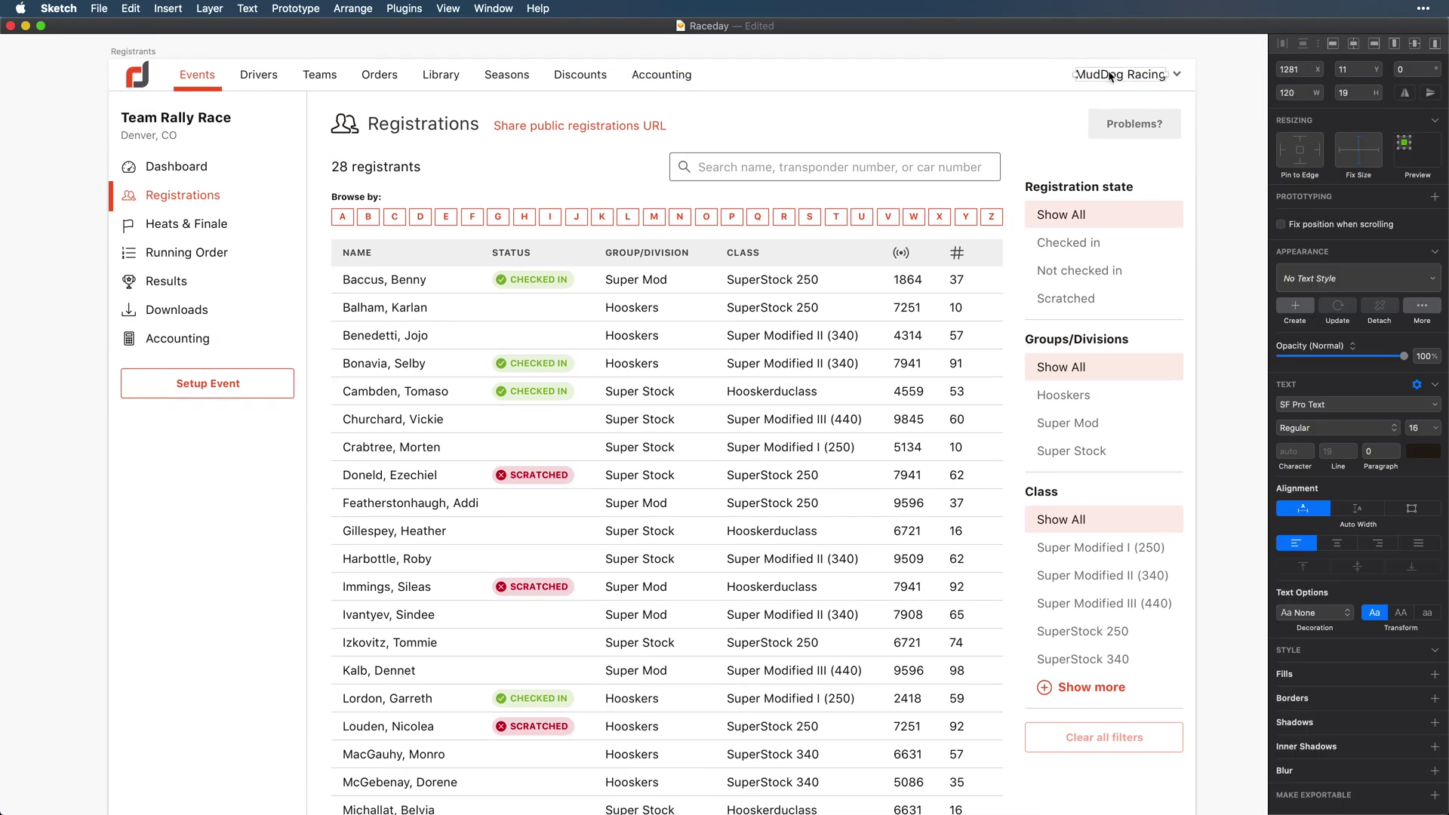
{"action": "left_click", "coordinate": [1198, 255]}
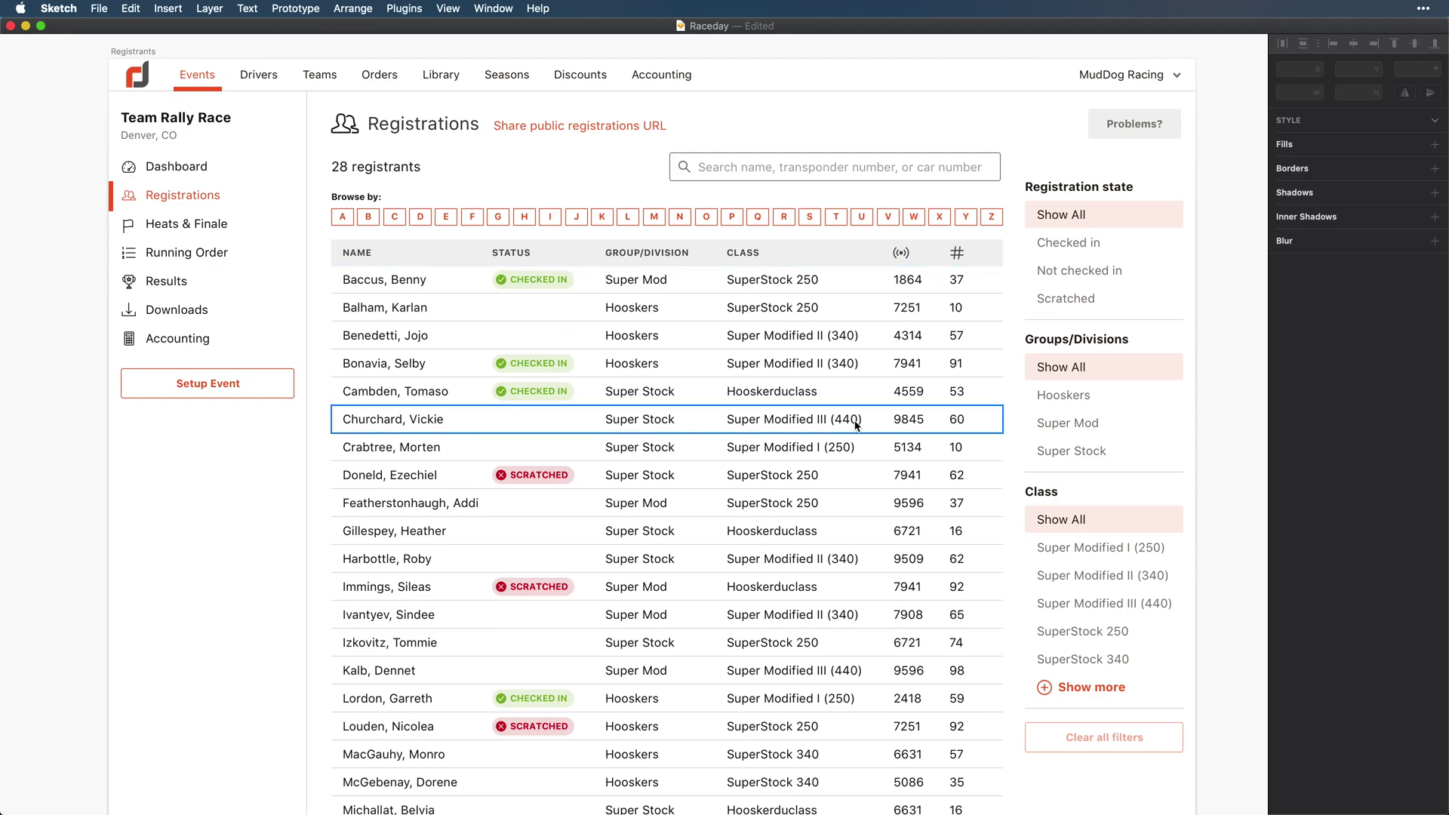
- Detach the sixth registrant row from its symbol and select its Super Modified III (440) text
{"action": "left_click", "coordinate": [739, 419]}
{"action": "right_click", "coordinate": [738, 419]}
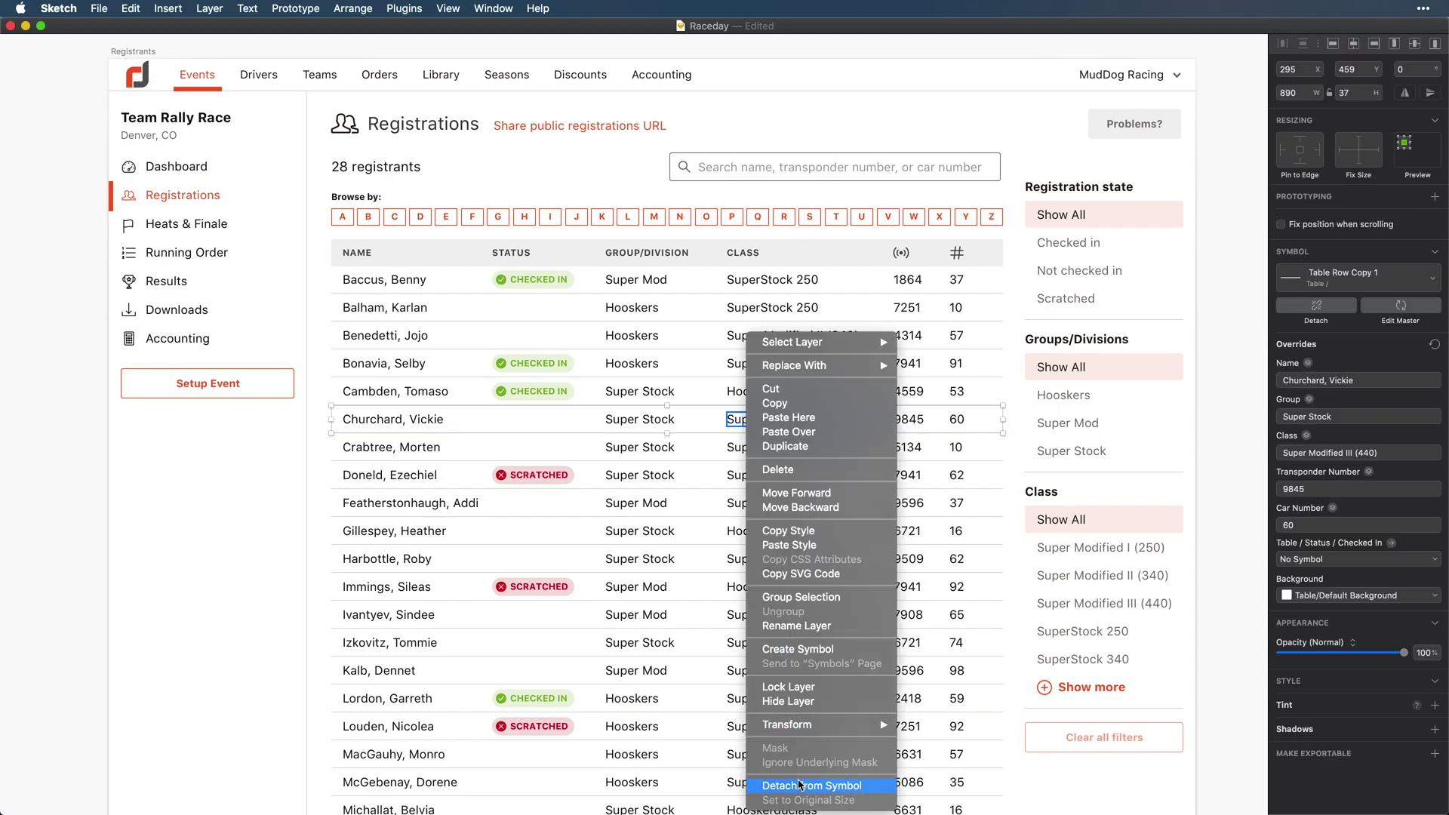
{"action": "left_click", "coordinate": [798, 785]}
{"action": "key", "text": "Return"}
- Apply the Table/Hover State text style to the Super Modified III (440) text and recolor it with the document's red
{"action": "left_click", "coordinate": [1343, 280]}
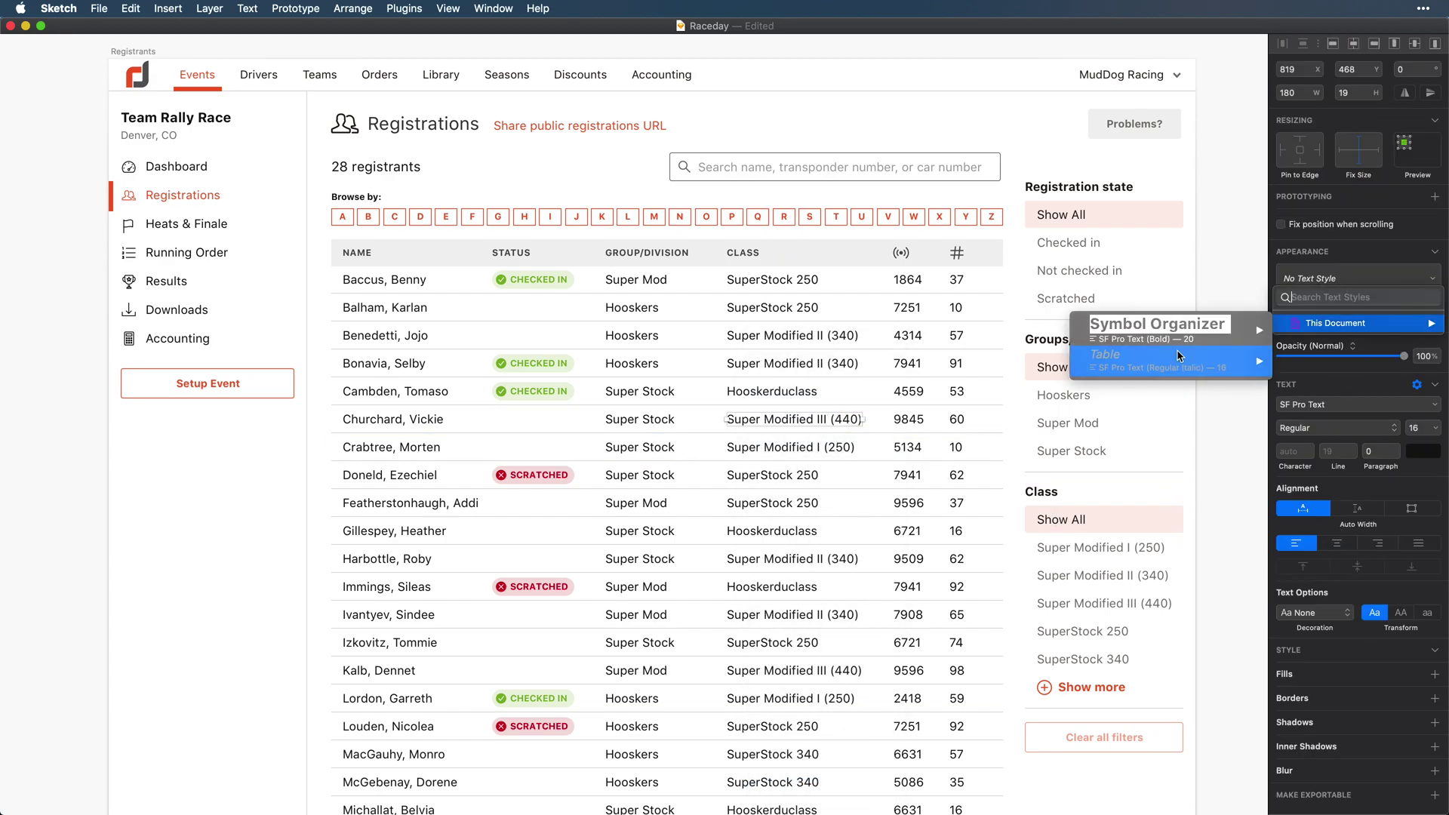
{"action": "mouse_move", "coordinate": [1207, 314]}
{"action": "left_click", "coordinate": [981, 419]}
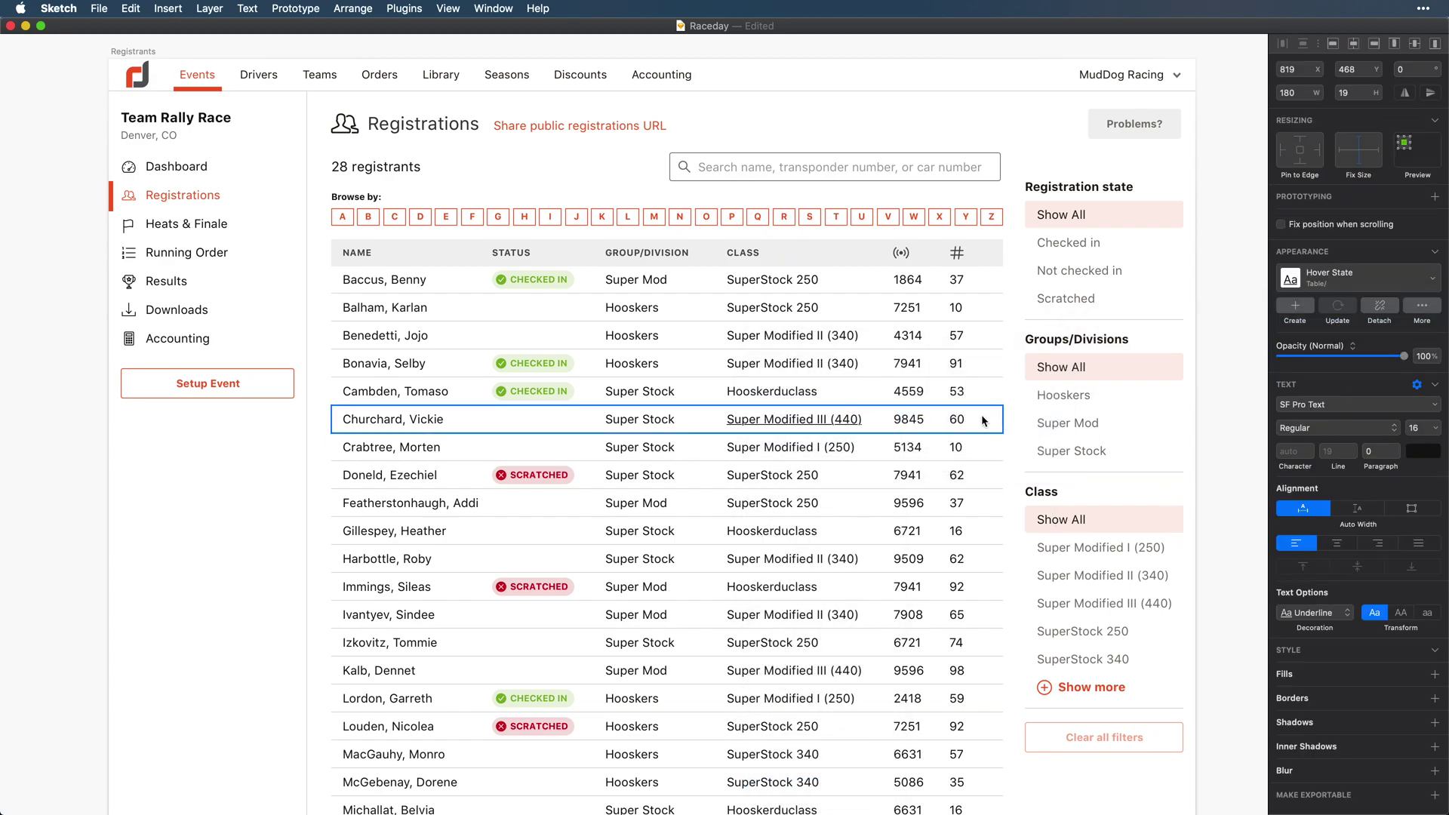
{"action": "left_click", "coordinate": [1425, 459]}
{"action": "left_click", "coordinate": [1288, 699]}
{"action": "left_click", "coordinate": [1010, 477]}
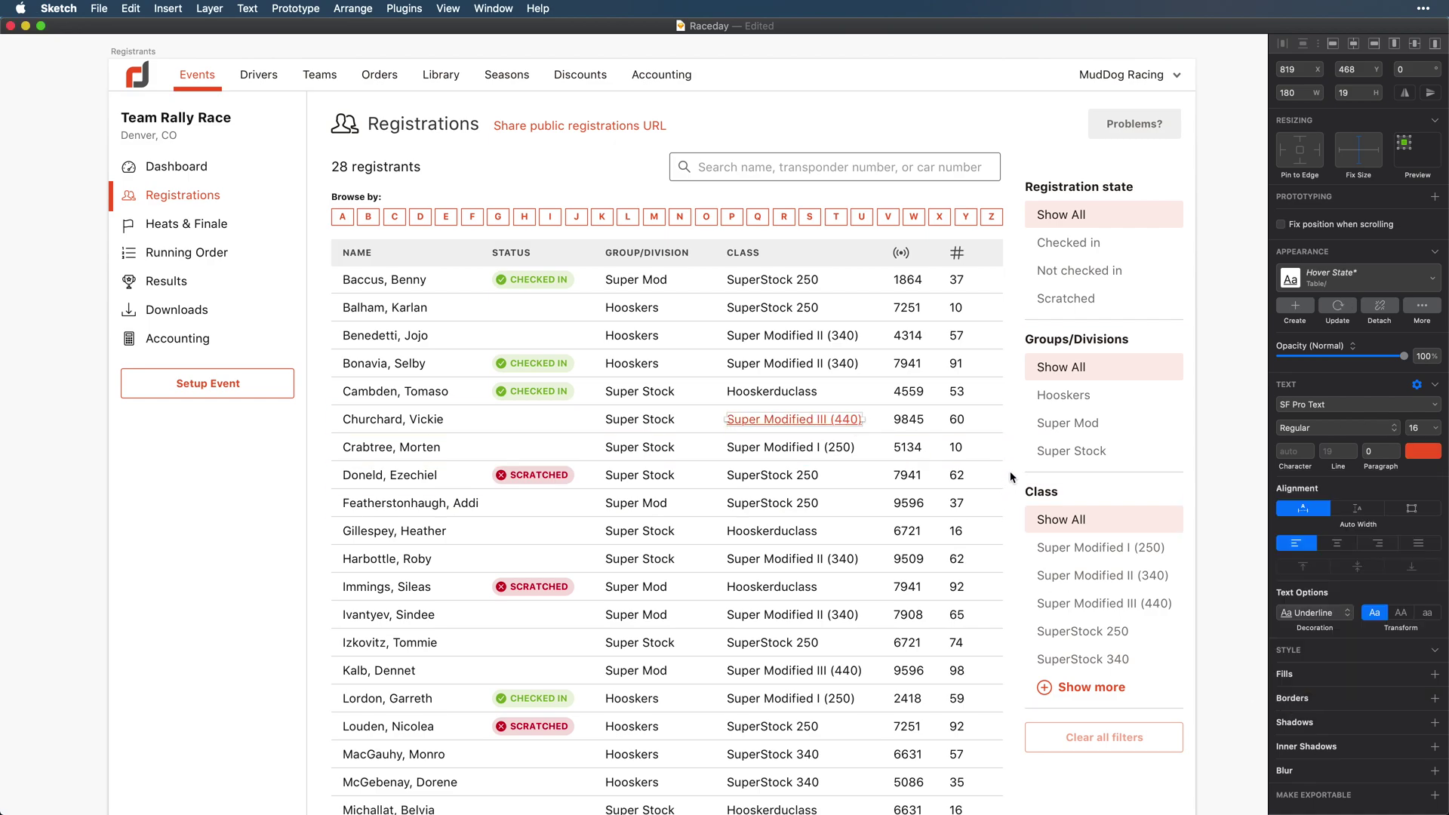
{"action": "left_click", "coordinate": [1009, 477]}
- Switch to IconJar and place the pointing-hand icon from the macOS Cursors set over the underlined class link in Sketch
{"action": "key", "text": "super+Tab"}
{"action": "left_click", "coordinate": [122, 78]}
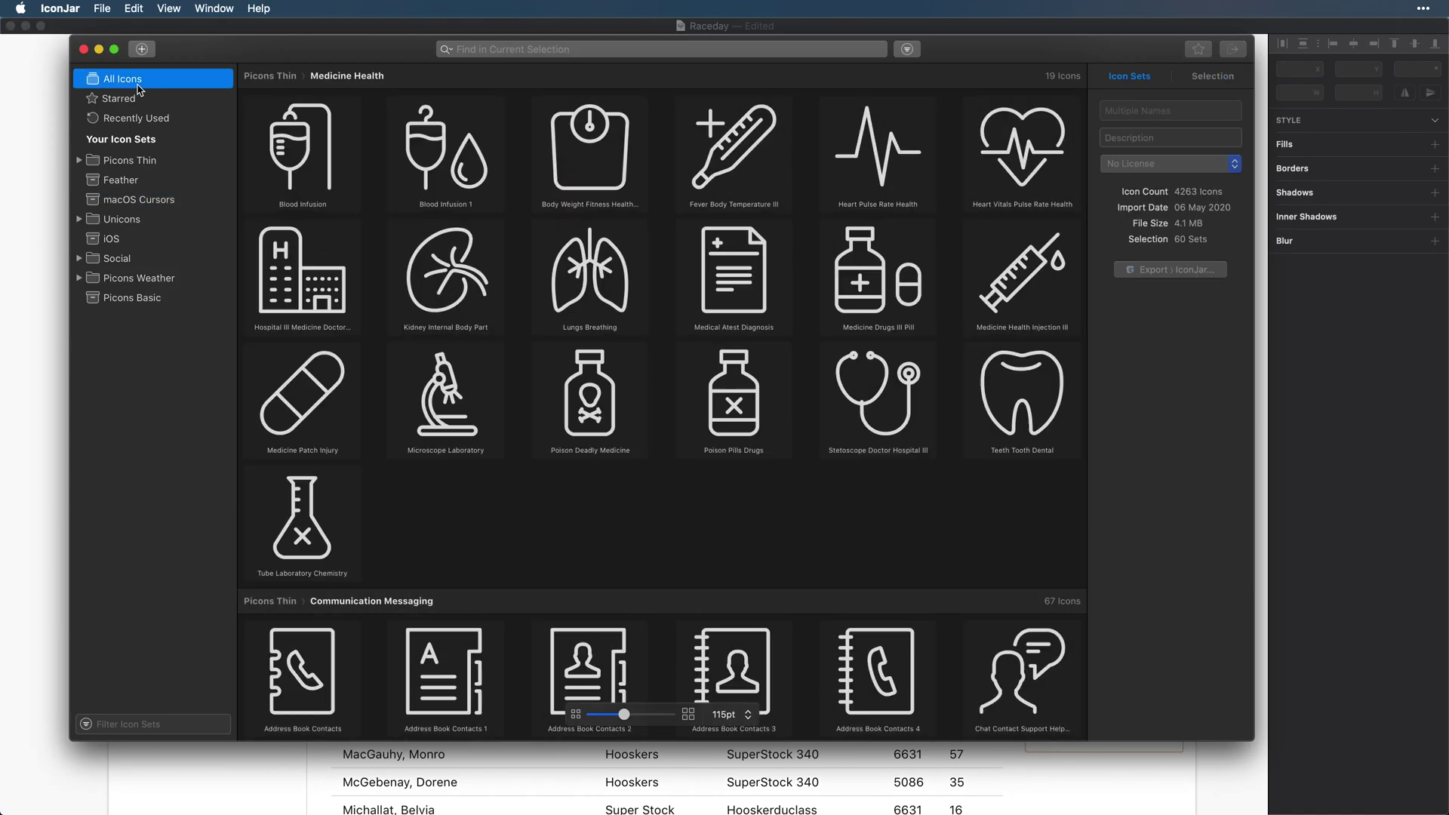
{"action": "left_click", "coordinate": [141, 203]}
{"action": "mouse_move", "coordinate": [441, 406]}
{"action": "left_mouse_down"}
{"action": "mouse_move", "coordinate": [842, 480]}
{"action": "mouse_move", "coordinate": [187, 492]}
{"action": "mouse_move", "coordinate": [851, 431]}
{"action": "left_mouse_up"}
{"action": "left_click", "coordinate": [190, 493]}
{"action": "scroll", "coordinate": [872, 478], "scroll_direction": "up", "scroll_amount": 5}
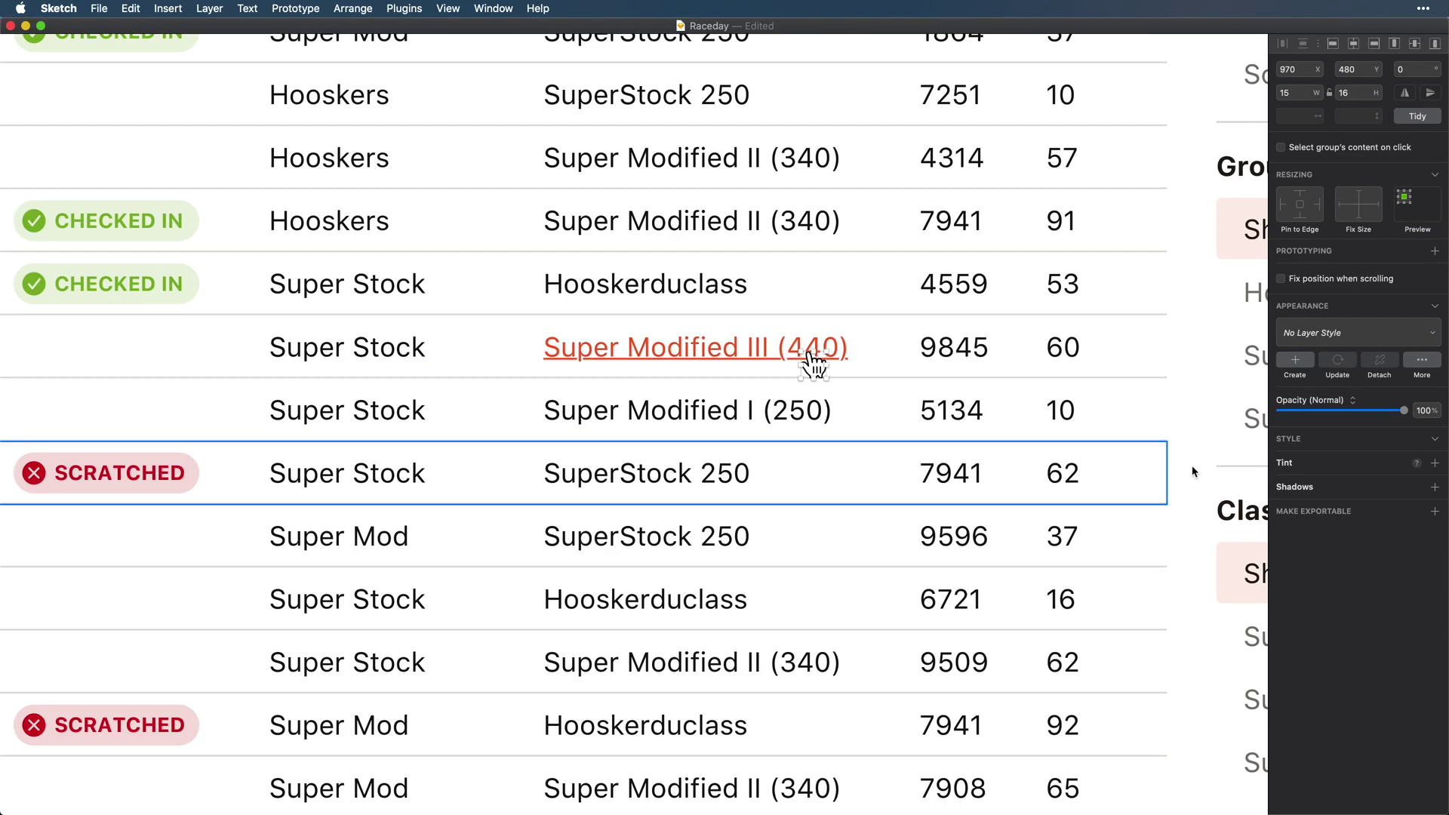
- Add a black shadow to the hand cursor with 30% alpha, X 0, Y 2 and blur 2
{"action": "left_click", "coordinate": [1434, 488]}
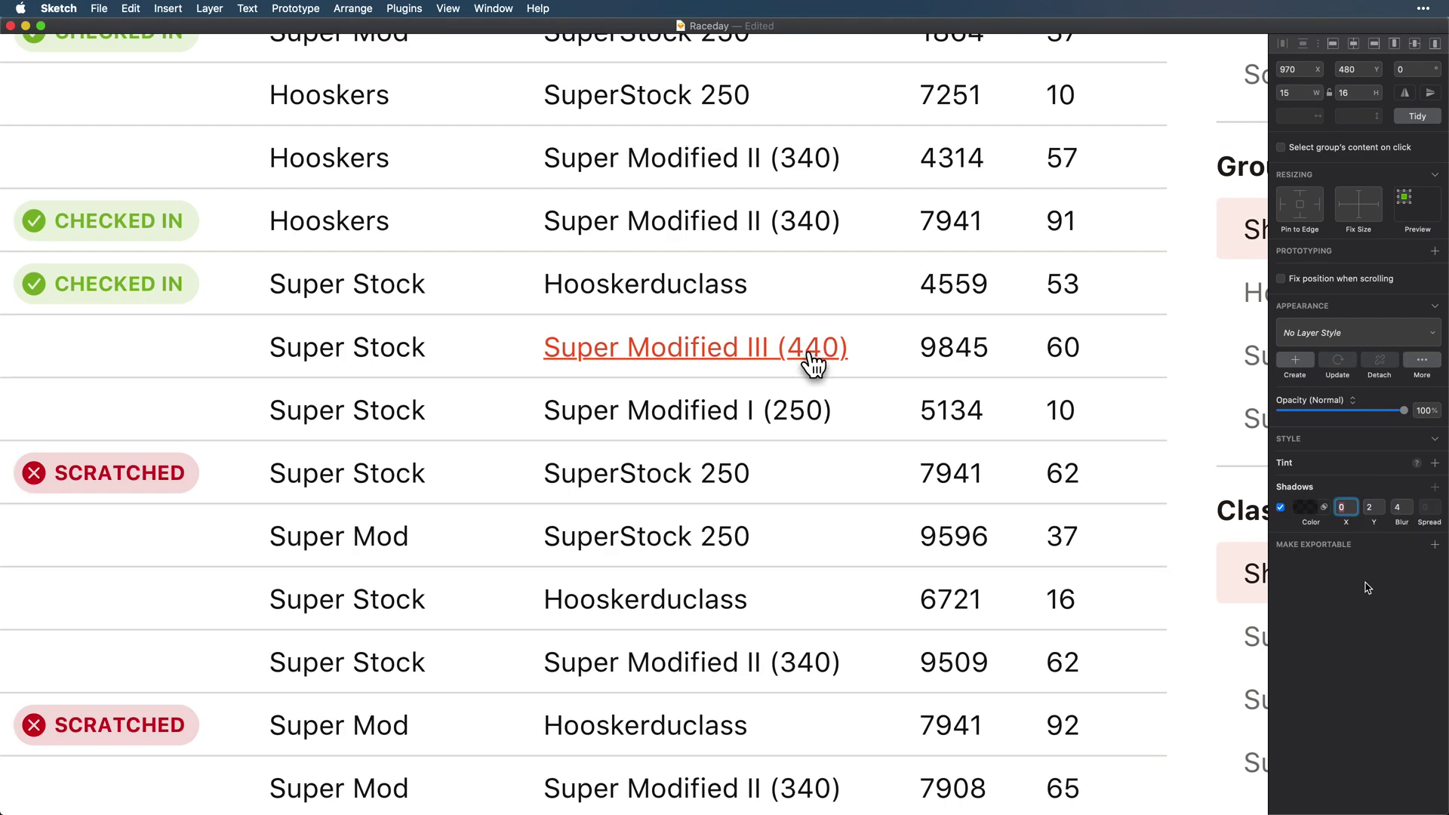
{"action": "left_click", "coordinate": [1309, 510]}
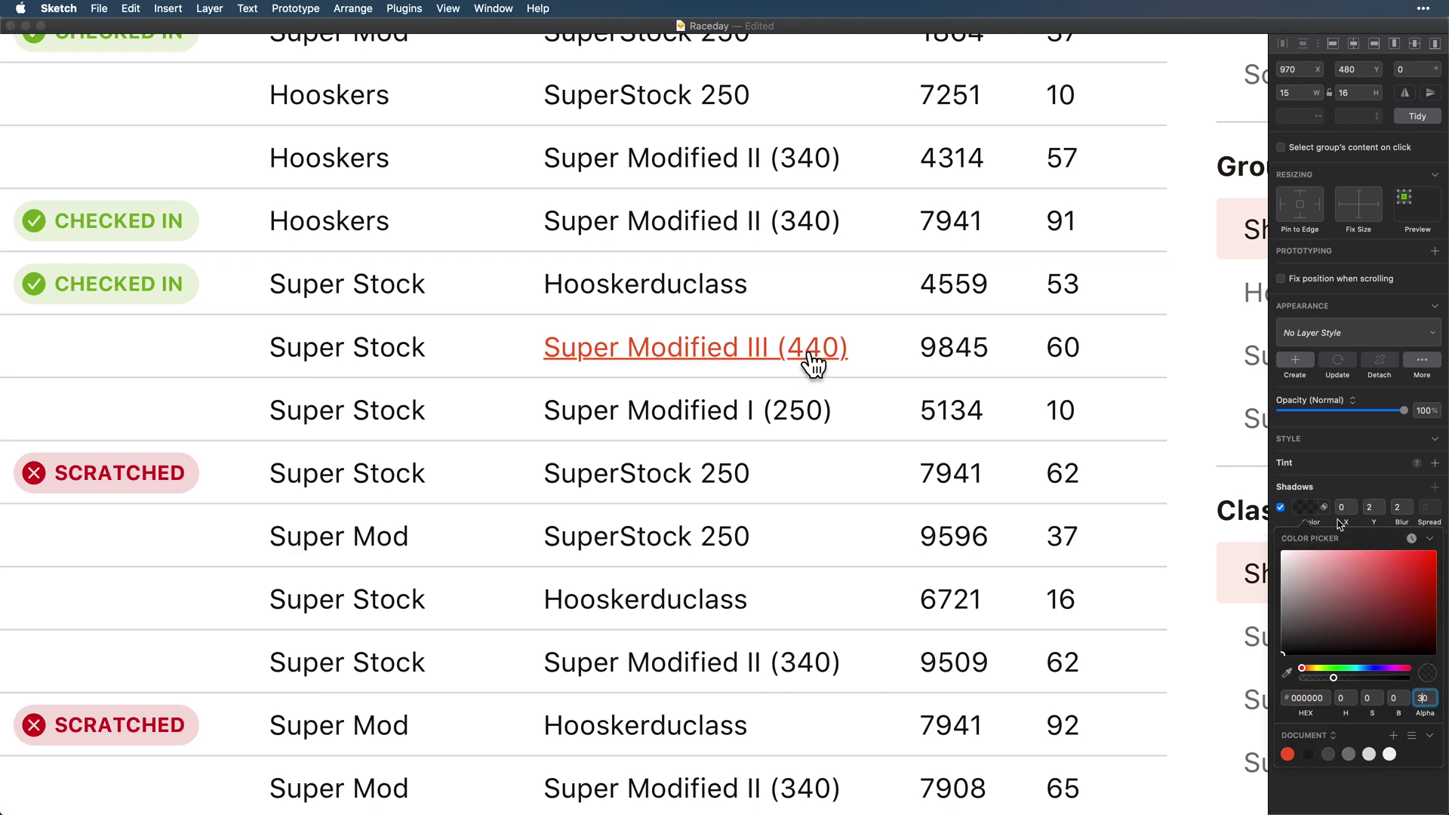
{"action": "left_click", "coordinate": [1398, 507]}
{"action": "left_click", "coordinate": [1200, 440]}
{"action": "scroll", "coordinate": [1200, 440], "scroll_direction": "down", "scroll_amount": 3}
{"action": "scroll", "coordinate": [1200, 440], "scroll_direction": "right", "scroll_amount": 2}
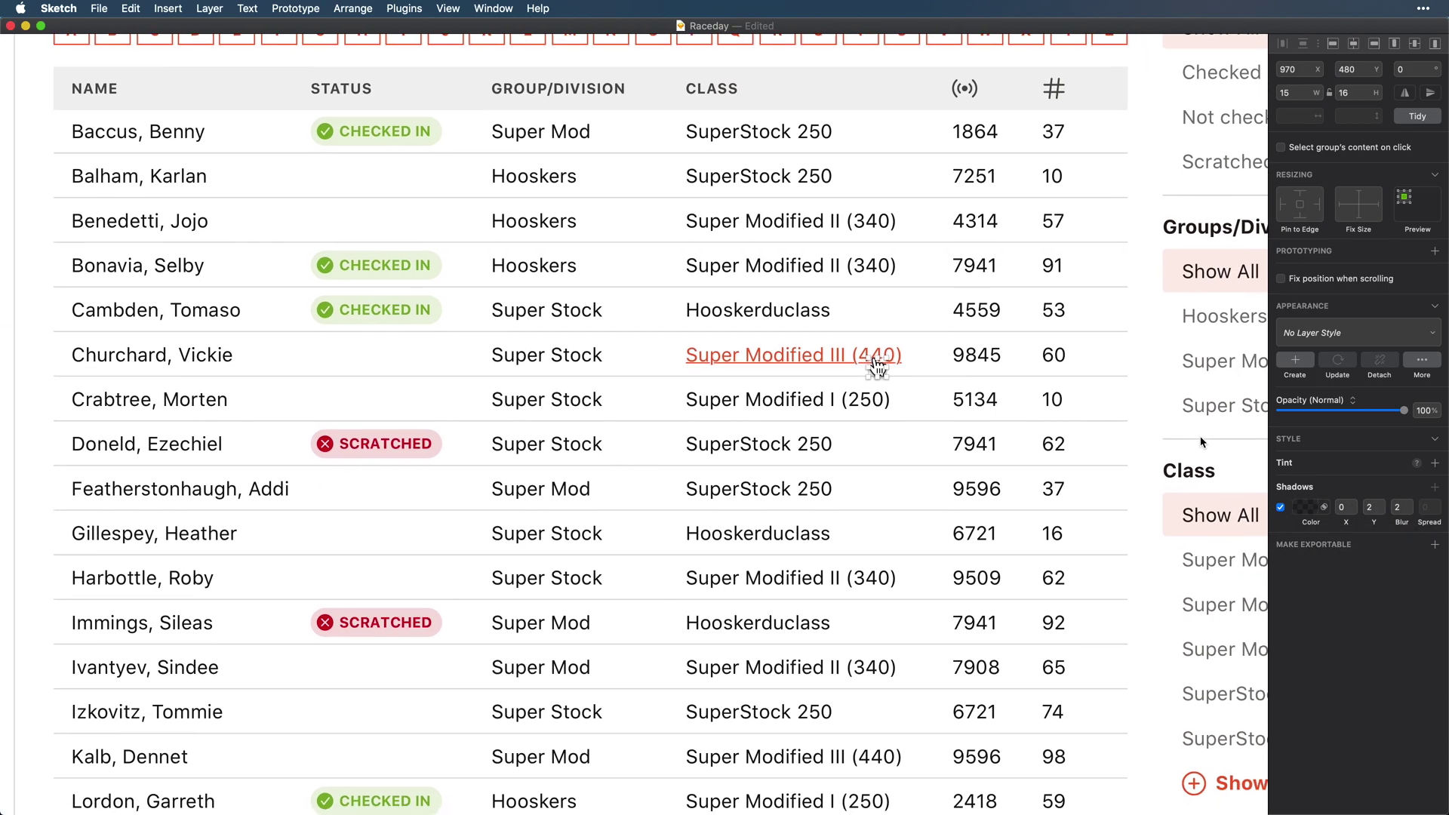
{"action": "left_click", "coordinate": [1200, 440]}
{"action": "scroll", "coordinate": [1199, 441], "scroll_direction": "right", "scroll_amount": 1}
{"action": "scroll", "coordinate": [875, 408], "scroll_direction": "up", "scroll_amount": 3}
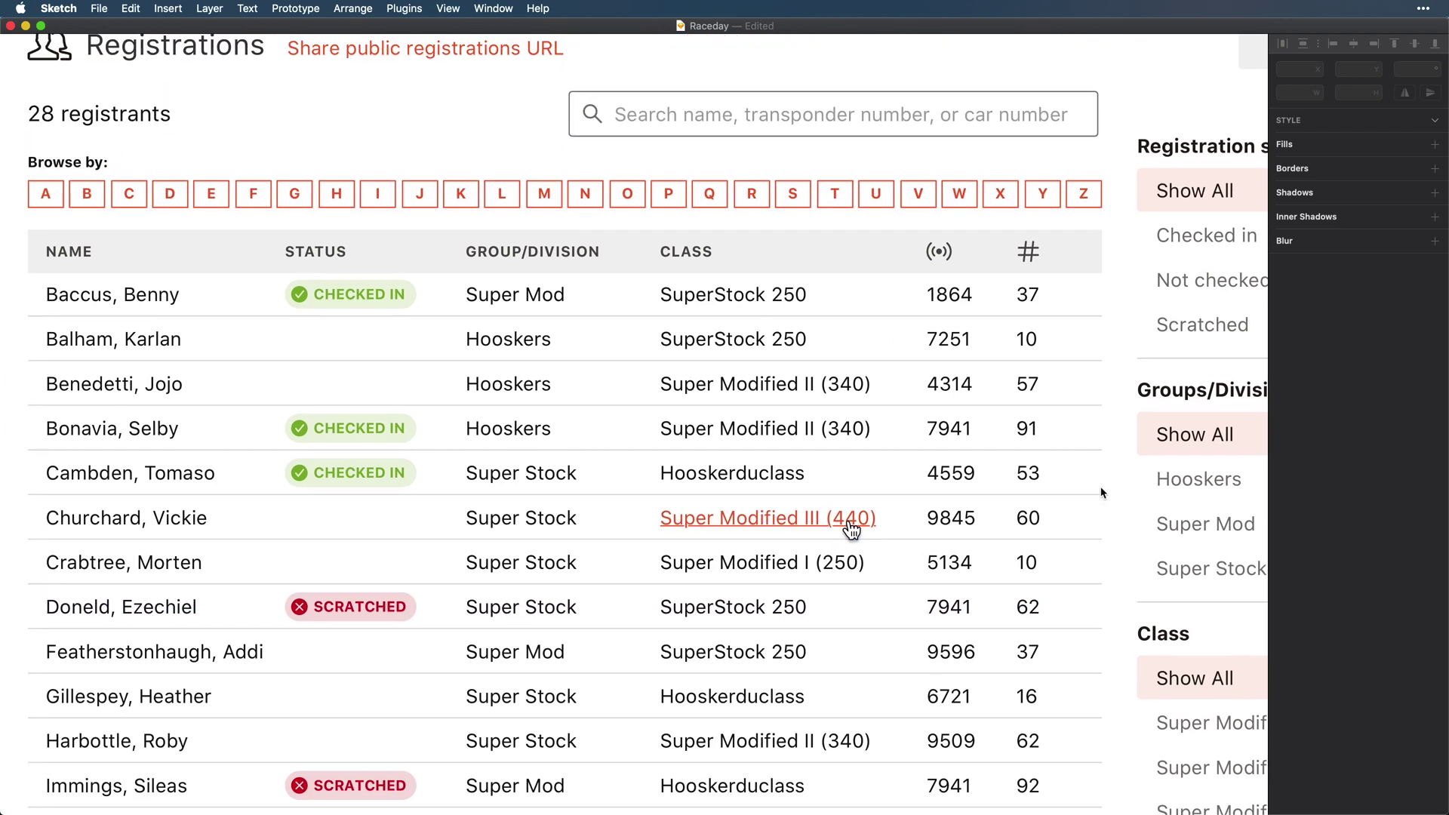
{"action": "left_click", "coordinate": [948, 261]}
{"action": "left_click_drag", "start_coordinate": [952, 261], "coordinate": [943, 262]}
{"action": "scroll", "coordinate": [943, 262], "scroll_direction": "up", "scroll_amount": 3}
{"action": "key", "text": "Escape"}
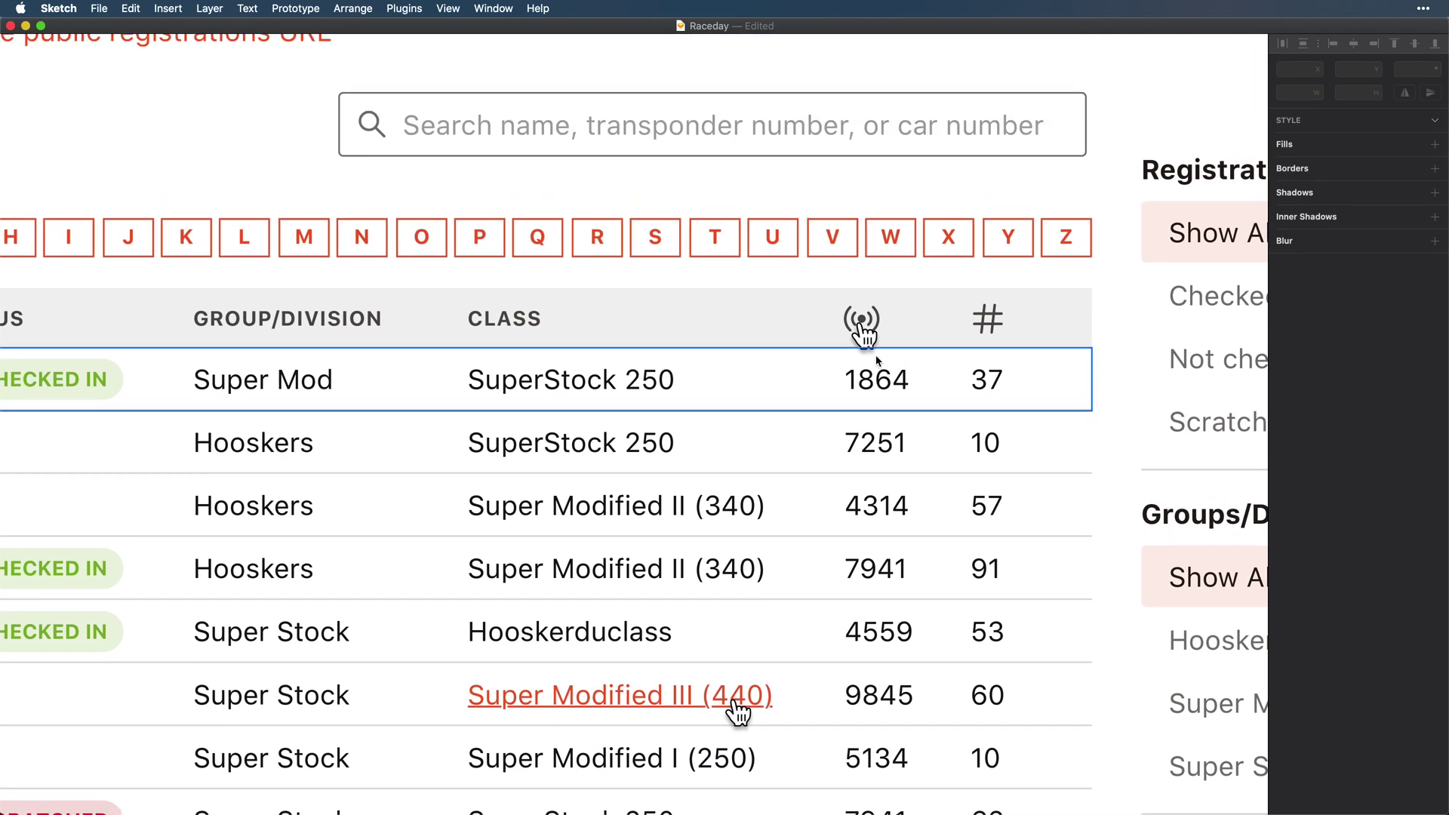
{"action": "left_click", "coordinate": [867, 342]}
{"action": "key", "text": "Delete"}
- Switch to IconJar, place the arrow cursor on Sketch's transponder column icon and give it the hand cursor's shadow
{"action": "key", "text": "super+Tab"}
{"action": "left_click_drag", "start_coordinate": [303, 279], "coordinate": [847, 329]}
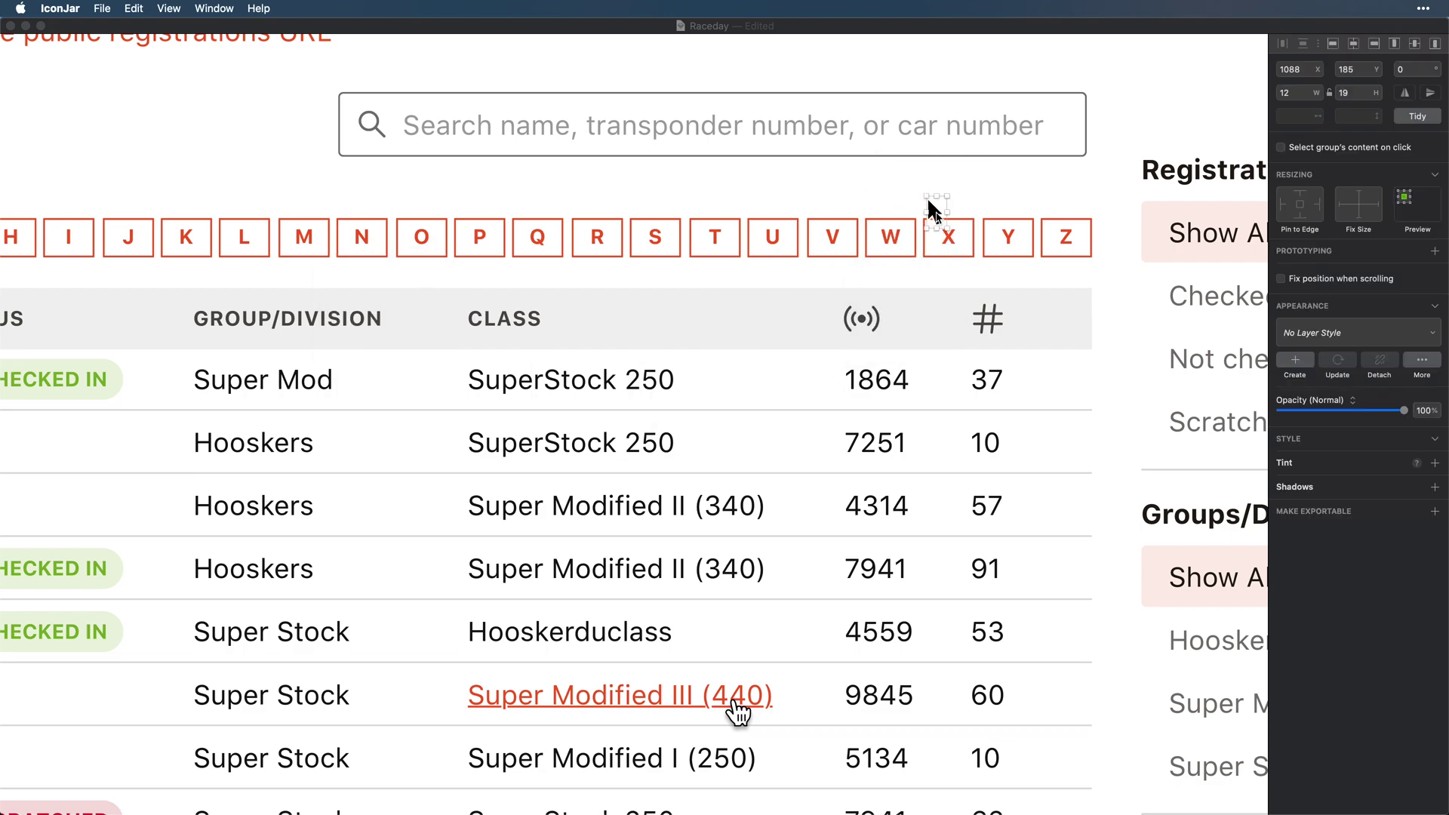
{"action": "left_click_drag", "start_coordinate": [931, 209], "coordinate": [882, 336]}
{"action": "left_click", "coordinate": [738, 712]}
{"action": "key", "text": "Escape"}
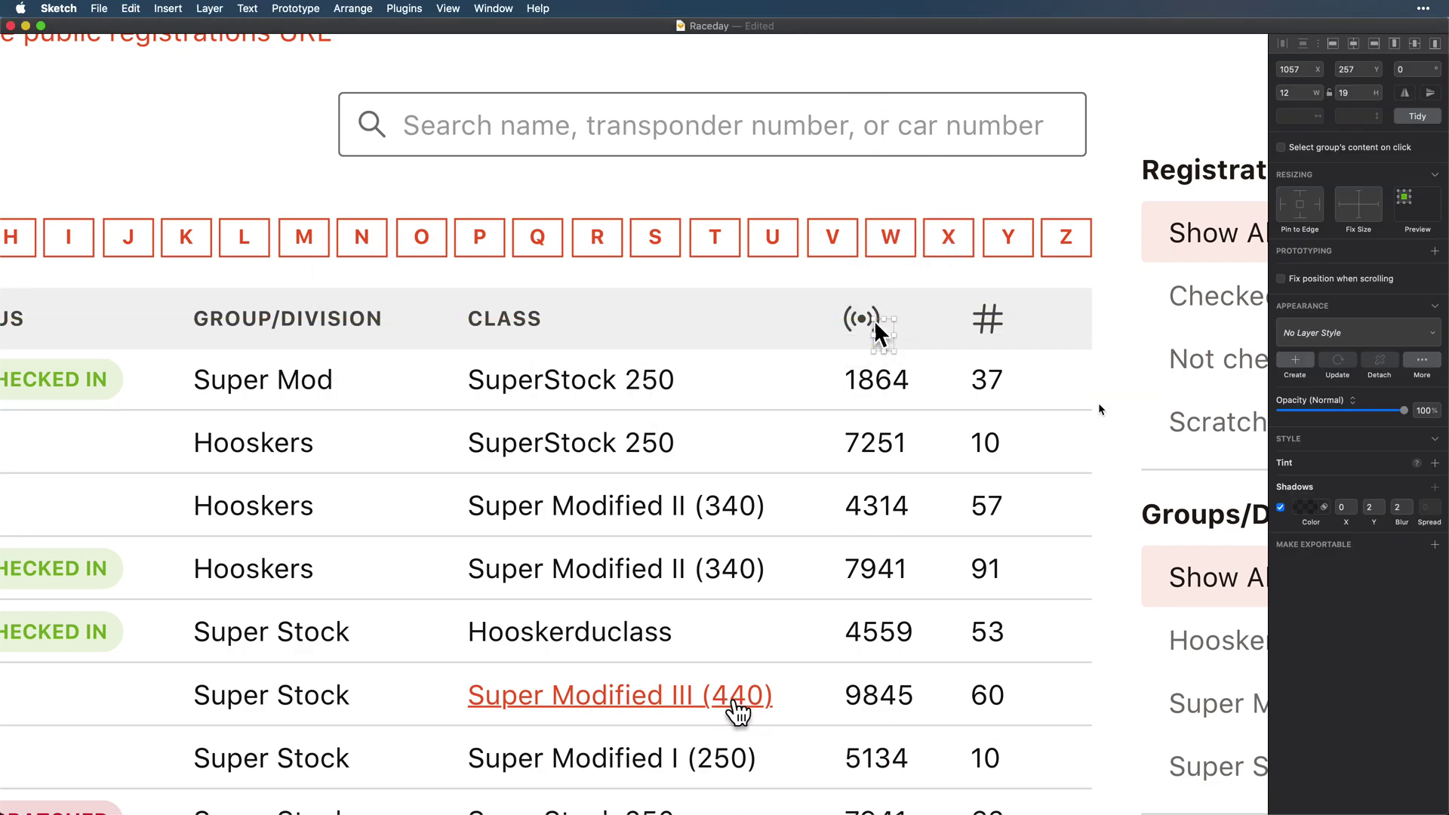
{"action": "key", "text": "Escape"}
- Insert a dark tooltip reading "Transponder number" directly above the transponder column icon
{"action": "scroll", "coordinate": [1004, 362], "scroll_direction": "up", "scroll_amount": 3}
{"action": "scroll", "coordinate": [830, 332], "scroll_direction": "up", "scroll_amount": 2}
{"action": "key", "text": "super+apostrophe"}
{"action": "key", "text": "Return"}
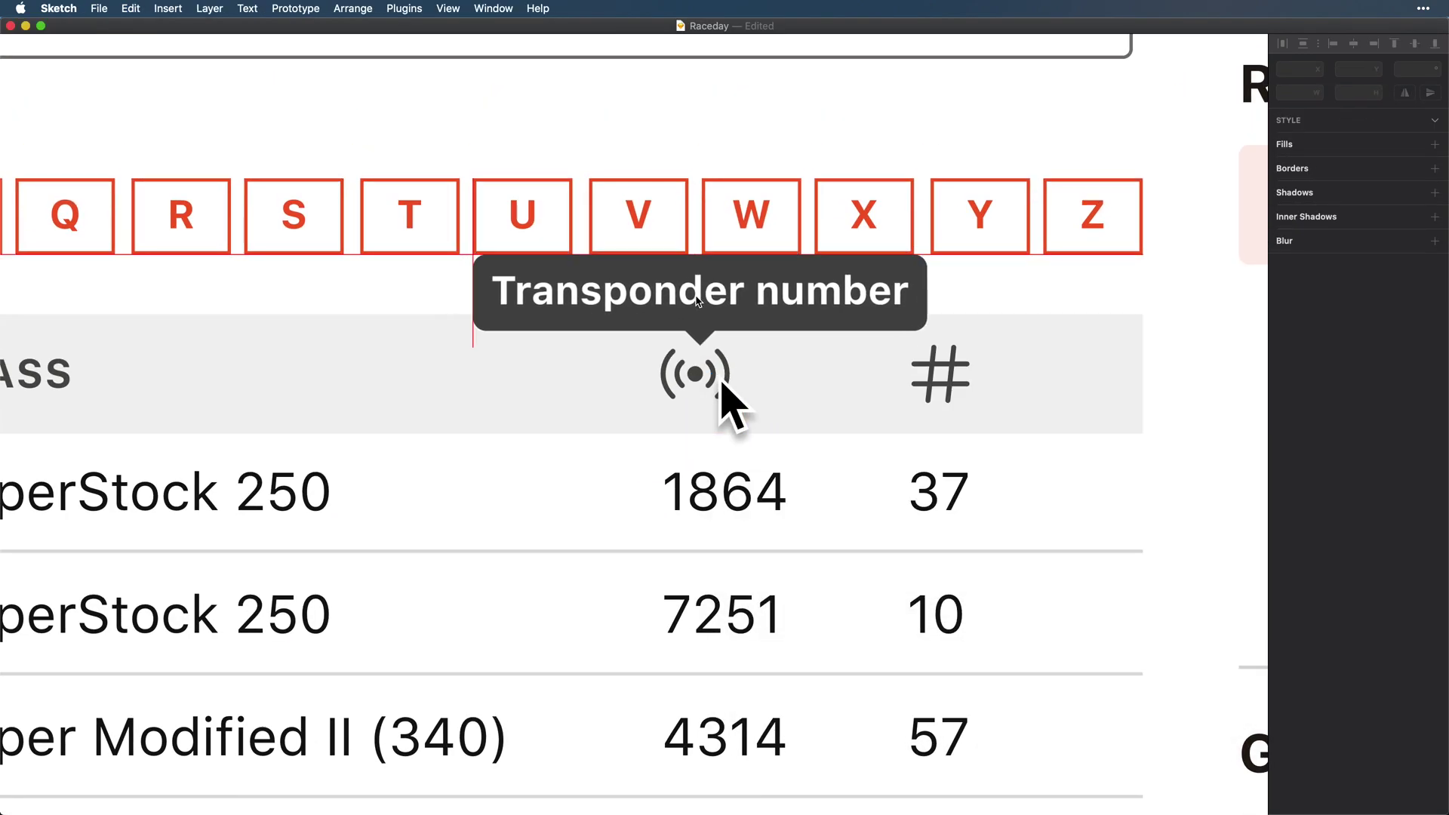
{"action": "left_click", "coordinate": [696, 301]}
{"action": "scroll", "coordinate": [696, 300], "scroll_direction": "down", "scroll_amount": 3}
{"action": "left_click", "coordinate": [858, 315]}
{"action": "scroll", "coordinate": [1057, 392], "scroll_direction": "down", "scroll_amount": 5}
{"action": "key", "text": "Escape"}
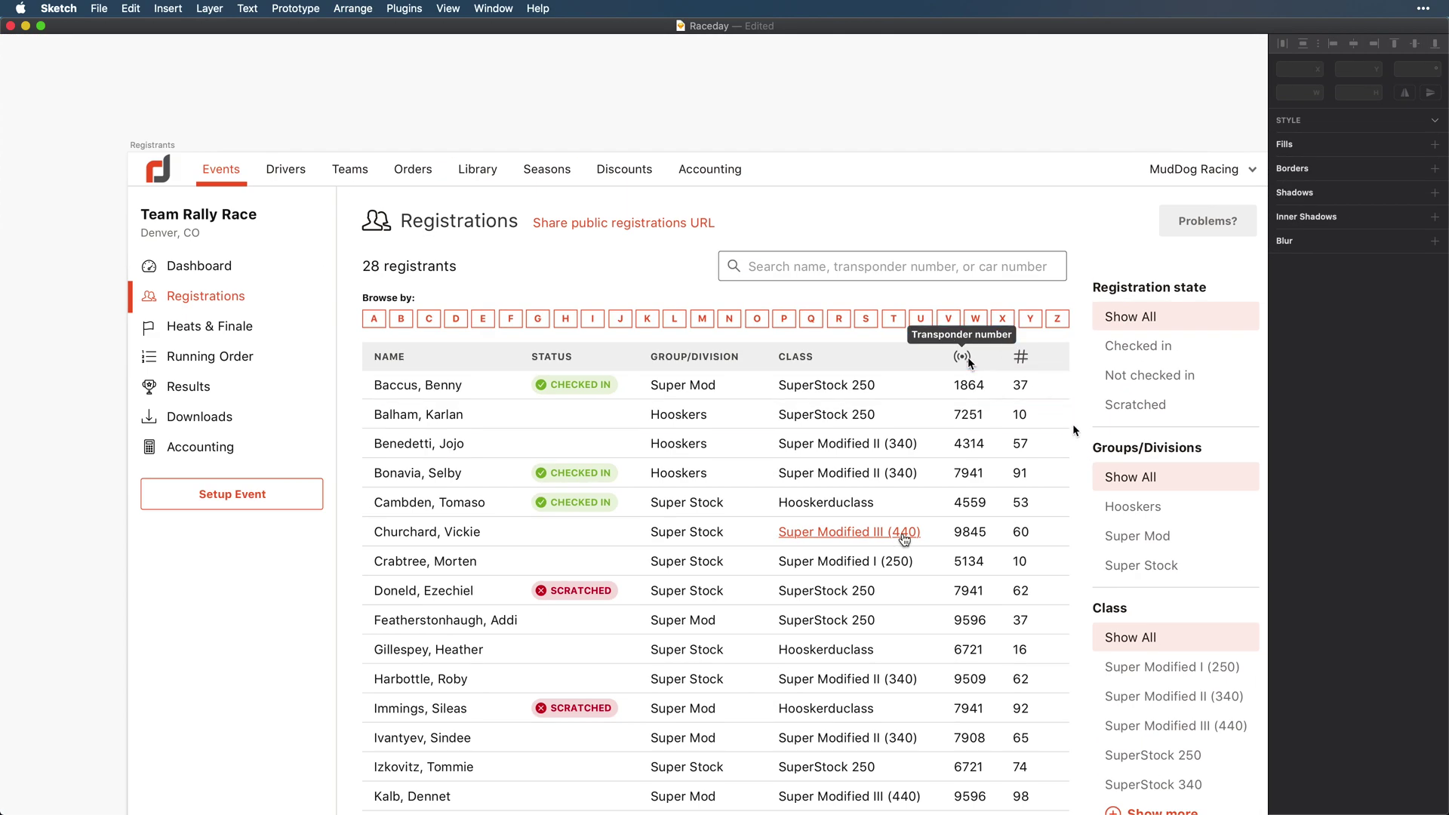
- Open the table header symbol's master and draw an 8 by 4 triangle beside the NAME label
{"action": "scroll", "coordinate": [1072, 424], "scroll_direction": "down", "scroll_amount": 3}
{"action": "left_click", "coordinate": [504, 262]}
{"action": "double_click", "coordinate": [504, 262]}
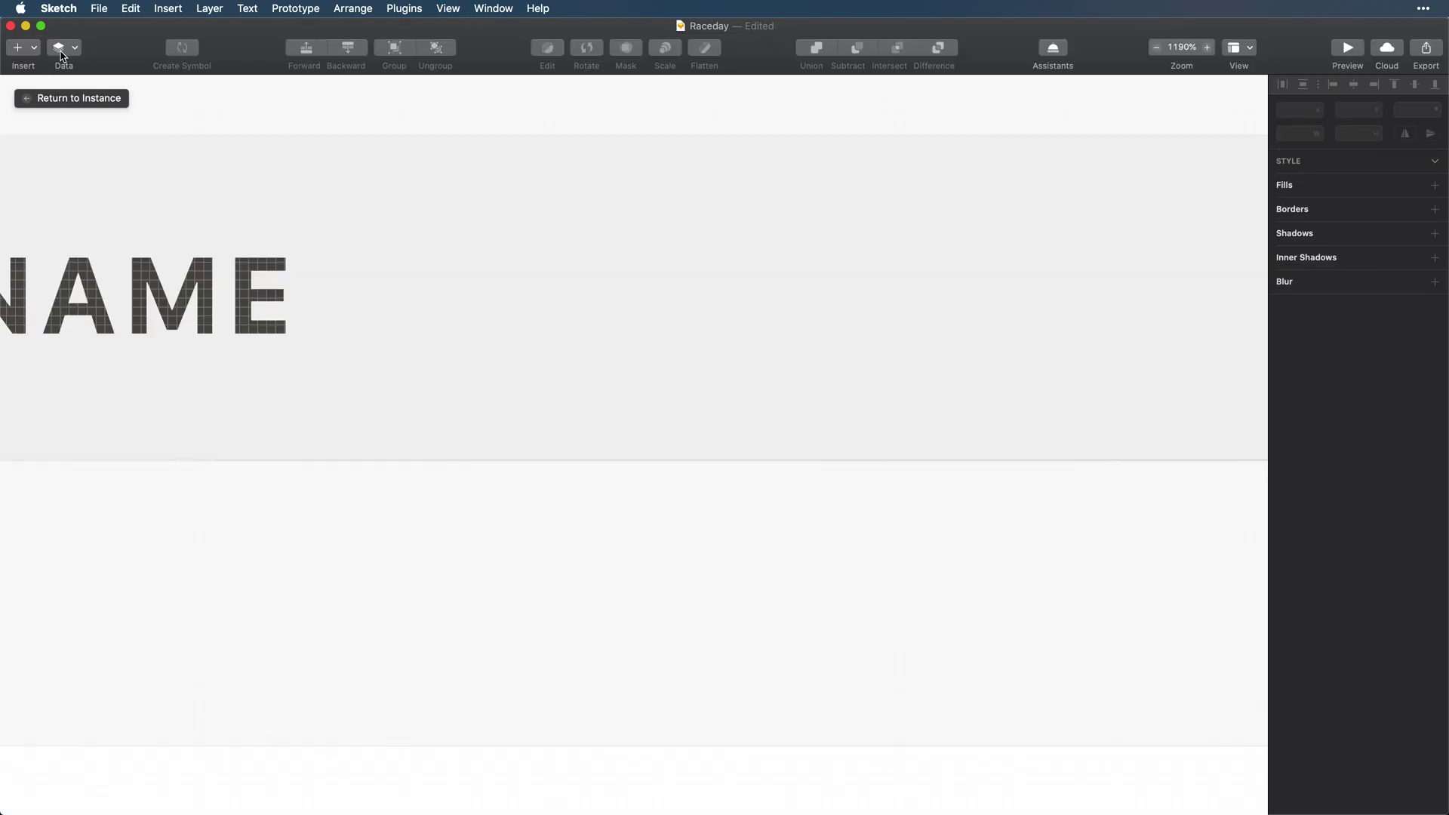
{"action": "left_click", "coordinate": [23, 47]}
{"action": "mouse_move", "coordinate": [65, 68]}
{"action": "left_click", "coordinate": [226, 152]}
{"action": "mouse_move", "coordinate": [396, 273]}
{"action": "left_mouse_down"}
{"action": "mouse_move", "coordinate": [469, 346]}
{"action": "mouse_move", "coordinate": [427, 328]}
{"action": "mouse_move", "coordinate": [426, 306]}
{"action": "left_mouse_up"}
- Flip the triangle vertically, remove its border and fill it with the document's dark gray #504D49
{"action": "left_click", "coordinate": [1430, 134]}
{"action": "left_click", "coordinate": [1280, 526]}
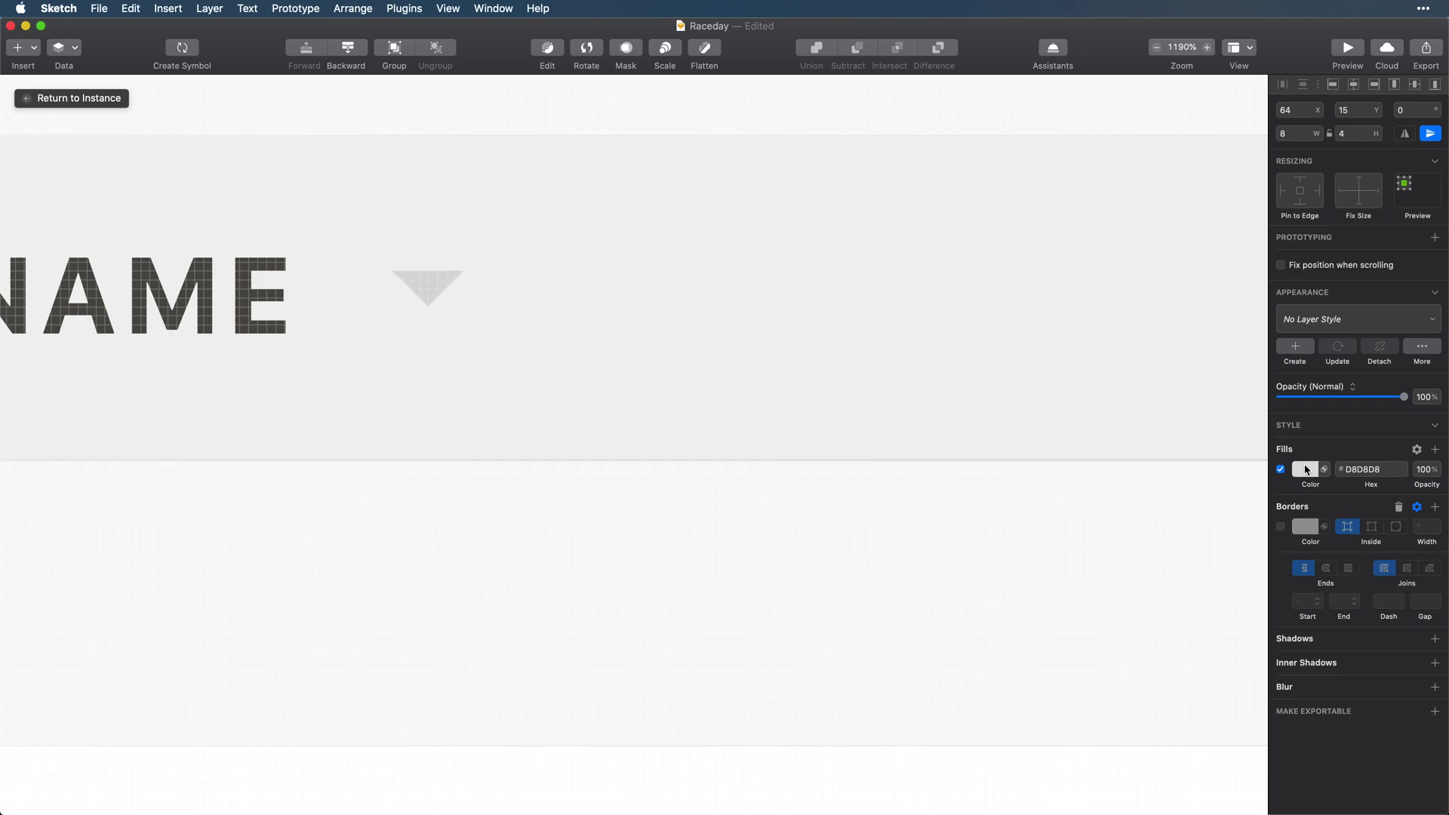
{"action": "left_click", "coordinate": [1305, 470]}
{"action": "left_click", "coordinate": [1327, 741]}
{"action": "left_click", "coordinate": [433, 436]}
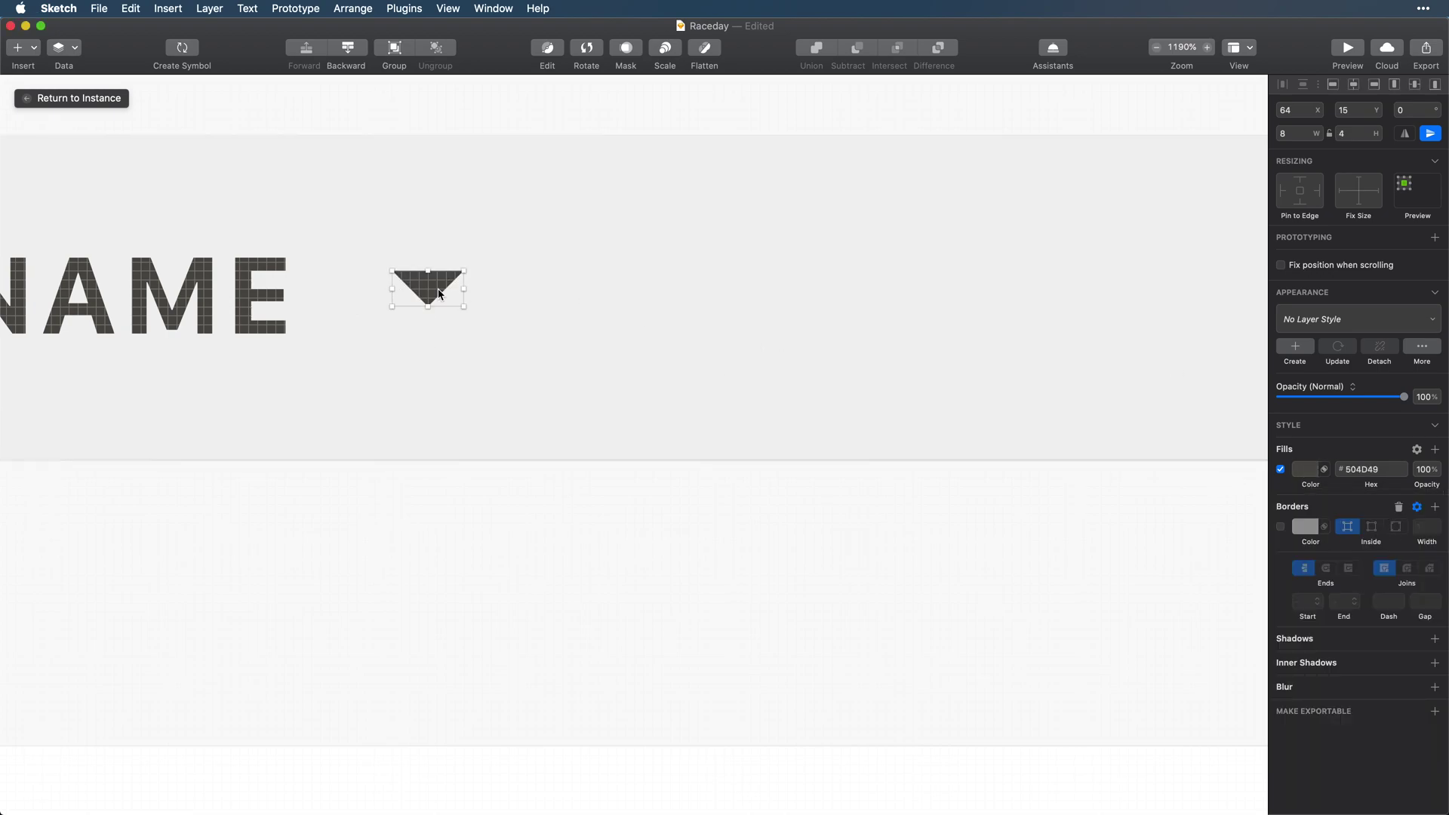
- Round the triangle's corners with a radius of .5 and move it to X 63, Y 17
{"action": "key", "text": "Return"}
{"action": "type", "text": ".5"}
{"action": "key", "text": "Return"}
{"action": "left_click", "coordinate": [523, 637]}
{"action": "left_click", "coordinate": [524, 637]}
{"action": "left_click", "coordinate": [426, 290]}
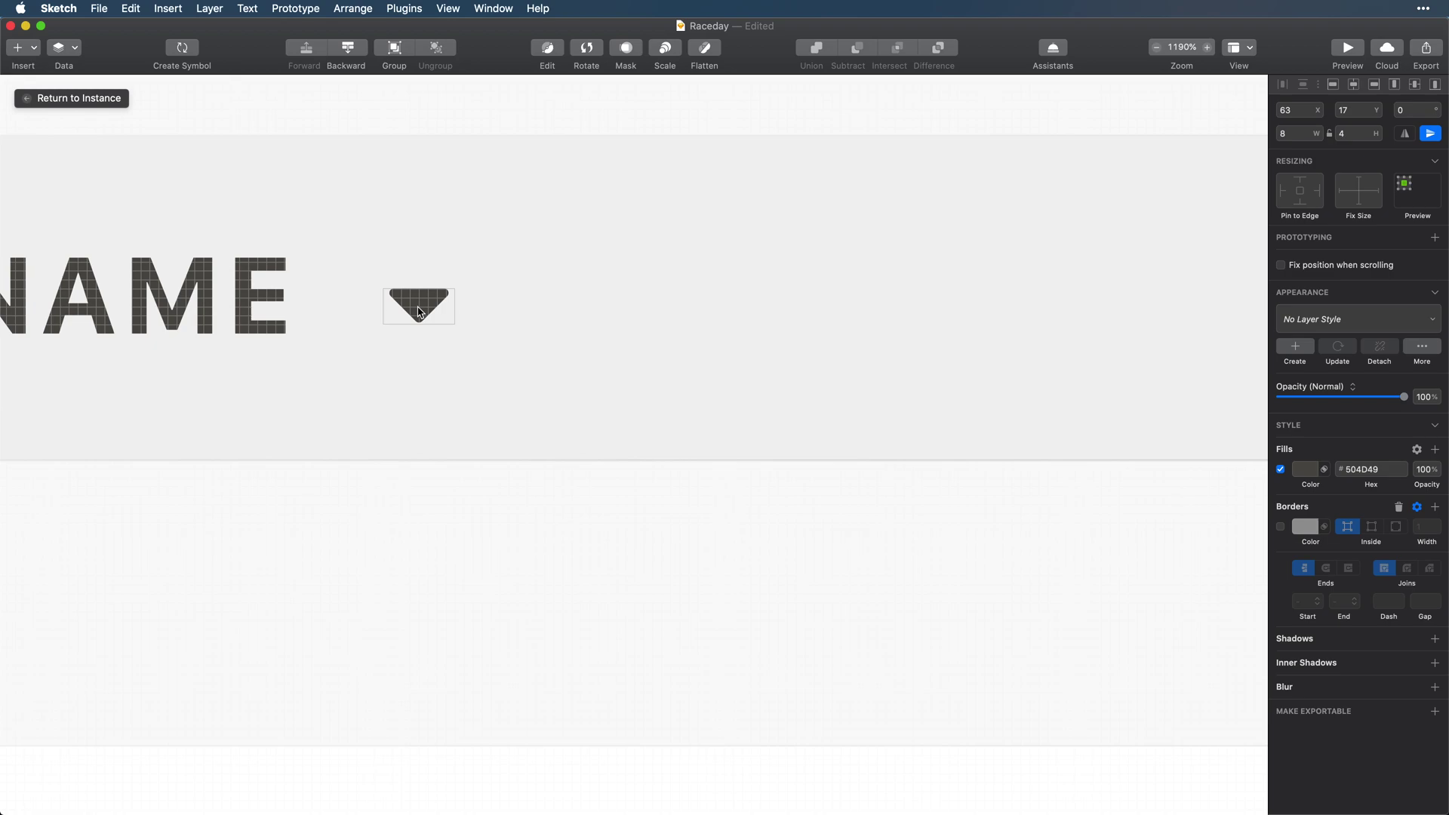
- Draw a 2 by 8 vertical rectangle centered on the triangle as the sort arrow's shaft, at X 66, Y 10
{"action": "scroll", "coordinate": [423, 302], "scroll_direction": "up", "scroll_amount": 5}
{"action": "key", "text": "r"}
{"action": "left_click_drag", "start_coordinate": [424, 271], "coordinate": [435, 412]}
{"action": "key", "text": "Left"}
{"action": "left_click_drag", "start_coordinate": [425, 342], "coordinate": [441, 343]}
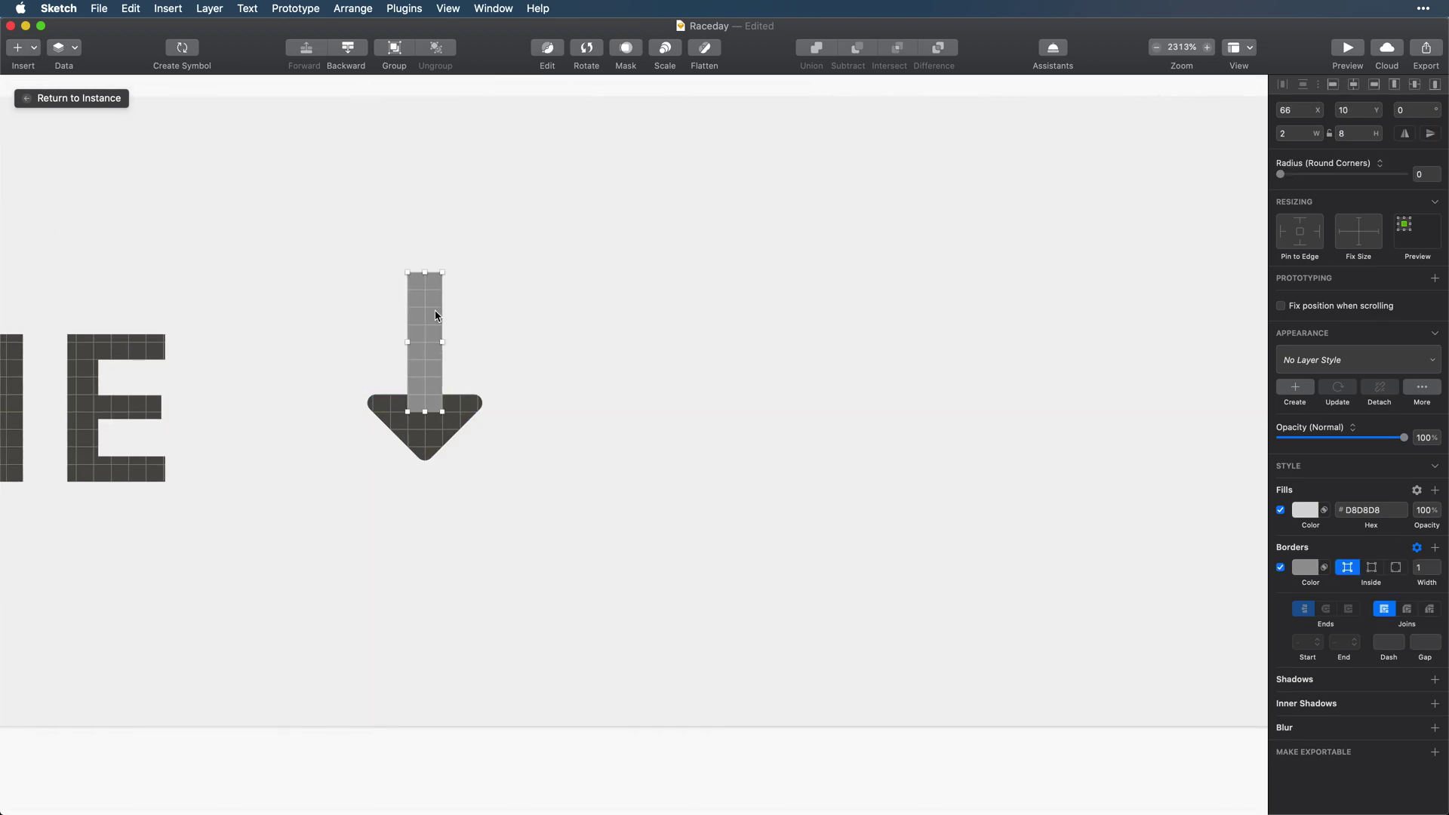
- Round the arrow shaft's corners with a radius of 1, fill it with #504D49 and turn off its border
{"action": "left_click_drag", "start_coordinate": [1279, 174], "coordinate": [1405, 174]}
{"action": "key", "text": "ctrl+c"}
{"action": "left_click", "coordinate": [418, 436]}
{"action": "left_click", "coordinate": [1280, 567]}
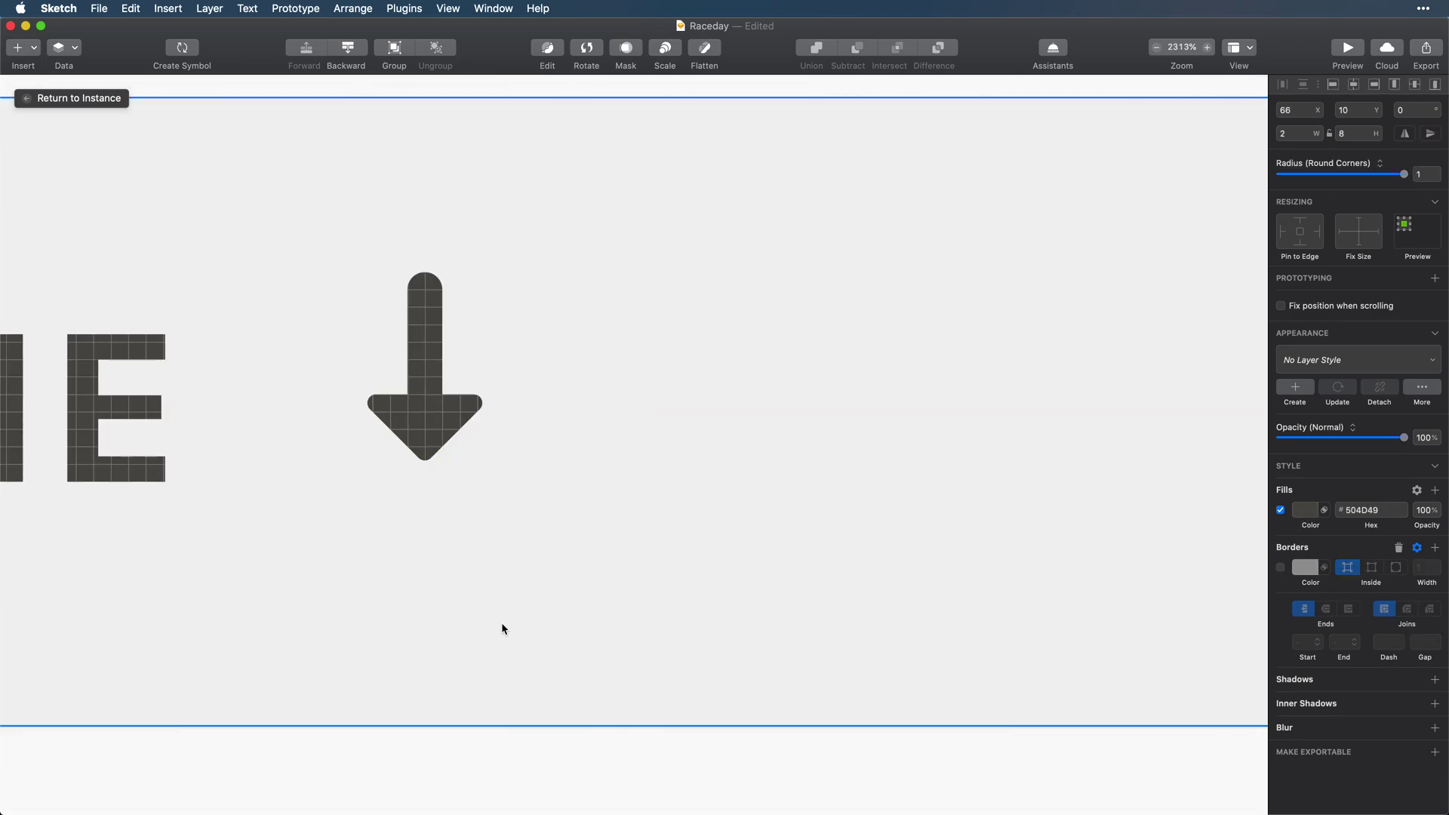
- Union the shaft and triangle into one arrow shape, nudge it into place beside the NAME label and return to the instance
{"action": "scroll", "coordinate": [498, 630], "scroll_direction": "down", "scroll_amount": 3}
{"action": "left_click_drag", "start_coordinate": [513, 604], "coordinate": [390, 520]}
{"action": "left_click", "coordinate": [822, 56]}
{"action": "key", "text": "Right"}
{"action": "key", "text": "Right"}
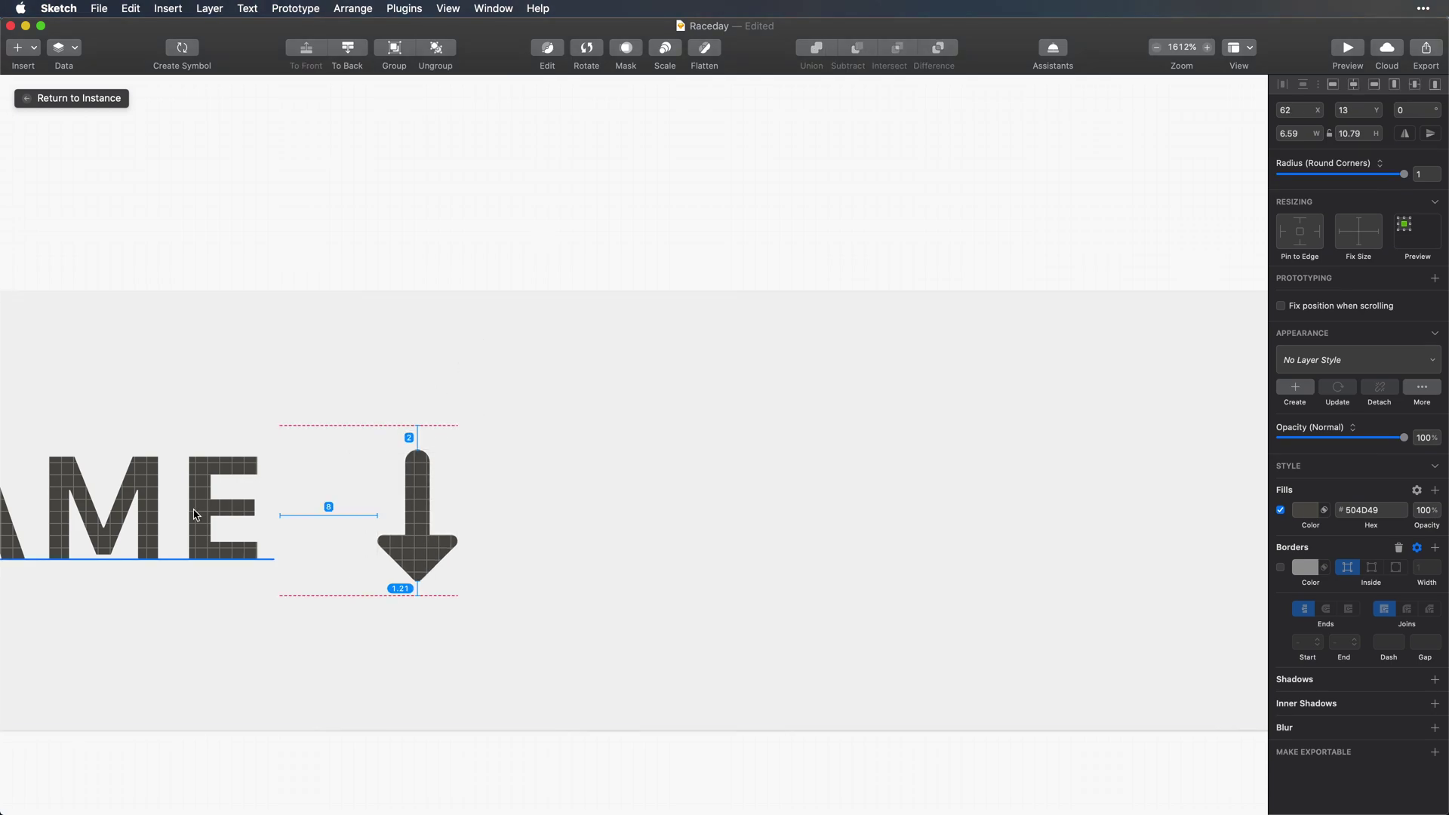
{"action": "key", "text": "Up"}
{"action": "left_click", "coordinate": [72, 98]}
- Change the registrant count text above the table to "16 registrants of 28"
{"action": "left_click", "coordinate": [393, 229]}
{"action": "key", "text": "super+0"}
{"action": "scroll", "coordinate": [392, 231], "scroll_direction": "up", "scroll_amount": 3}
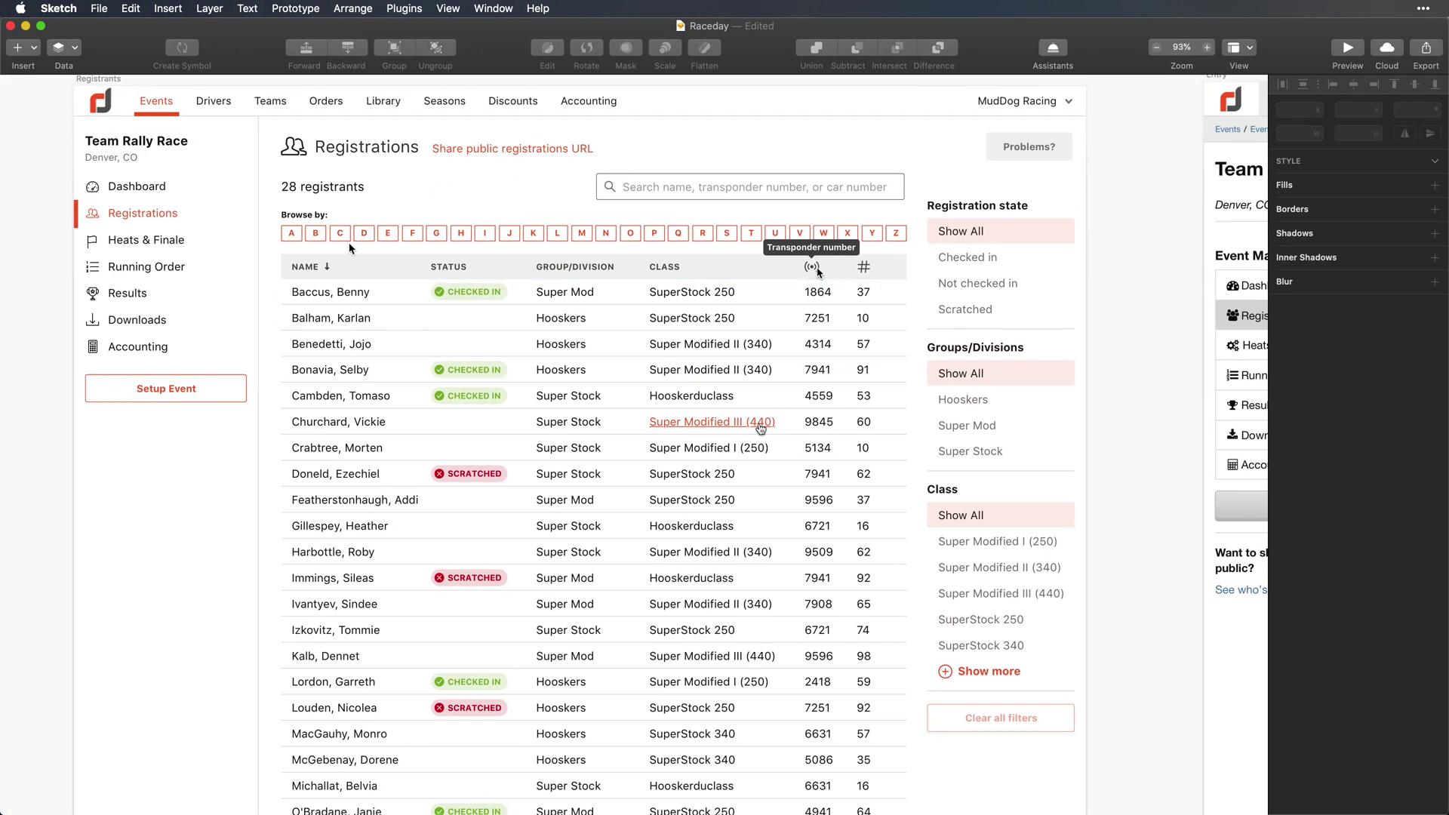
{"action": "scroll", "coordinate": [350, 246], "scroll_direction": "left", "scroll_amount": 2}
{"action": "double_click", "coordinate": [325, 207]}
{"action": "left_click_drag", "start_coordinate": [303, 206], "coordinate": [286, 205]}
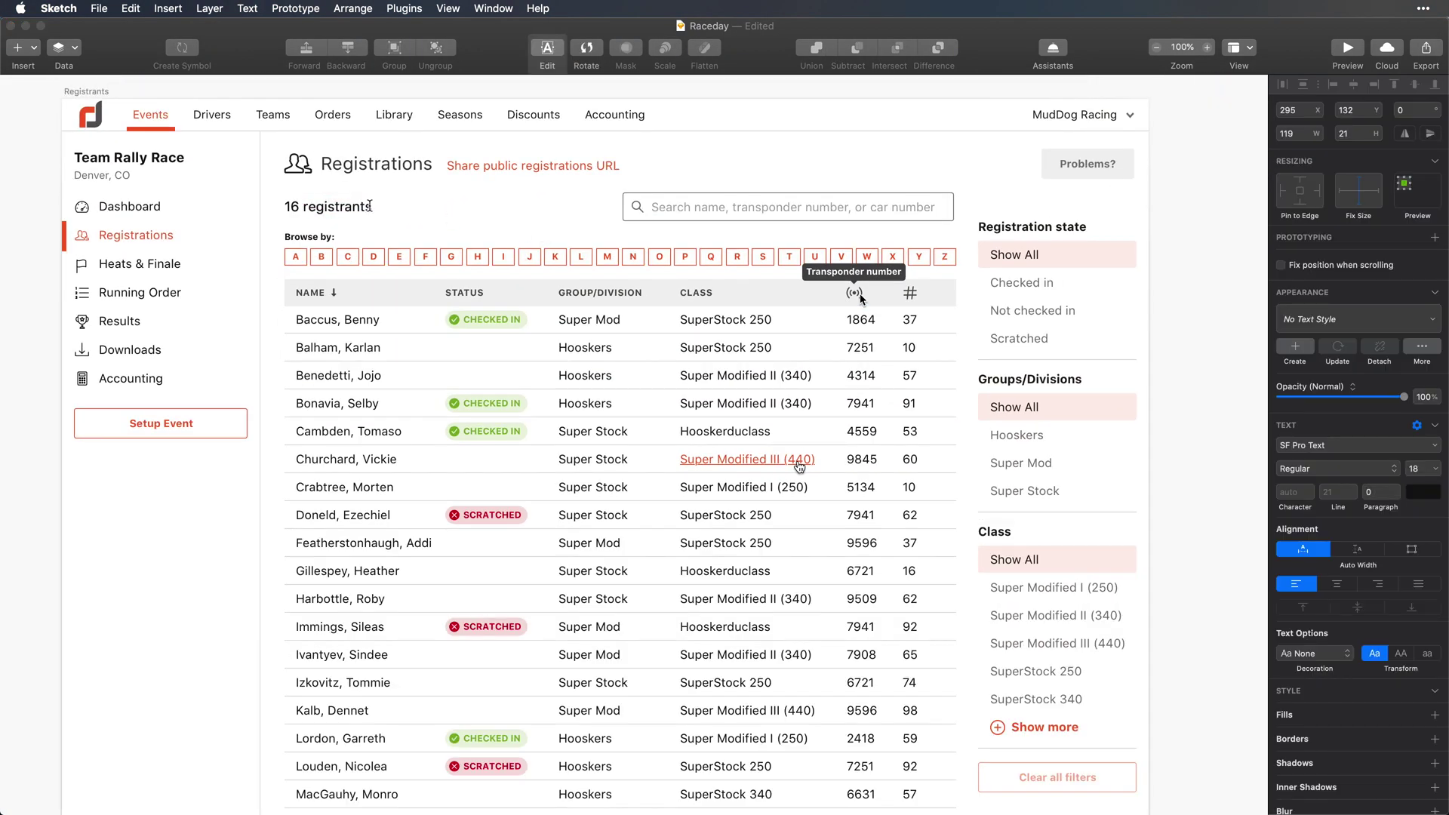
{"action": "key", "text": "cmd+v"}
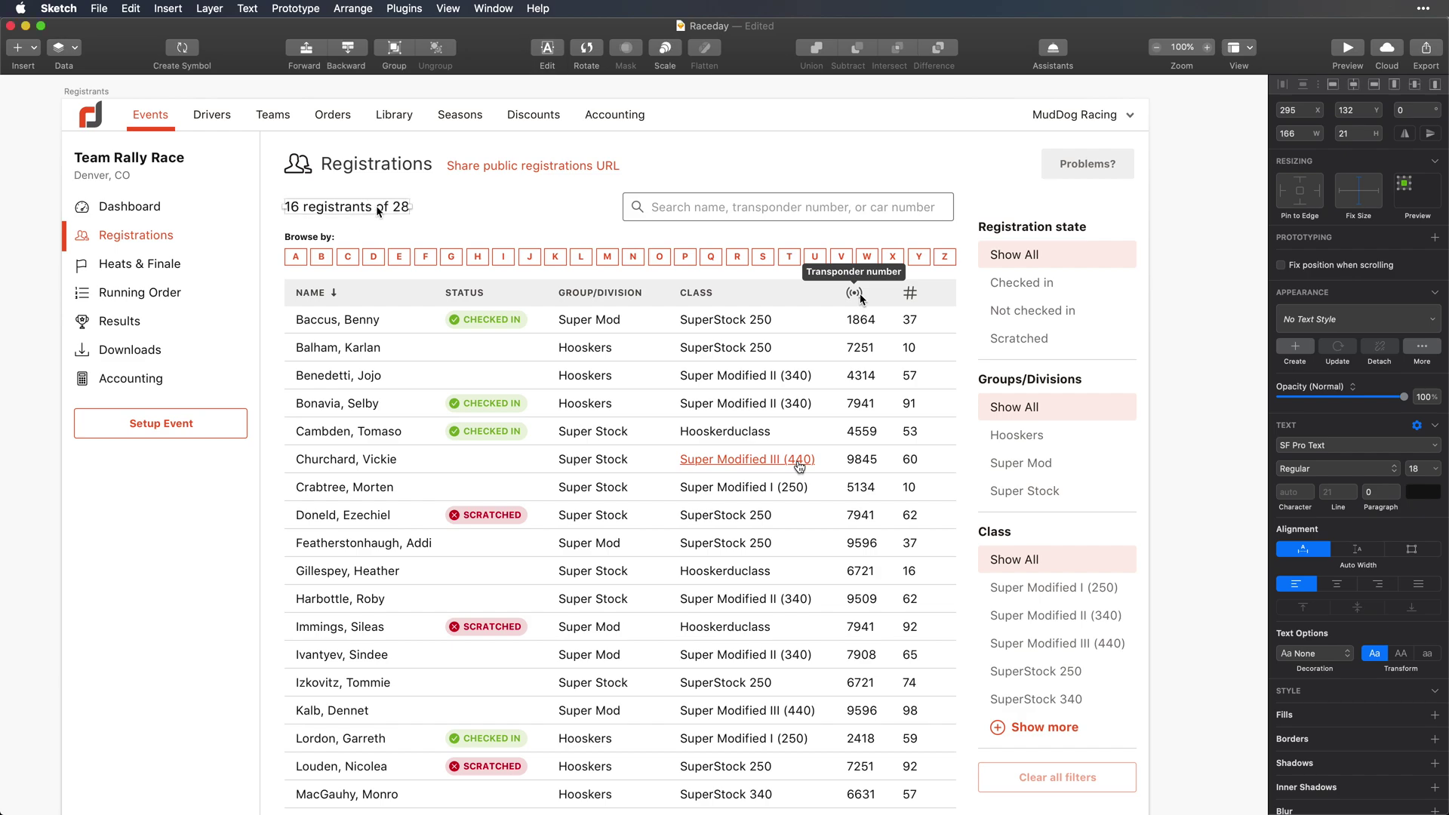
- Color the "of 28" part of the registrant count with the document's dark gray #504D49
{"action": "double_click", "coordinate": [382, 209]}
{"action": "left_click", "coordinate": [1423, 495]}
{"action": "left_click", "coordinate": [1328, 737]}
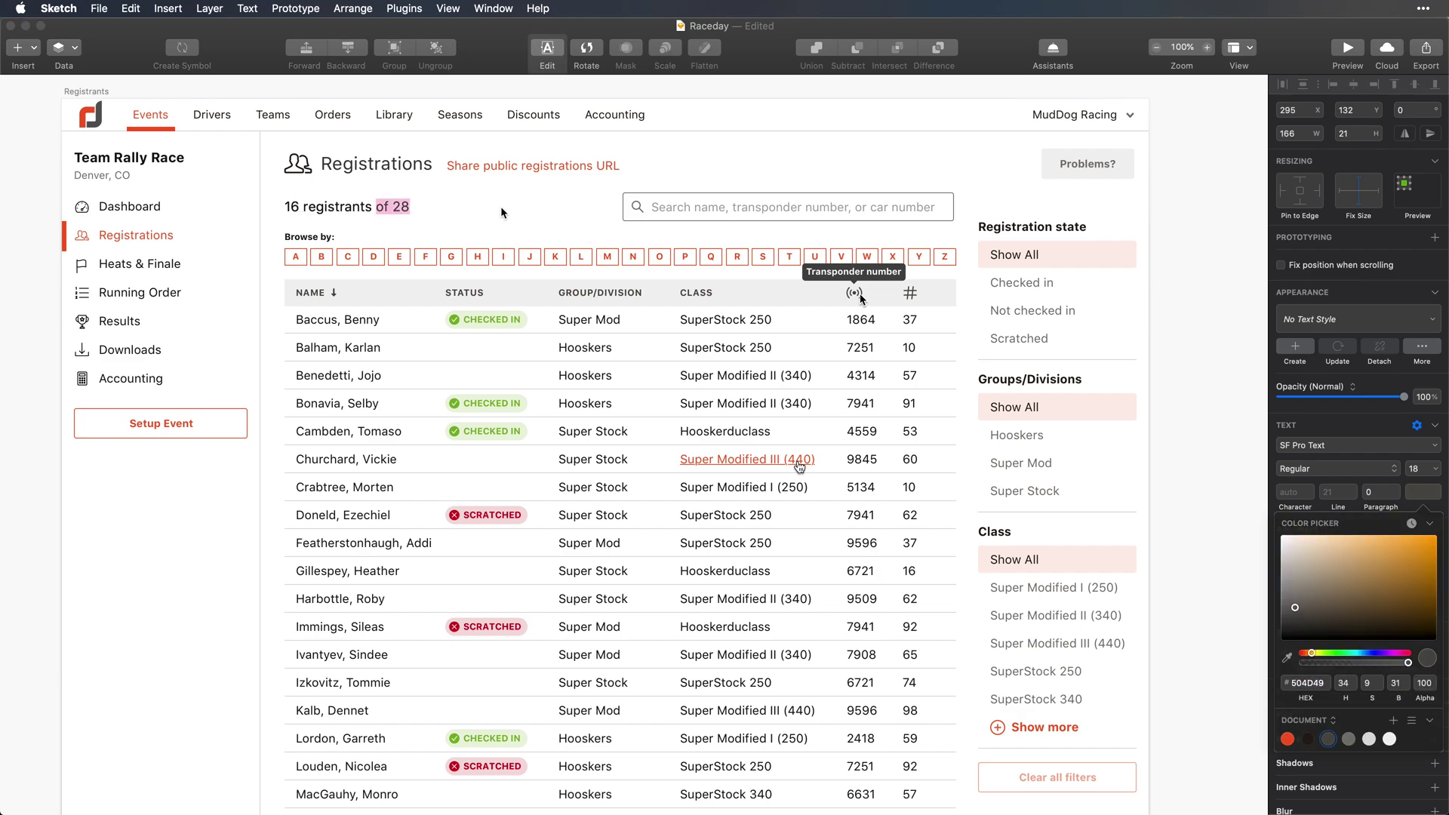
- Color only the "of 28" part of the registrant count with the document's medium gray #7A7571
{"action": "left_click", "coordinate": [490, 208]}
{"action": "double_click", "coordinate": [378, 207]}
{"action": "left_click_drag", "start_coordinate": [376, 206], "coordinate": [420, 206]}
{"action": "left_click", "coordinate": [1417, 495]}
{"action": "left_click", "coordinate": [1309, 738]}
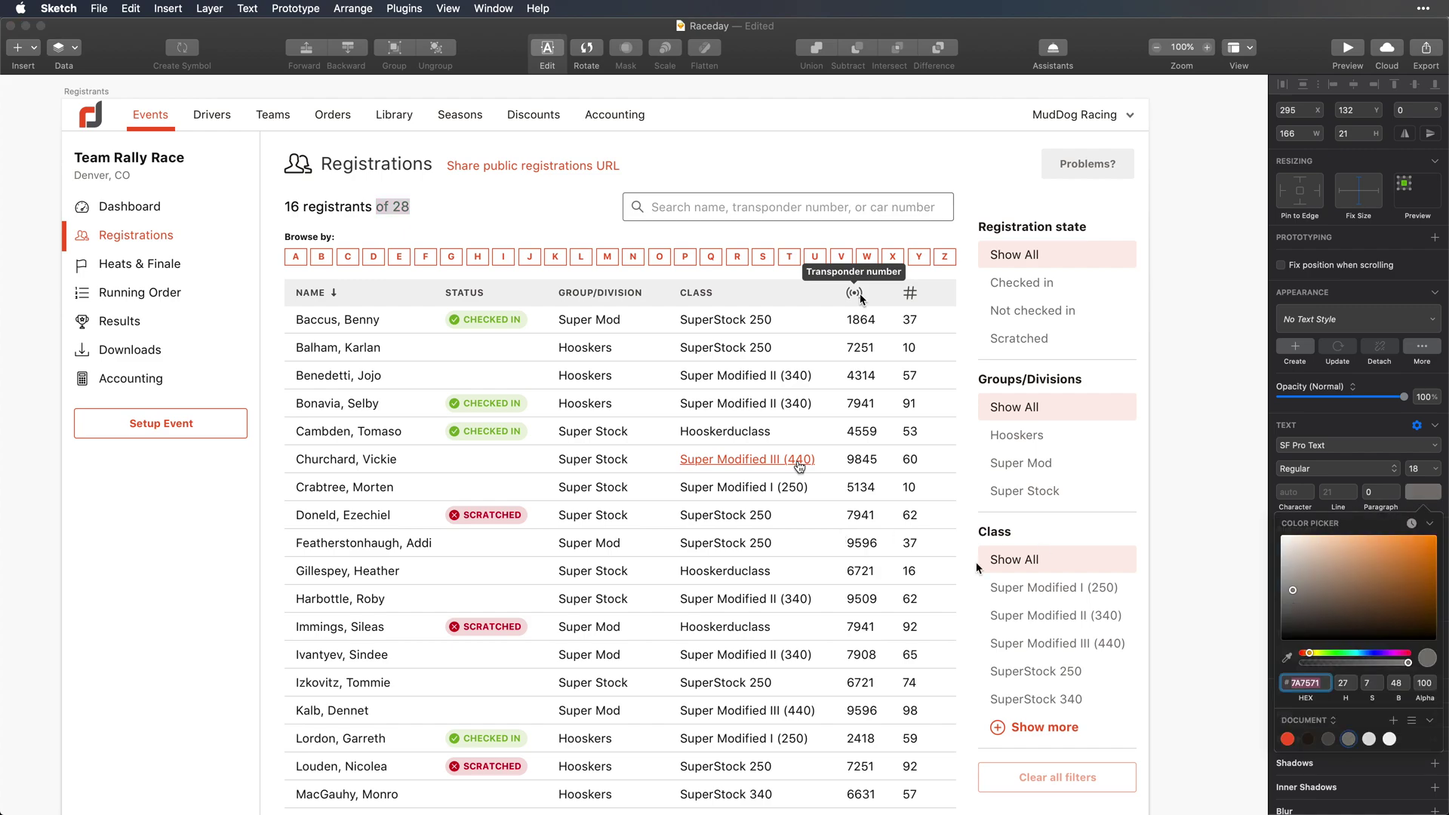
{"action": "left_click", "coordinate": [526, 224]}
{"action": "left_click", "coordinate": [526, 224]}
{"action": "left_click", "coordinate": [401, 203]}
{"action": "left_click", "coordinate": [526, 224]}
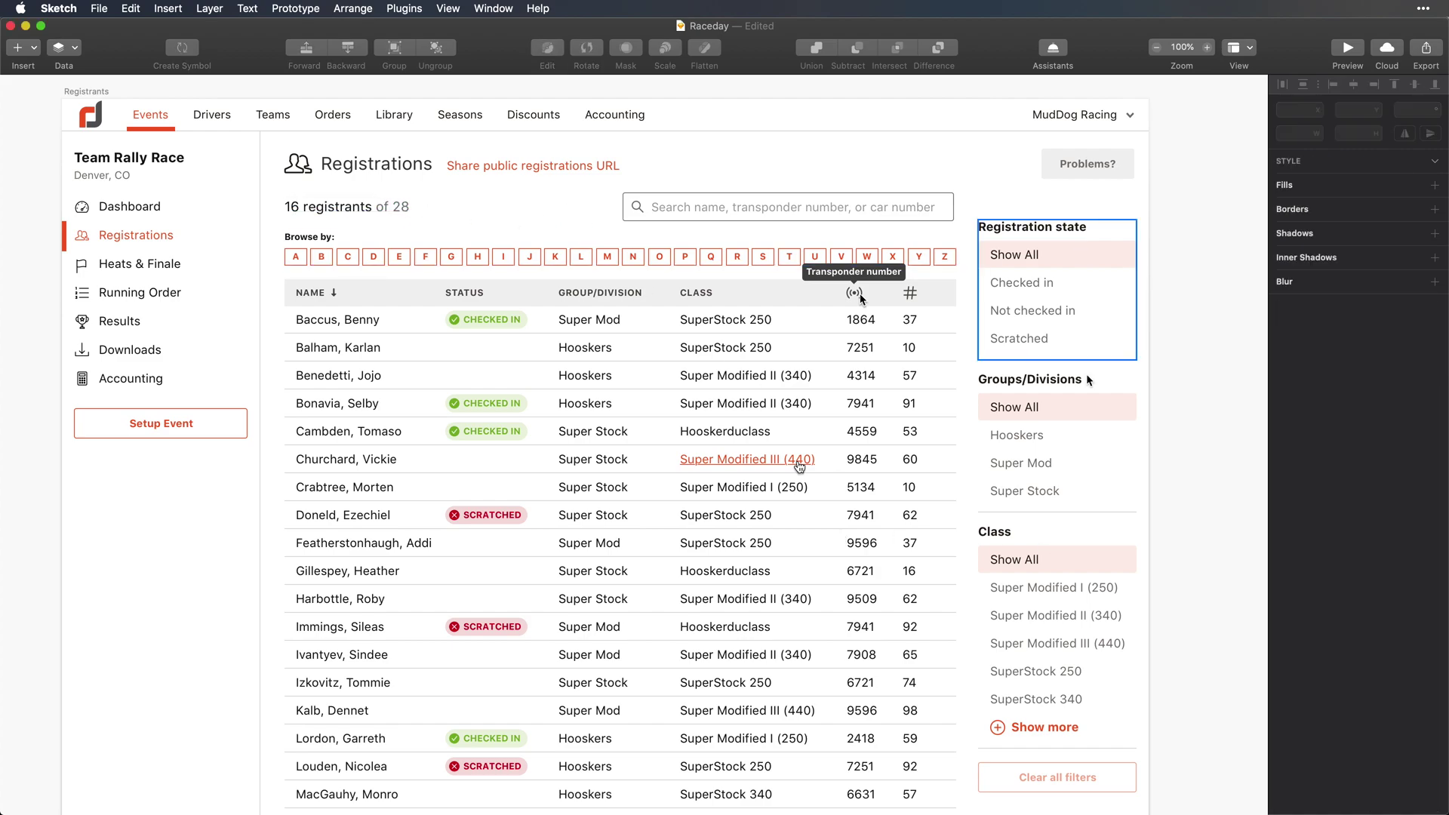
- Move the selection highlight in the Groups/Divisions filter from Show All down to Hooskers
{"action": "left_click_drag", "start_coordinate": [1087, 409], "coordinate": [1087, 435]}
{"action": "left_click", "coordinate": [1167, 456]}
{"action": "scroll", "coordinate": [1167, 456], "scroll_direction": "down", "scroll_amount": 5}
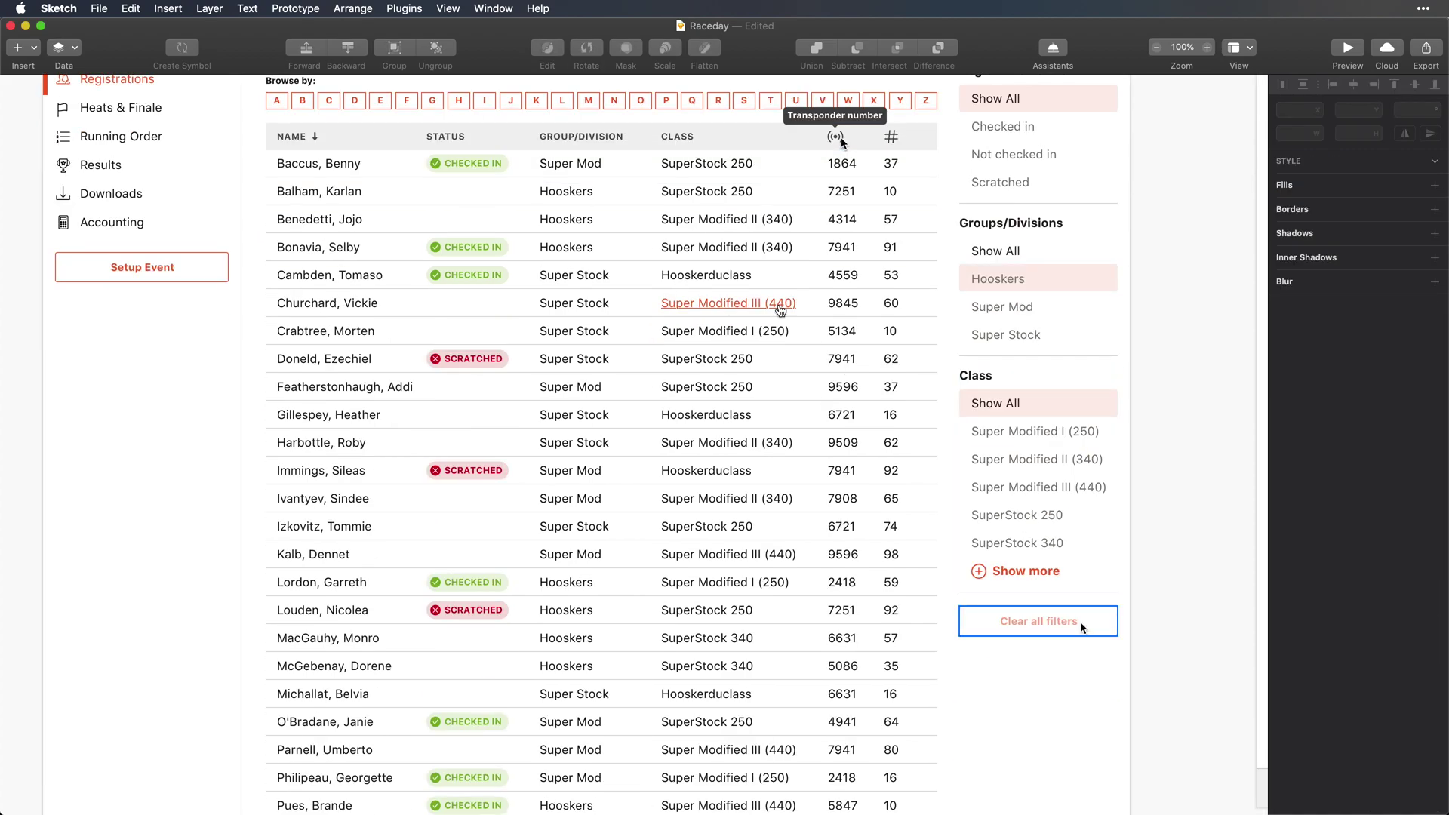
- Set the "Clear all filters" button's opacity to 100% so that it looks active
{"action": "left_click", "coordinate": [1082, 626]}
{"action": "key", "text": "0"}
{"action": "left_click", "coordinate": [1053, 698]}
{"action": "scroll", "coordinate": [1053, 699], "scroll_direction": "up", "scroll_amount": 3}
{"action": "scroll", "coordinate": [1053, 699], "scroll_direction": "up", "scroll_amount": 1}
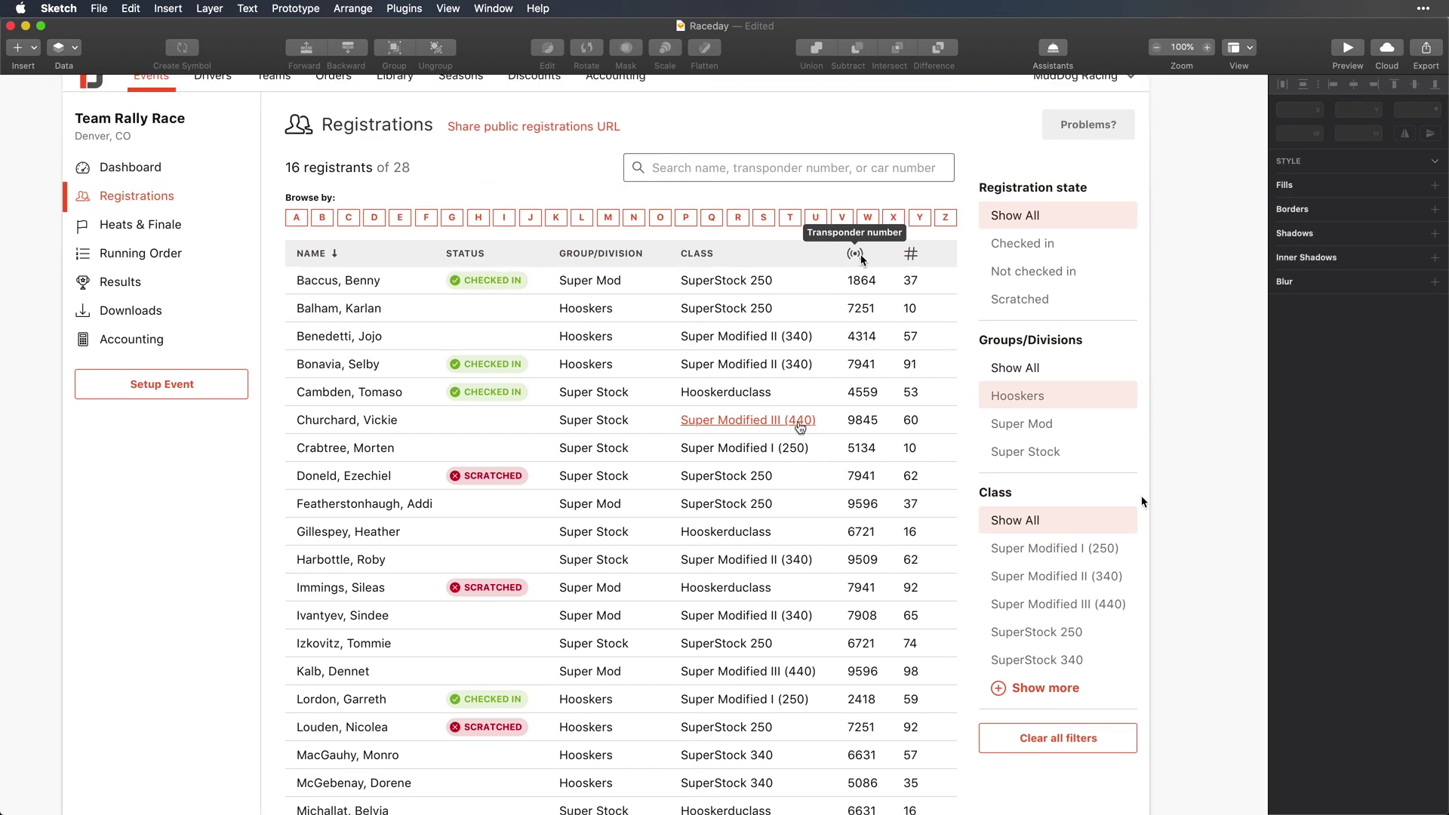